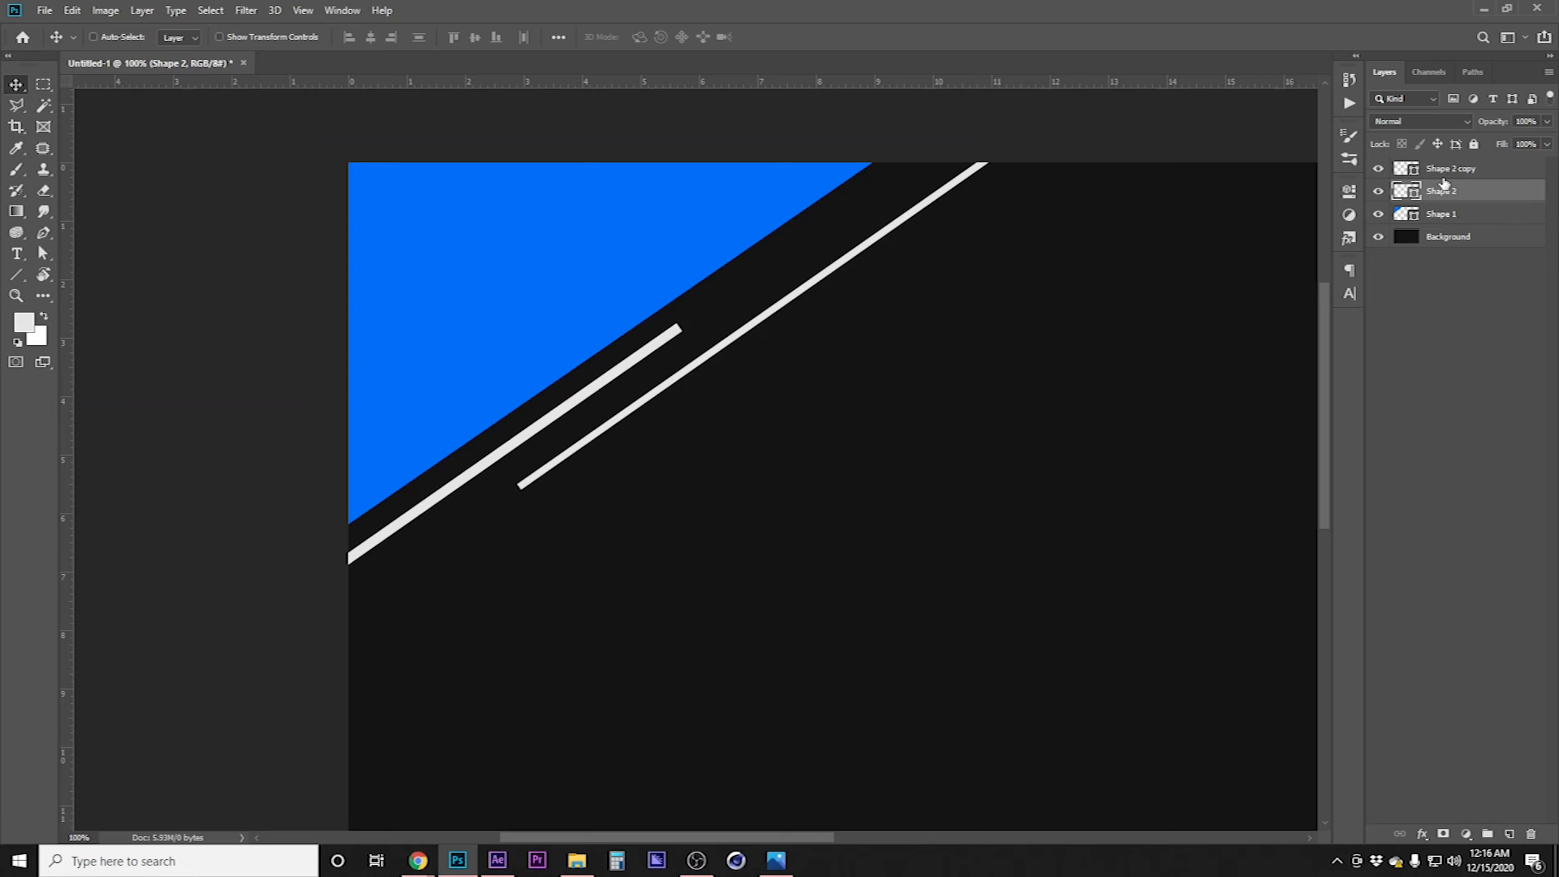
Duplicate the long white line and move the copy to sit below the other lines in the top-left corner
key("ctrl+j")
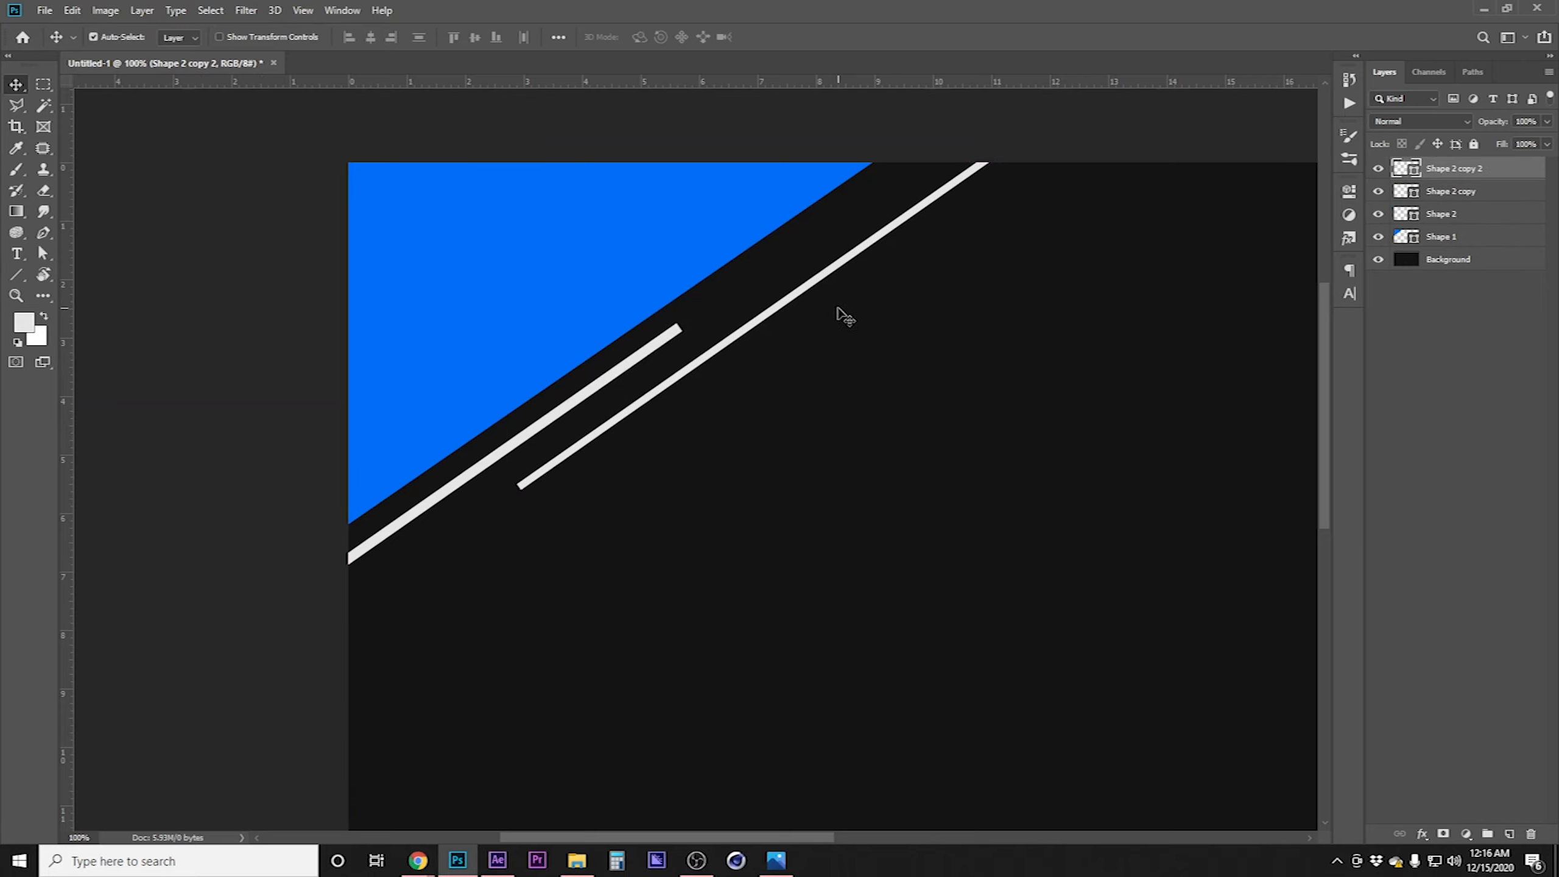
key("ctrl+t")
left_click(312, 37)
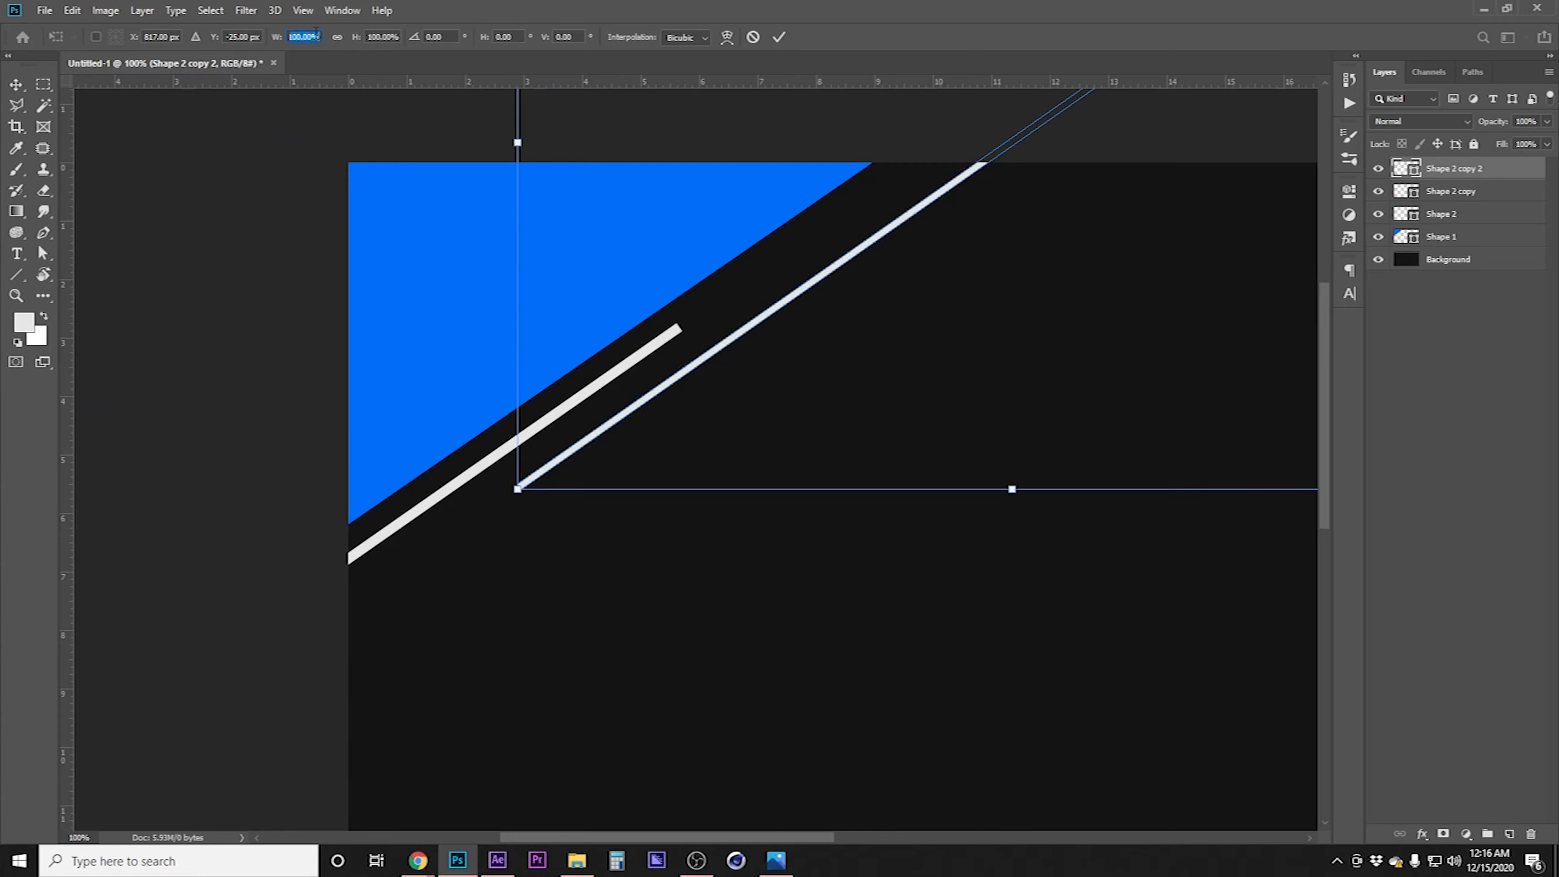
key("Return")
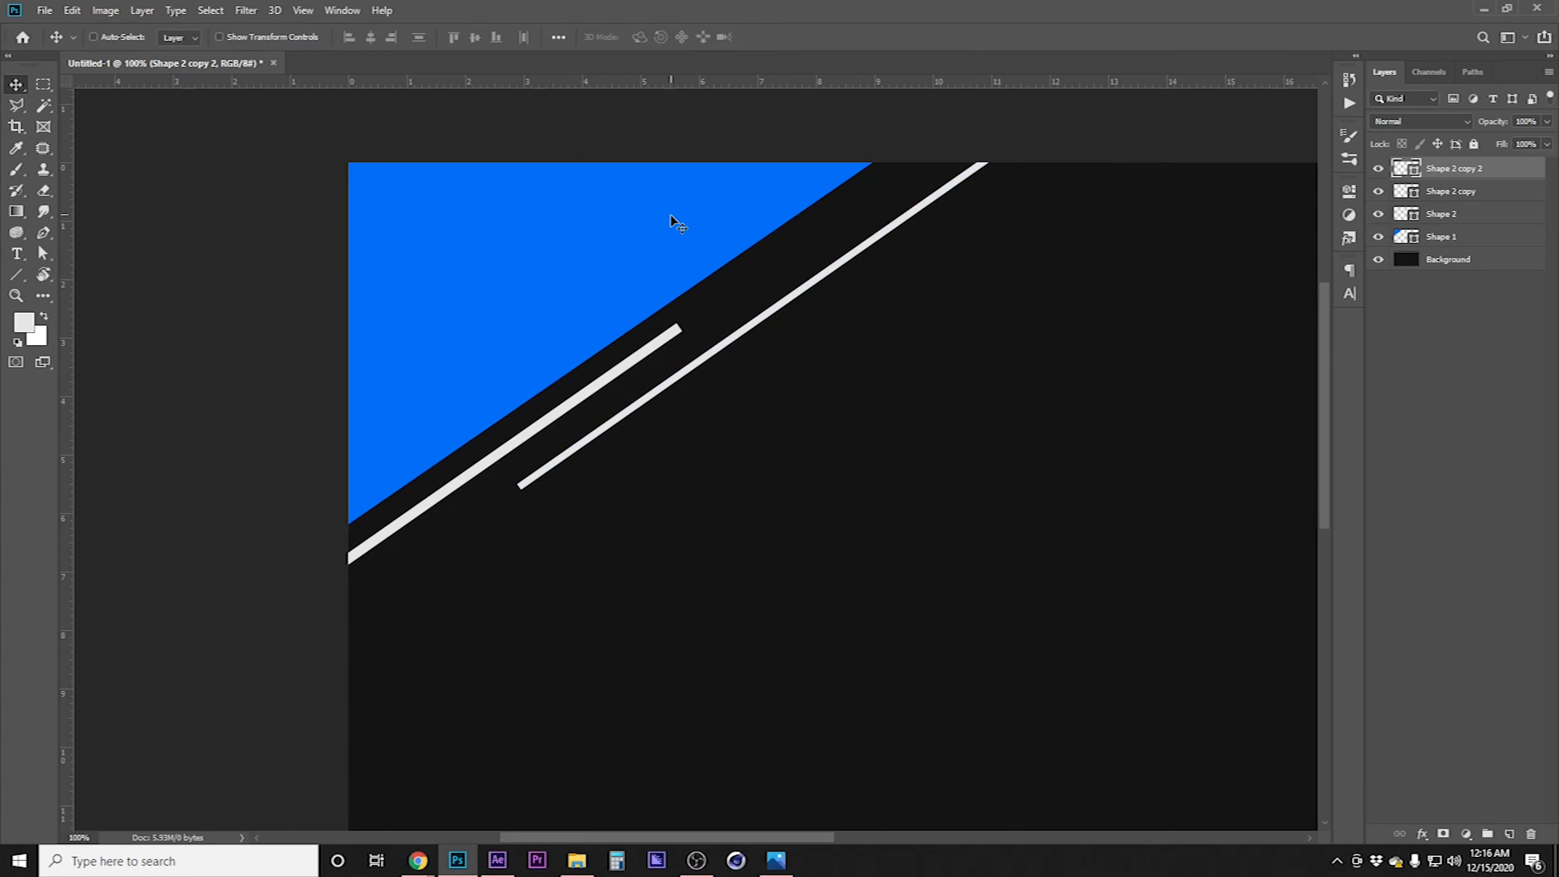
left_click_drag(965, 204, 797, 341)
key("ctrl")
left_click(1090, 557, "alt")
left_click_drag(899, 478, 853, 426)
Group all four shape layers into a group named Top Left
left_click(1502, 193, "shift")
left_click(1498, 213, "shift")
left_click(1496, 236, "shift")
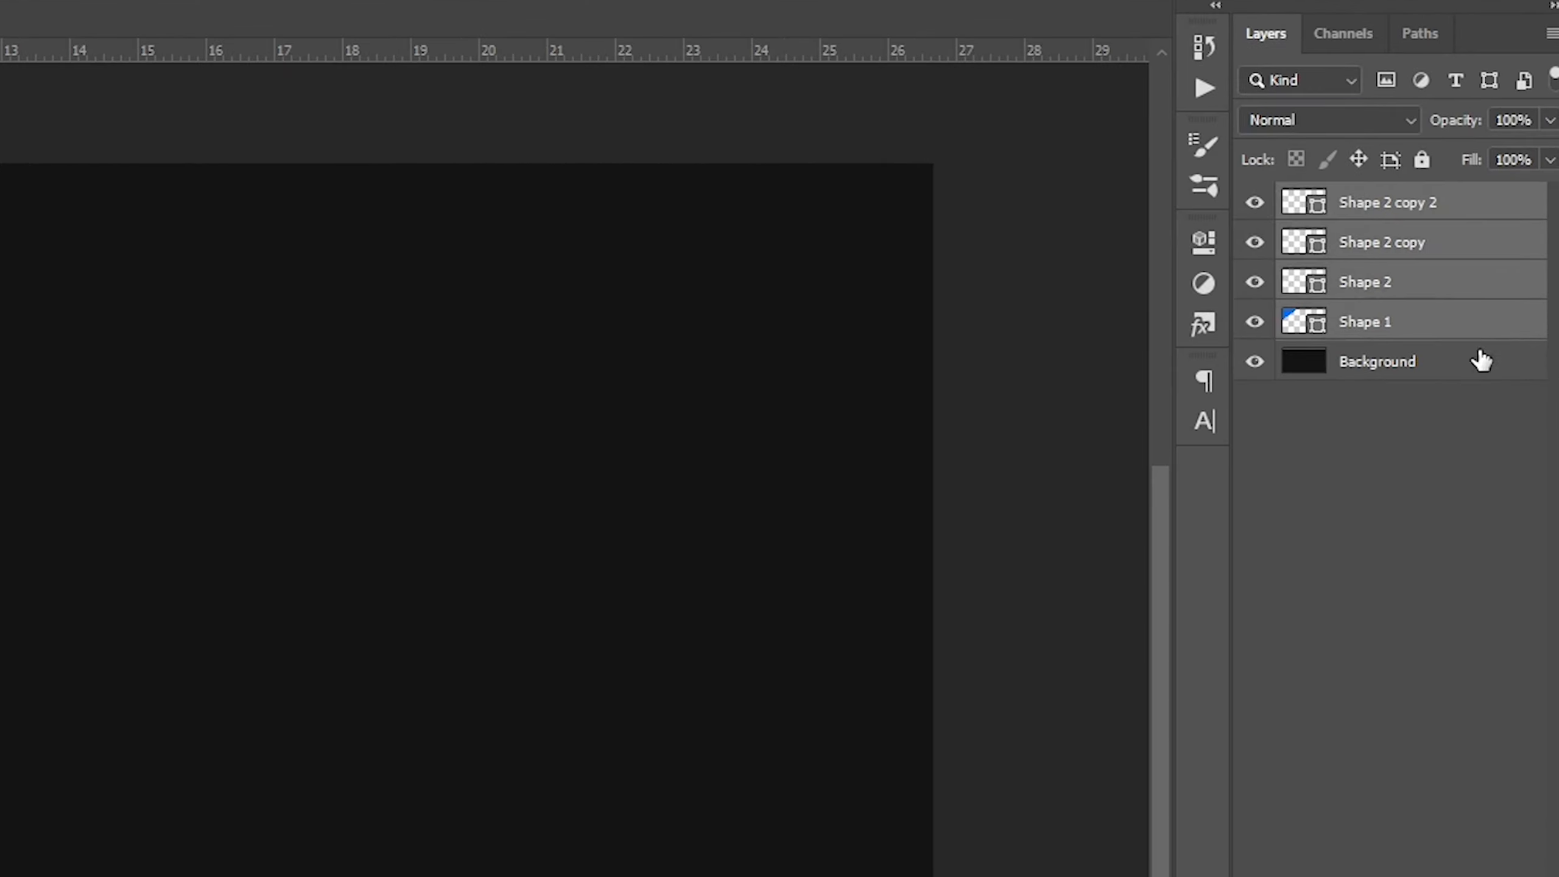
right_click(1483, 320)
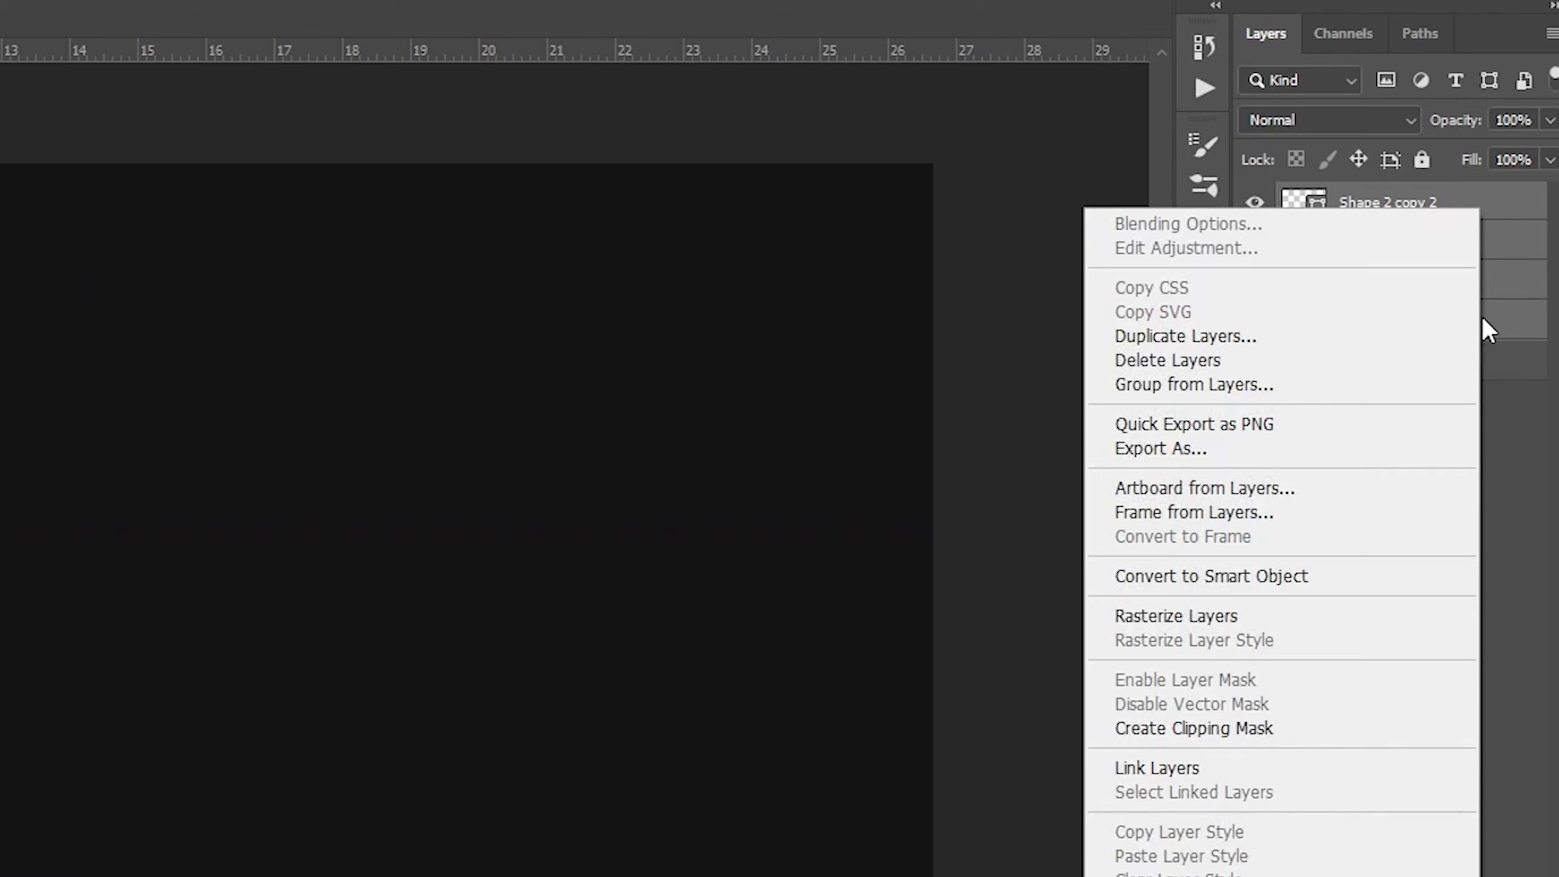
left_click(1256, 383)
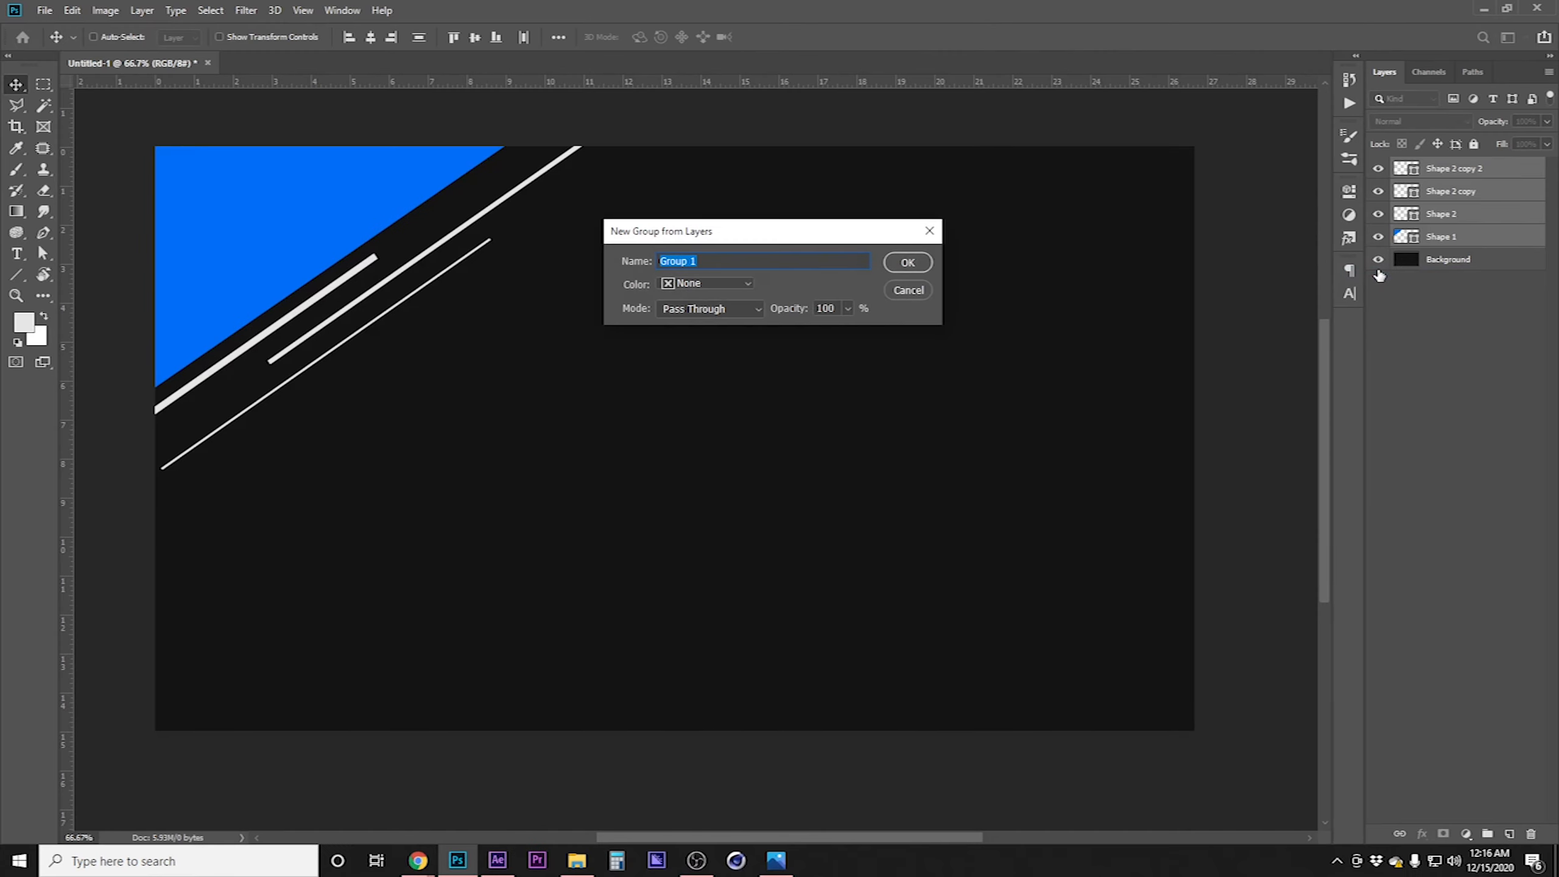
type("Top Left")
key("Return")
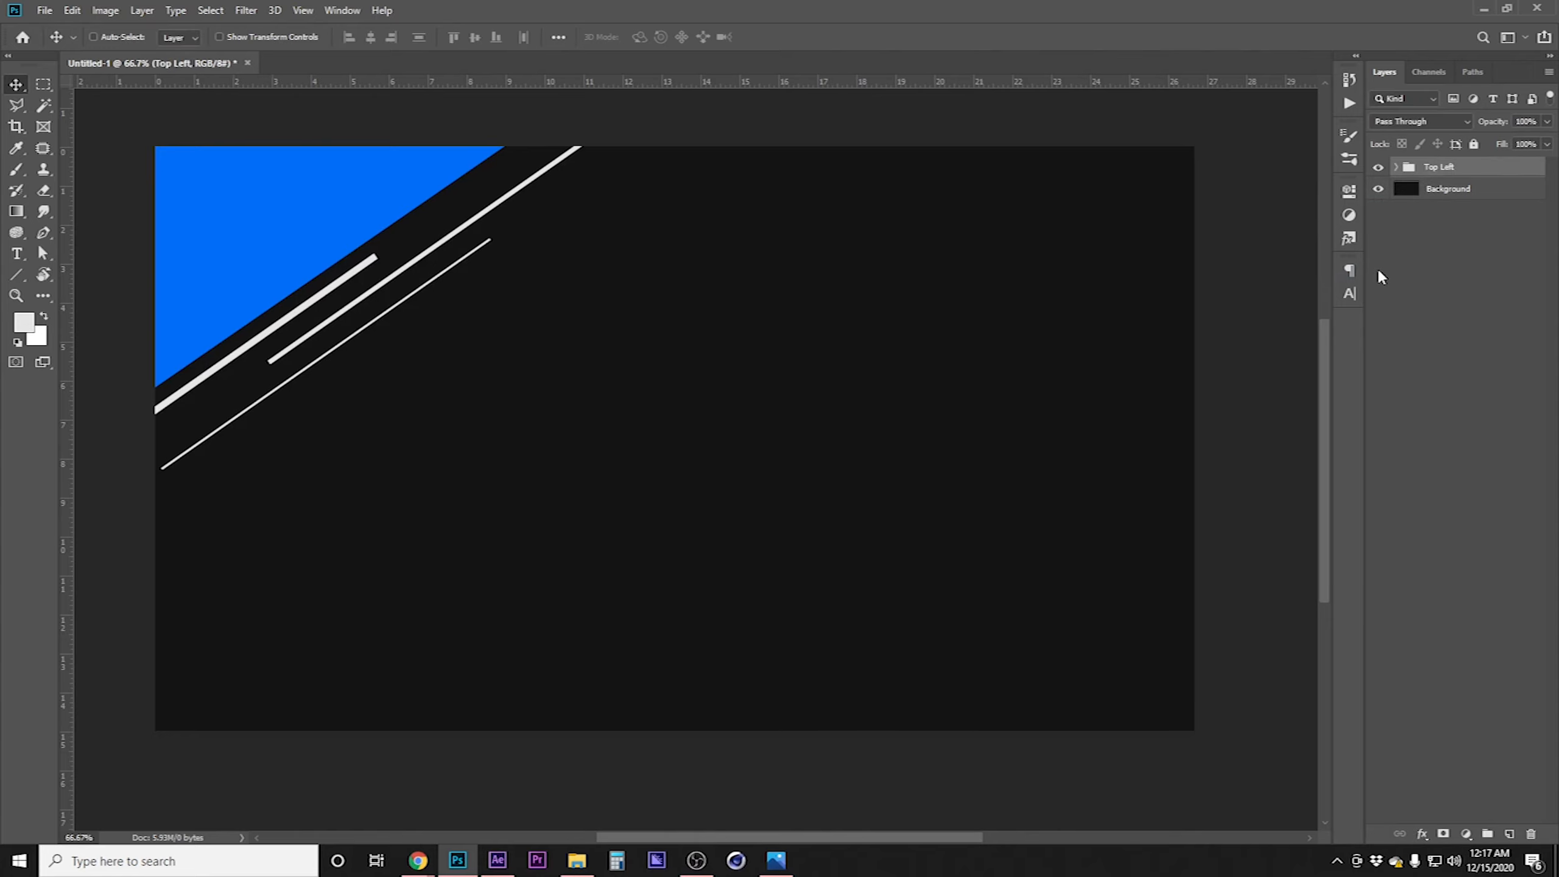
Duplicate the Top Left group and name the copy Bottom Right
right_click(1483, 174)
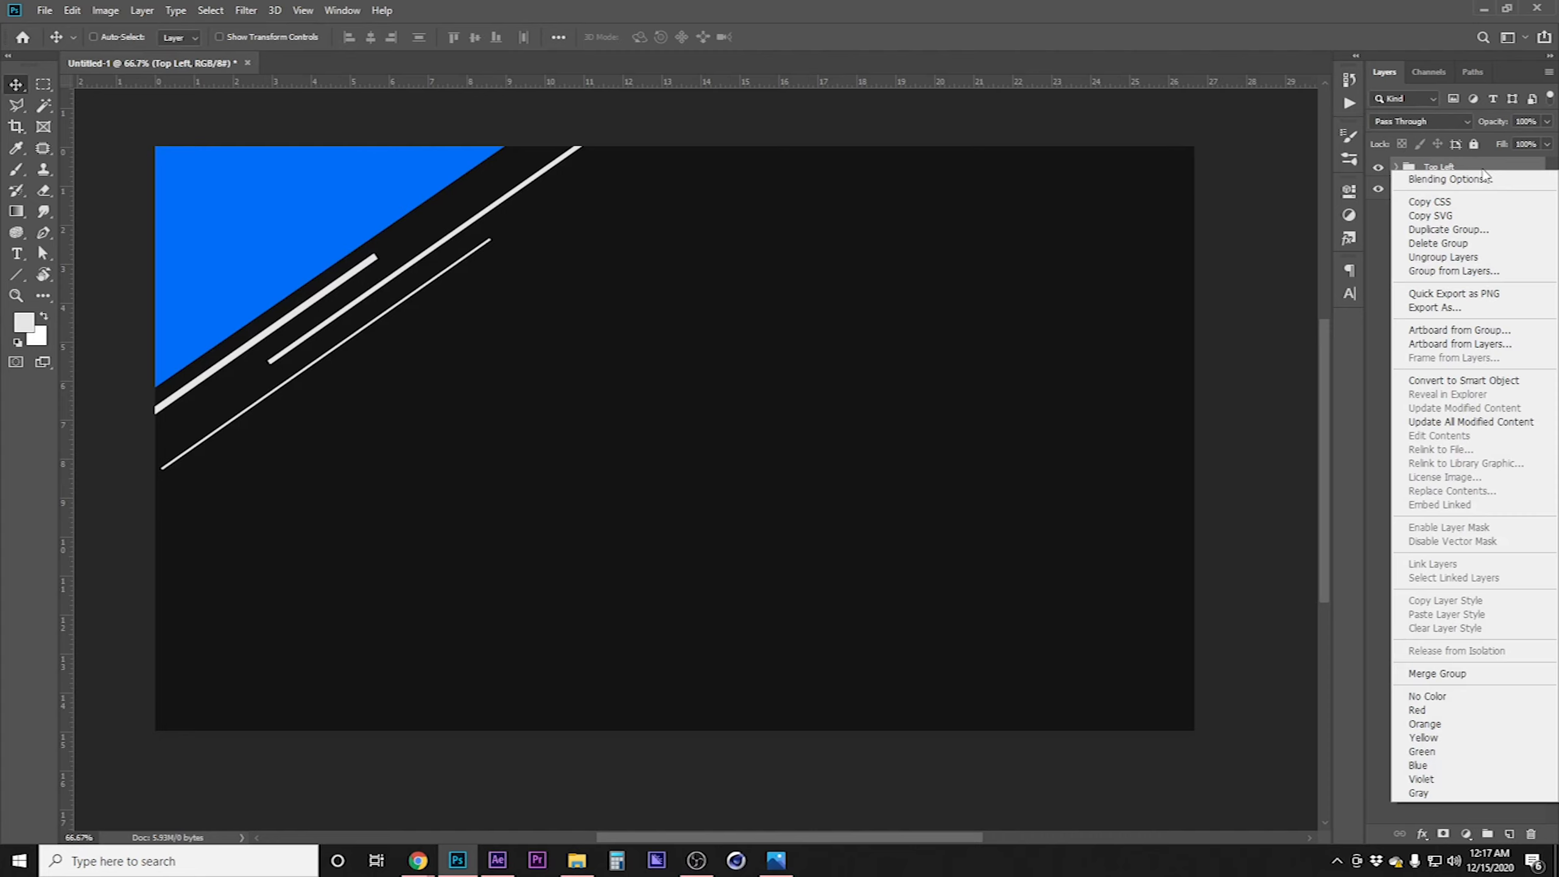
left_click(1470, 229)
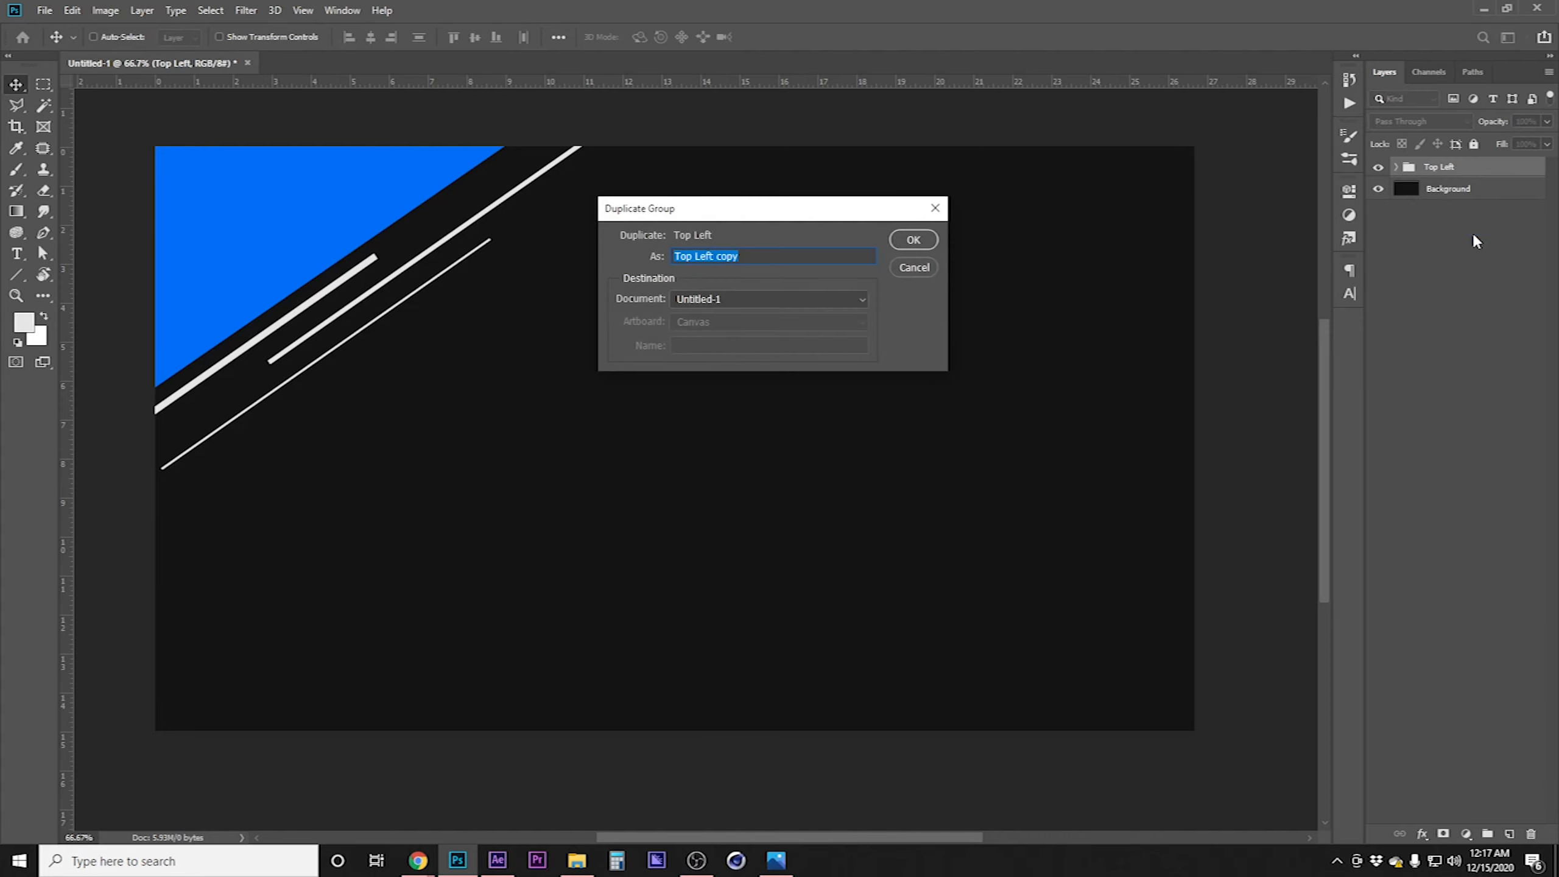
type("Bottom Right")
key("Return")
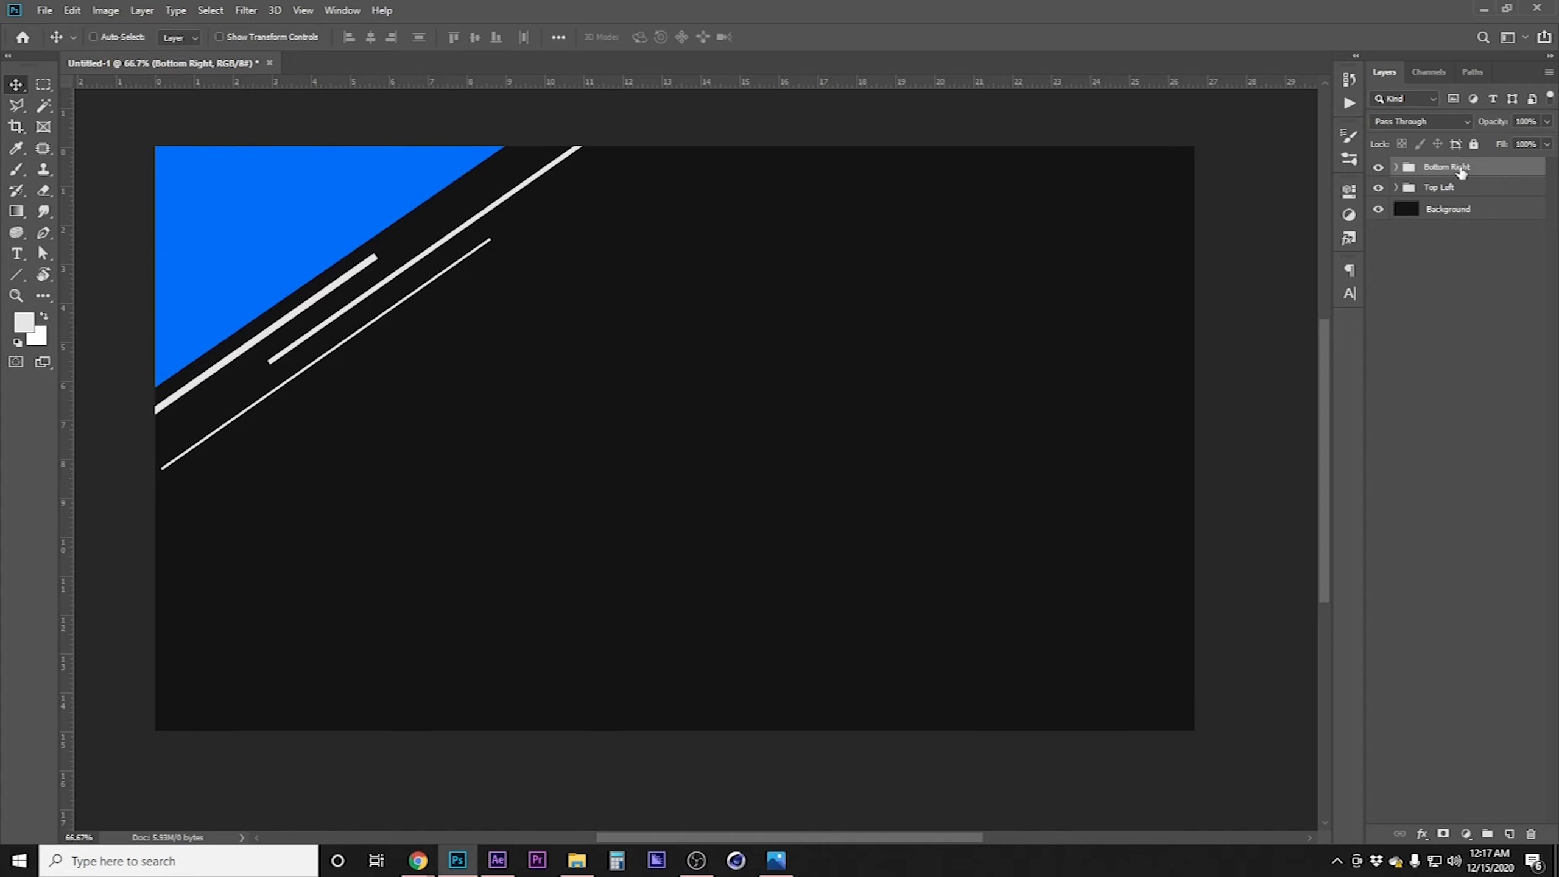
Flip the Bottom Right group vertically and horizontally
left_click(72, 10)
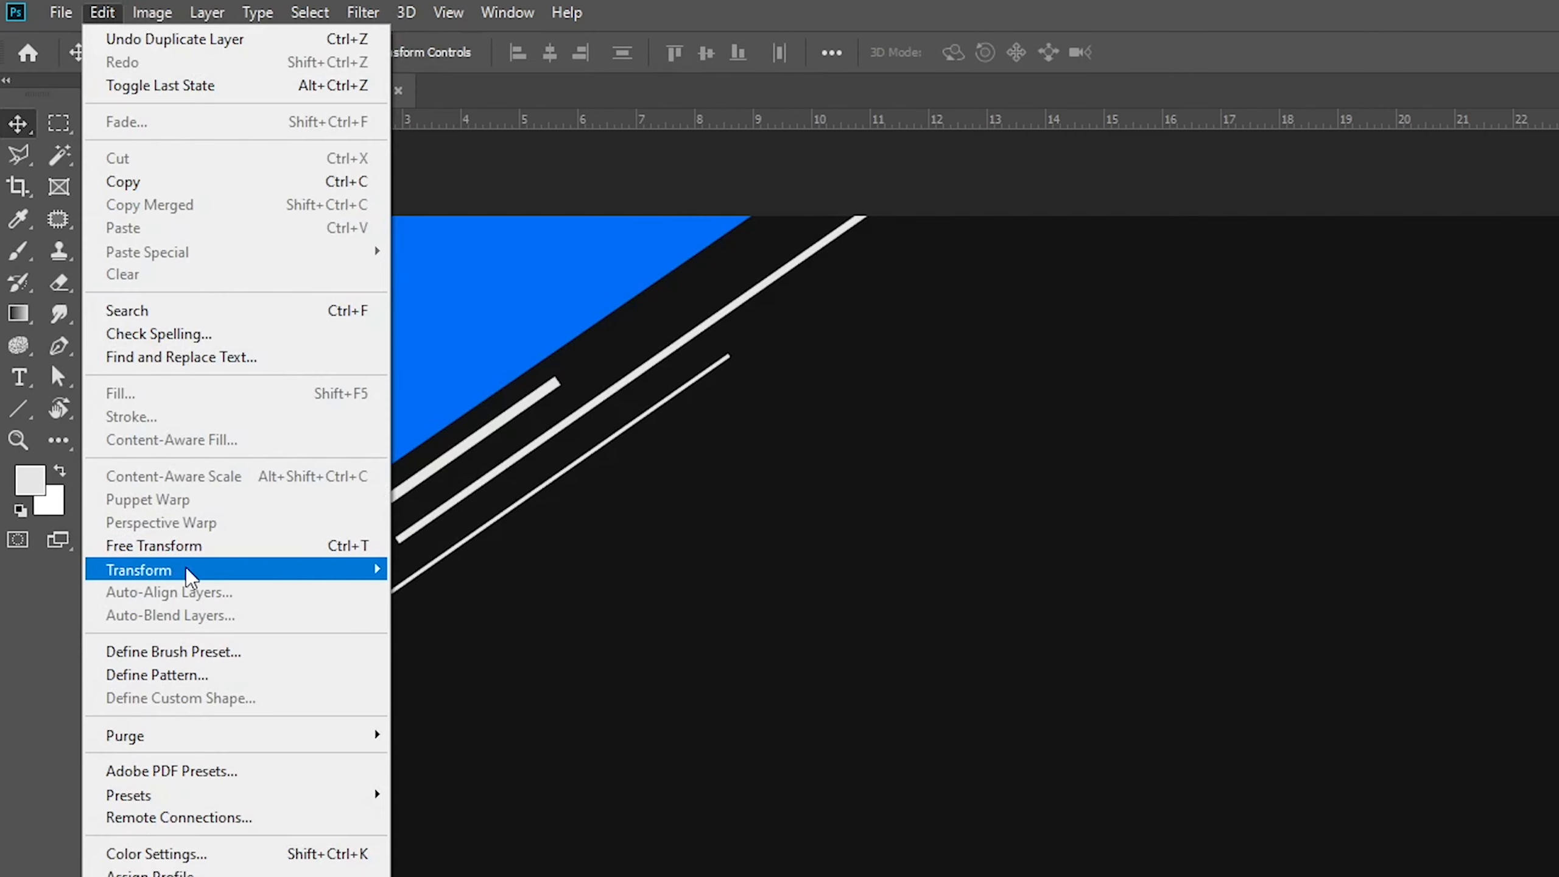
mouse_move(190, 577)
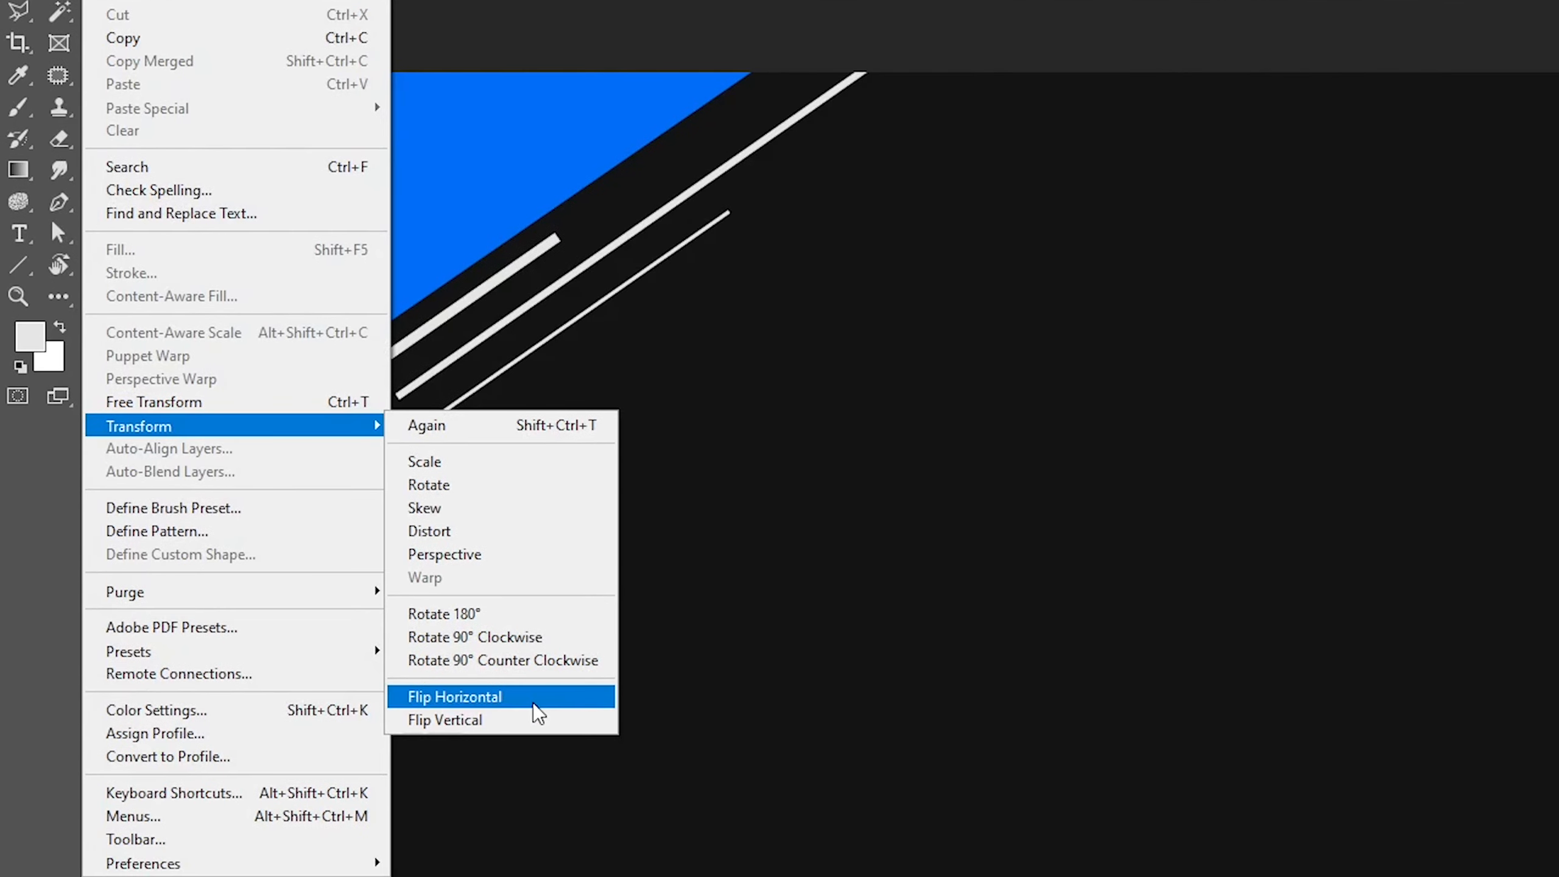
left_click(533, 704)
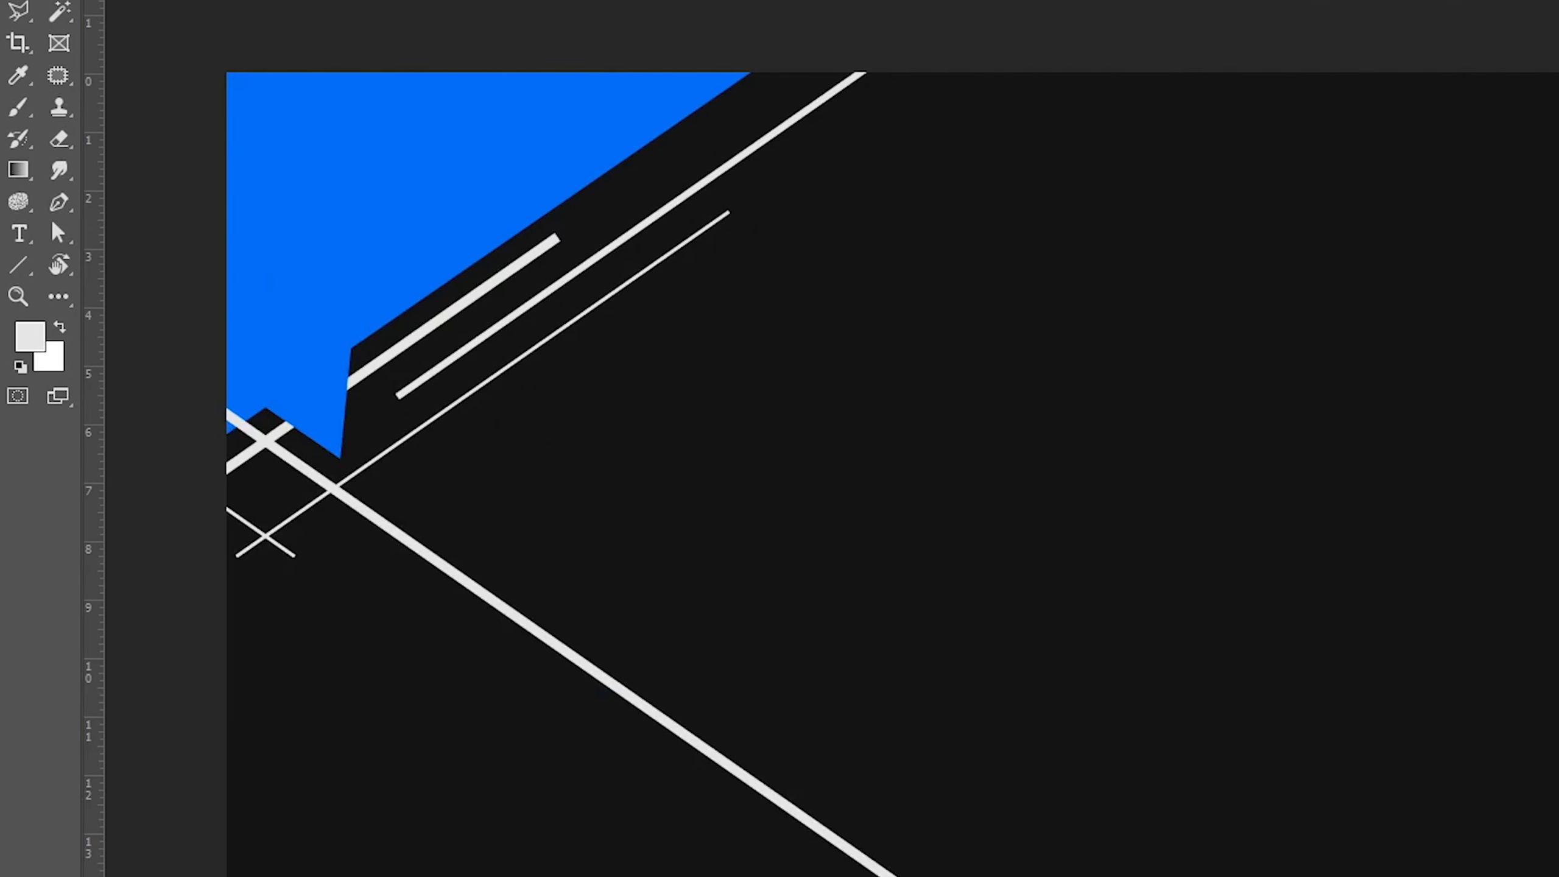
left_click(95, 2)
mouse_move(197, 419)
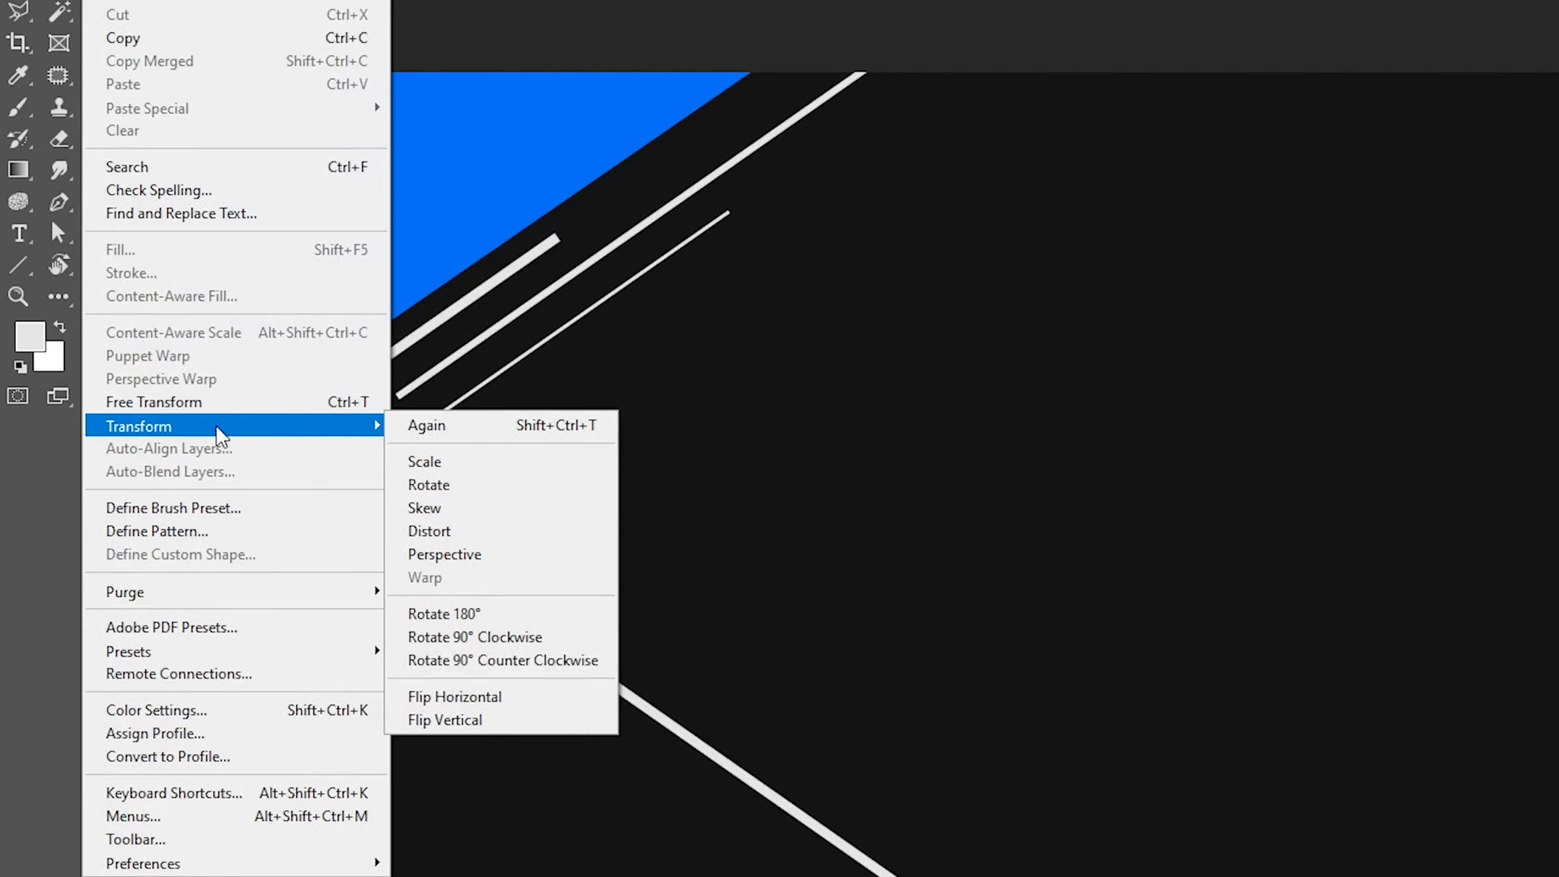
left_click(533, 723)
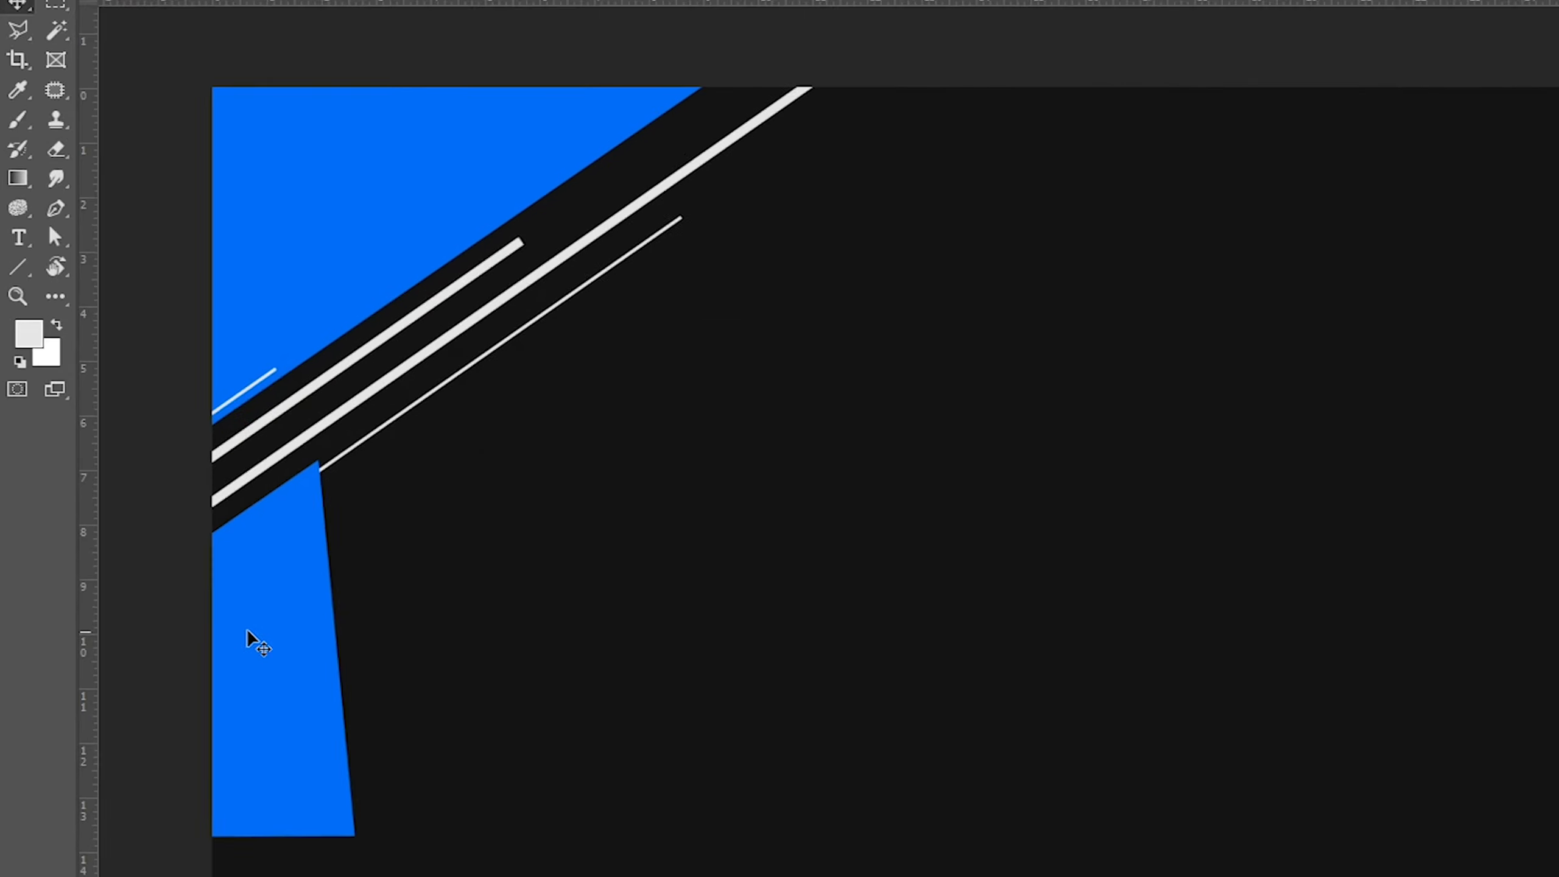
Move the Bottom Right group into the canvas's bottom-right corner
left_click_drag(281, 667, 532, 667)
left_click_drag(365, 559, 1079, 583)
left_click_drag(929, 655, 1101, 716)
left_click_drag(1079, 637, 1109, 653)
Expand the Bottom Right group and delete its Shape 2 copy layer
left_click(1396, 166)
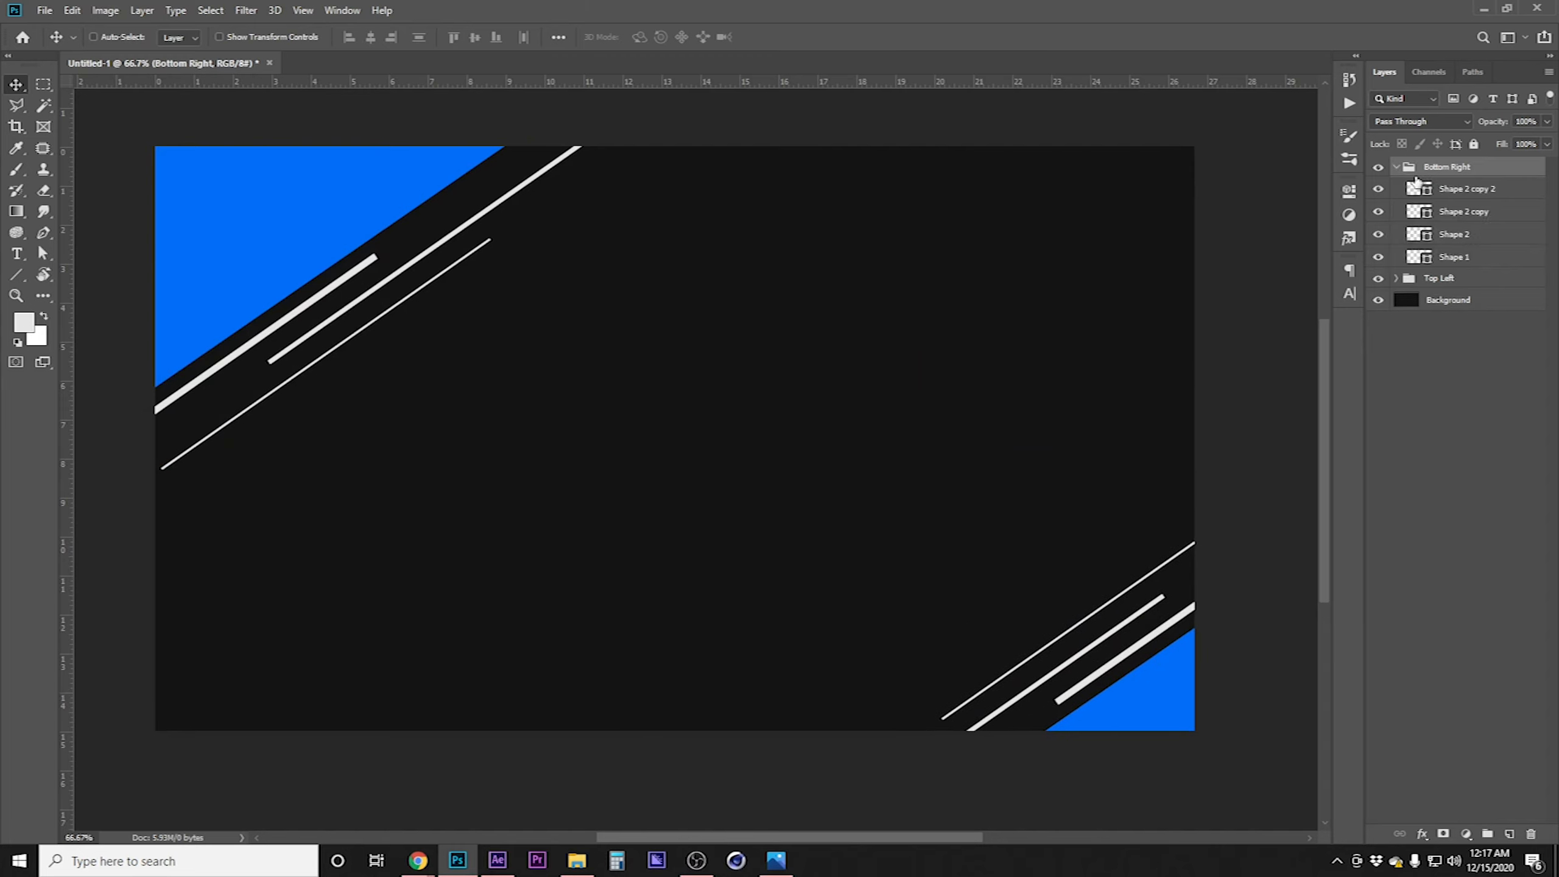
left_click(1470, 218)
key("Delete")
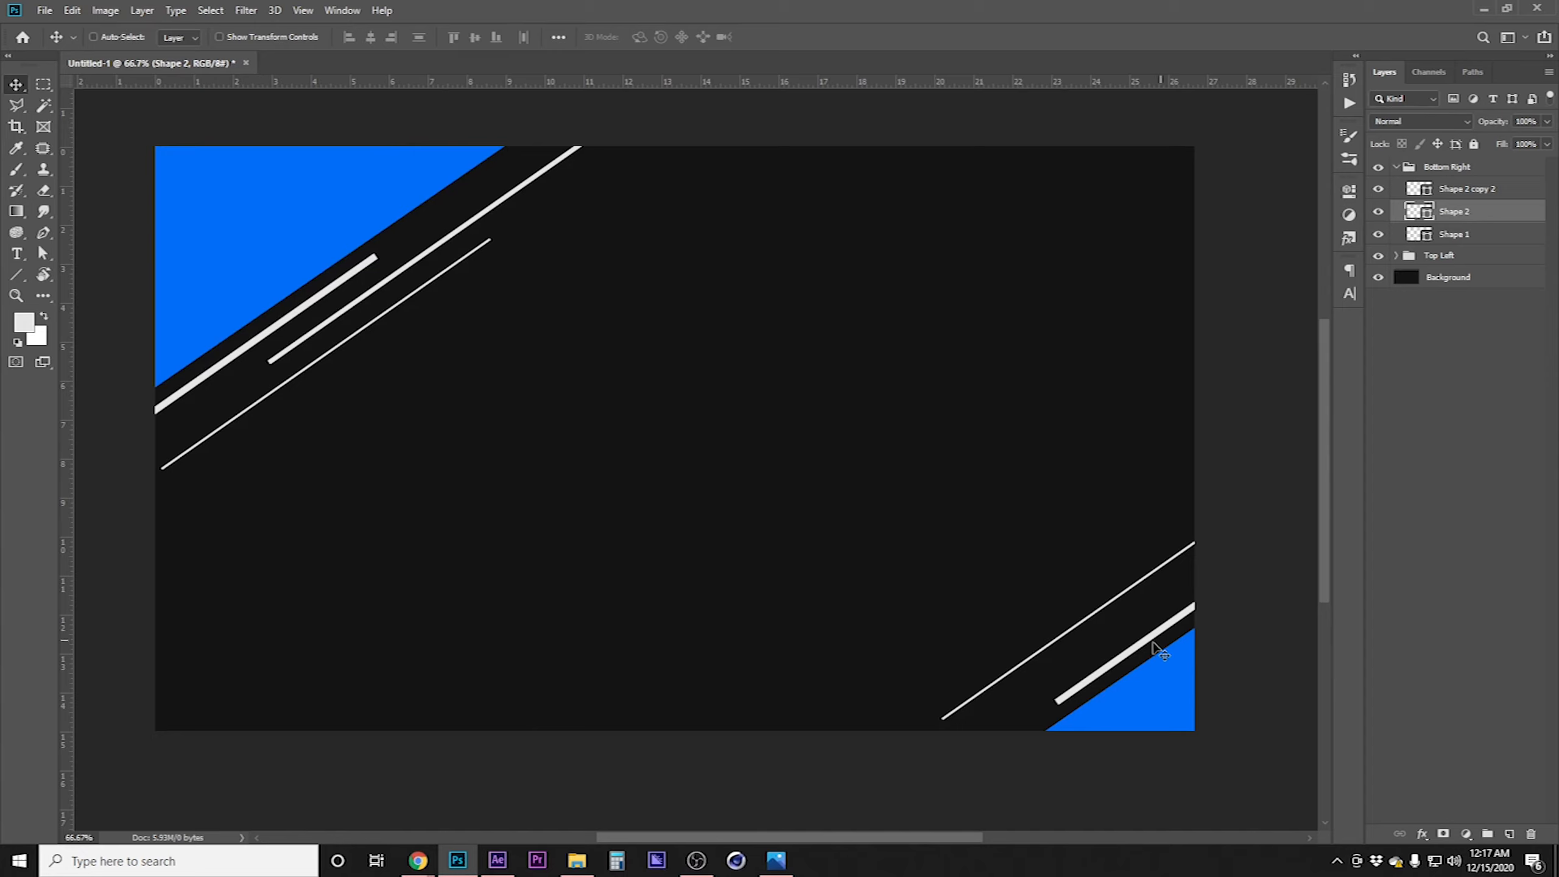
Reposition the short thick line and the thin line within the bottom-right corner, then collapse the group
left_click_drag(1128, 660, 1041, 681)
left_click(1475, 195)
left_click_drag(1110, 626, 1108, 635)
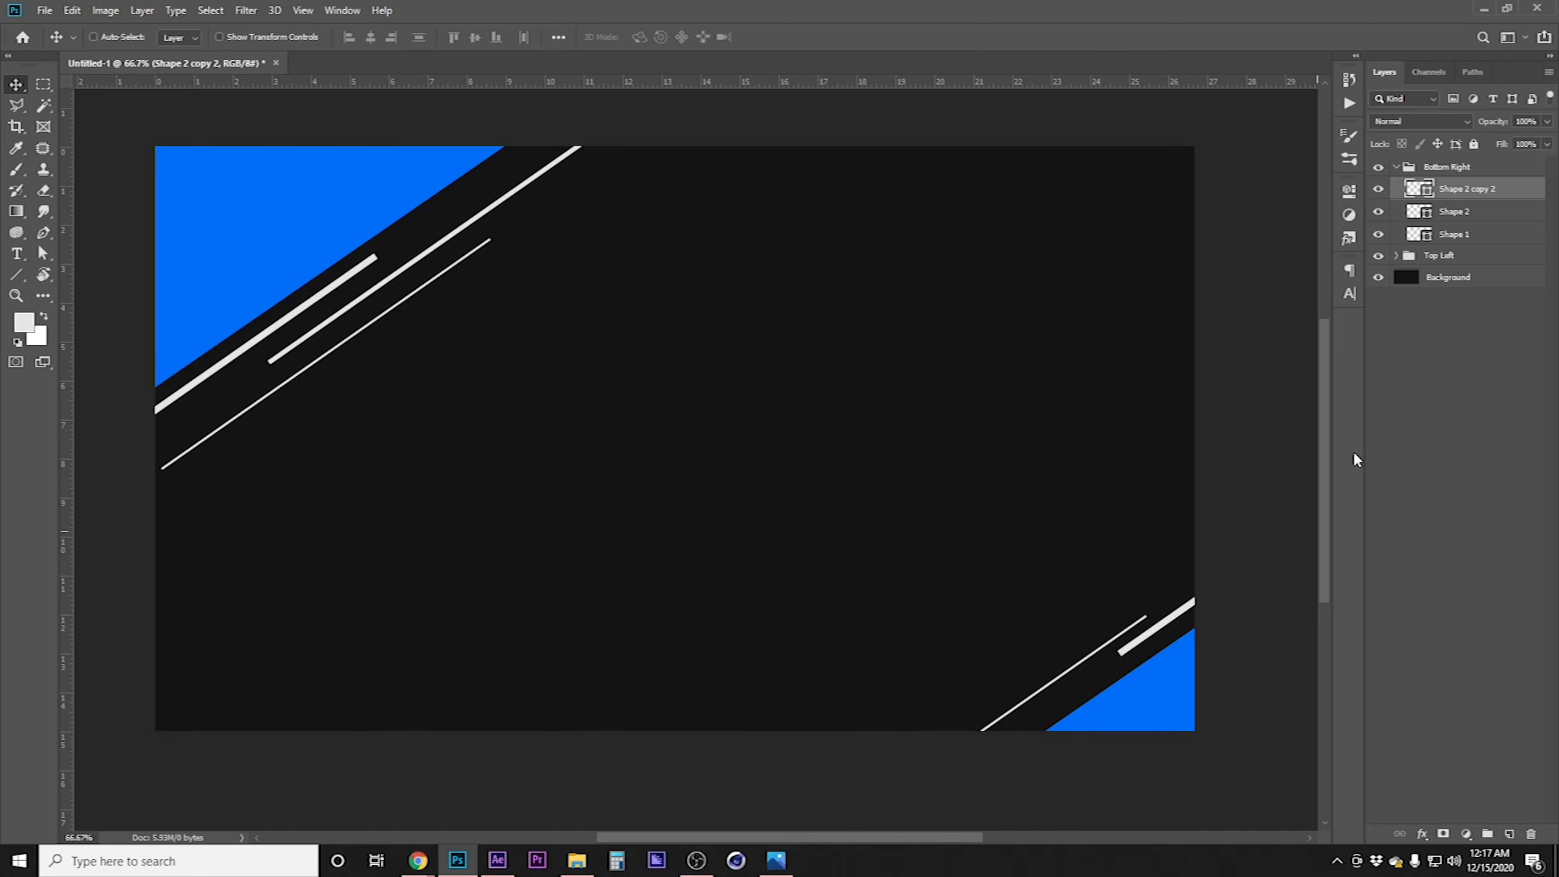
left_click(1502, 522)
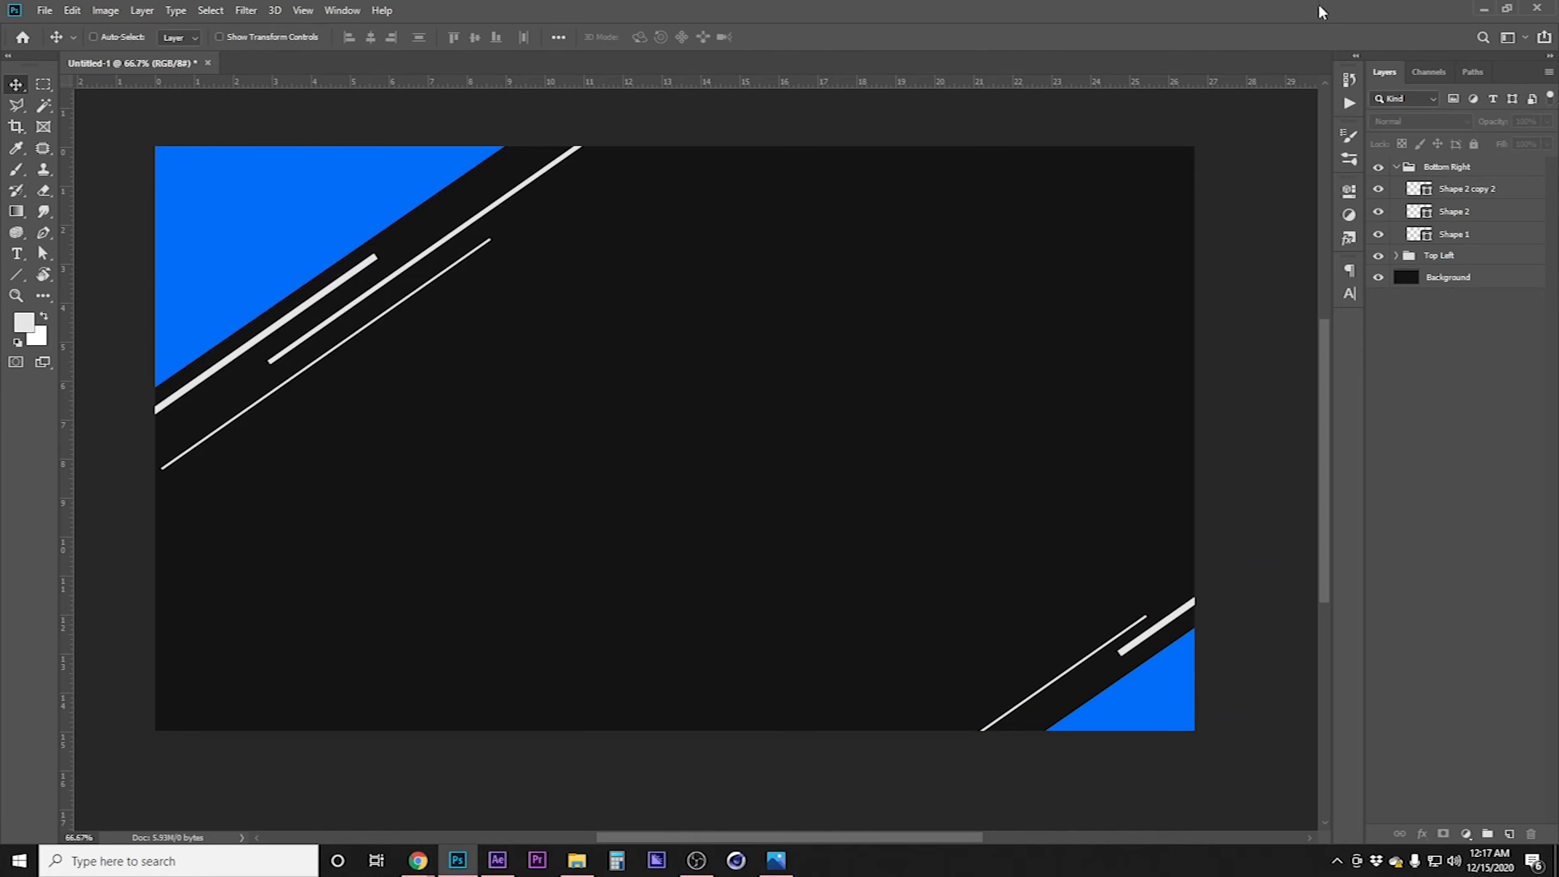
left_click(1397, 167)
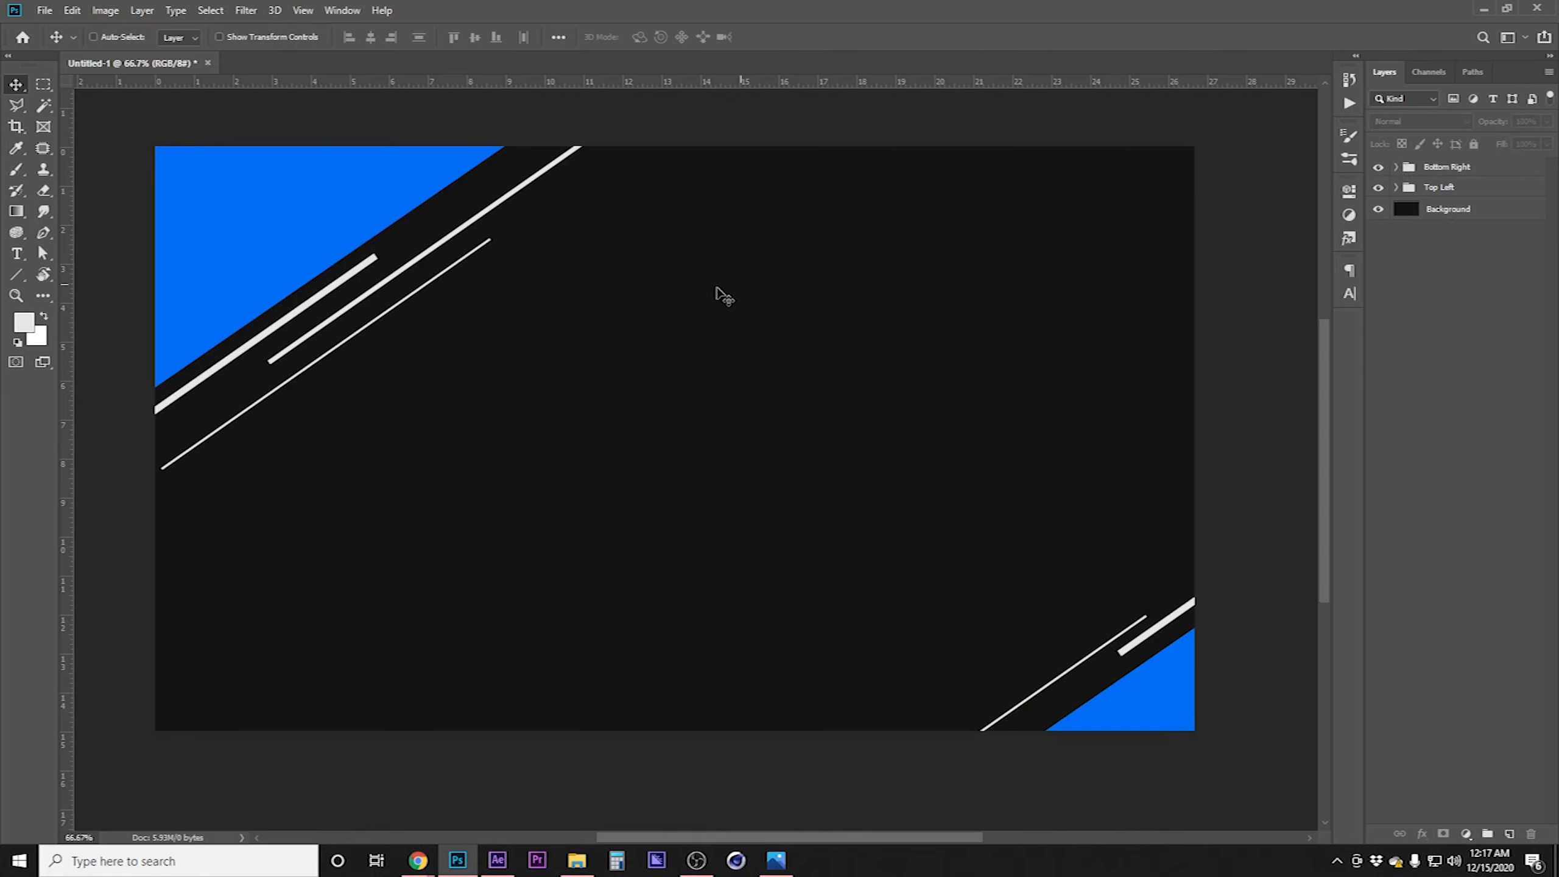
Add a text layer in the canvas centre reading INTERMISSION
left_click(16, 254)
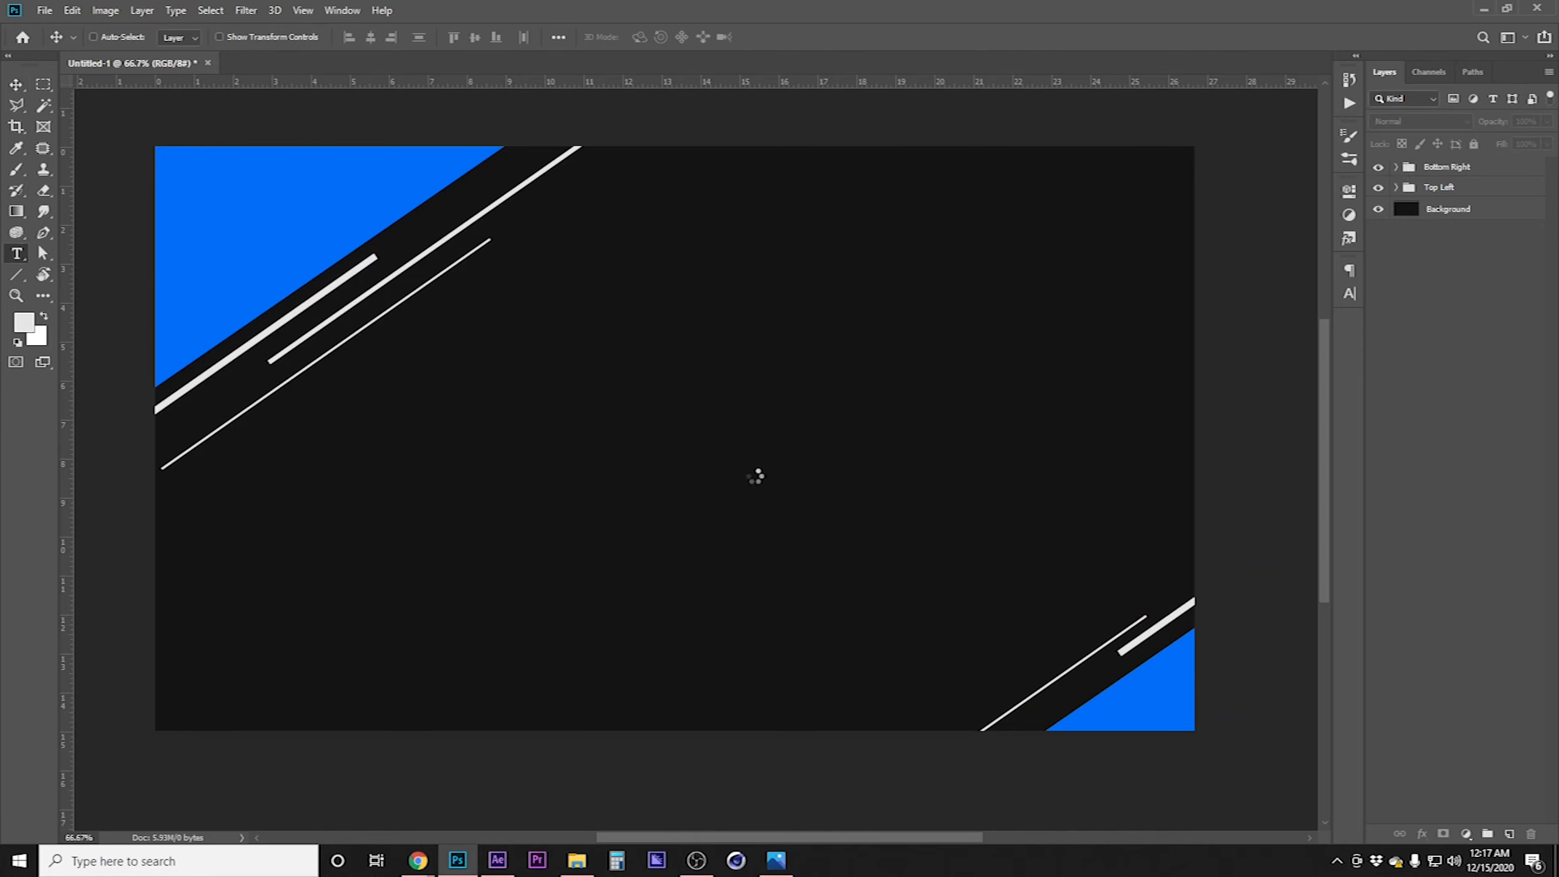
left_click(758, 479)
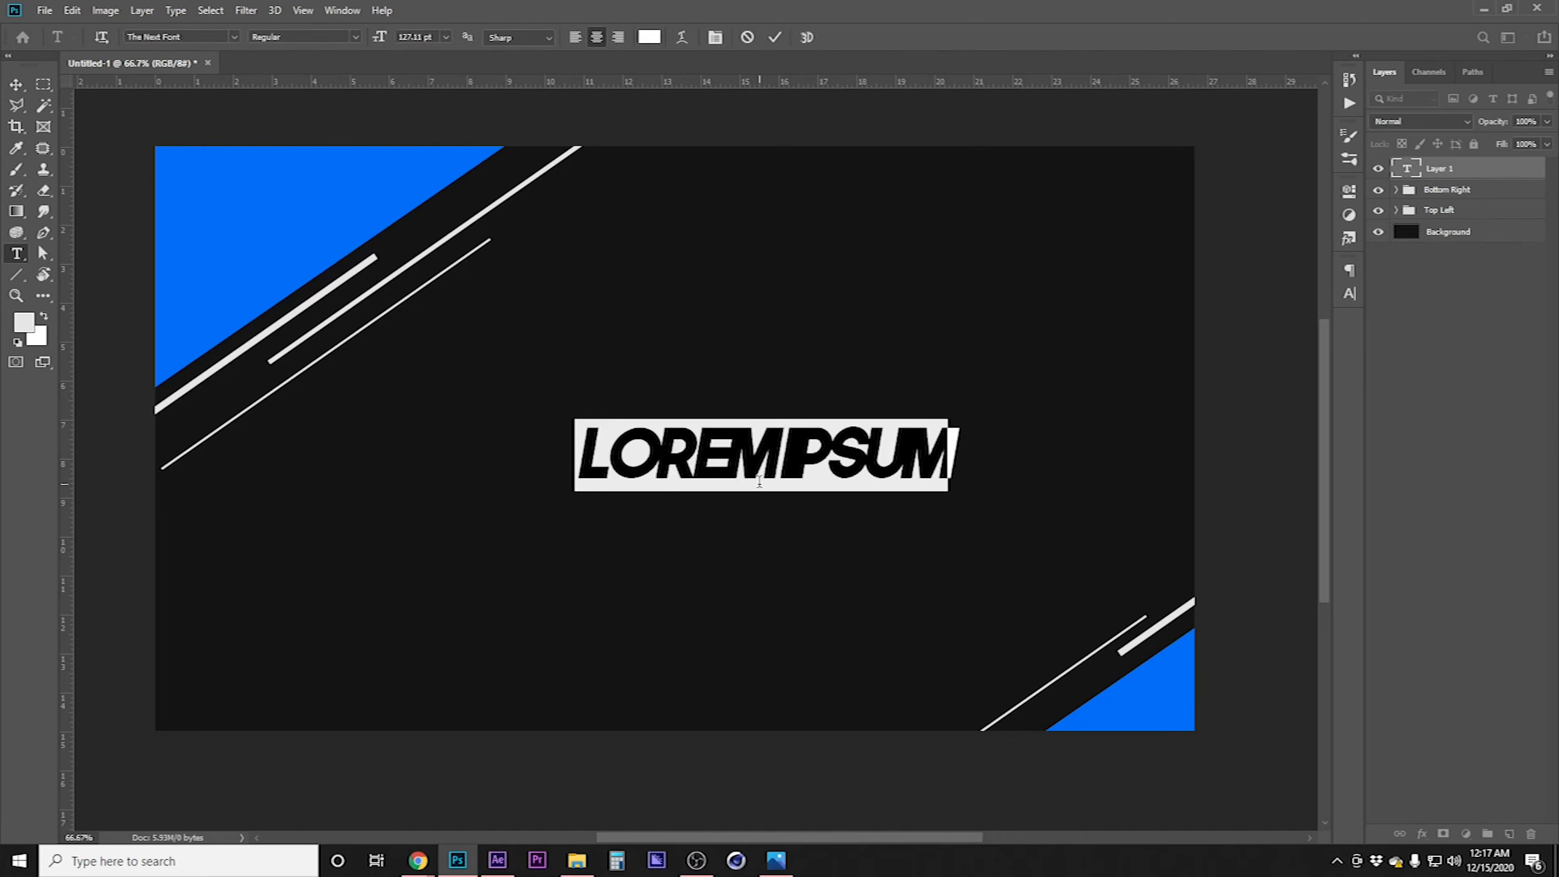
type("INTERMISSION")
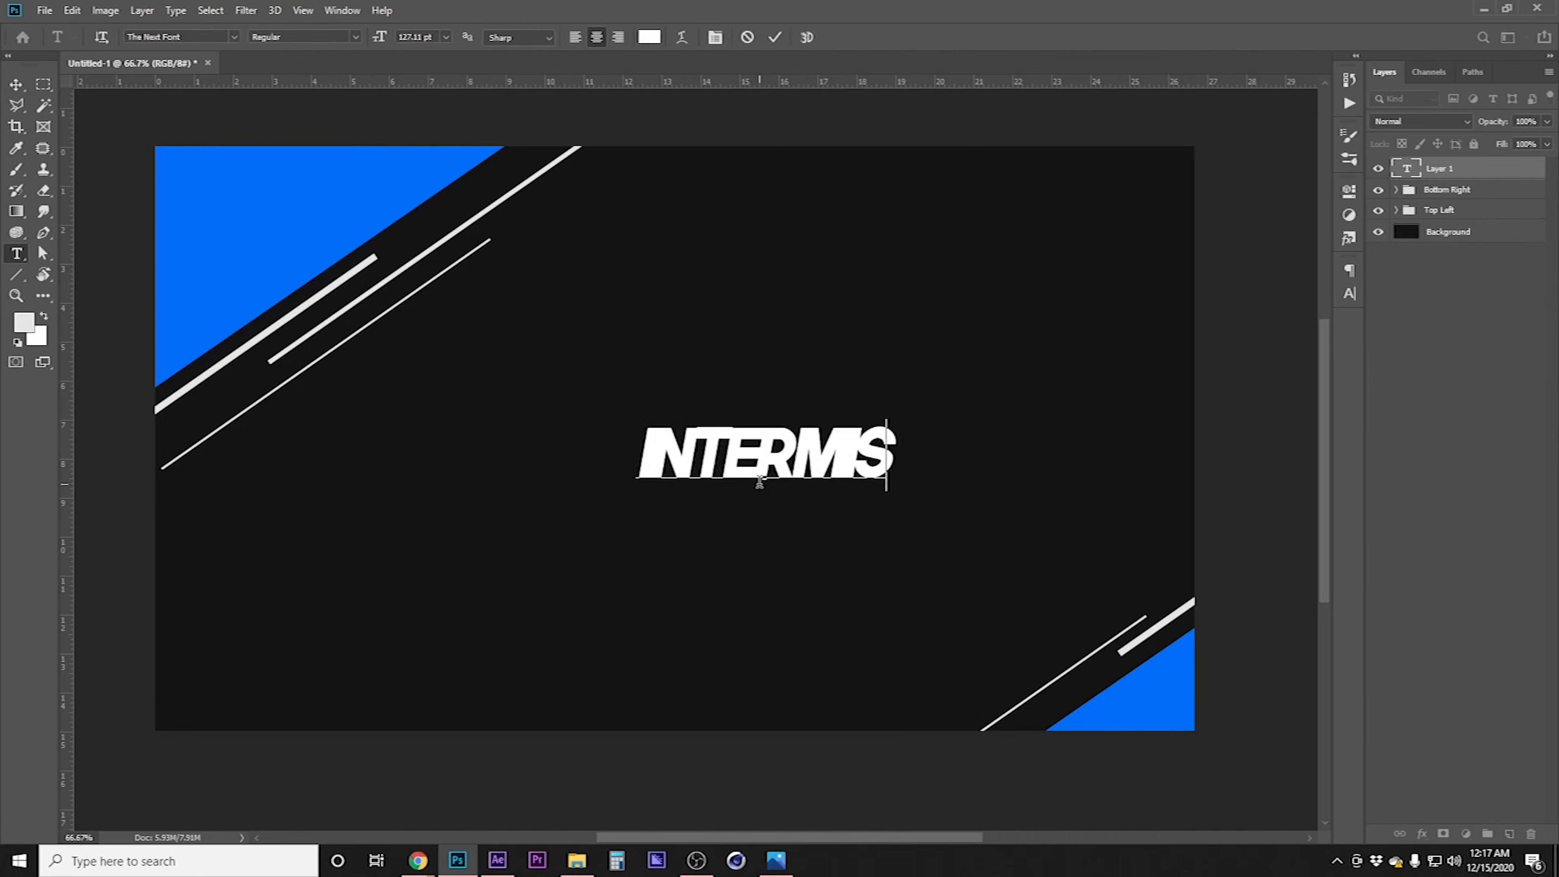
Select all the text and set its tracking to 0
key("ctrl+a")
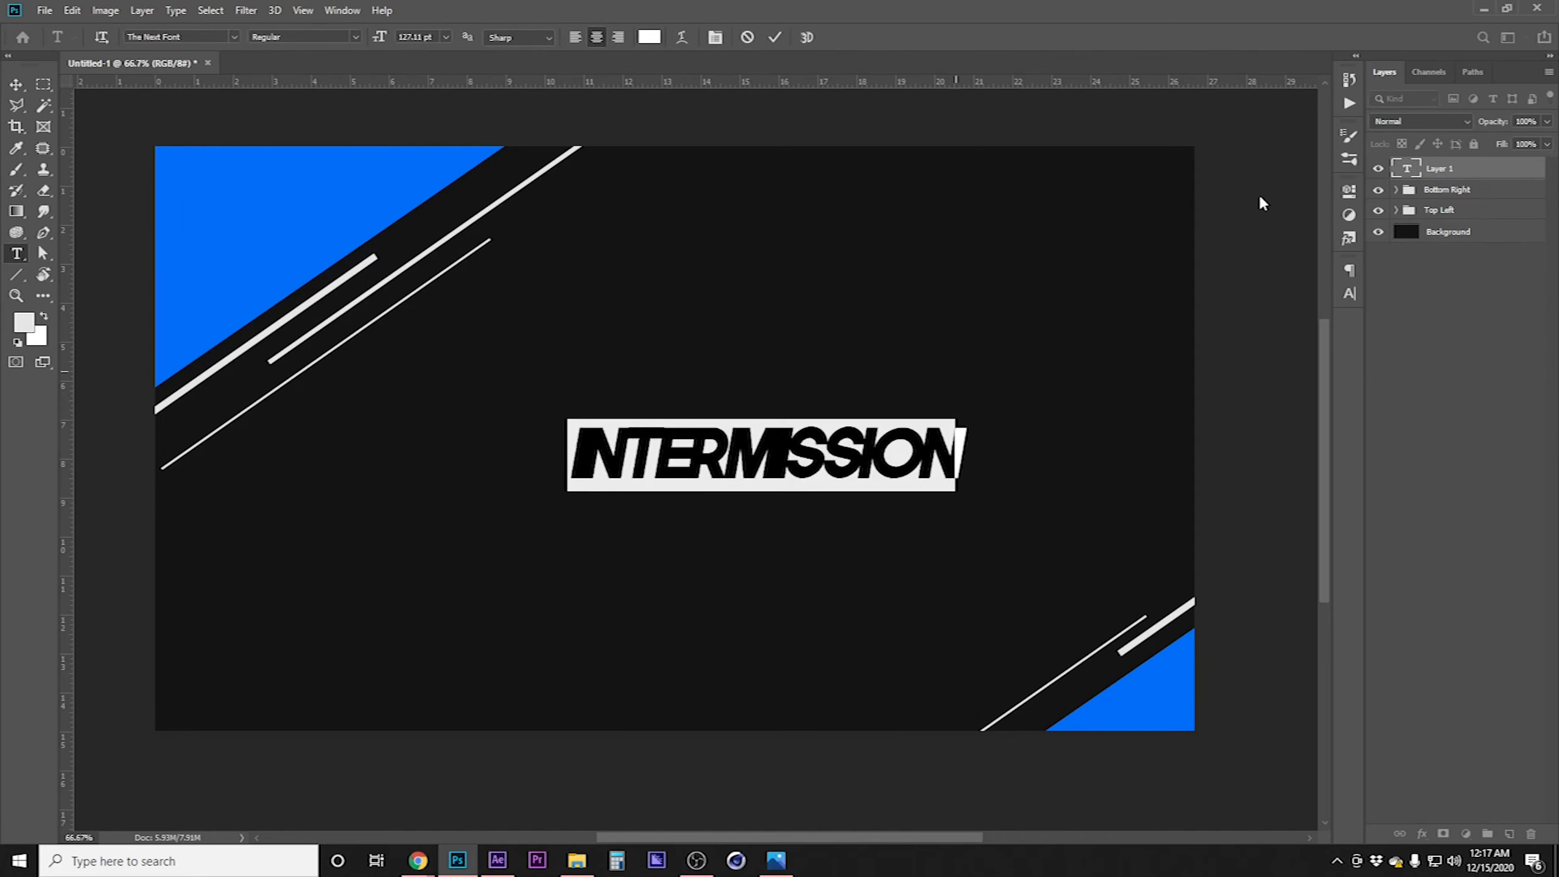
left_click(1349, 293)
type("0")
key("Return")
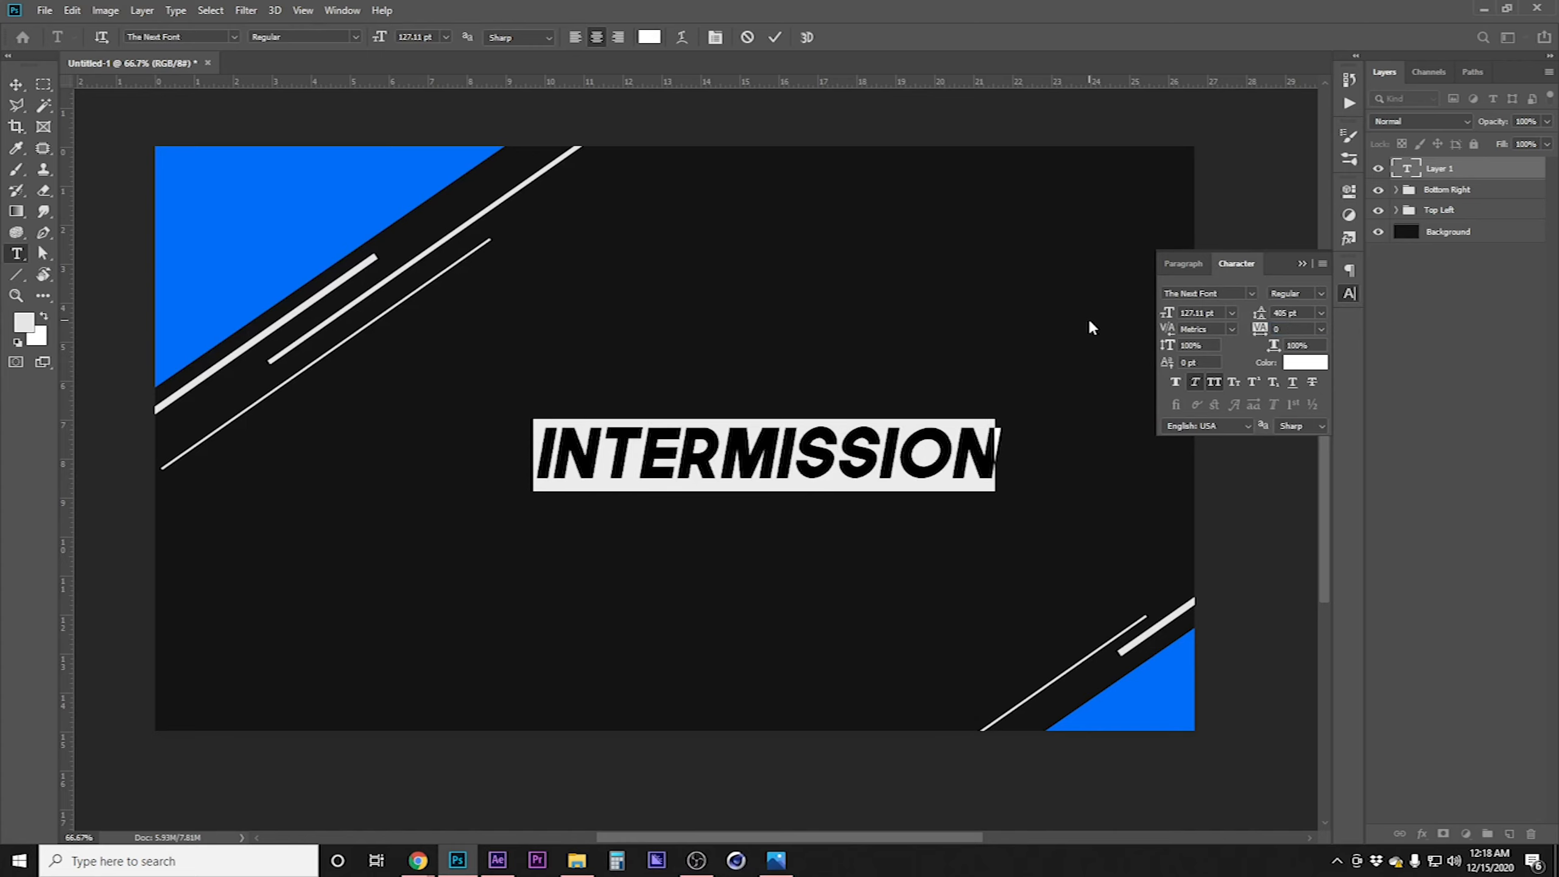
Scale up the INTERMISSION text and move it to the top edge of the canvas
left_click(24, 81)
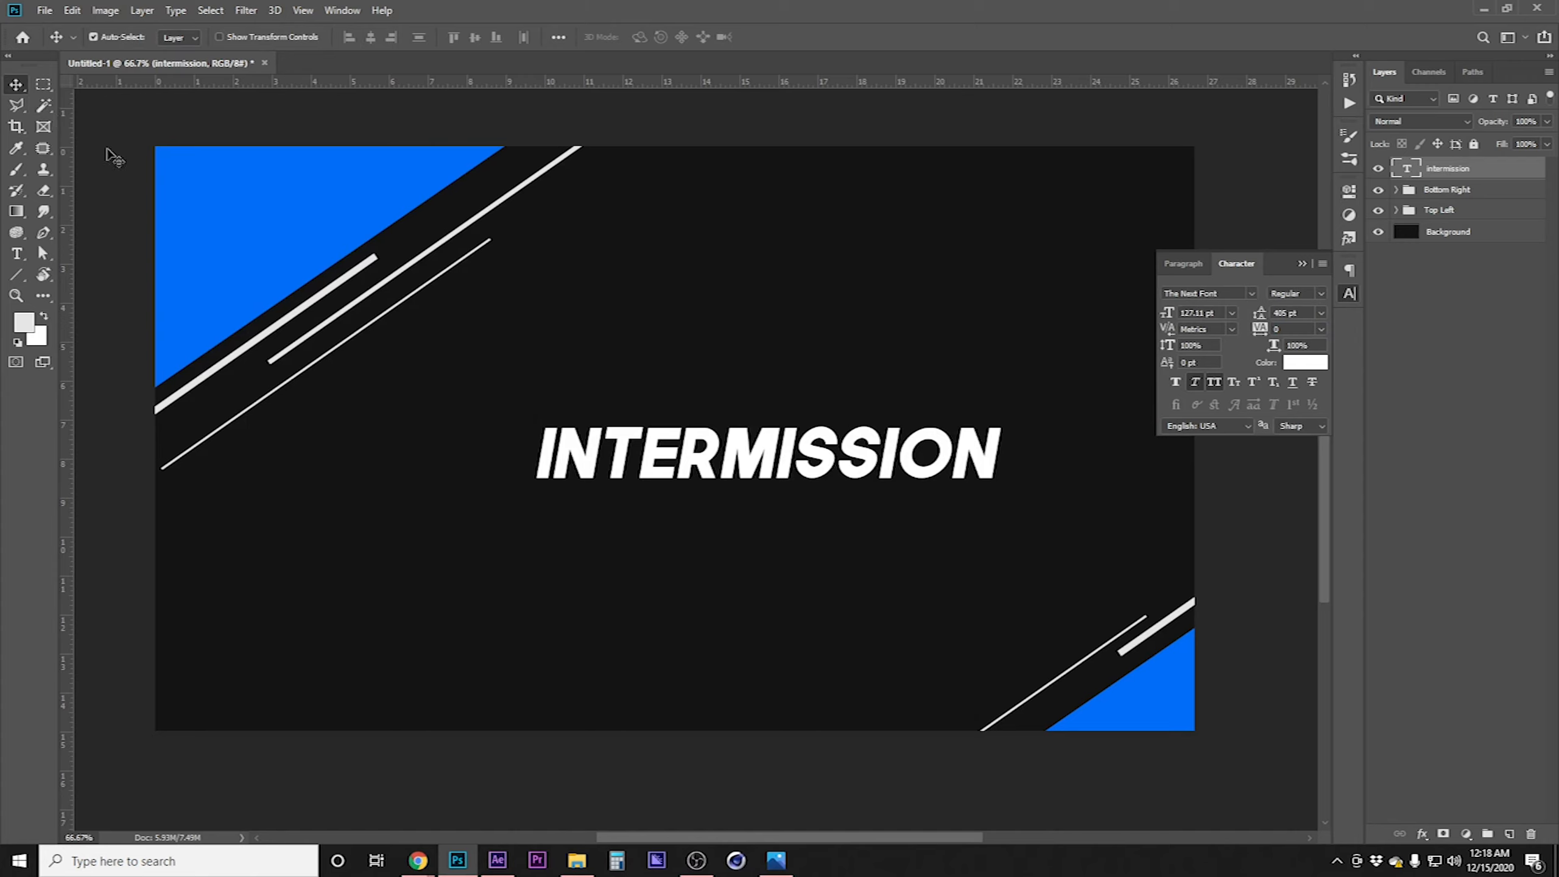
left_click(1349, 294)
key("ctrl+t")
left_click_drag(531, 453, 296, 454)
left_click_drag(690, 470, 841, 213)
left_click_drag(1158, 197, 1197, 209)
key("Return")
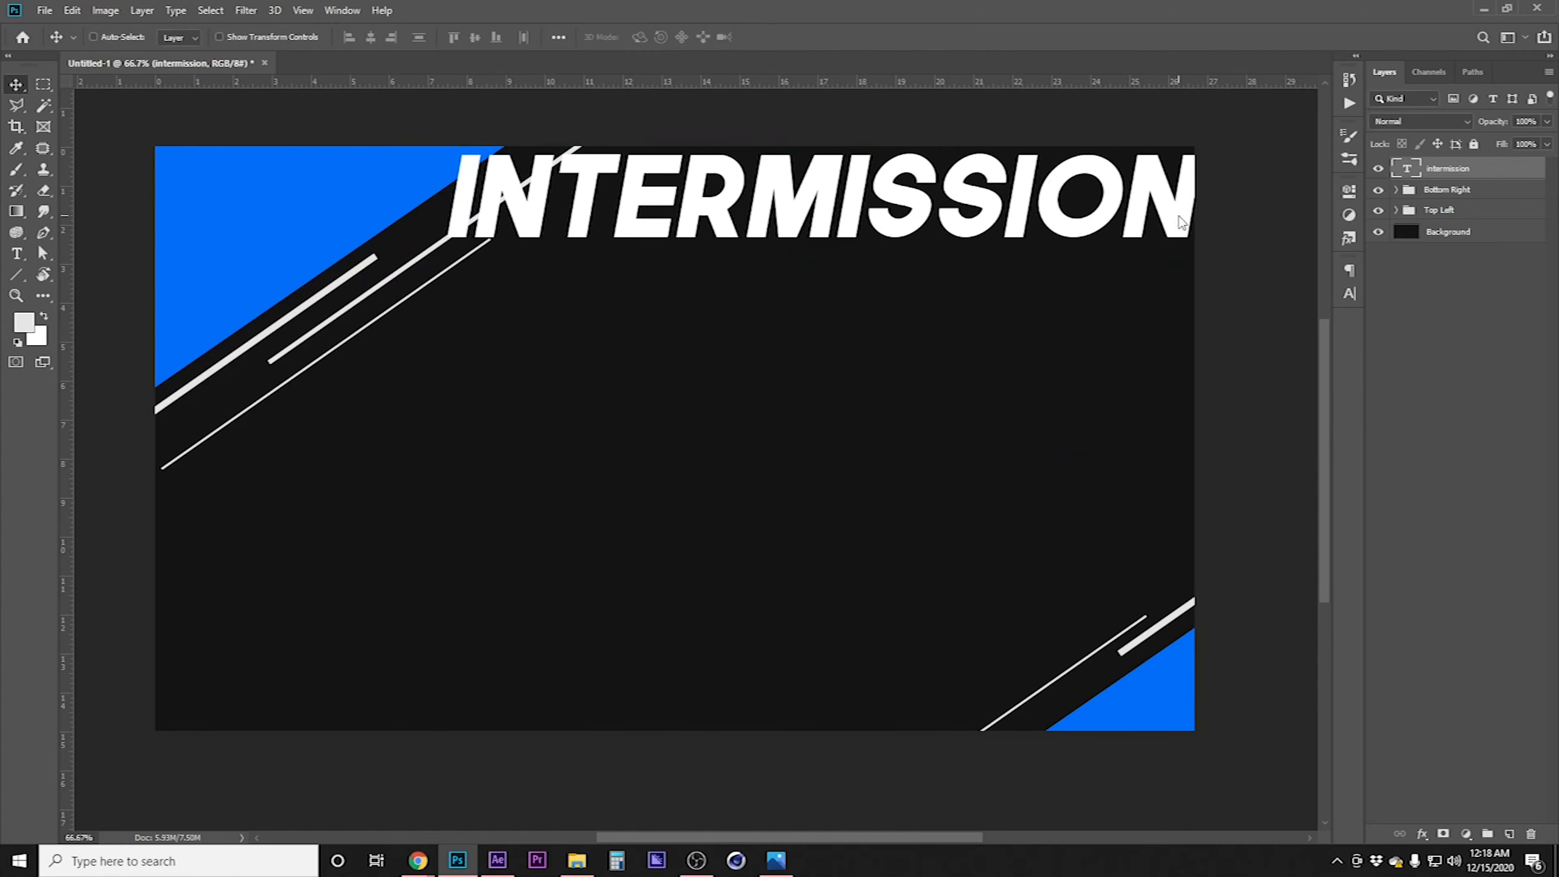
Place the text layer below both groups and set its fill opacity to 0% in the layer style
left_click_drag(1434, 170, 1465, 224)
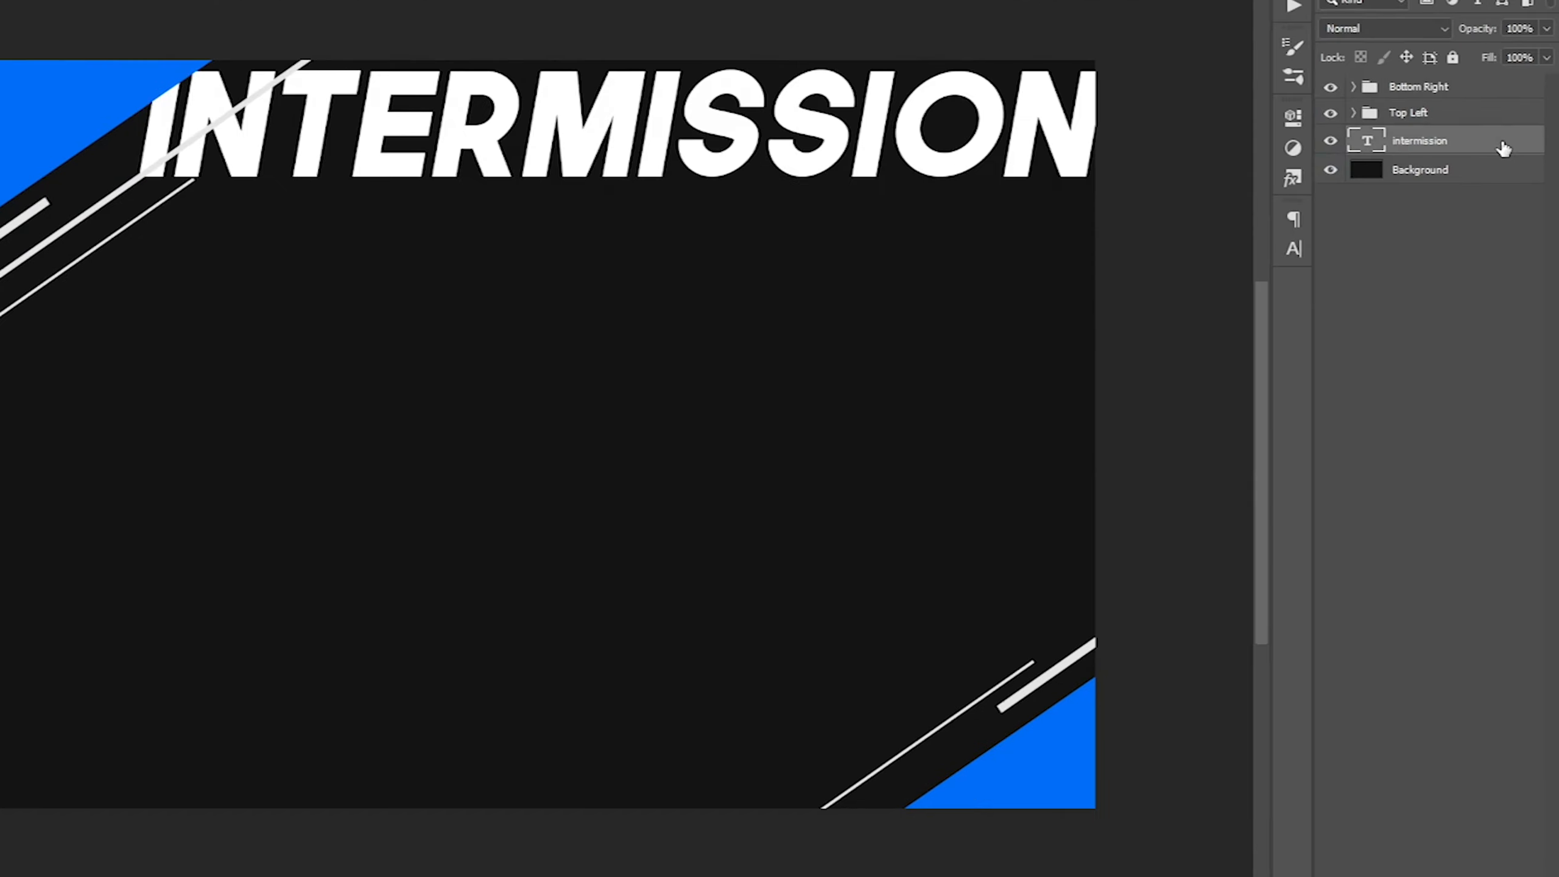
double_click(1513, 214)
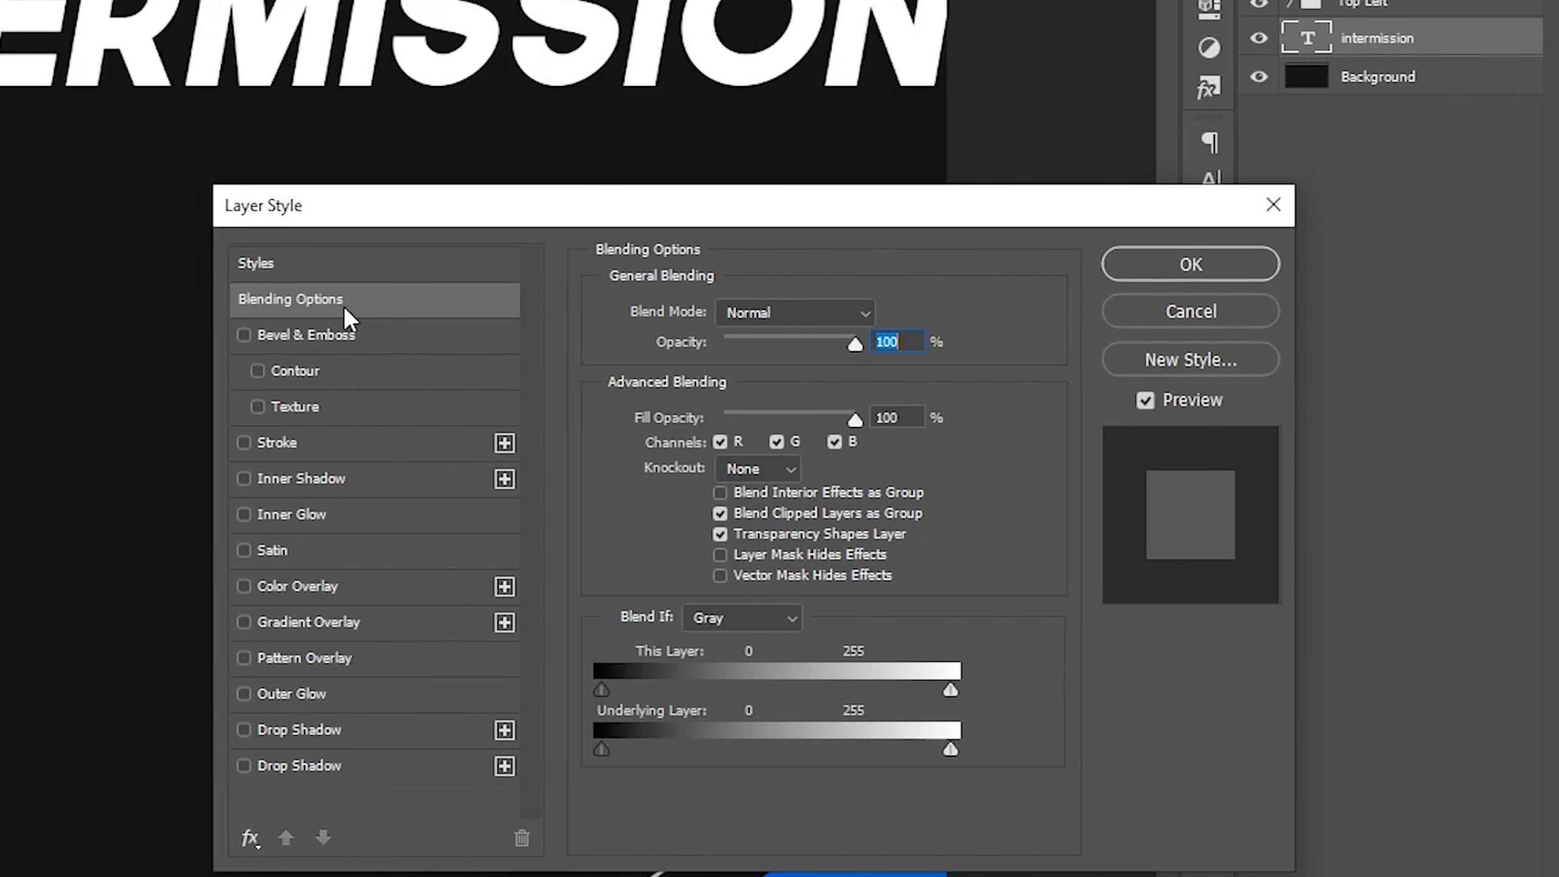
left_click(366, 301)
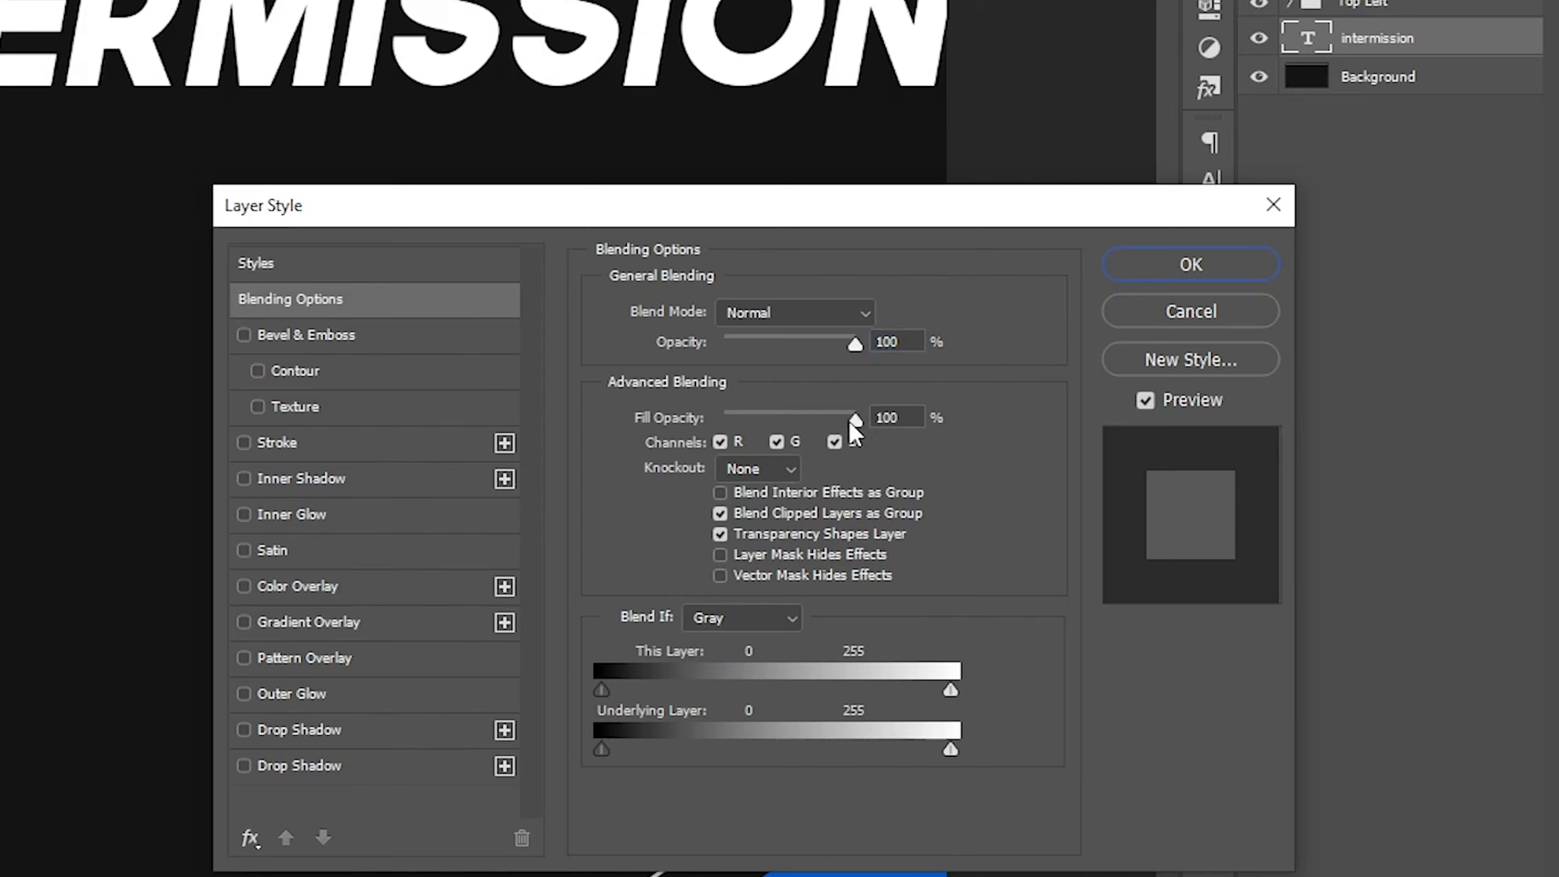
left_click_drag(855, 421, 852, 421)
left_click_drag(852, 421, 366, 433)
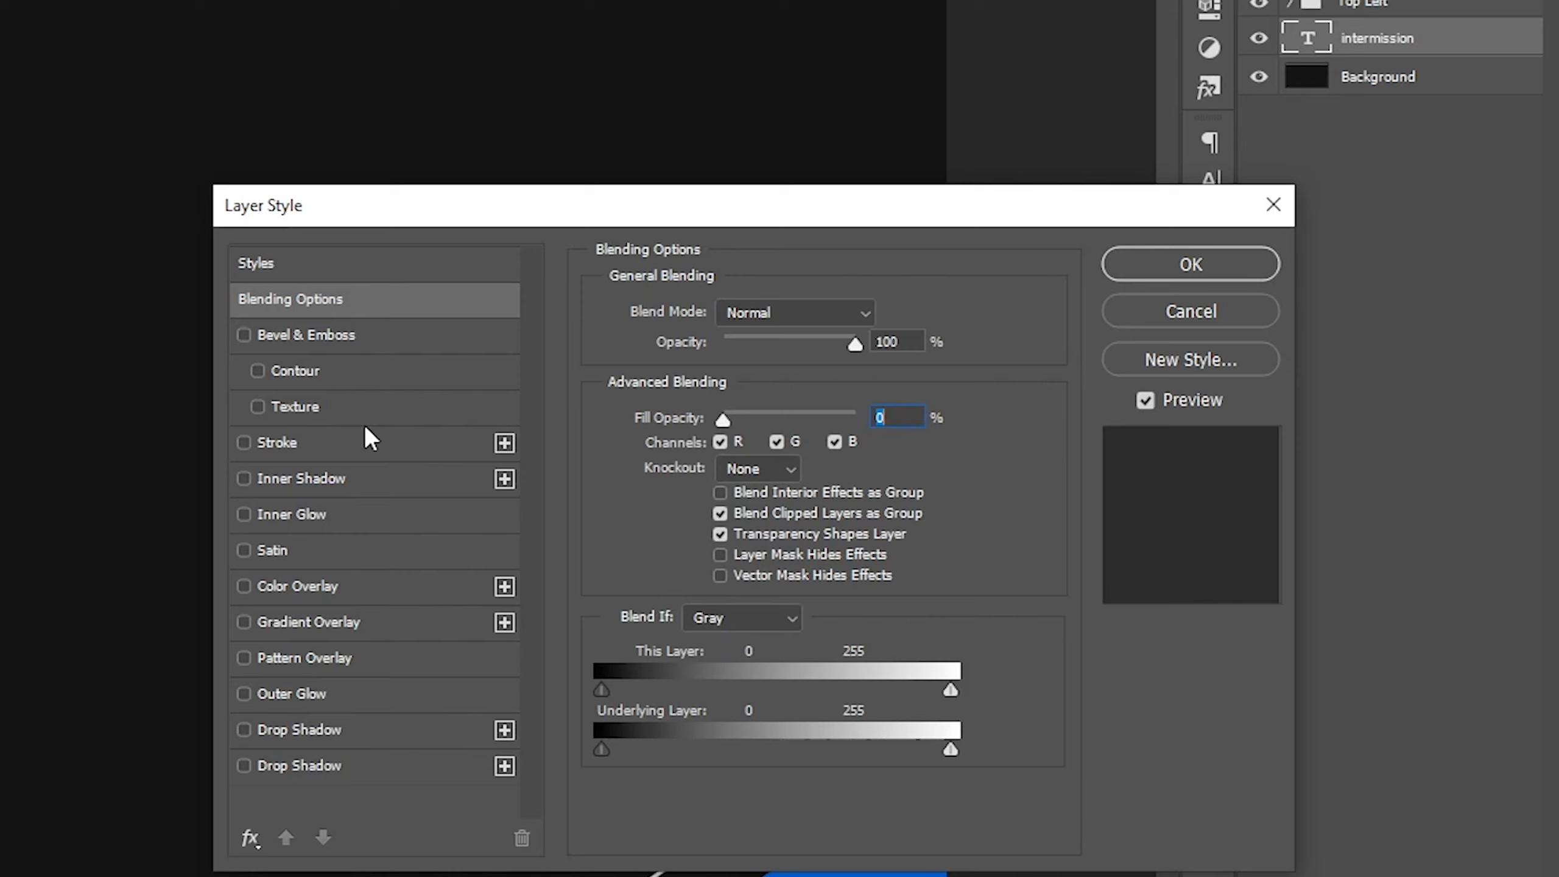
Add a 5 px outside stroke to the INTERMISSION text layer and confirm the layer style
left_click(376, 440)
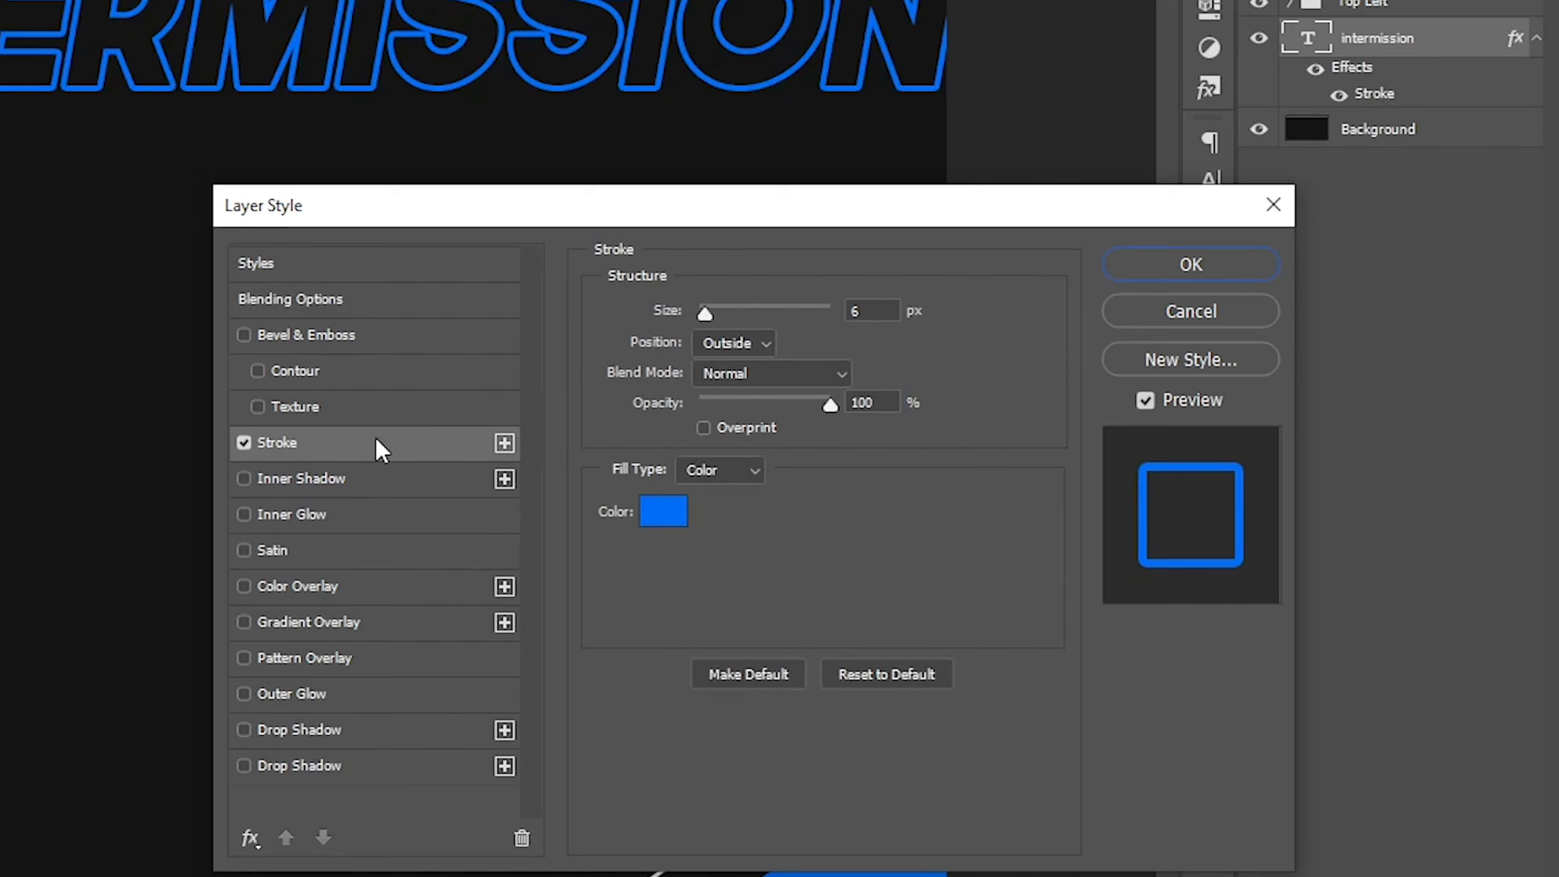
left_click(892, 308)
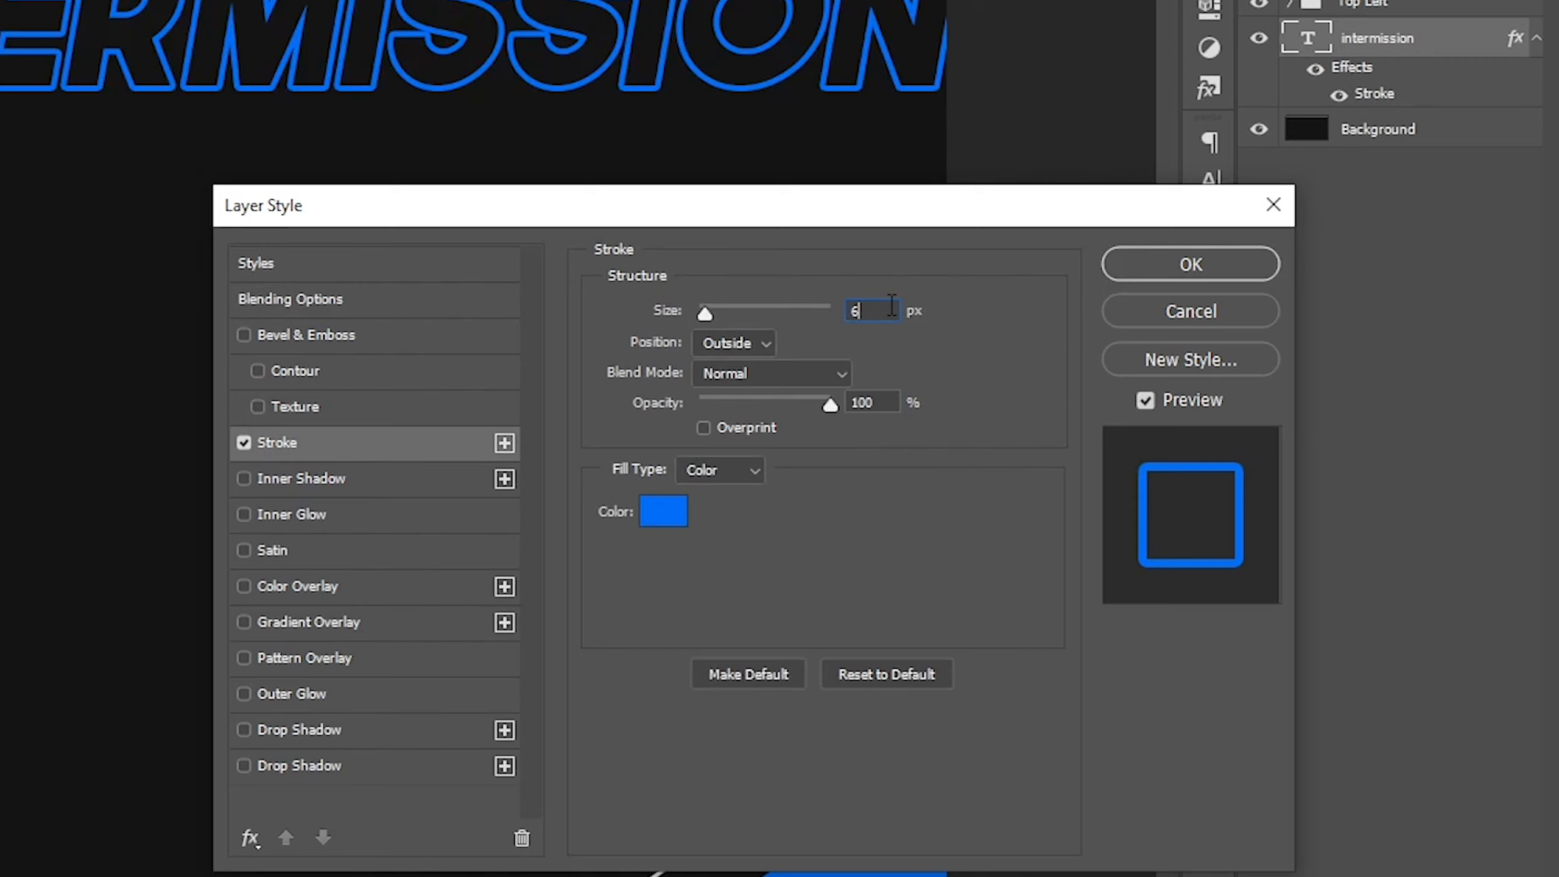
key("Down")
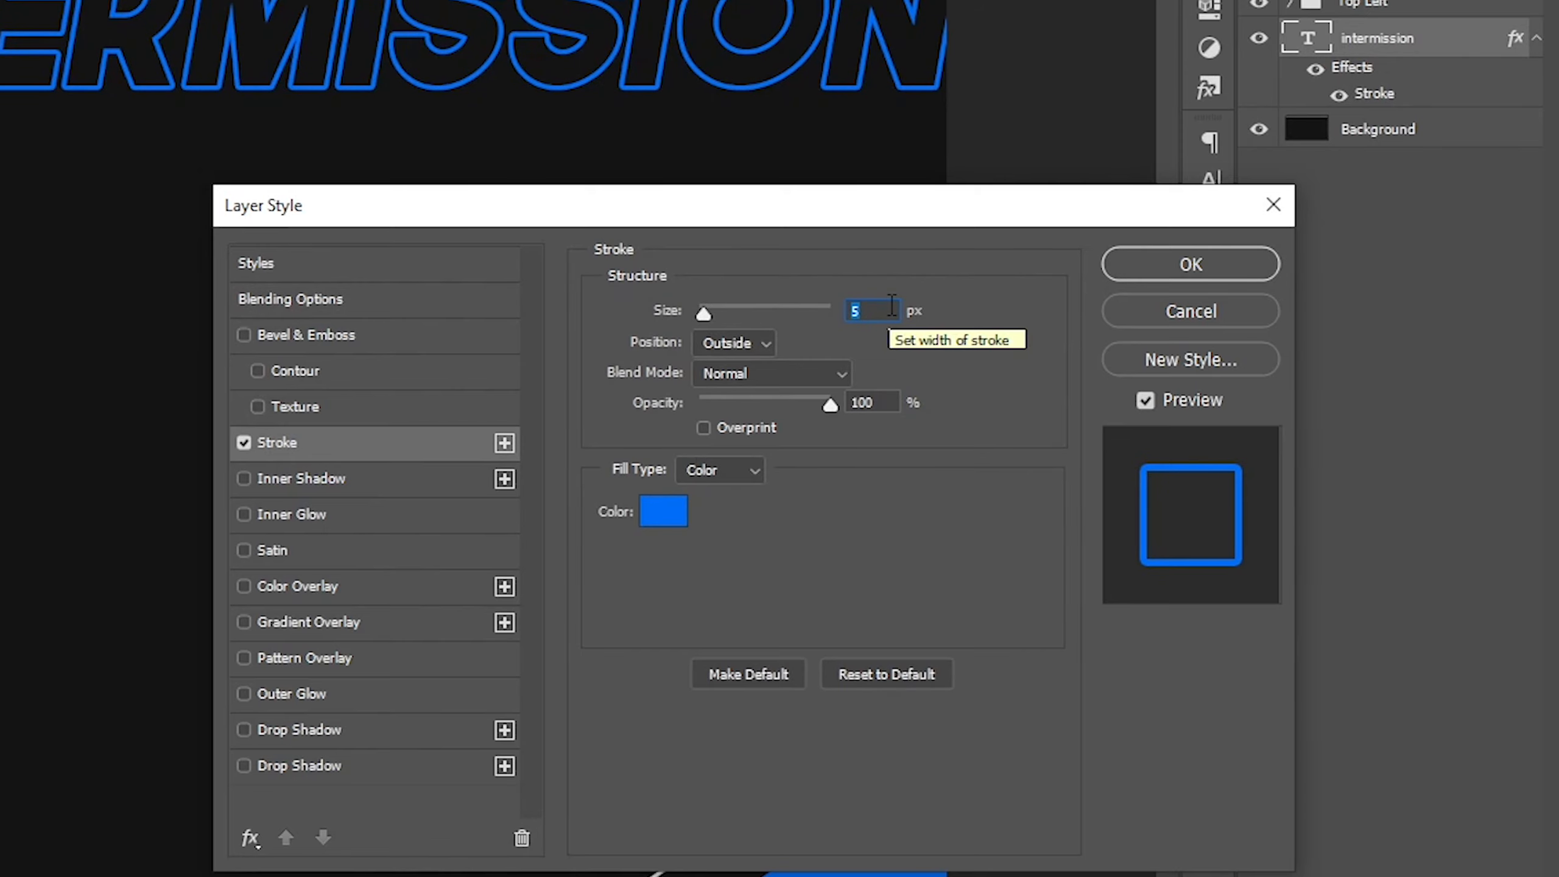
left_click(724, 344)
left_click(733, 384)
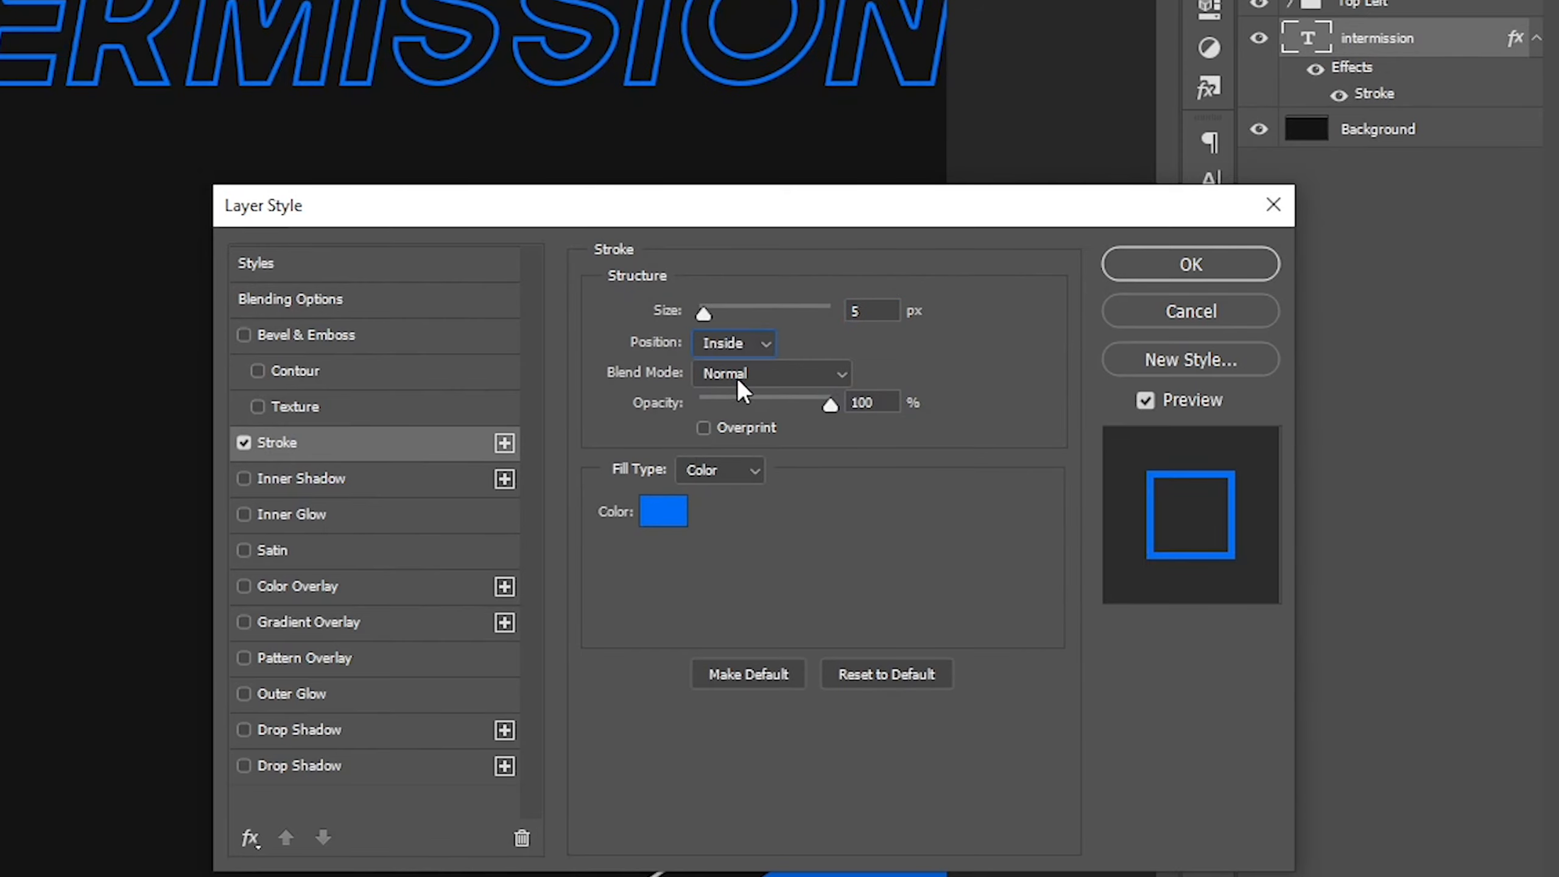
left_click(740, 339)
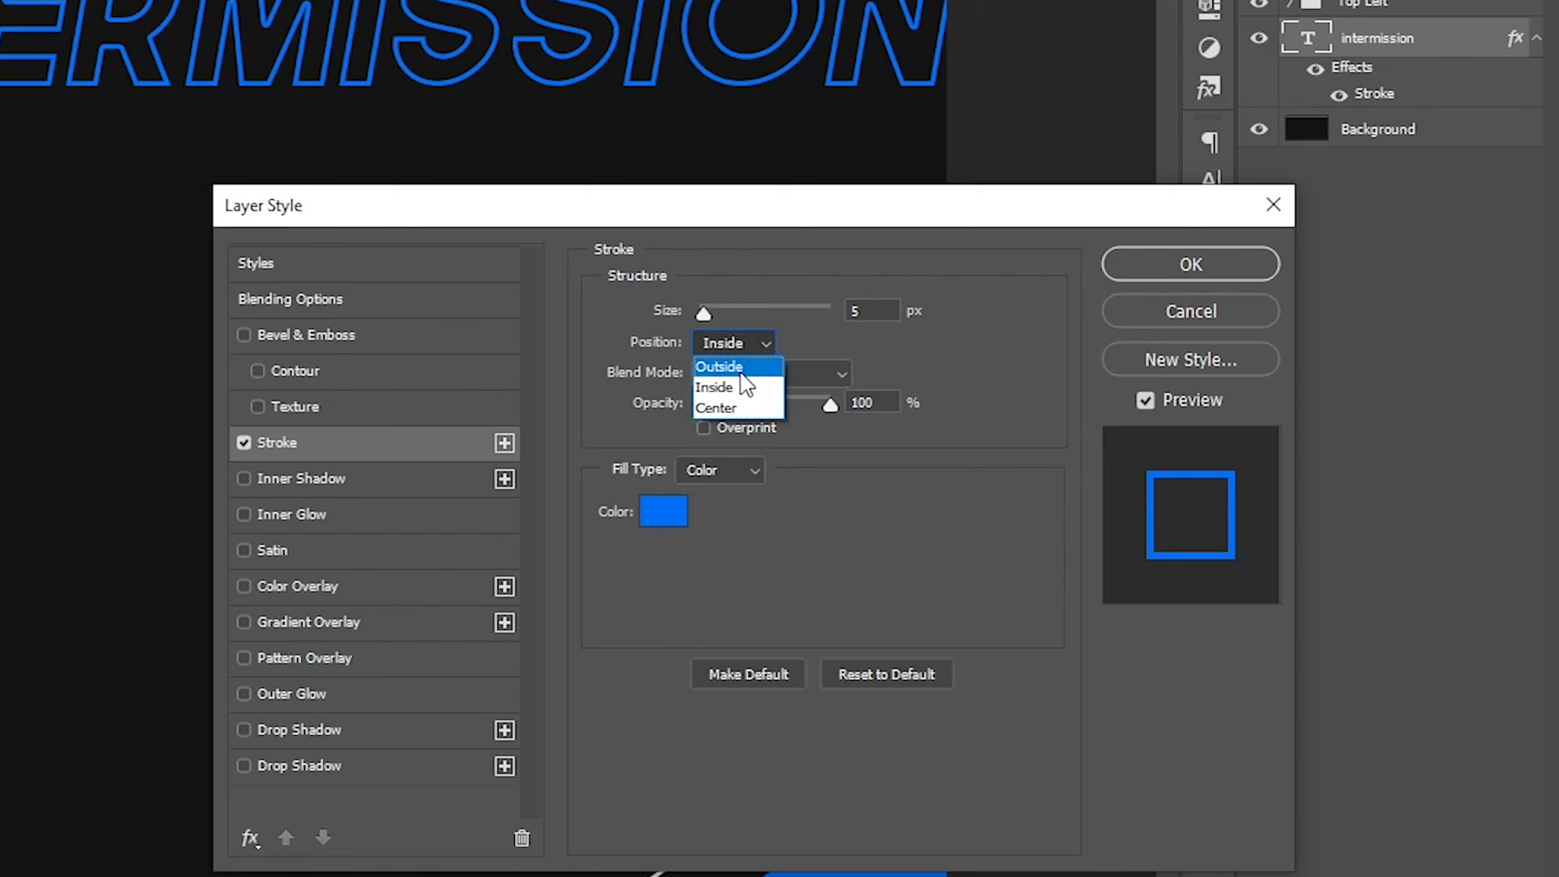
left_click(739, 370)
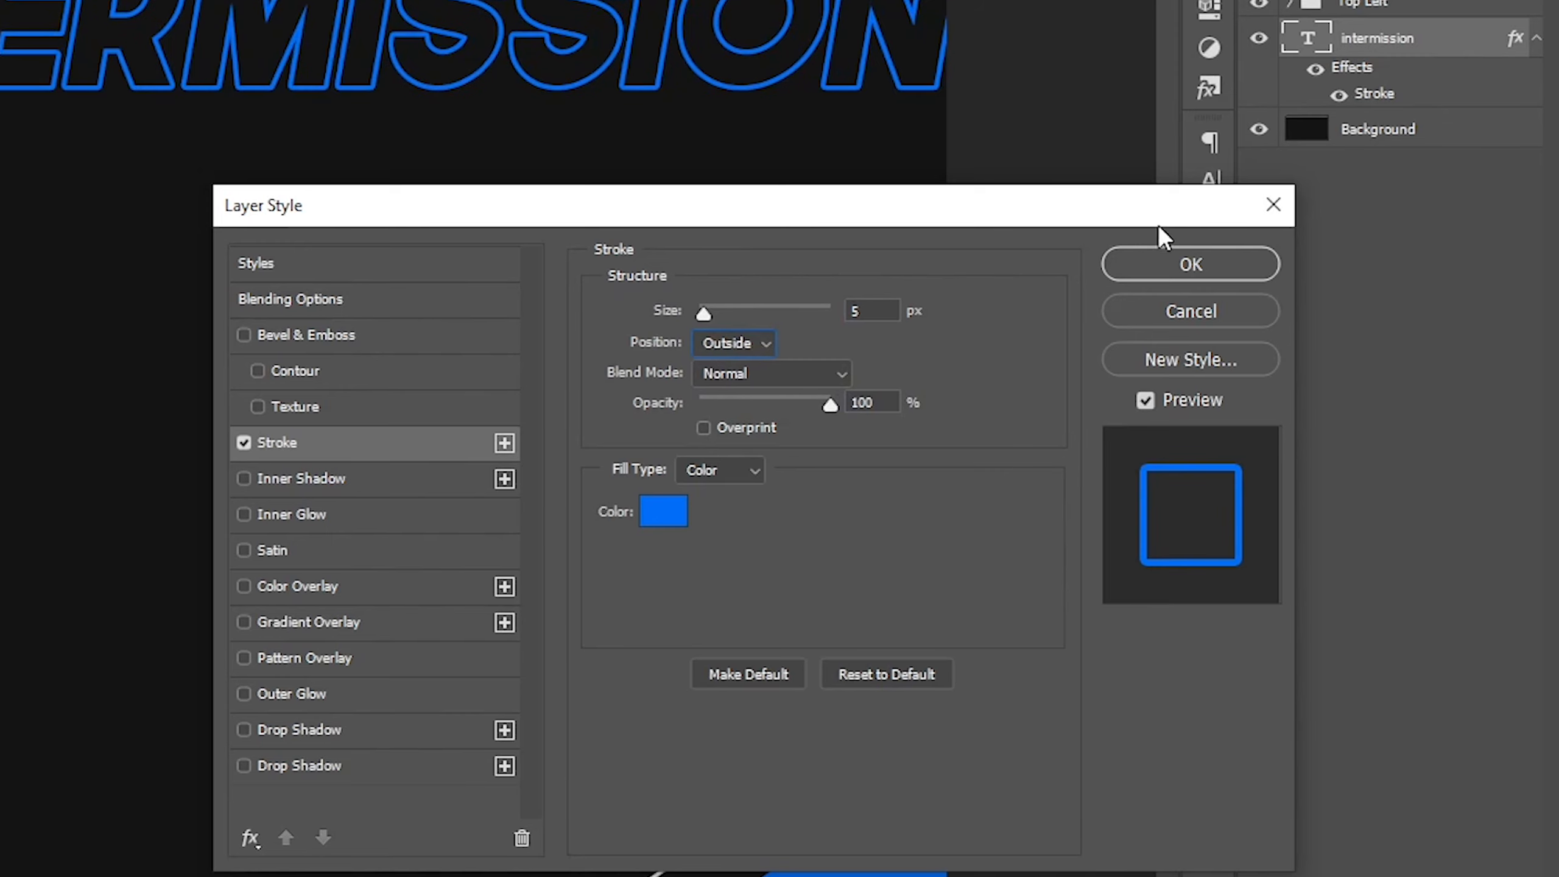
left_click(1210, 269)
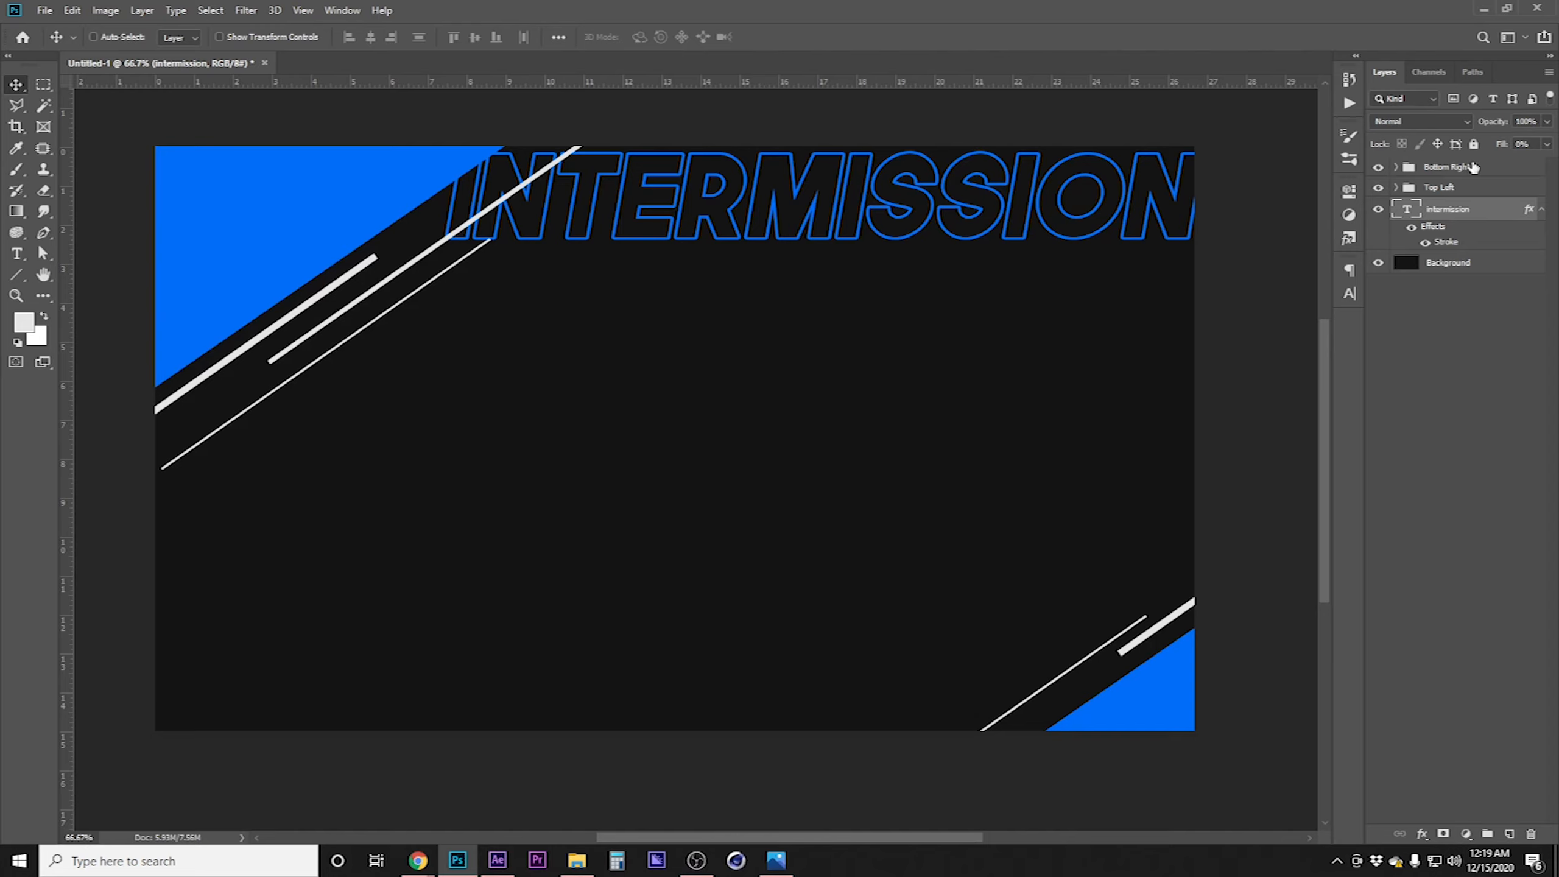
Create a new empty layer at the top of the layer stack
left_click(1494, 164)
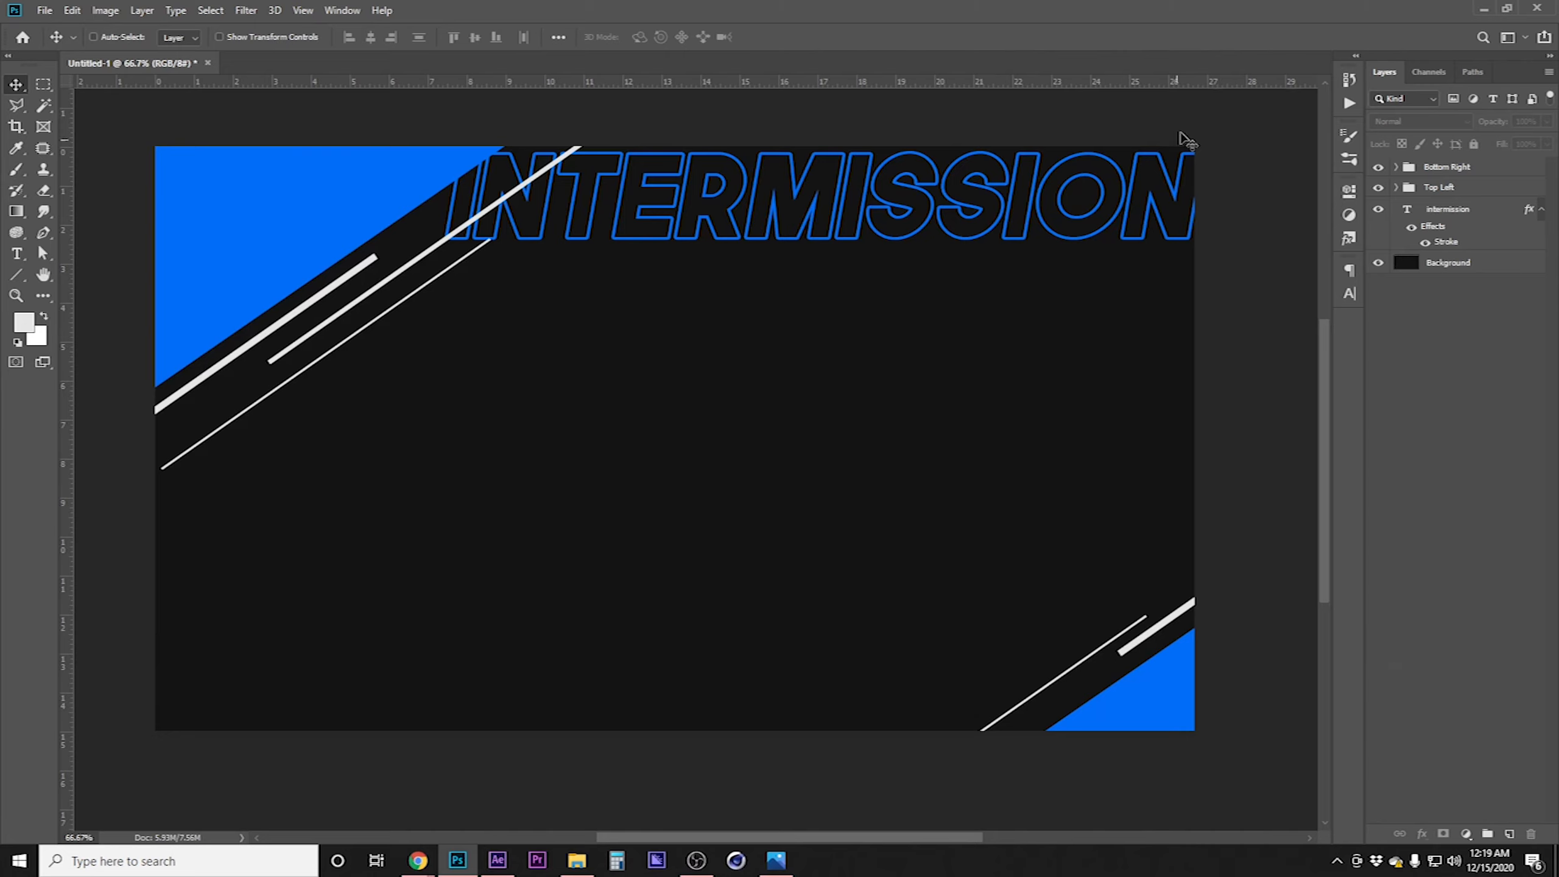
left_click(1460, 209)
key("shift+Down")
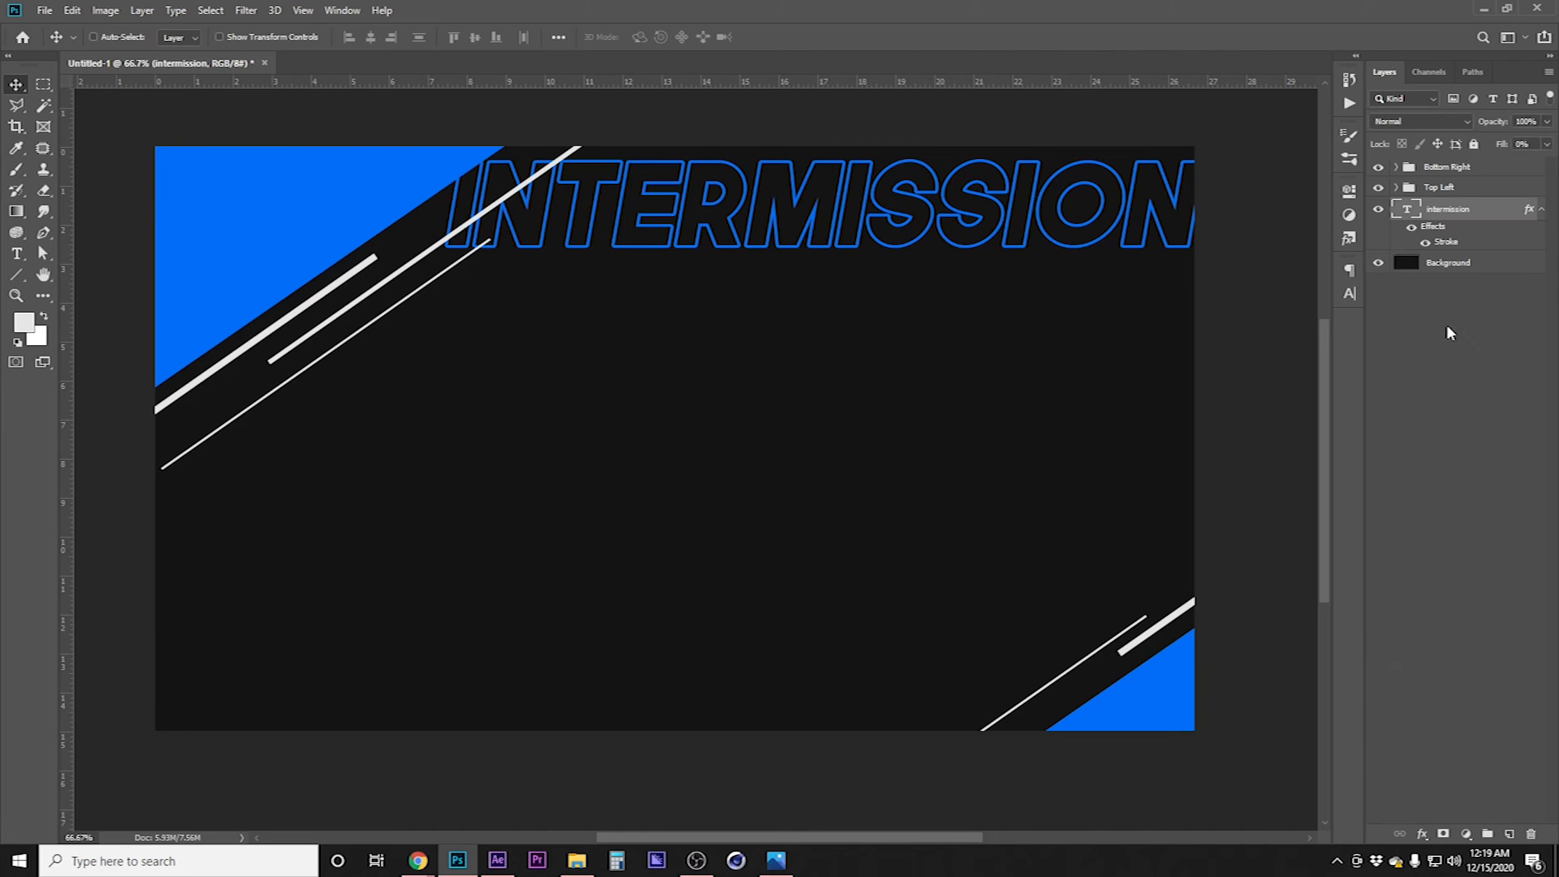
left_click(1475, 168)
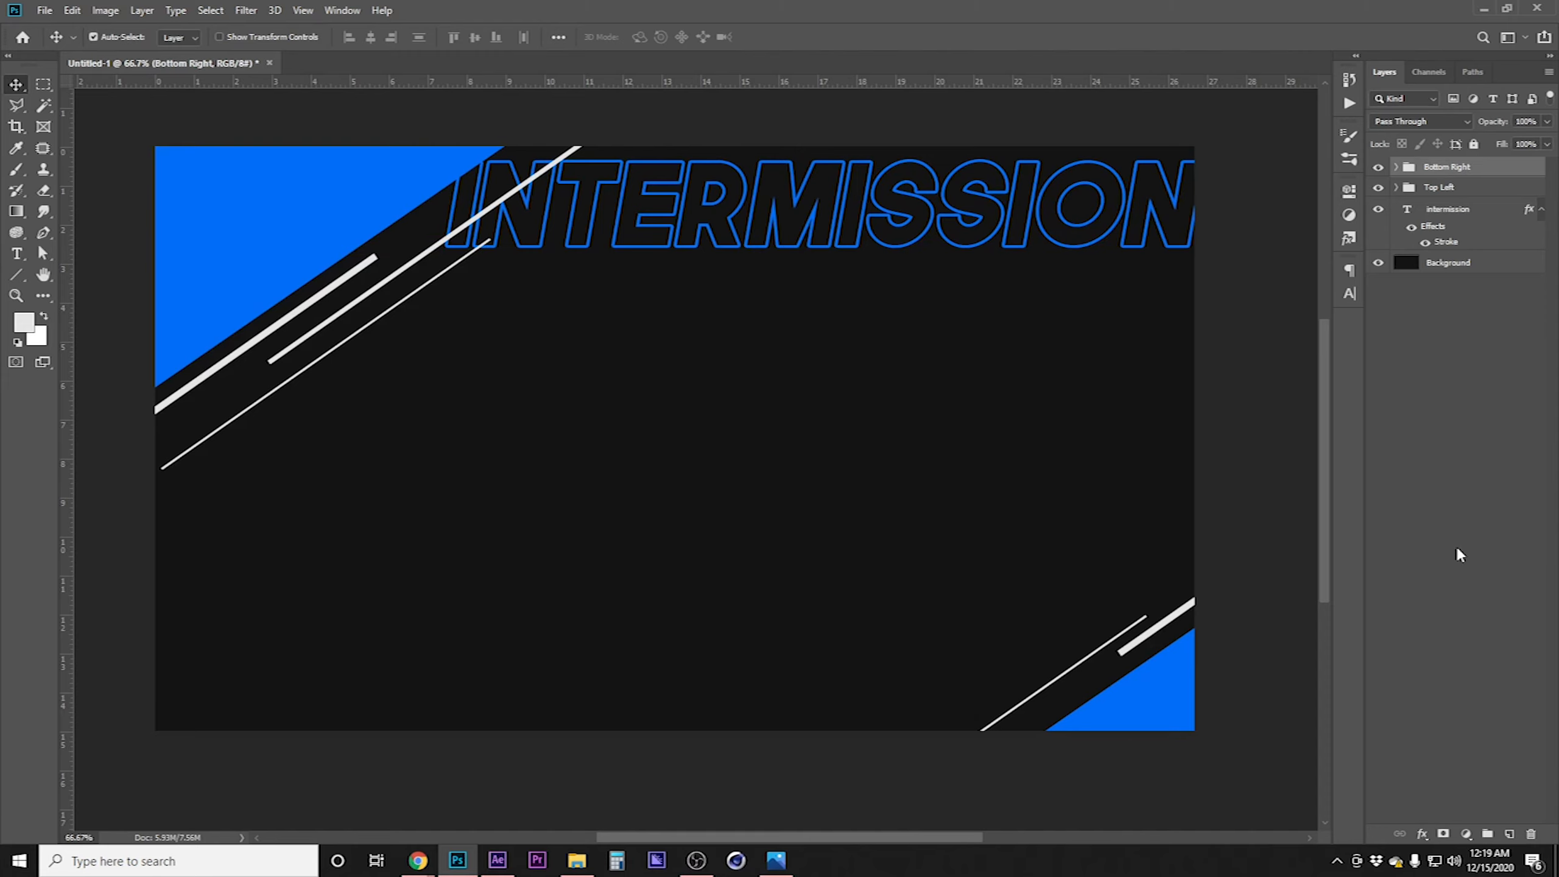
key("ctrl+shift+n")
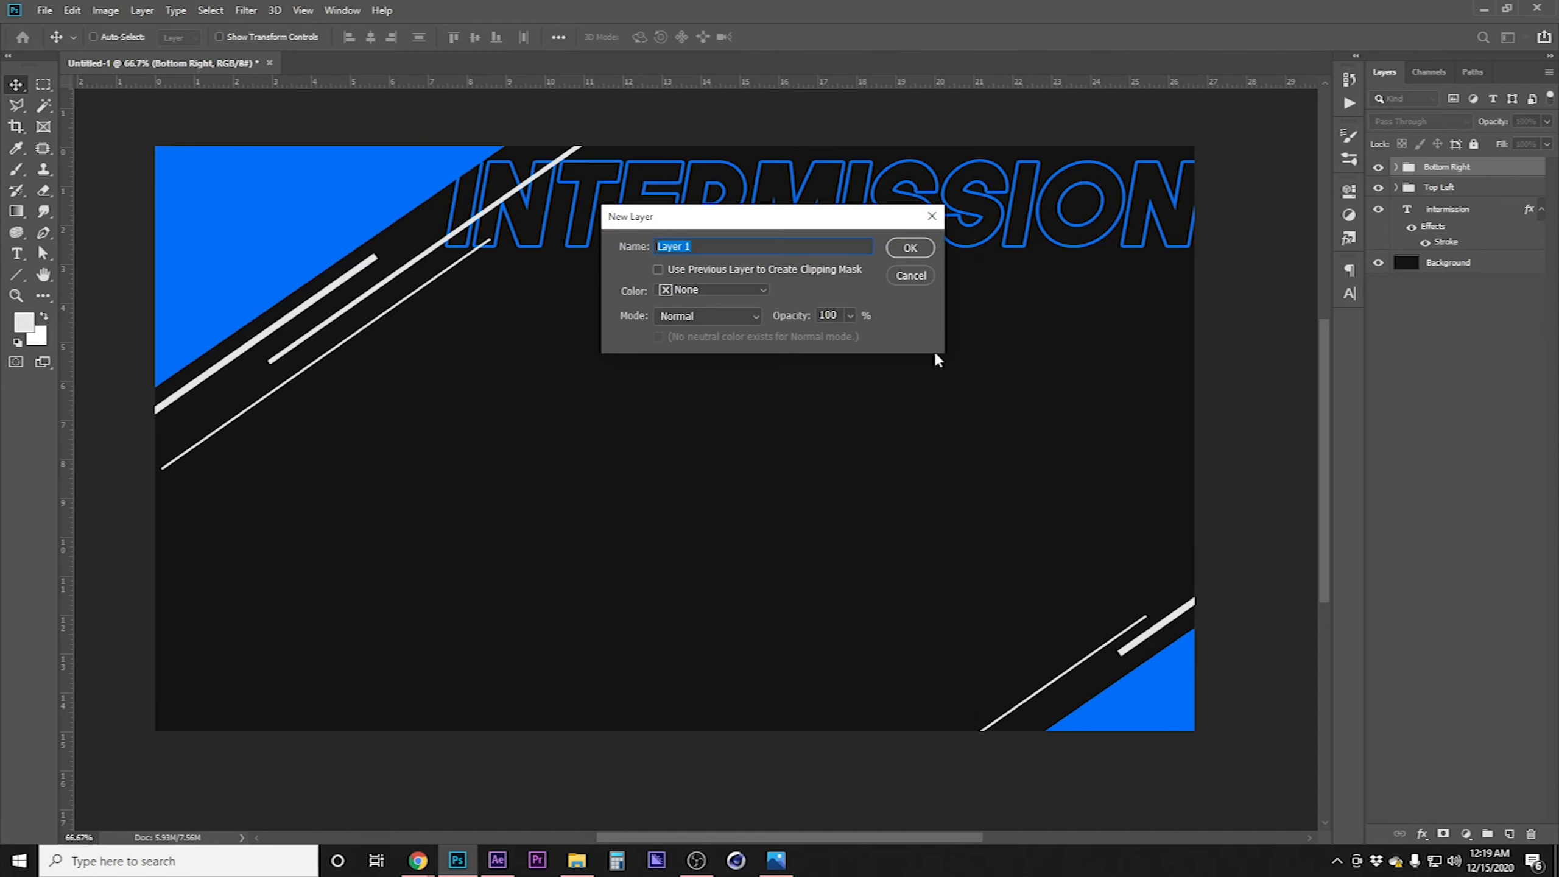
left_click(915, 276)
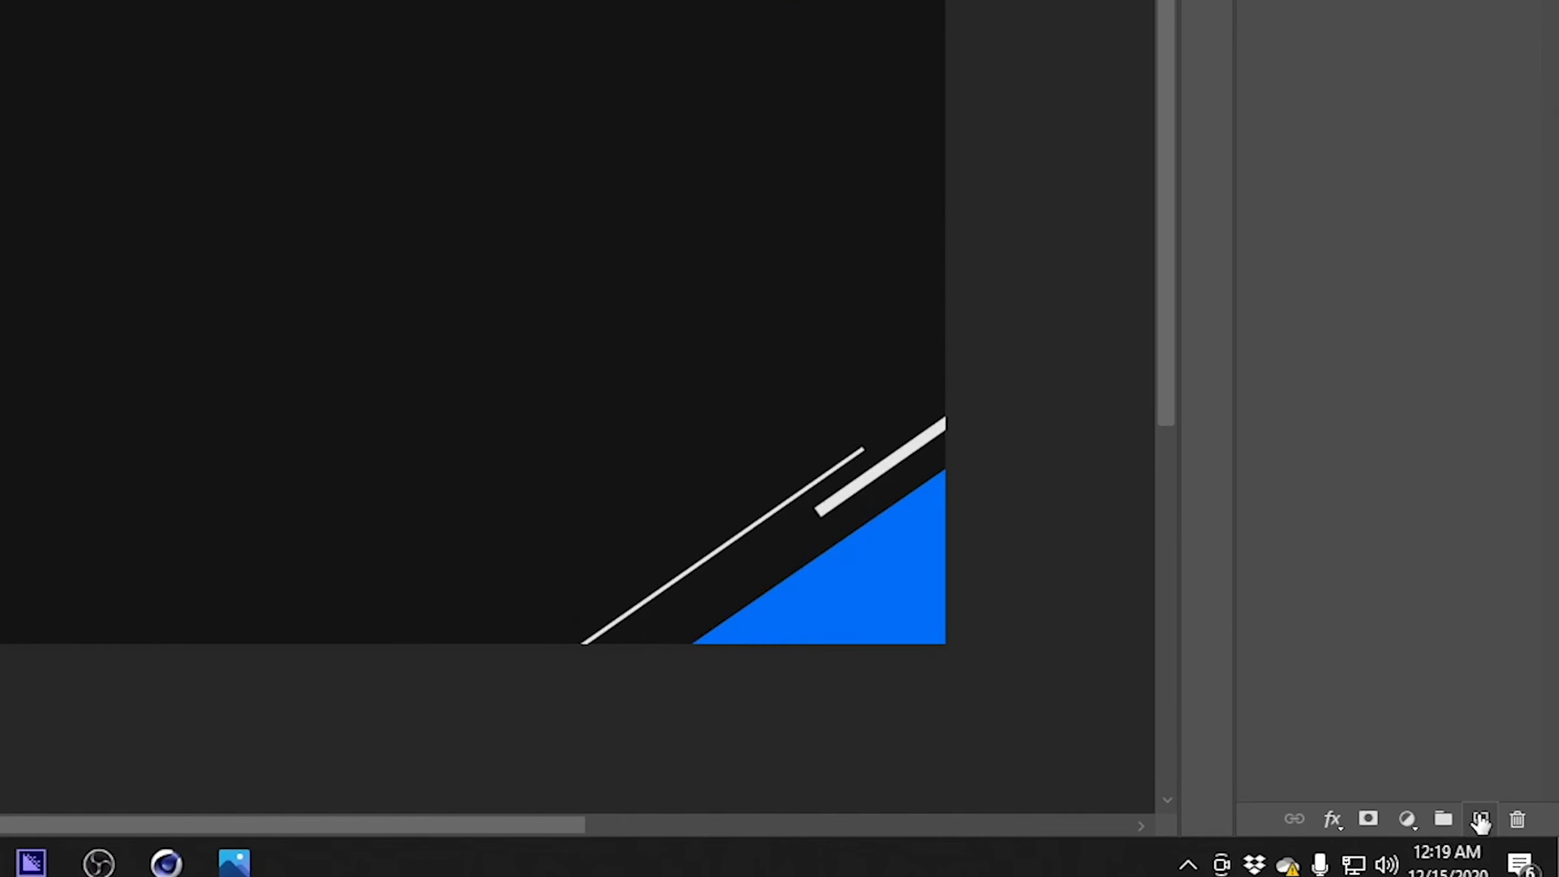
left_click(1481, 820)
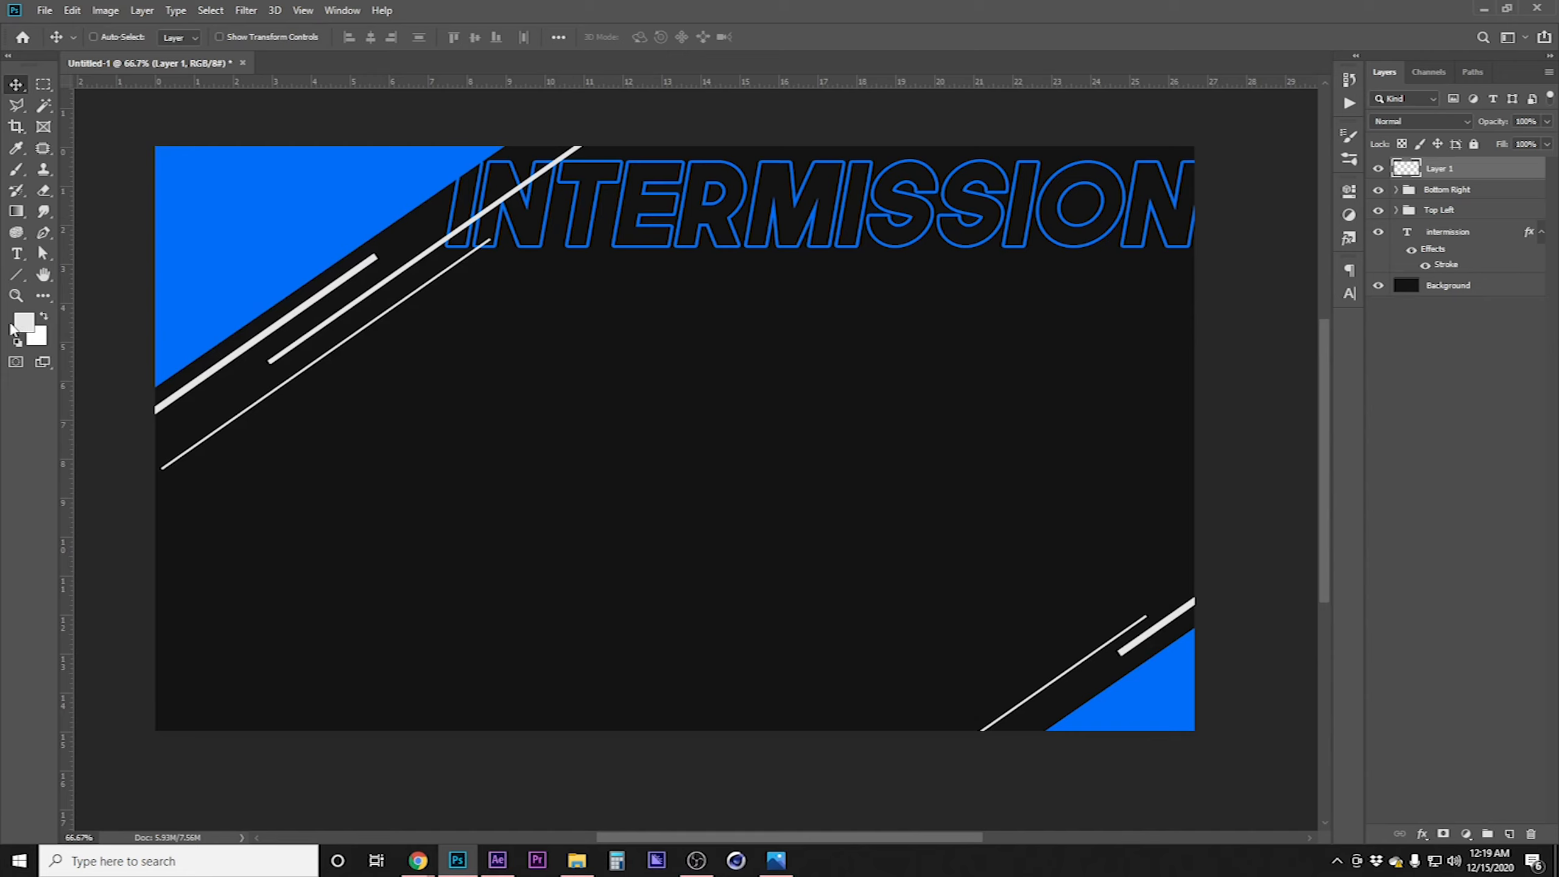
Set the foreground colour to ff0000 and fill the new layer with it
left_click(25, 331)
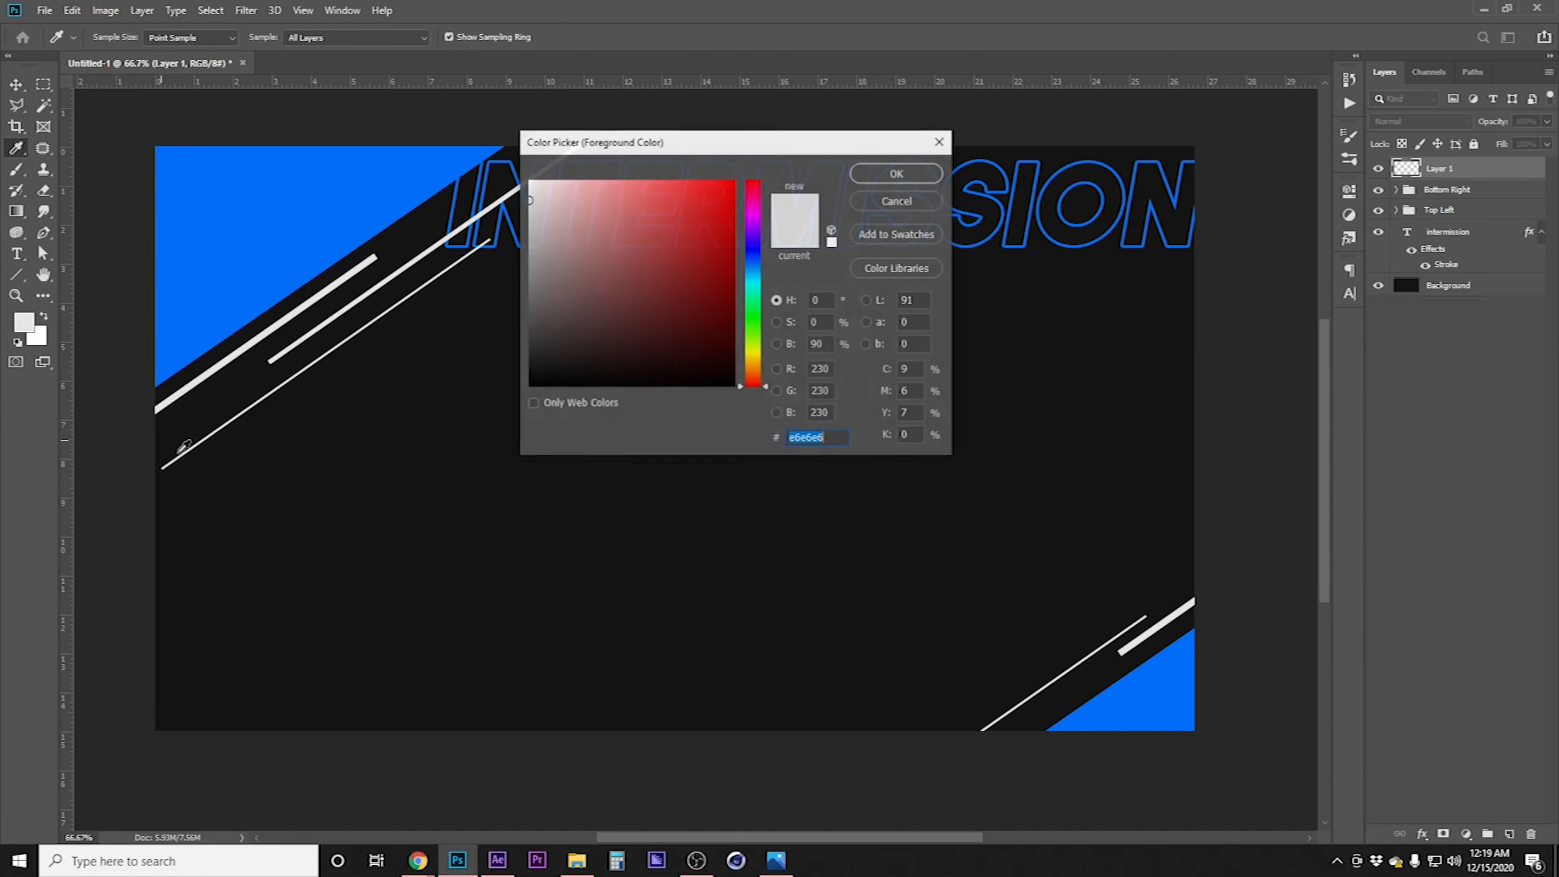
type("ff0000")
left_click(901, 175)
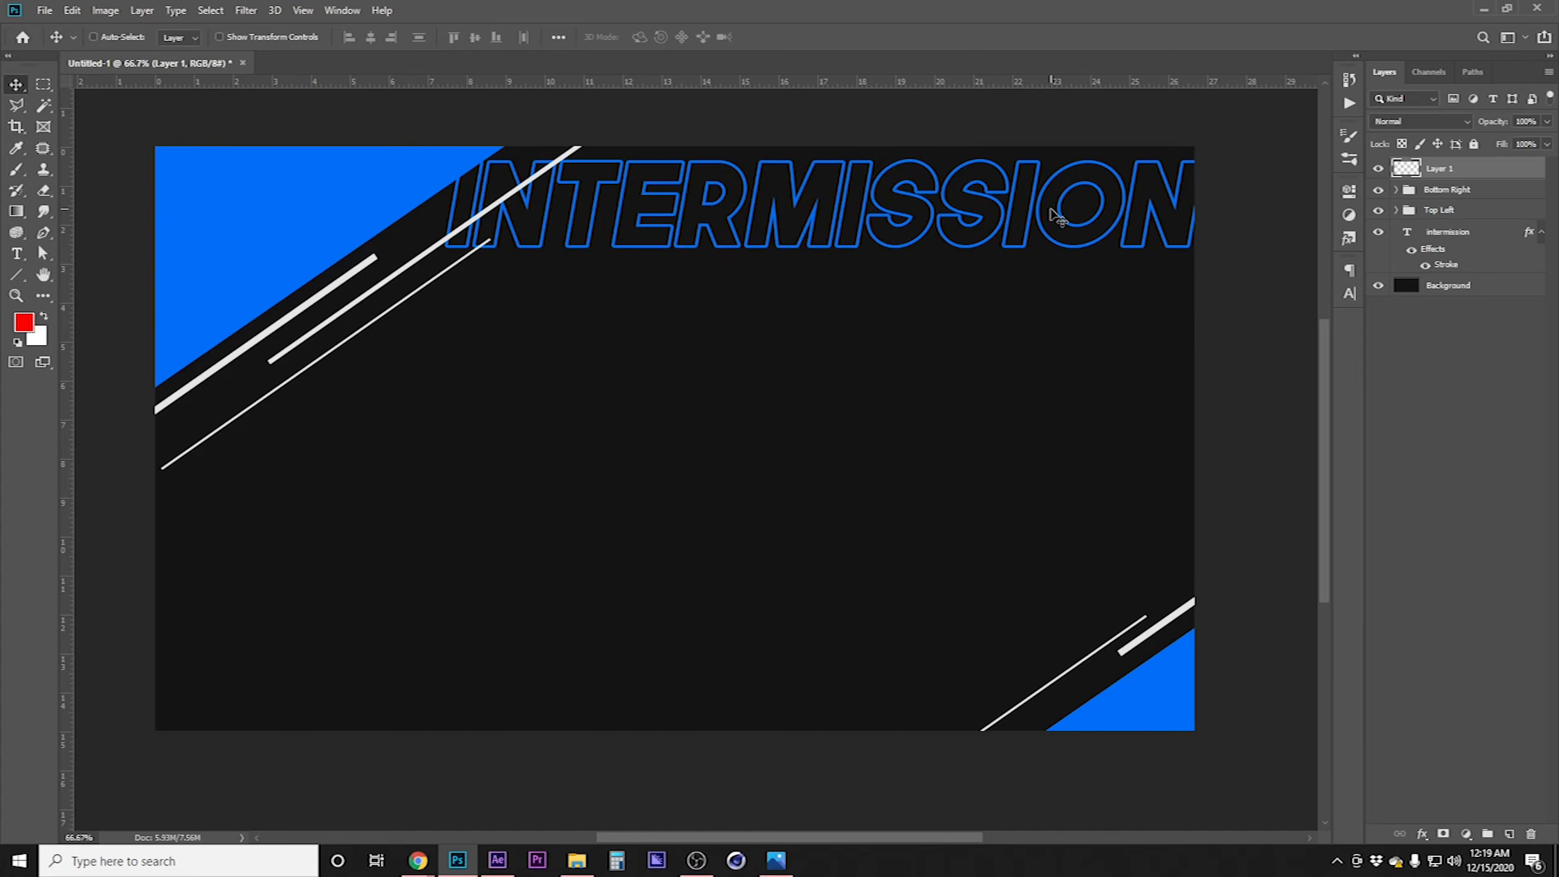
key("alt+BackSpace")
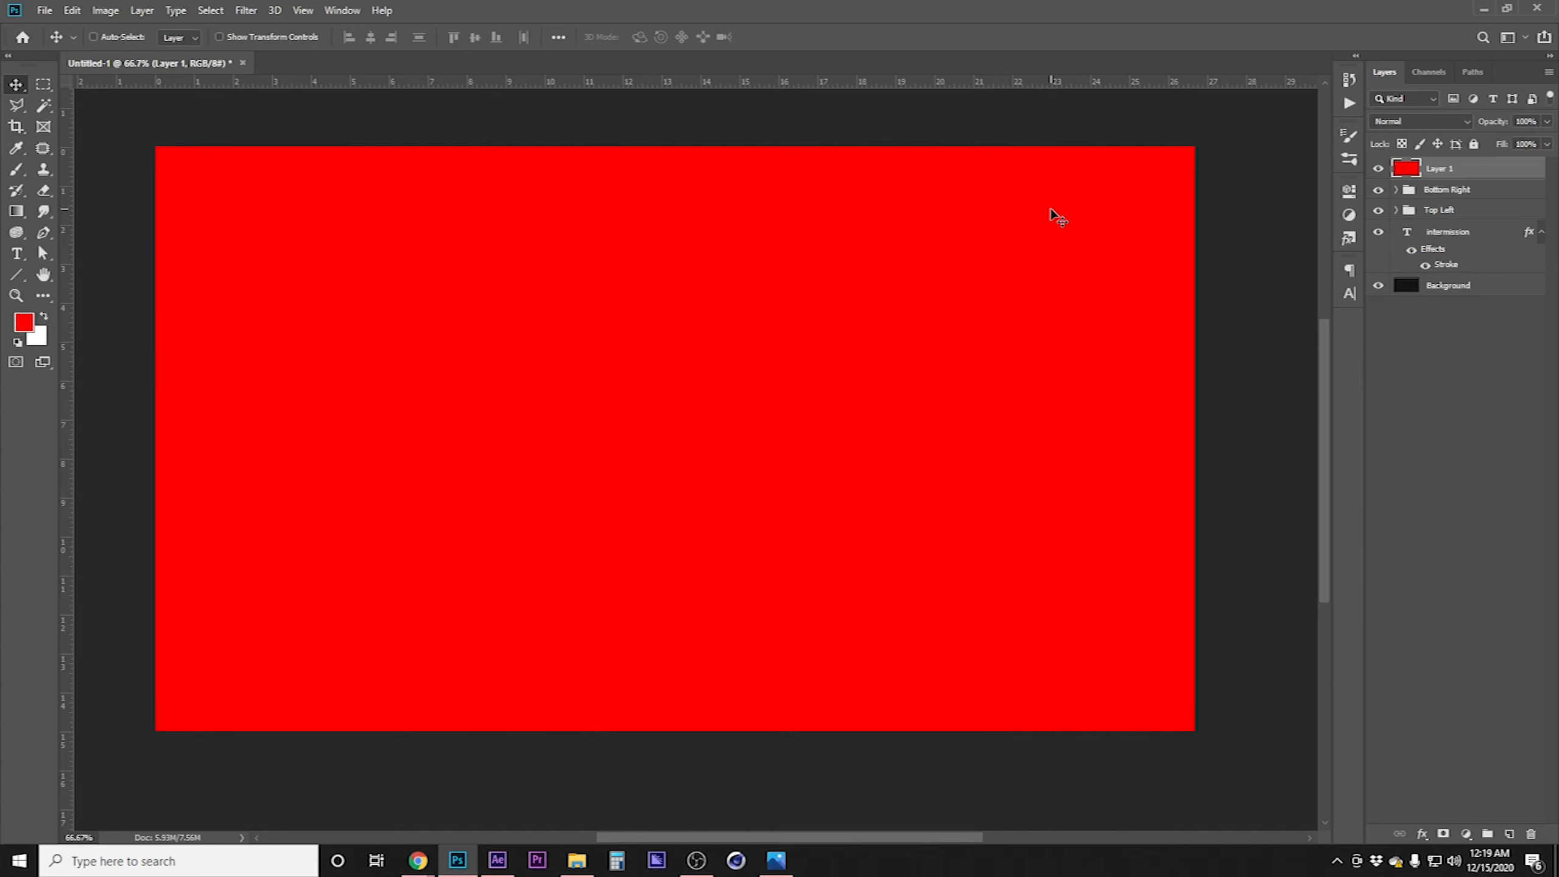
Scale the red layer down to about 54% and position it left of centre below the title
key("ctrl+t")
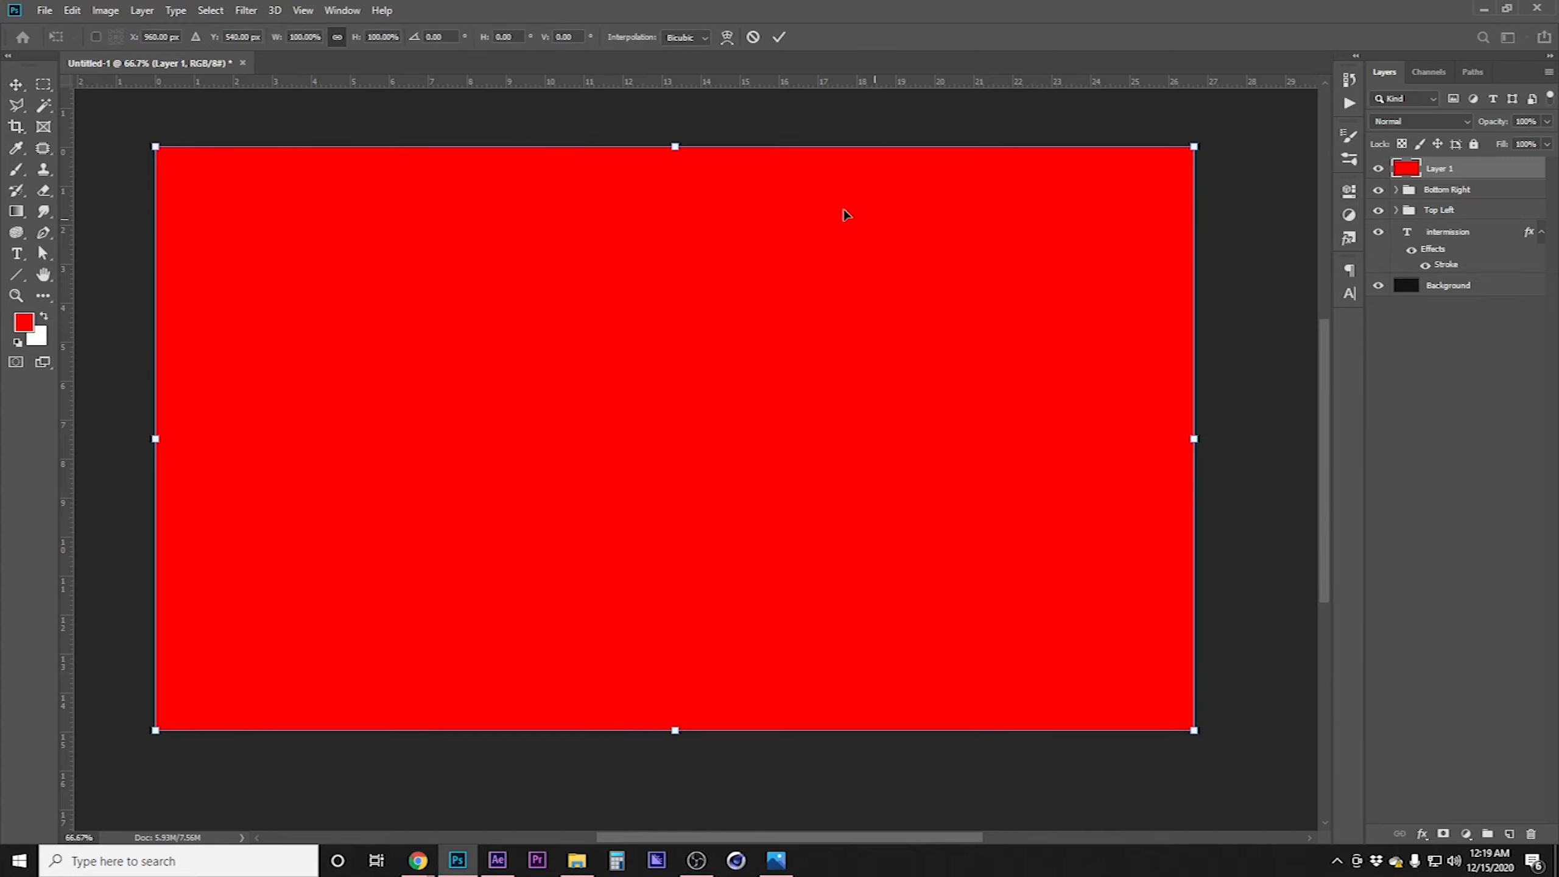
left_click_drag(675, 150, 672, 393)
left_click_drag(717, 552, 639, 438)
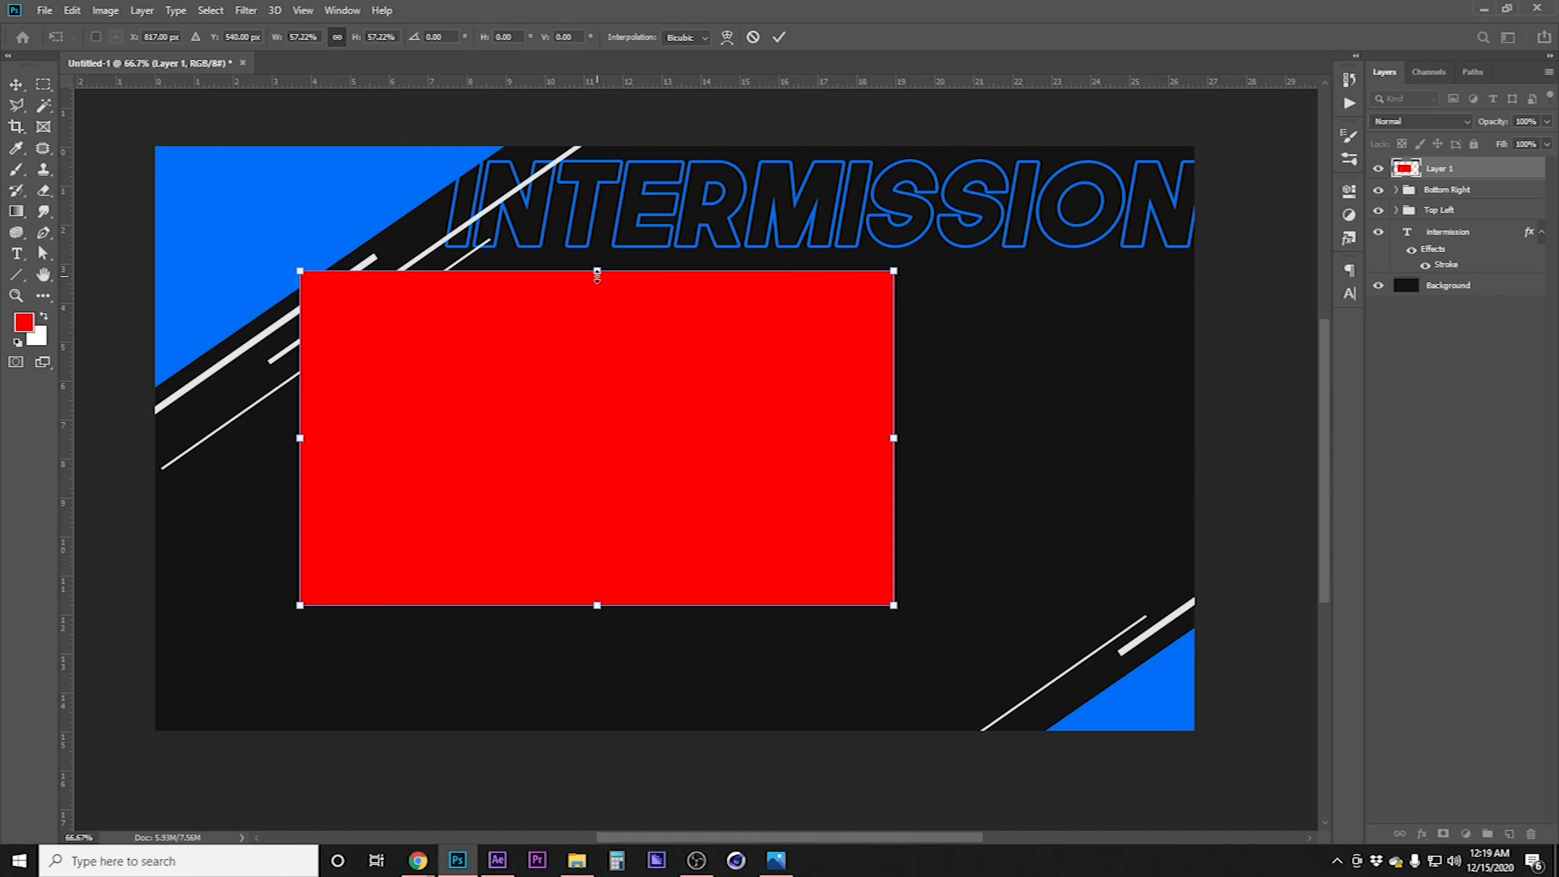
left_click_drag(598, 271, 599, 289)
left_click_drag(640, 394, 626, 378)
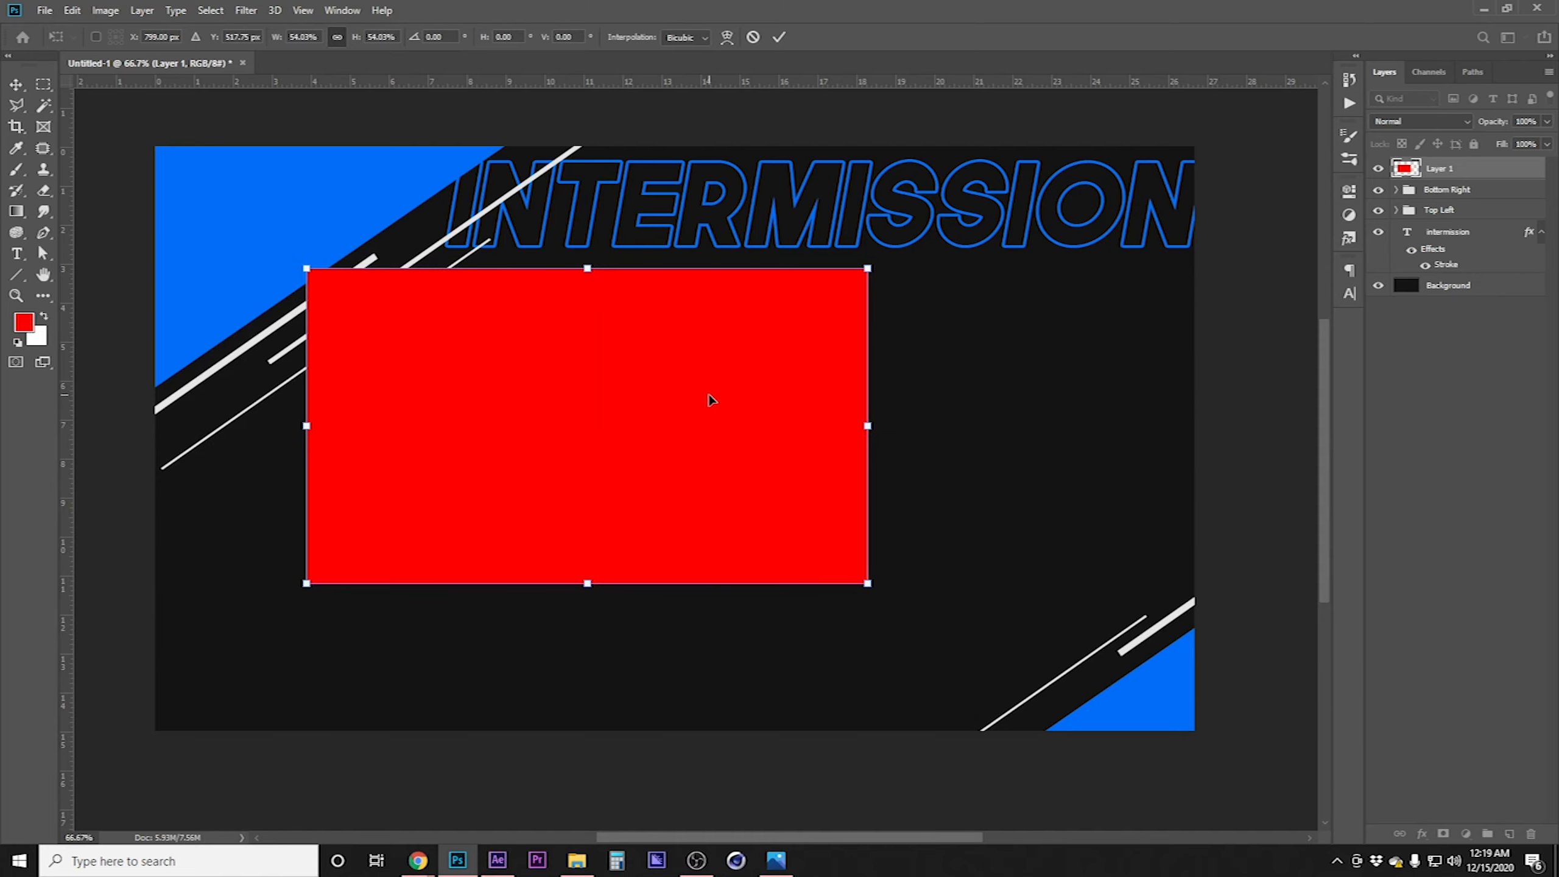
key("Return")
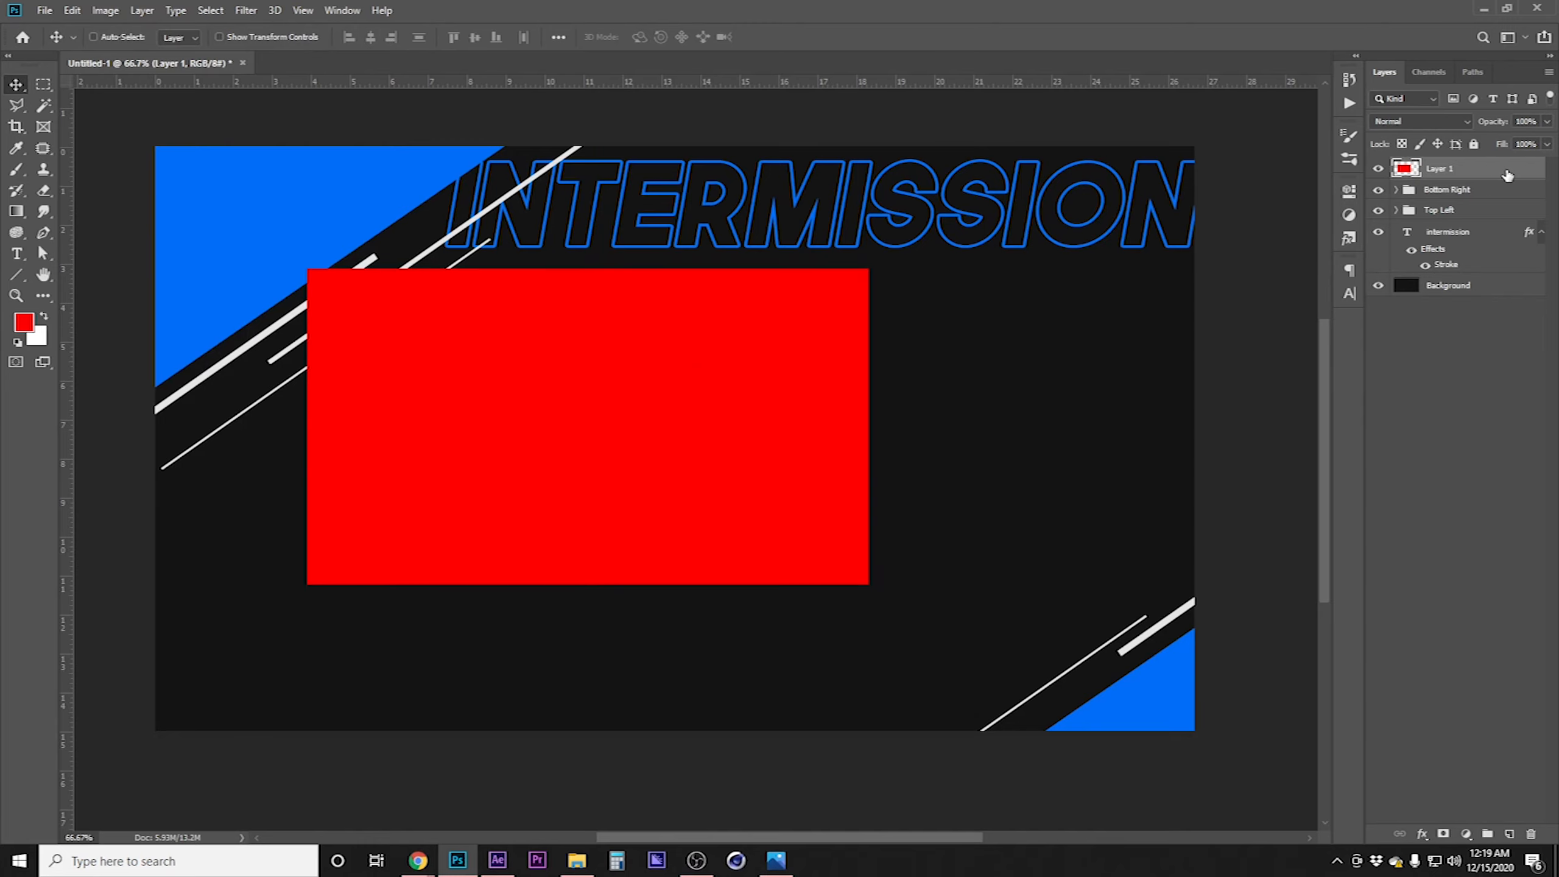
Set the red layer's fill opacity to 0% and add an 8 px outside stroke
double_click(1507, 175)
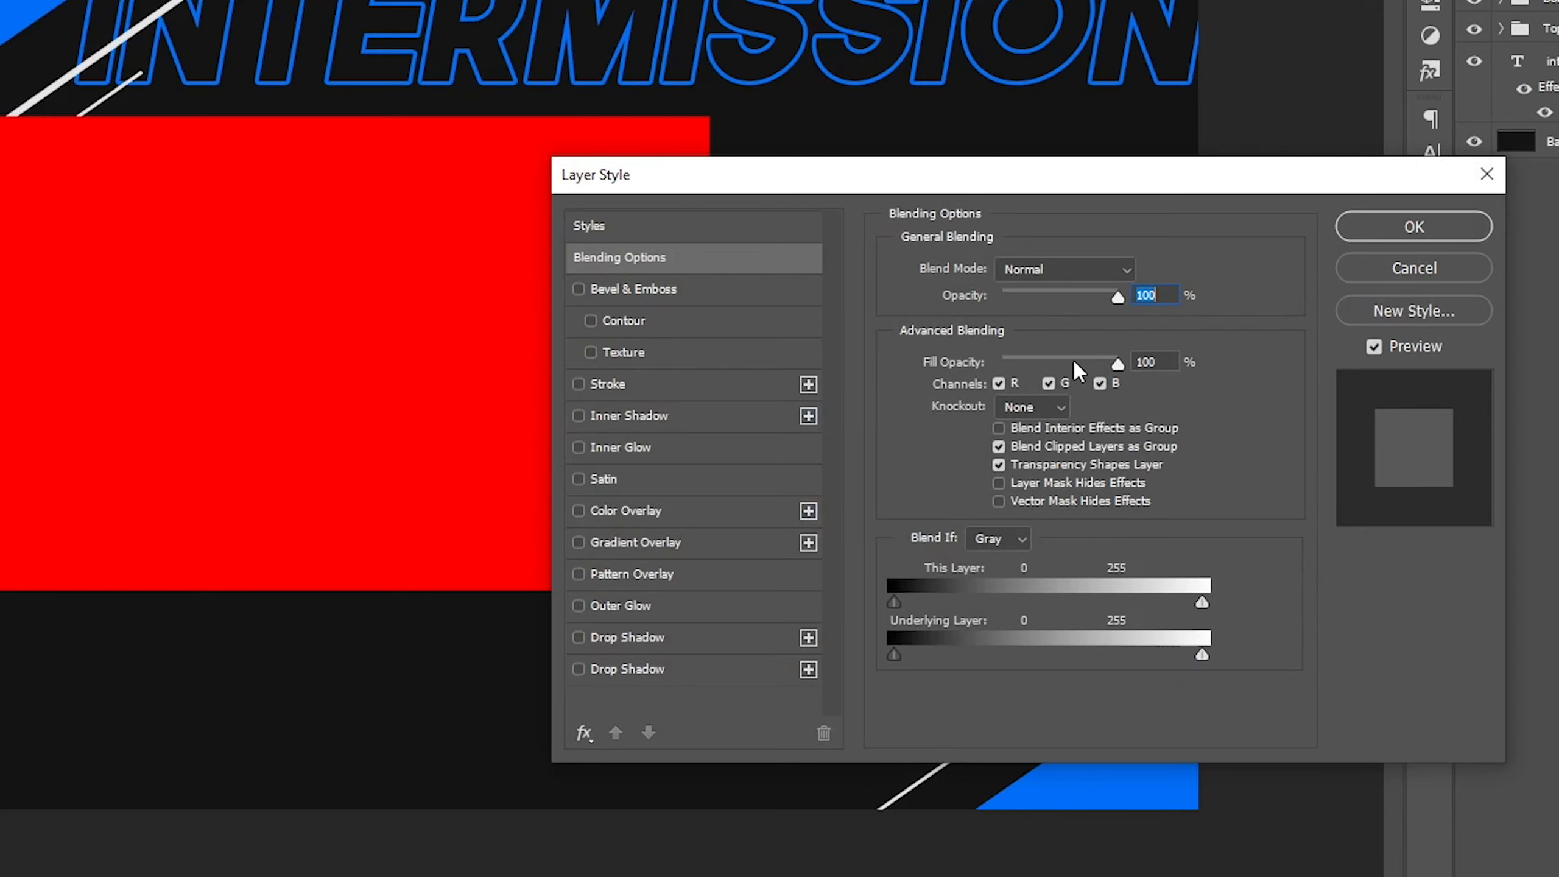
left_click_drag(1118, 365, 909, 368)
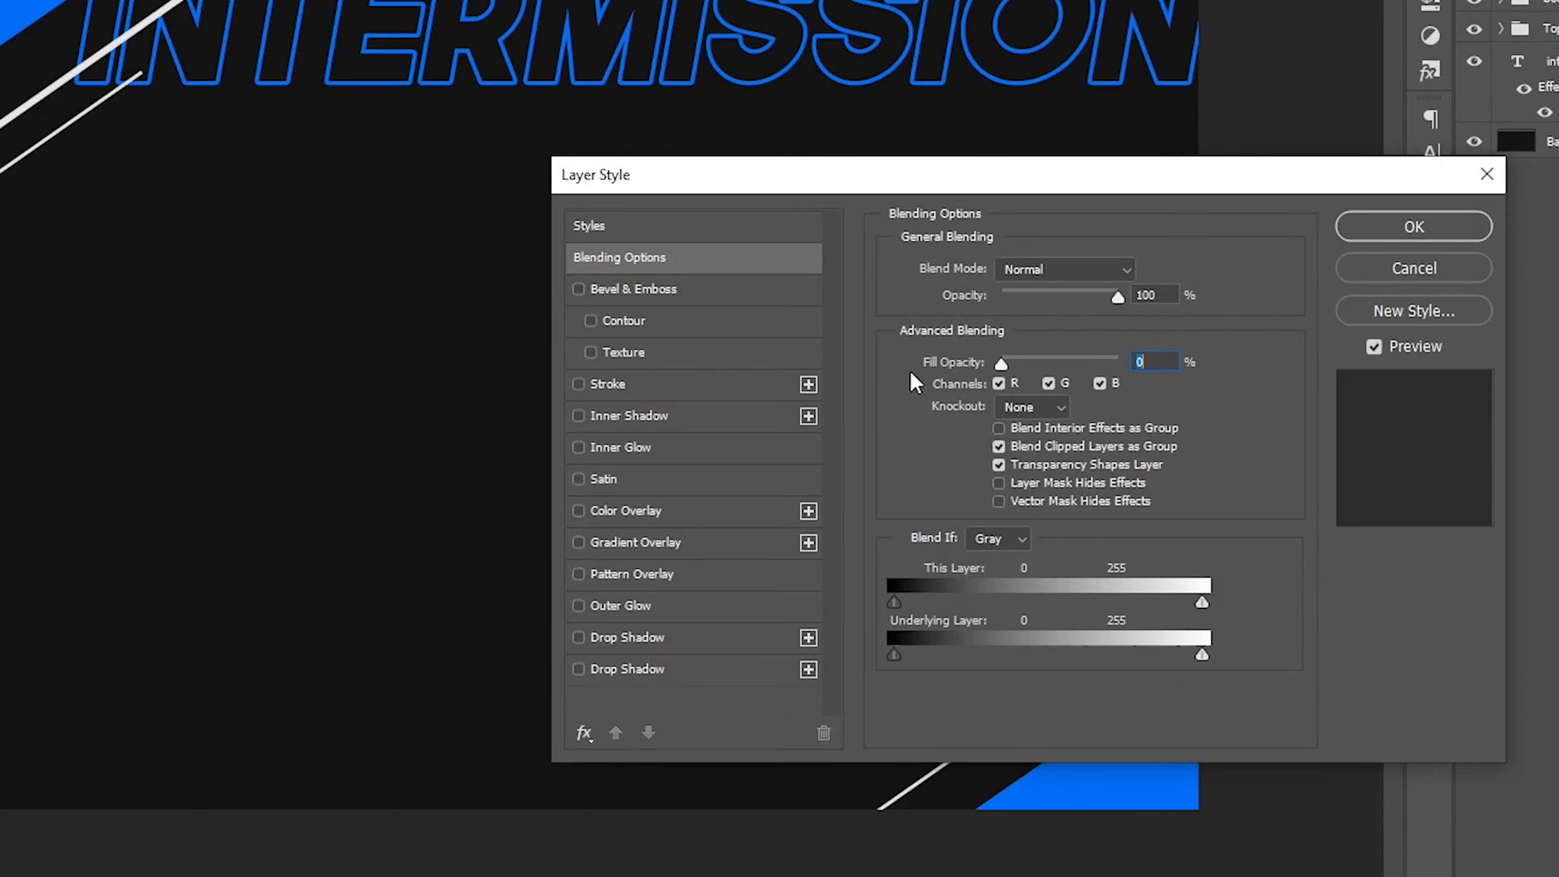
left_click(669, 383)
left_click(1145, 270)
key("Up")
key("Up")
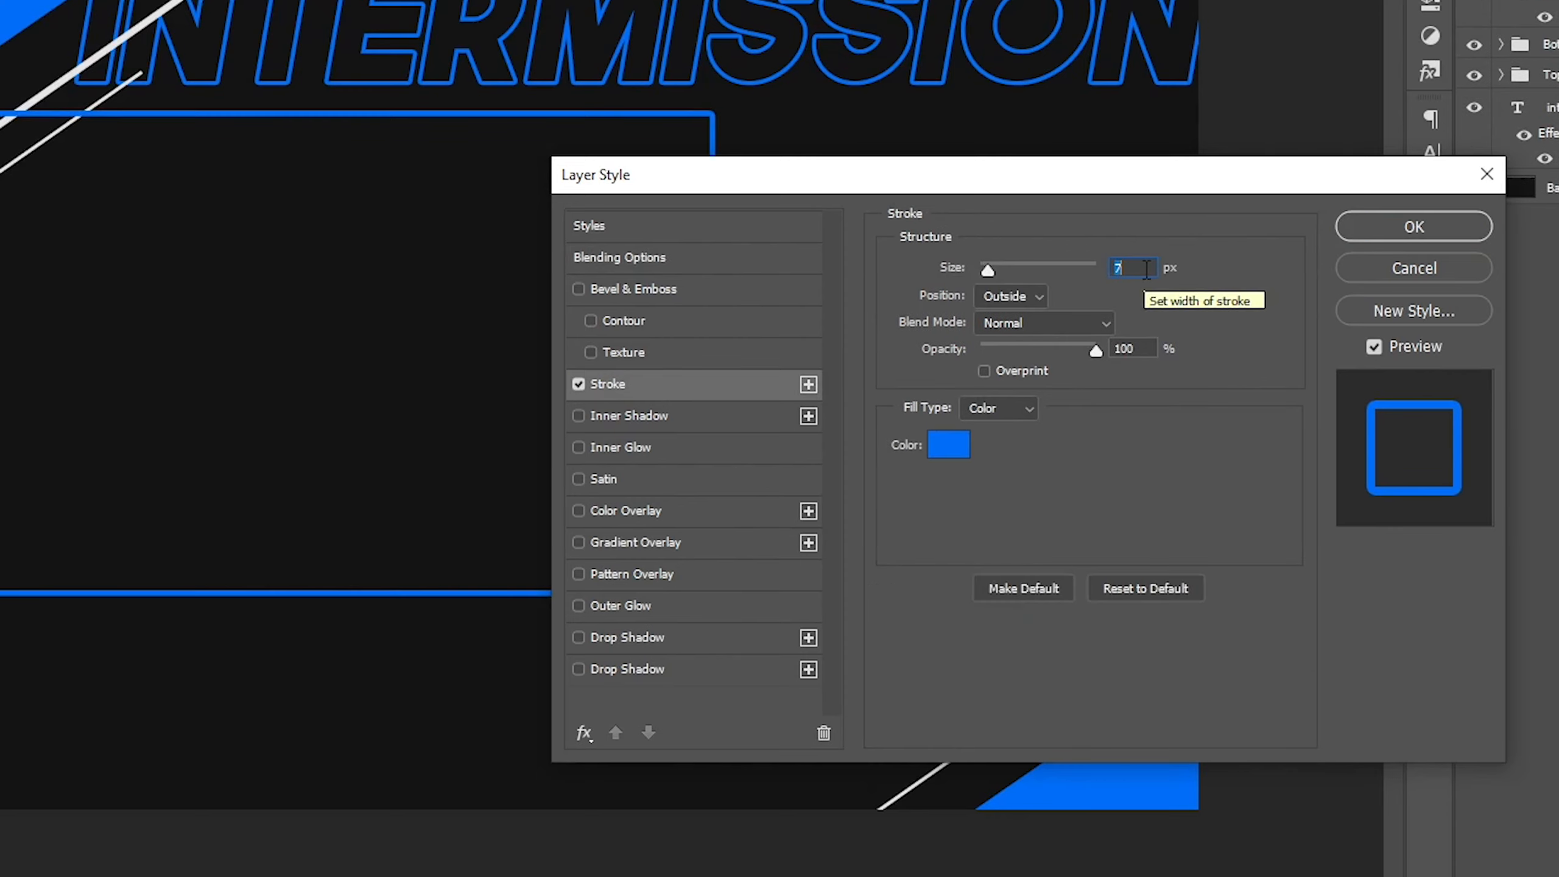
key("Up")
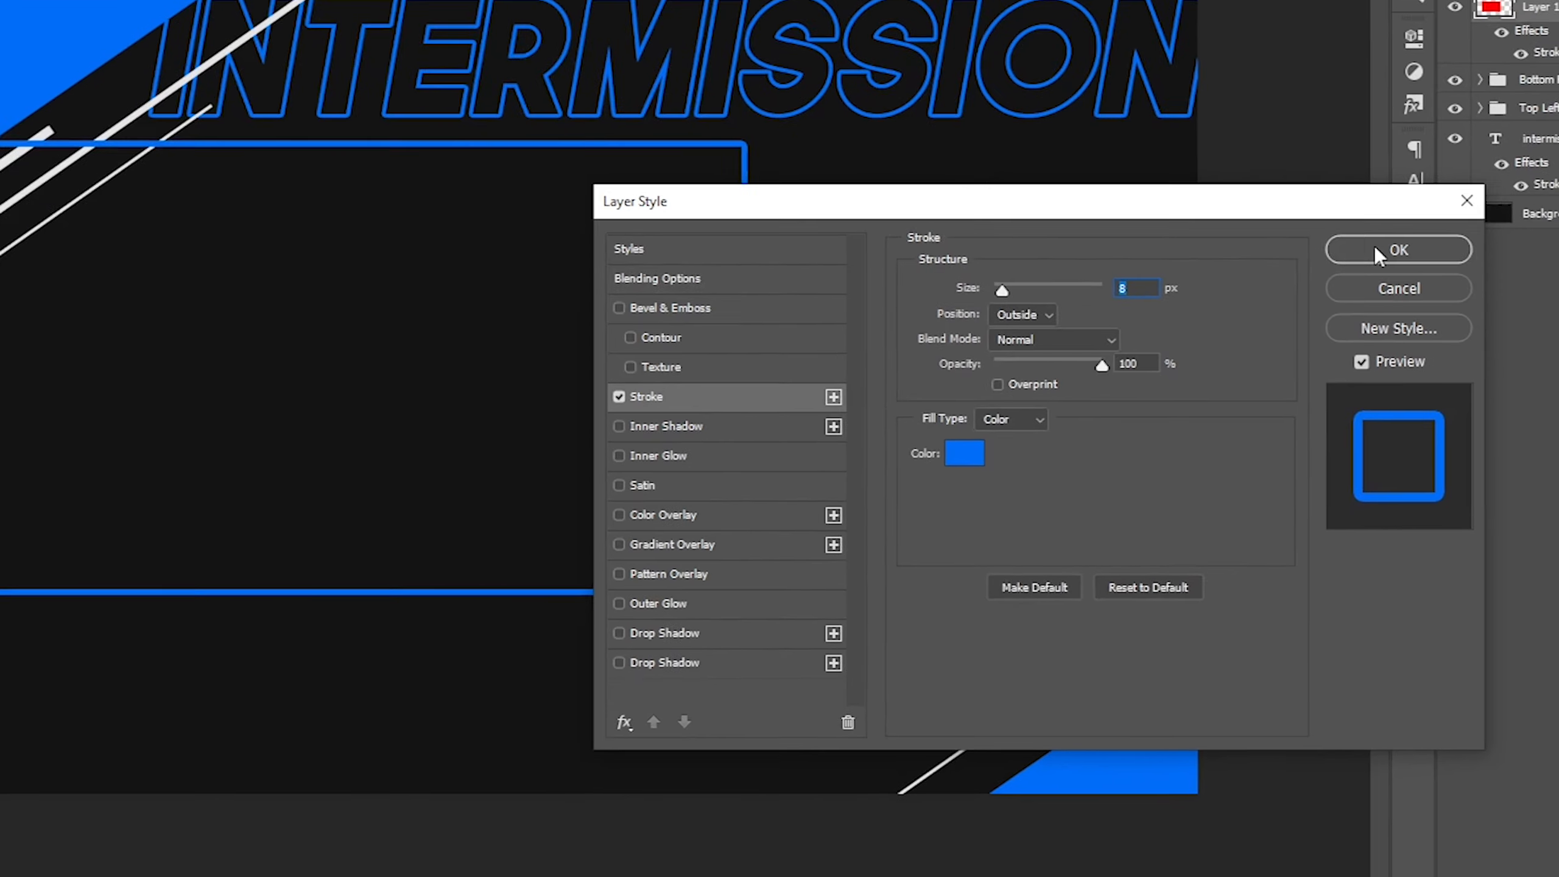
left_click(1414, 227)
Shrink the outlined box to about 96% and nudge it down and to the right
key("ctrl+t")
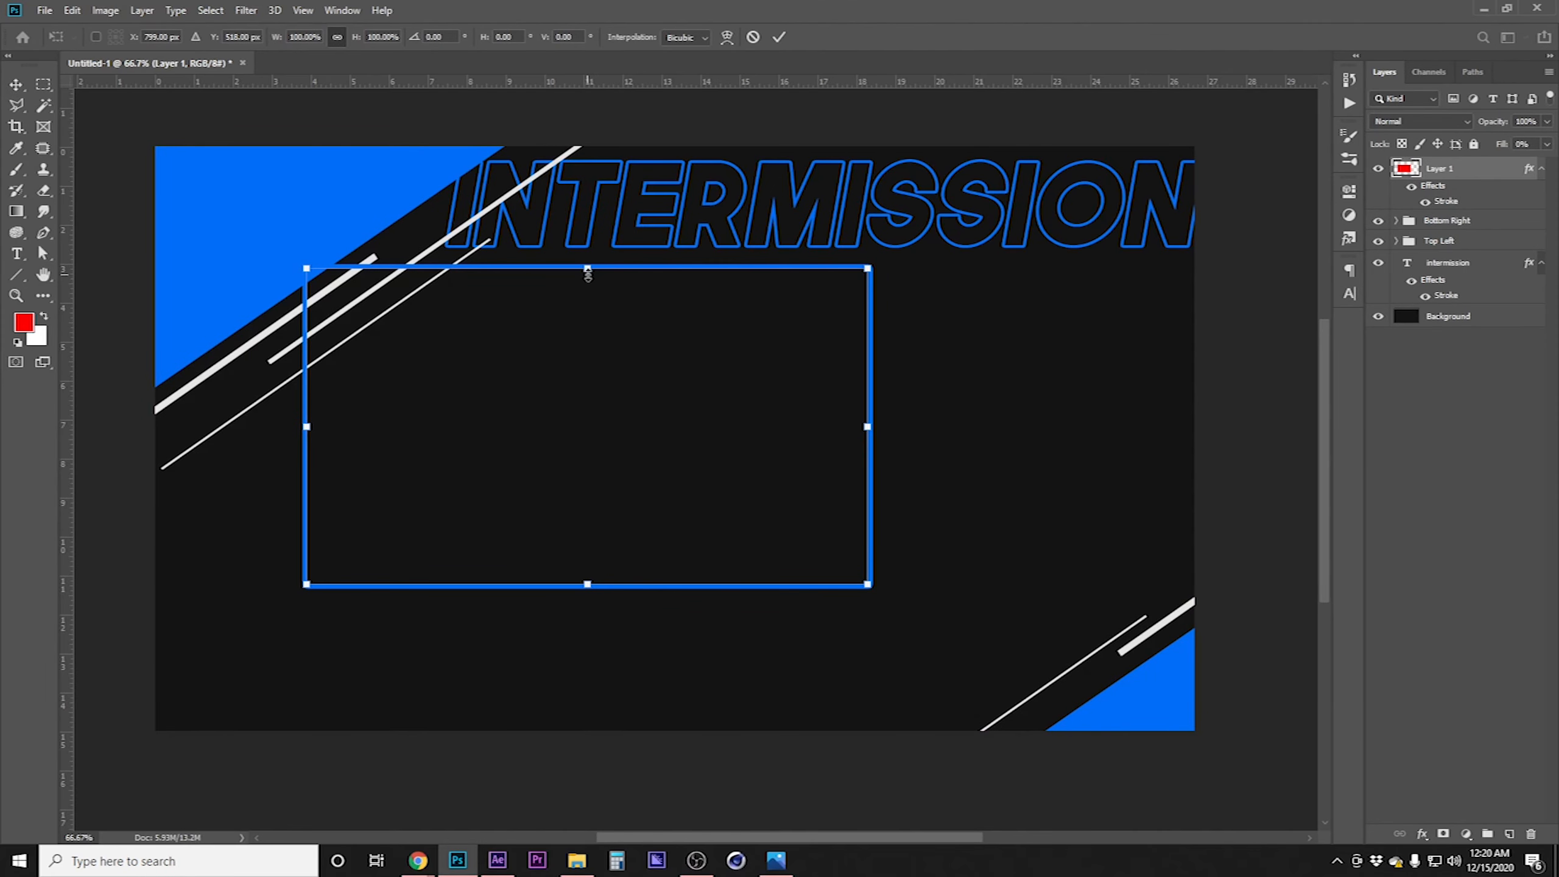
left_click_drag(593, 274, 592, 282)
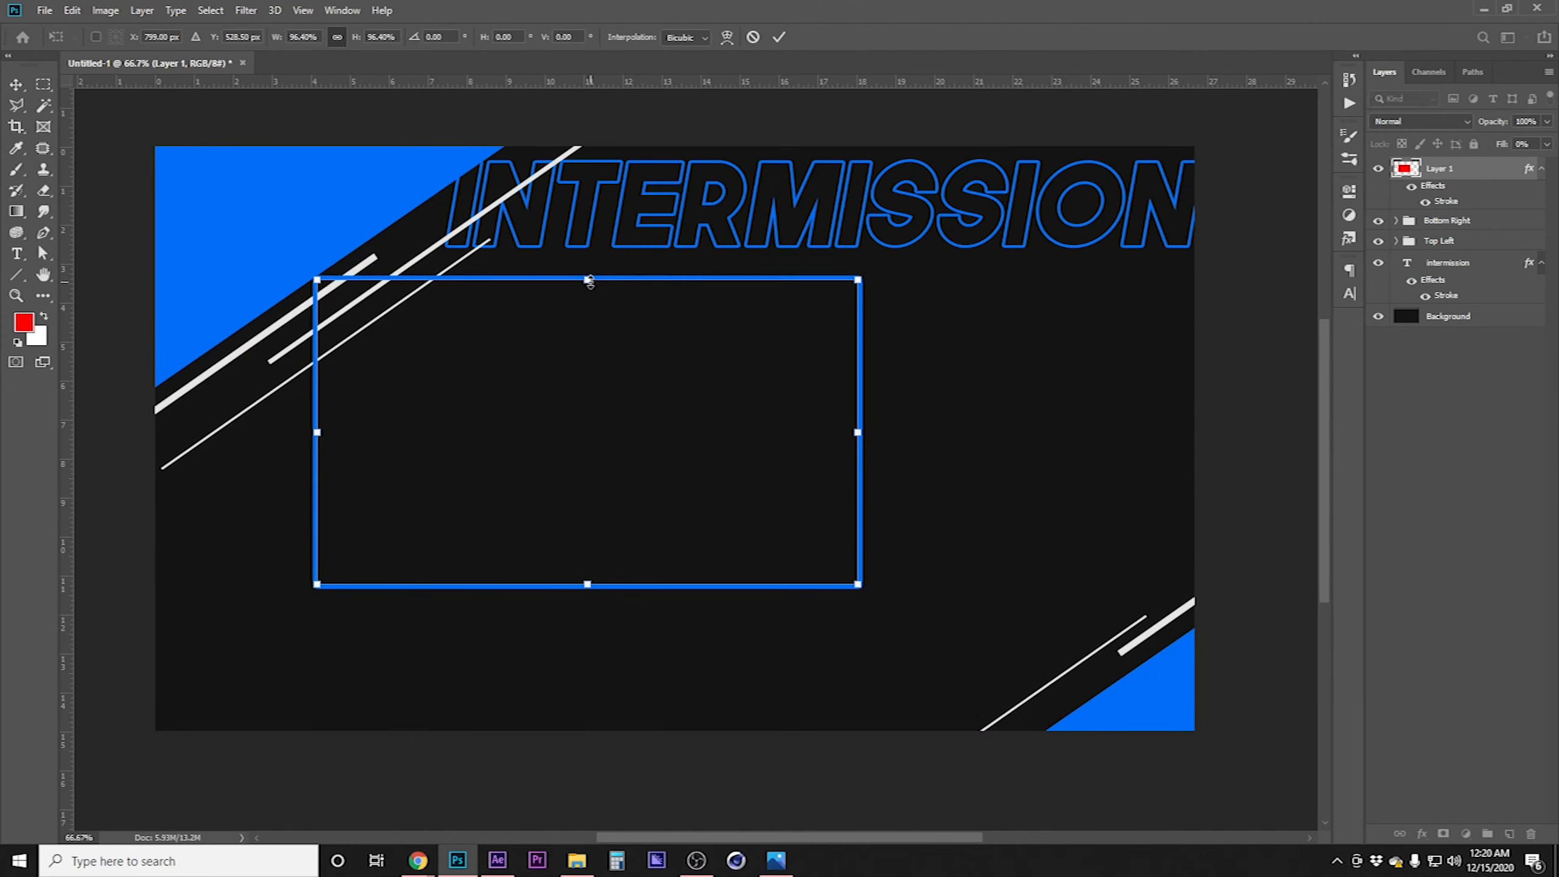
key("Return")
key("shift+Down")
key("shift+Right")
key("shift+Right")
key("shift+Down")
key("shift+Down")
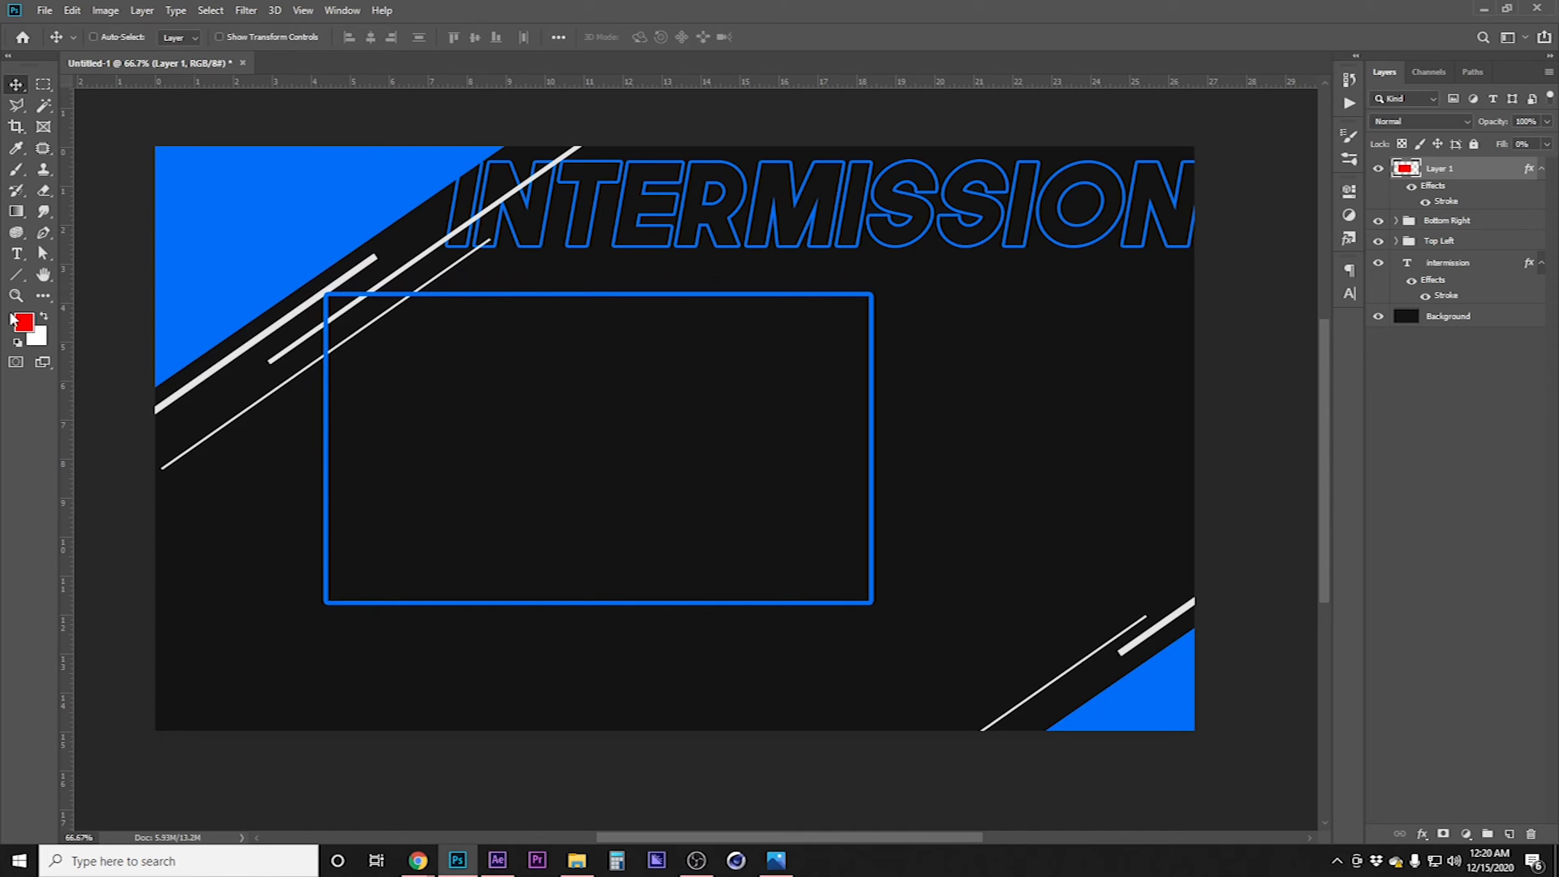
Draw a rectangle about 410 x 651 px to the right of the outlined box
left_click(16, 274)
left_click(121, 278)
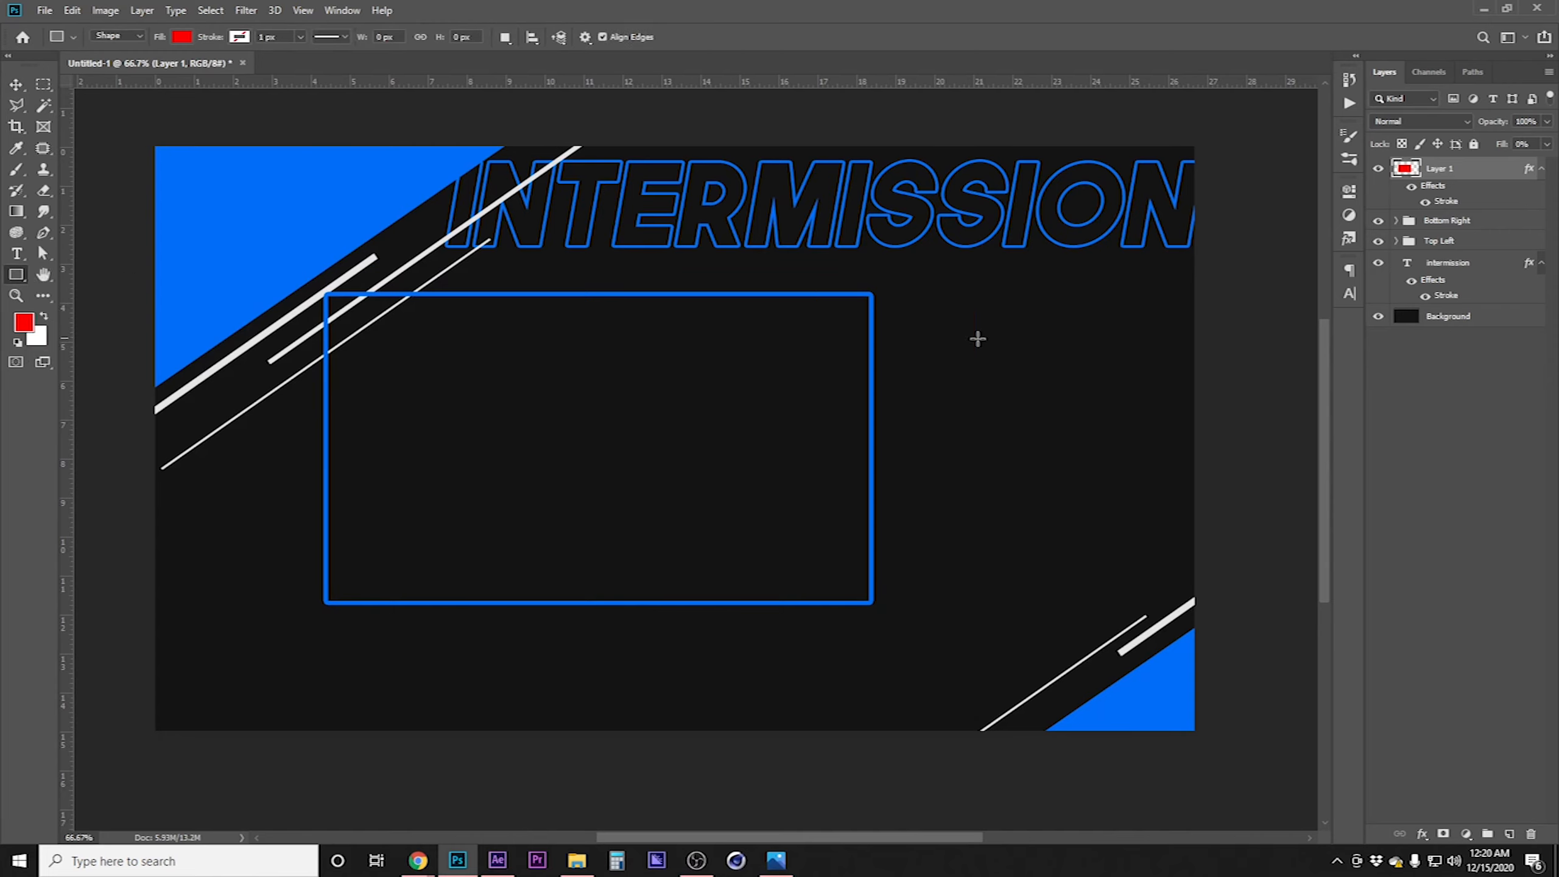
left_click_drag(901, 271, 1123, 623)
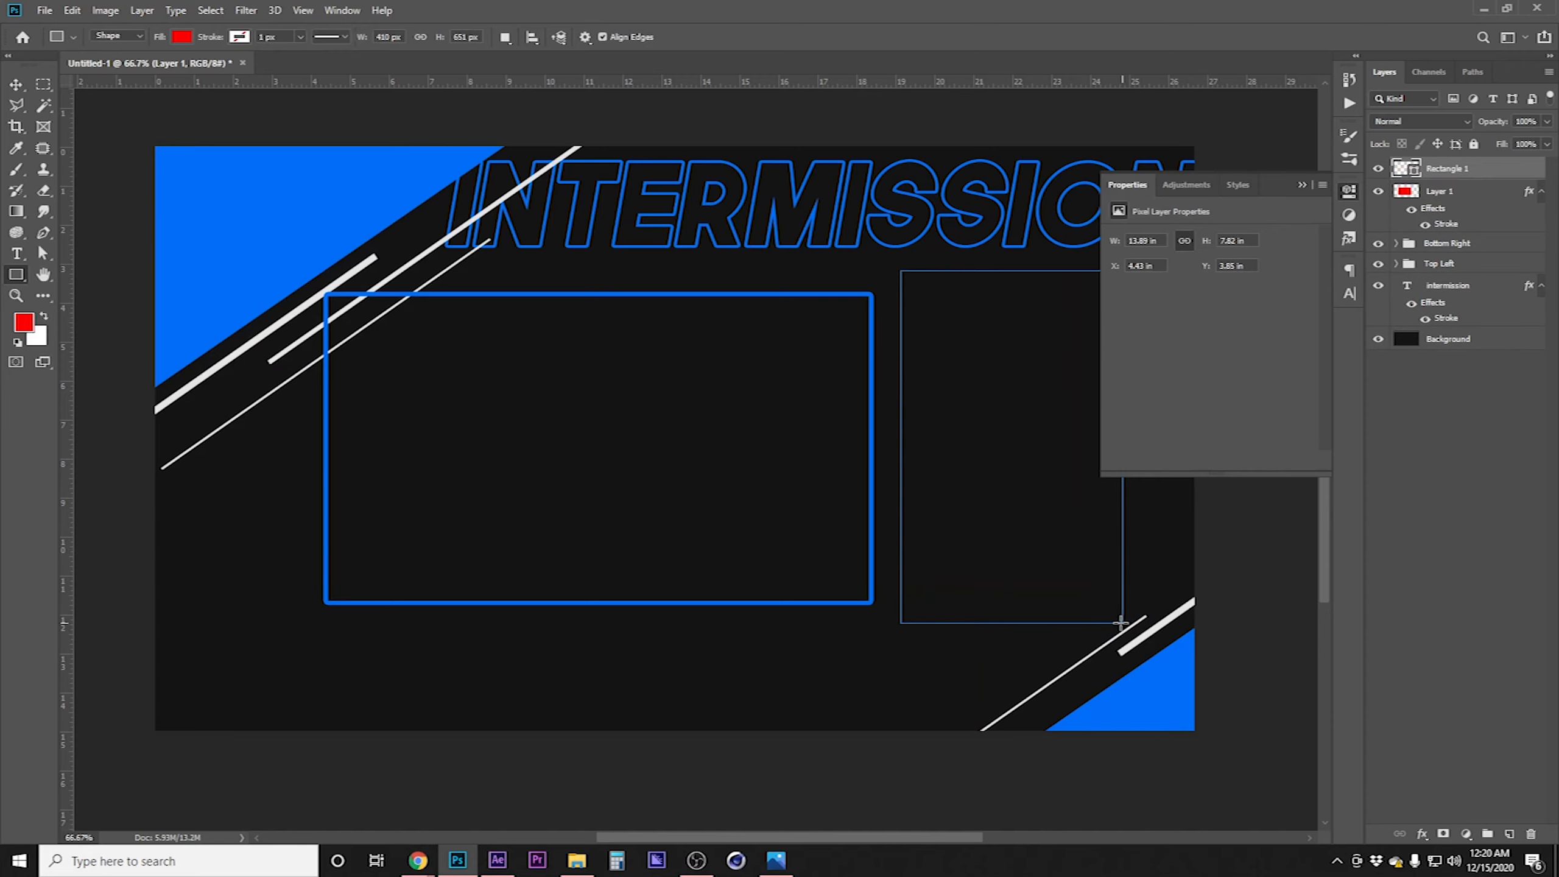
left_click(1350, 192)
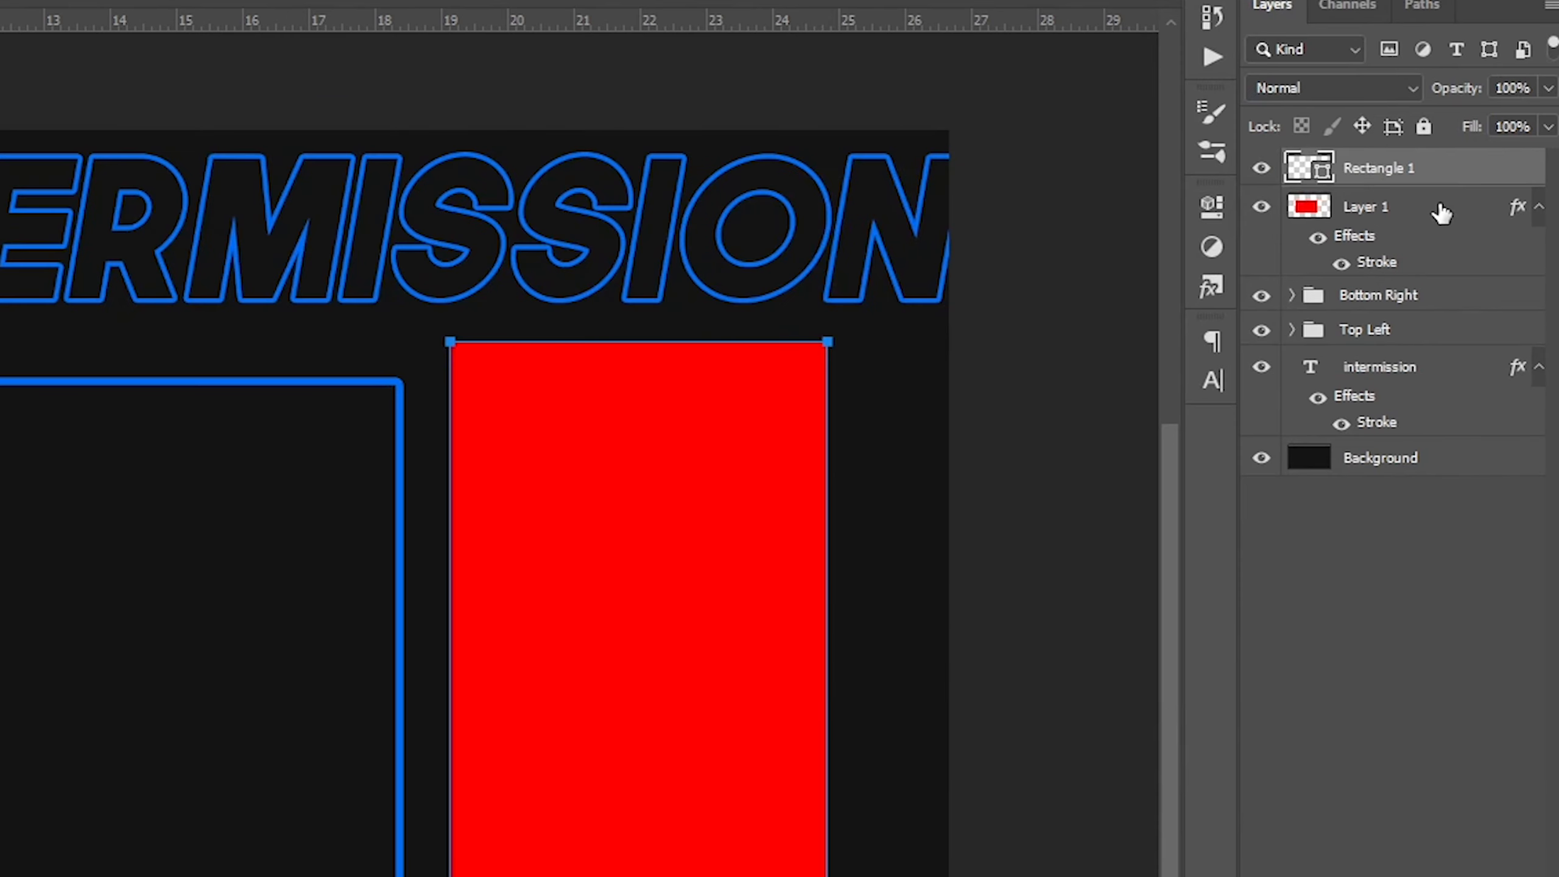
Copy the outlined box's layer style and paste it onto the new rectangle
right_click(1439, 212)
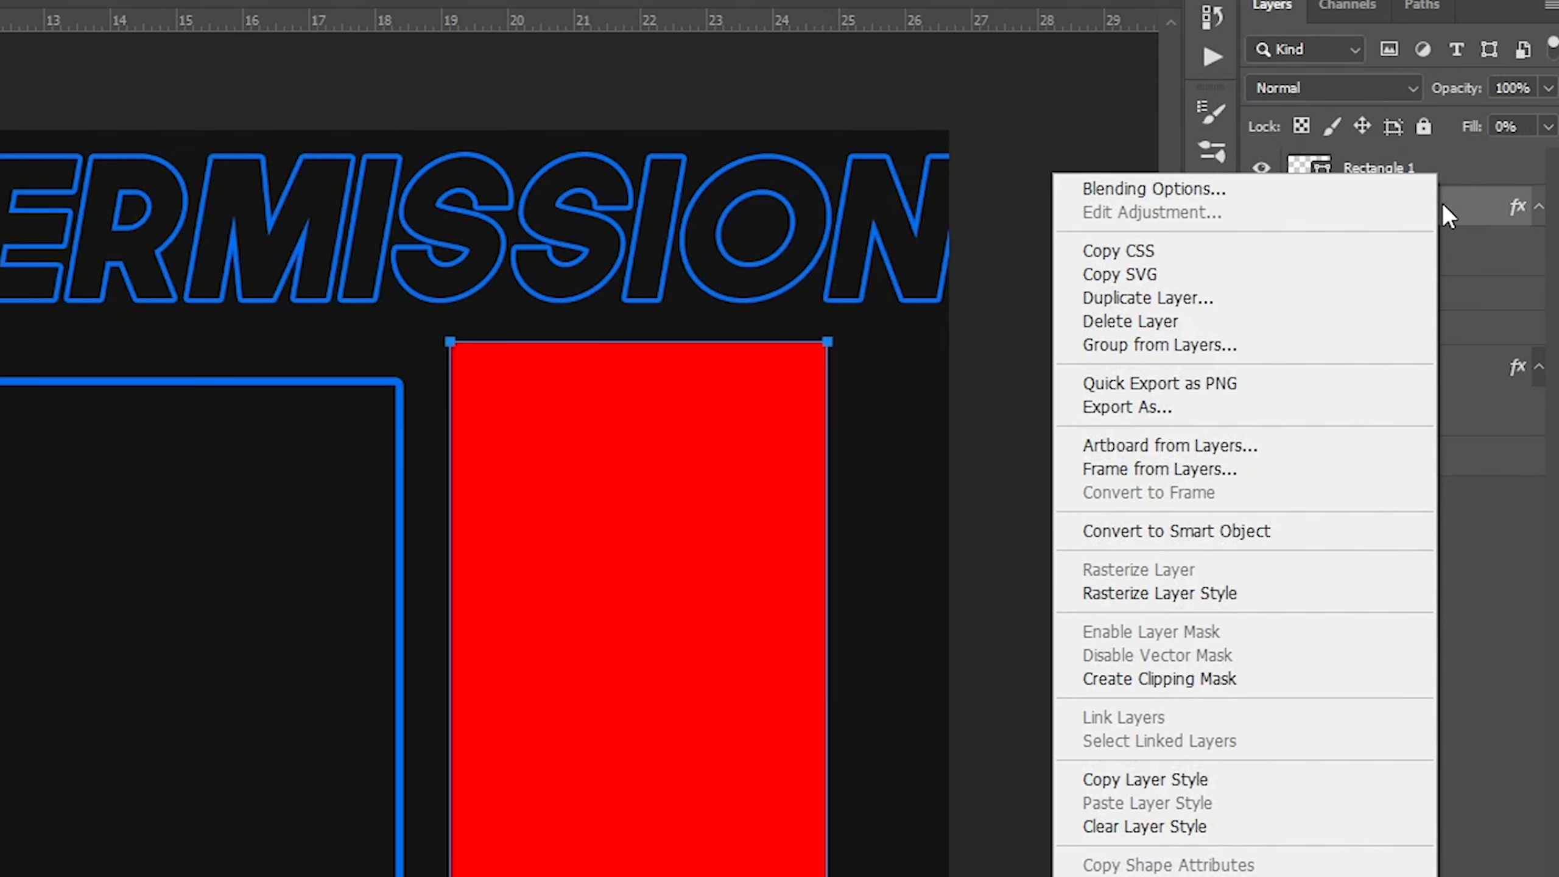
left_click(1220, 781)
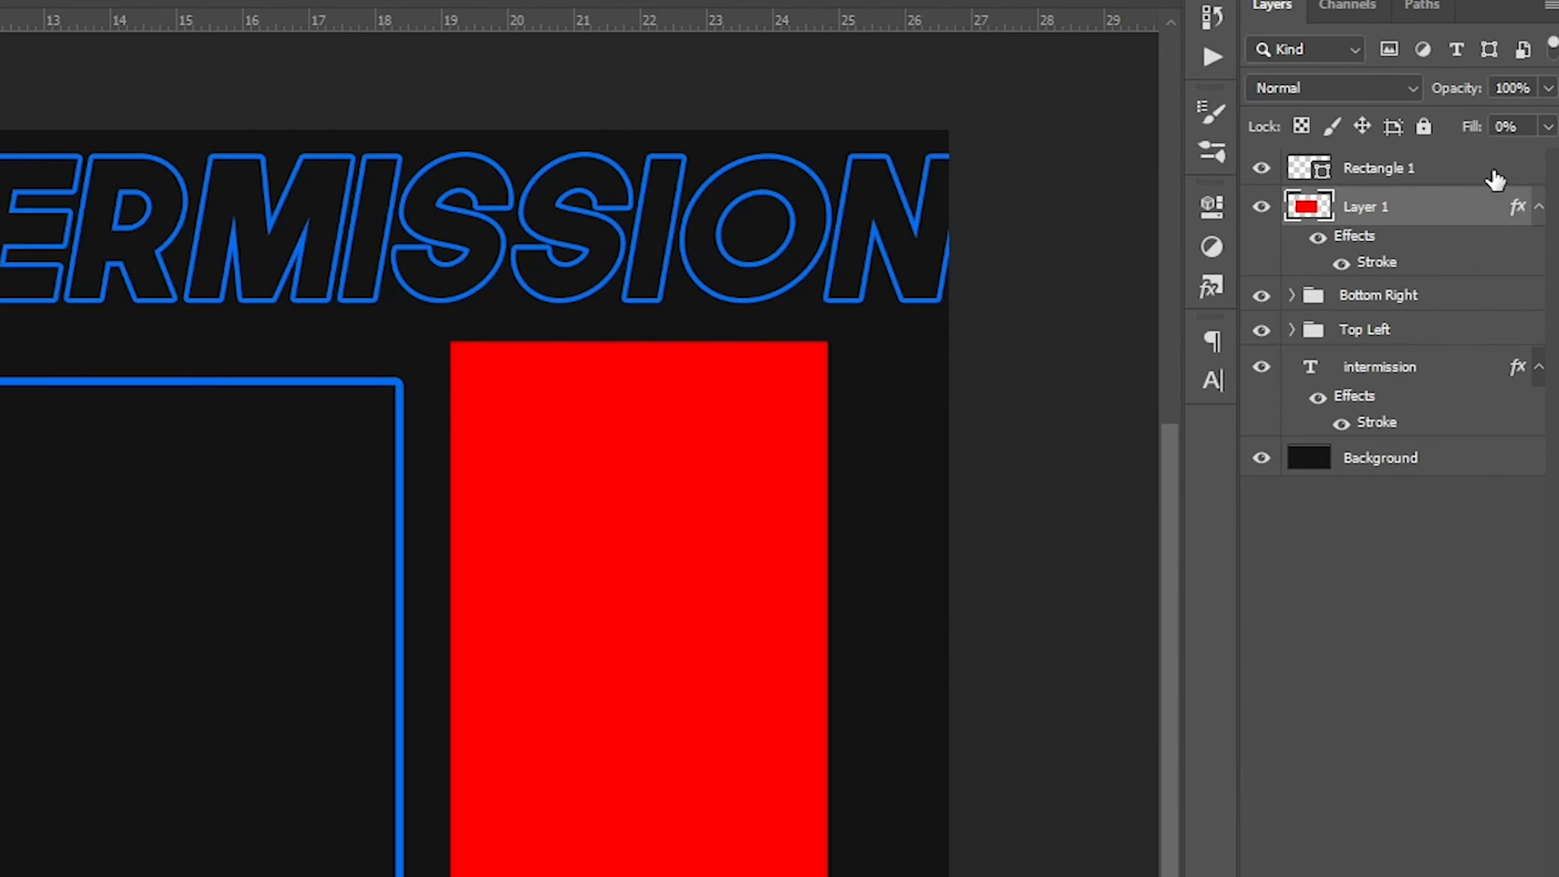
right_click(1494, 179)
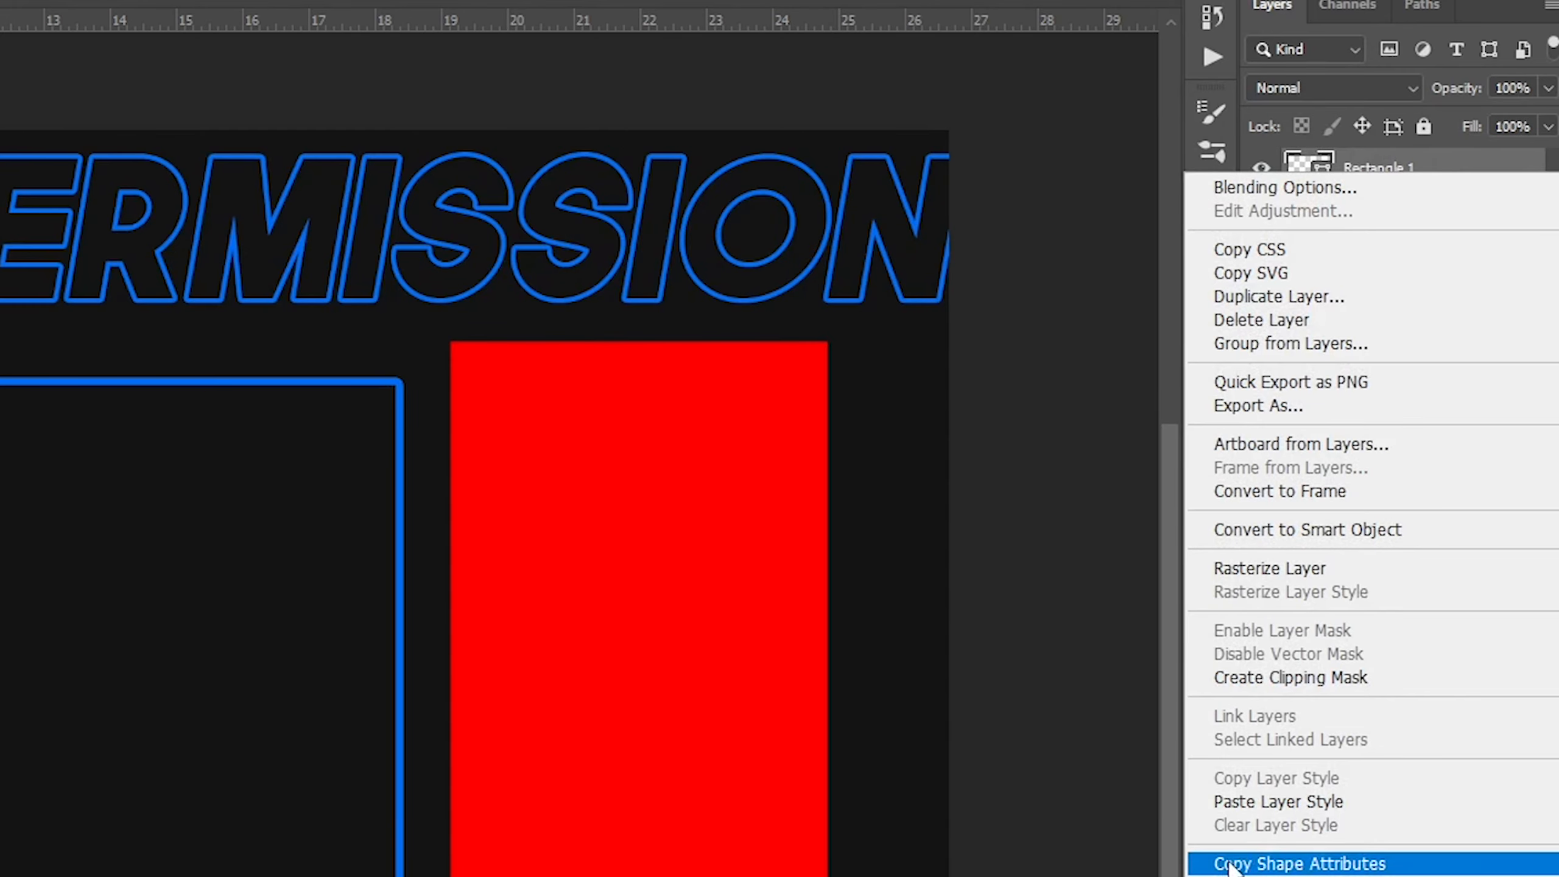
left_click(1267, 804)
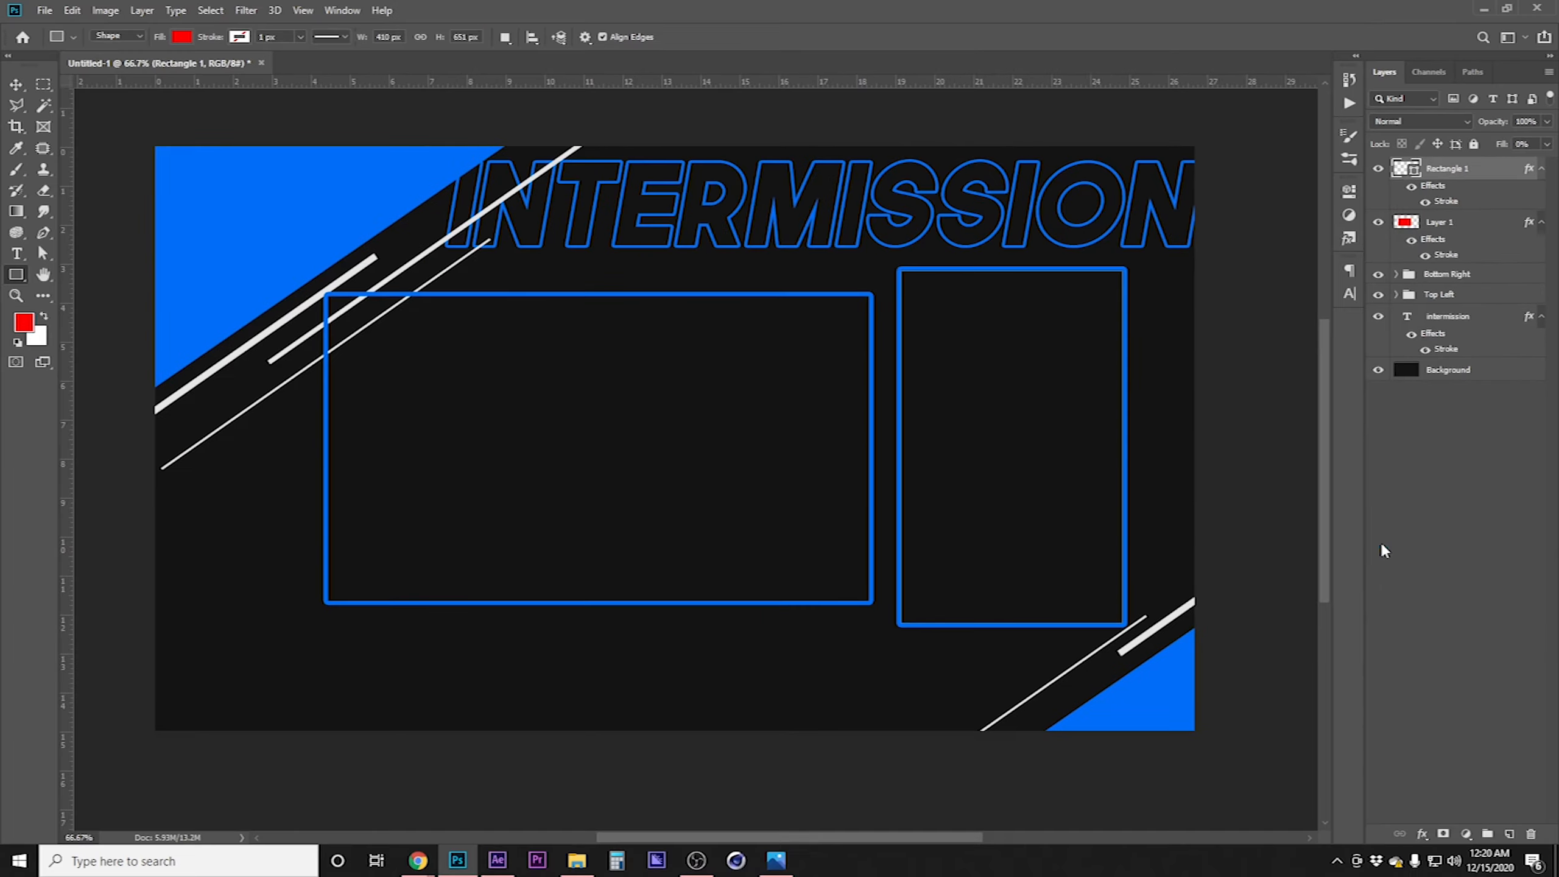
left_click(1474, 227, "shift")
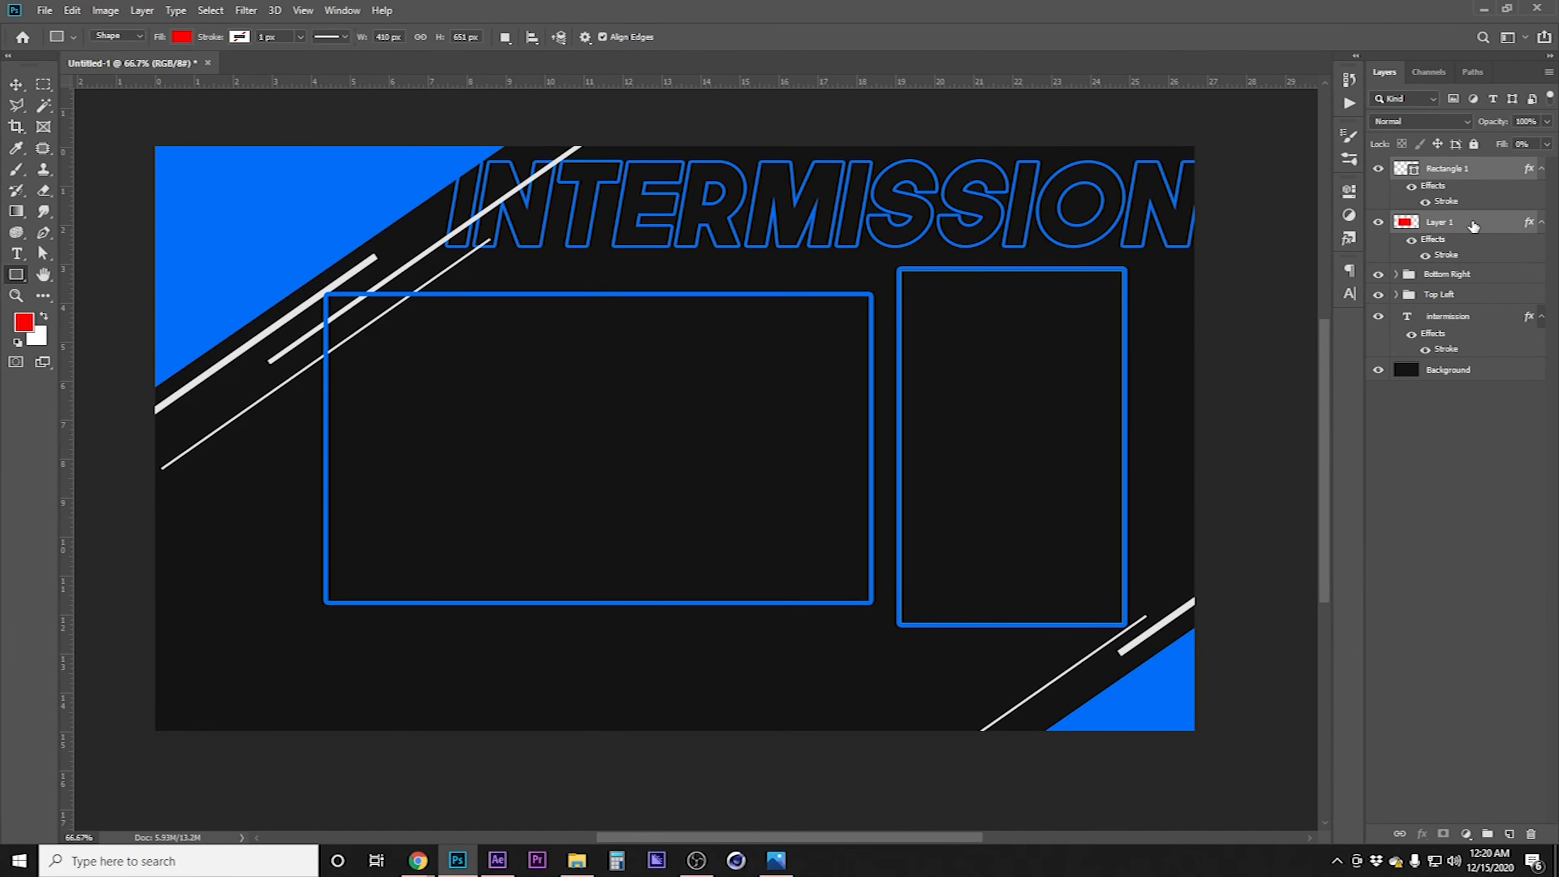
Shift both outlined content boxes slightly to the left
left_click(16, 86)
left_click_drag(162, 141, 158, 136)
key("shift+Left")
key("shift+Down")
key("shift+Up")
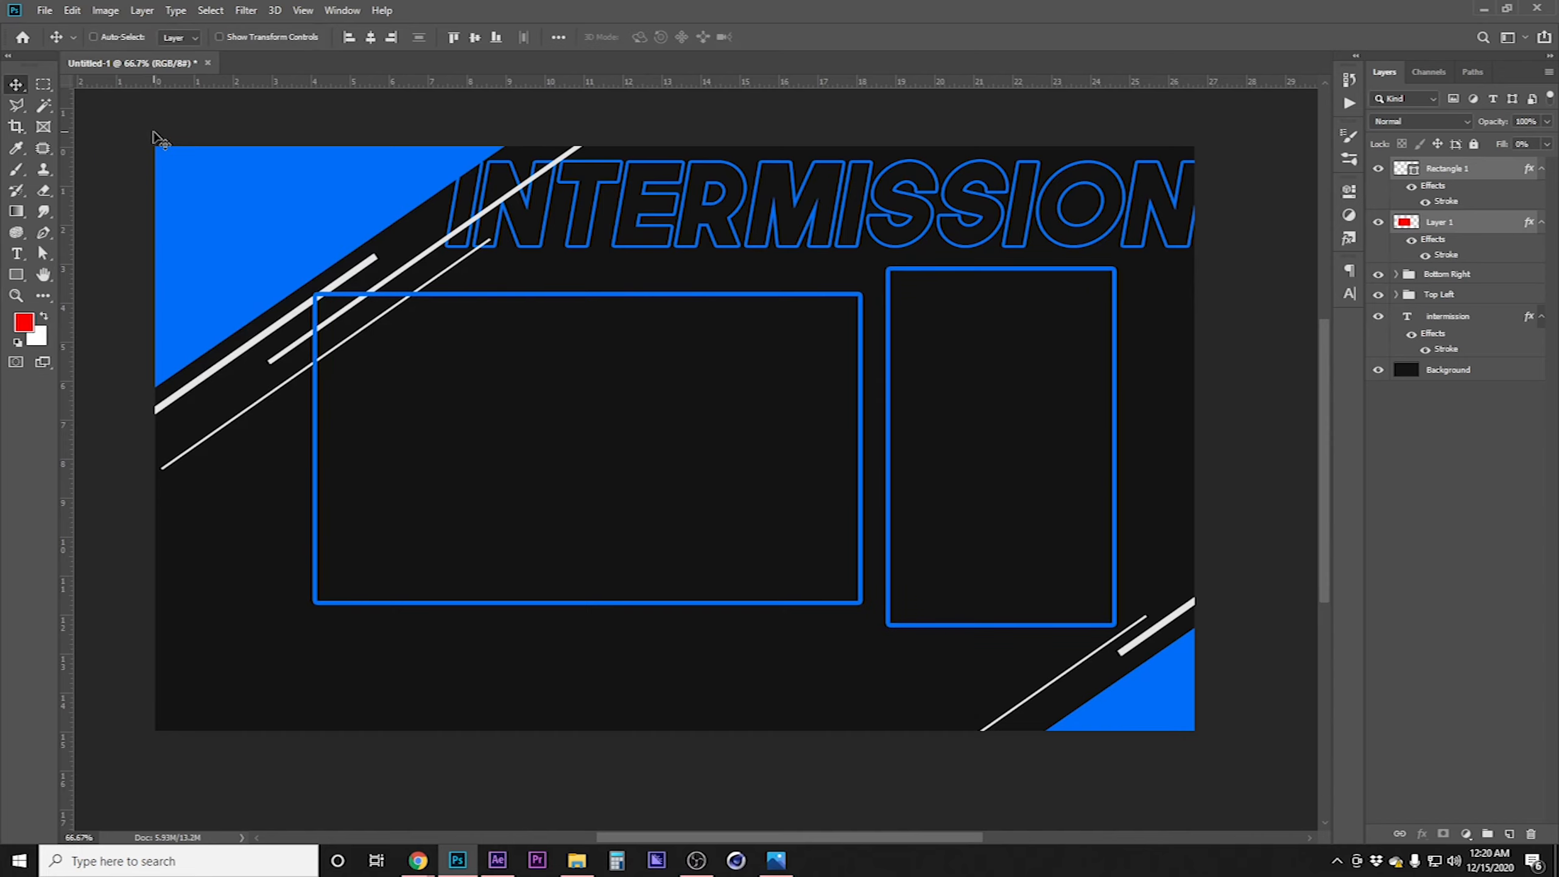
Set the right rectangle's outside stroke size to 5 px
left_click(1457, 626)
double_click(1490, 175)
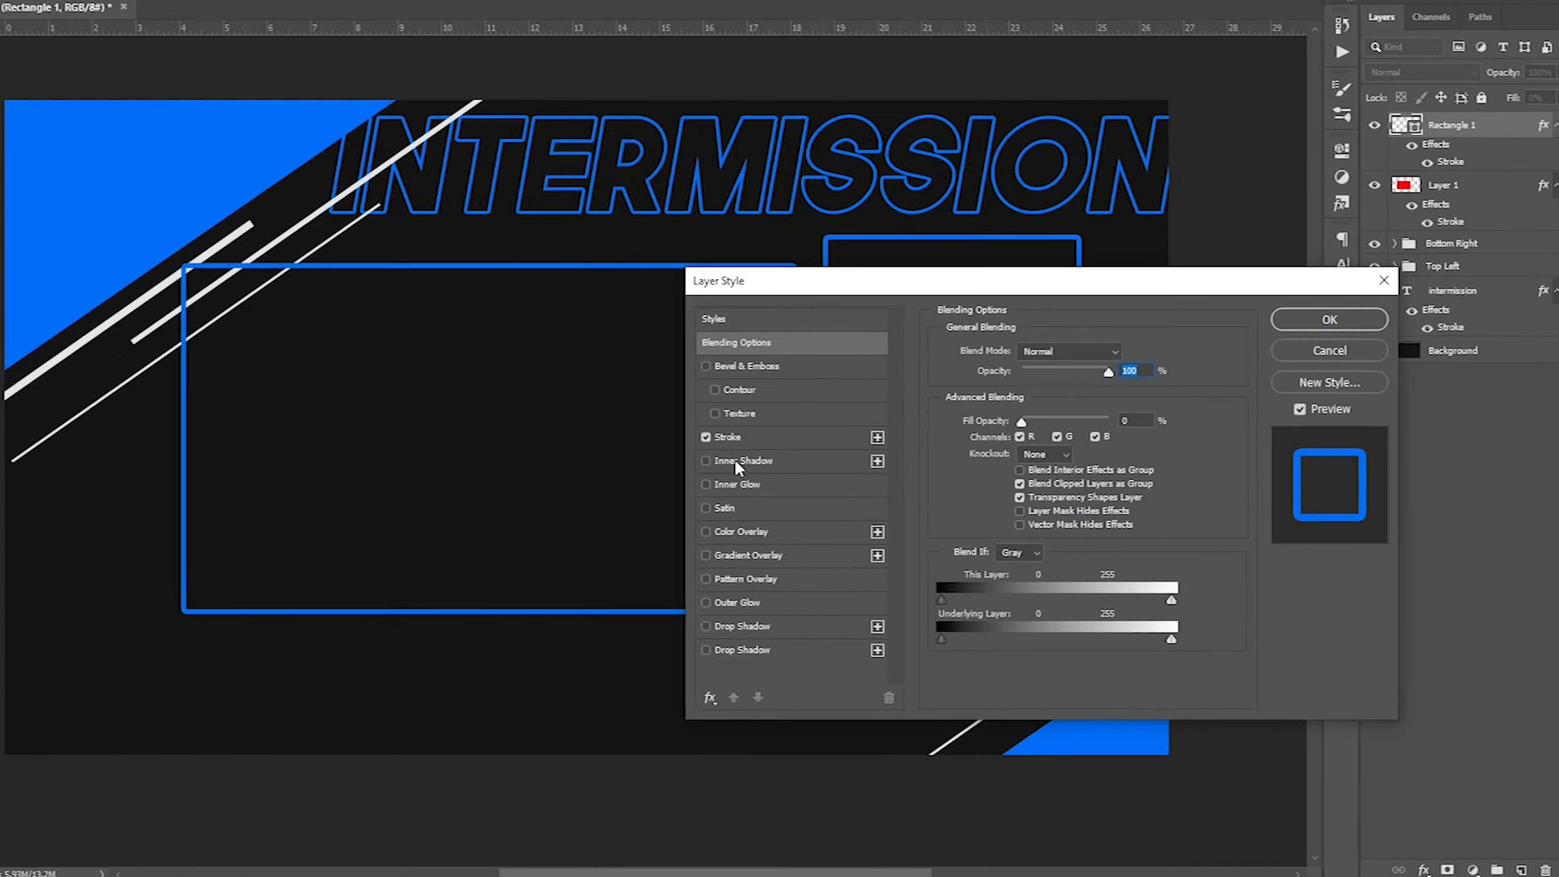
left_click(816, 447)
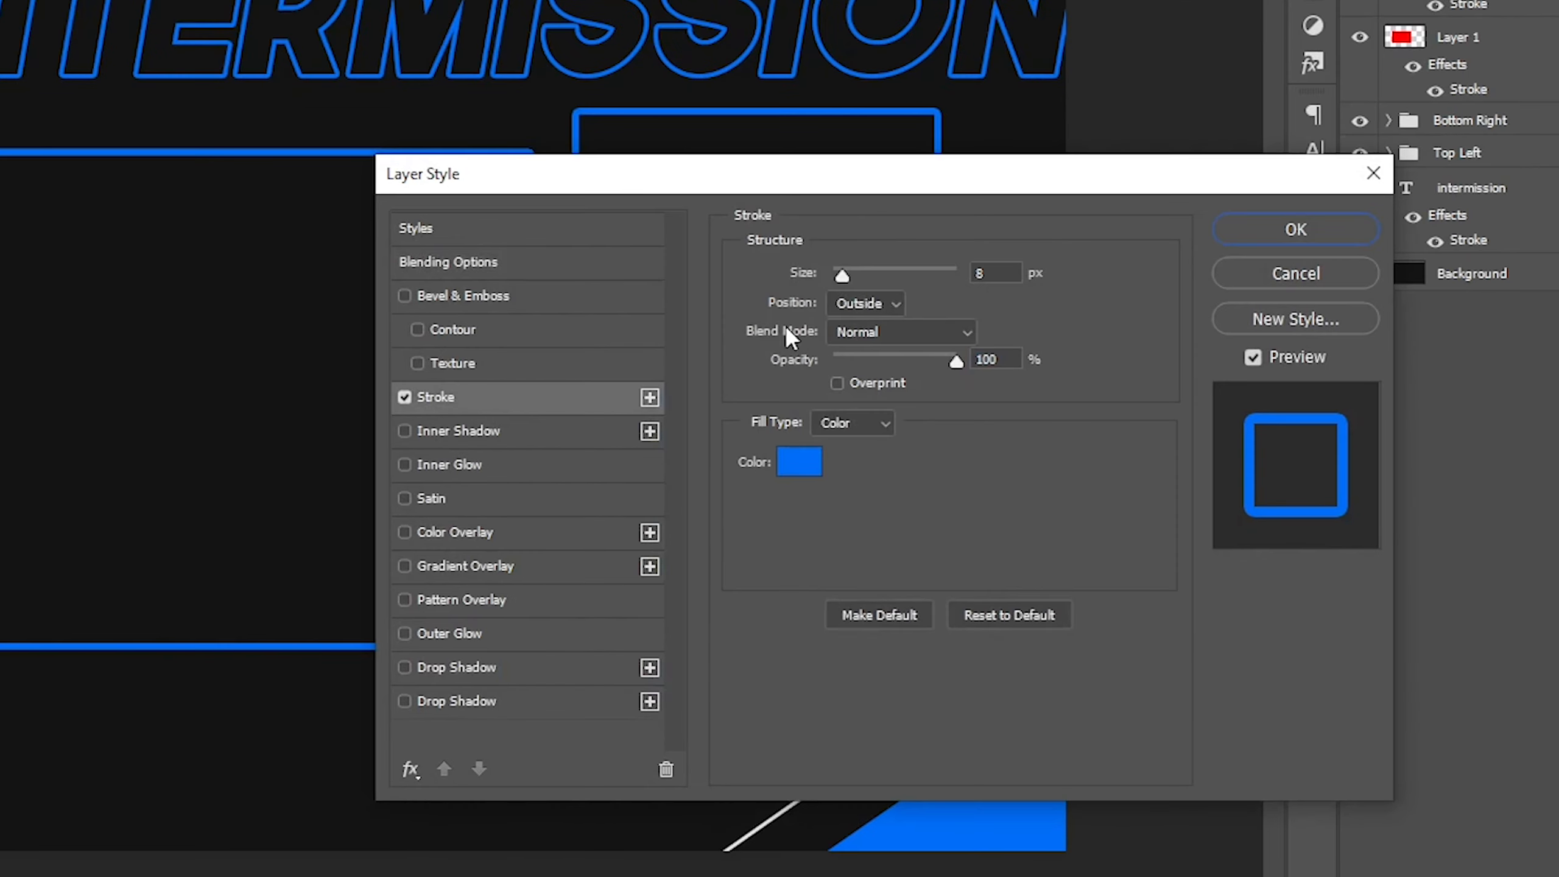
double_click(993, 273)
type("4")
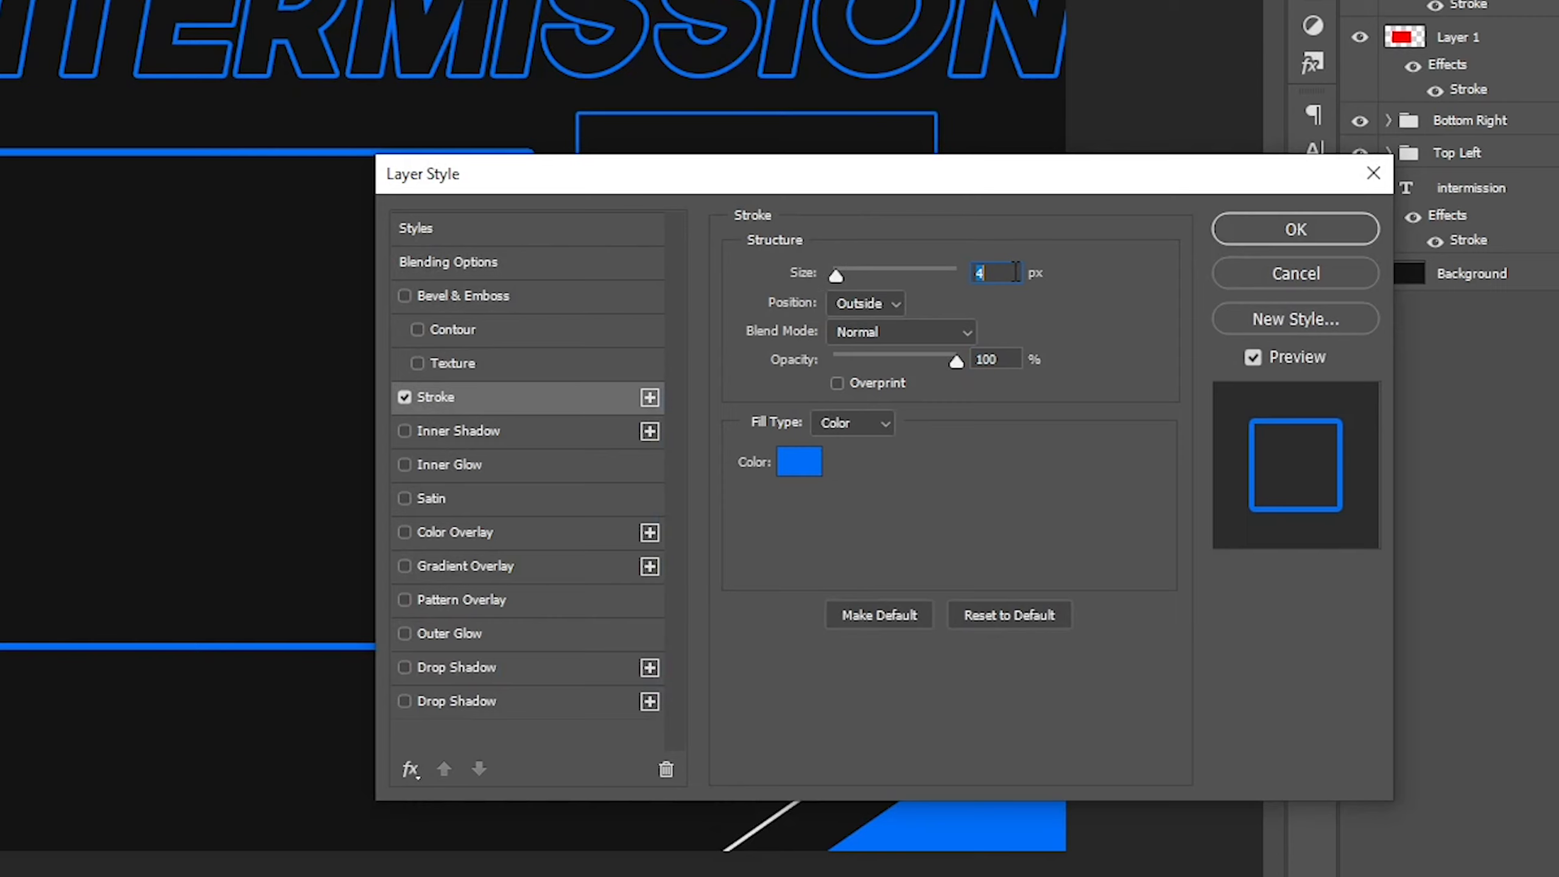
key("Up")
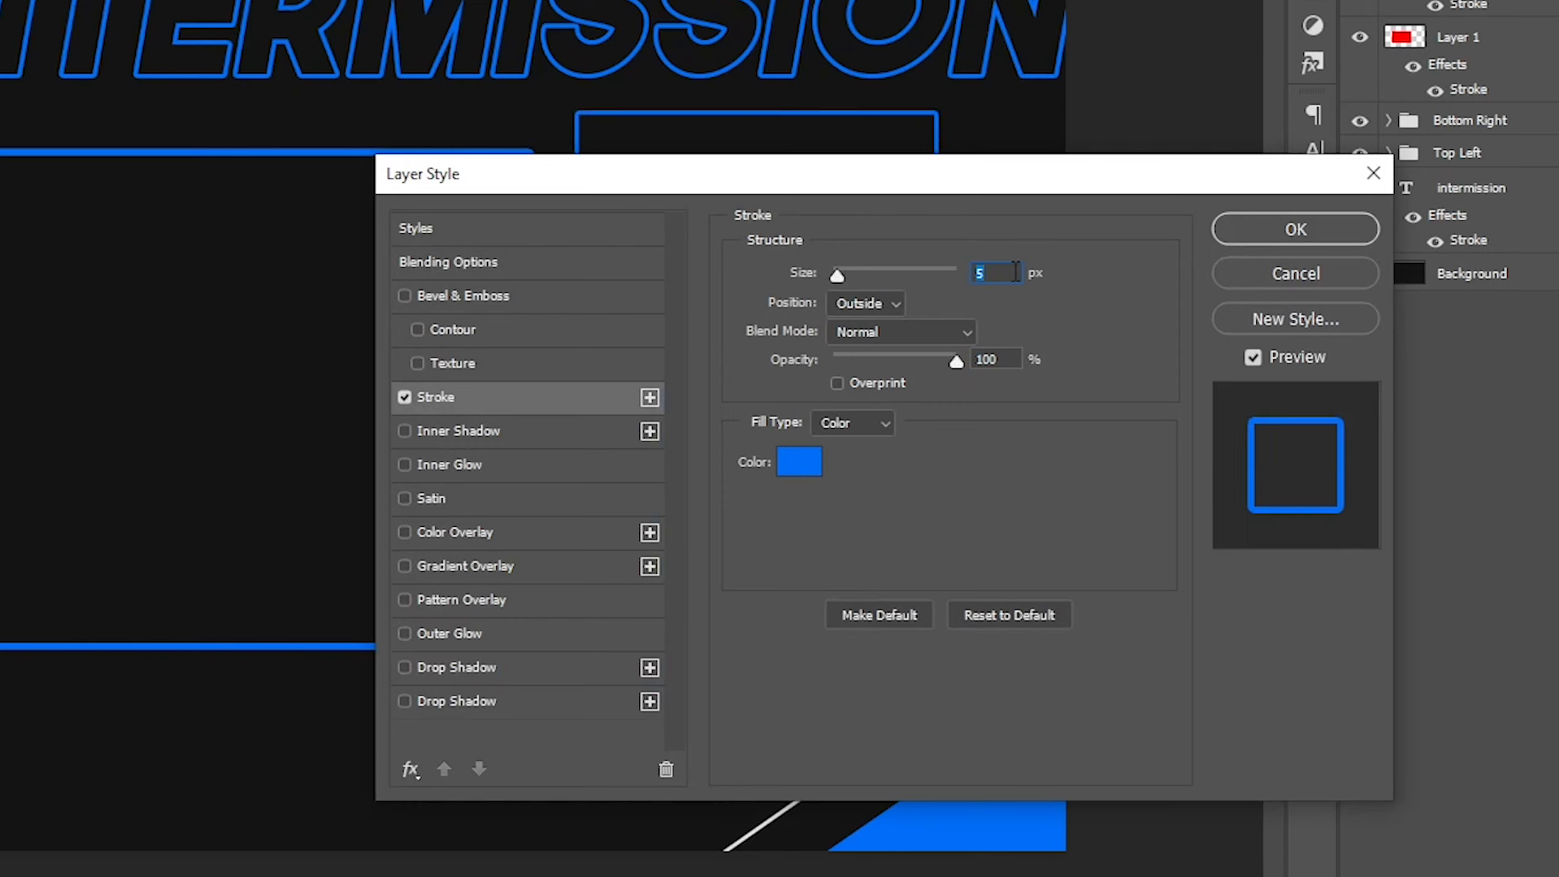
left_click(1222, 228)
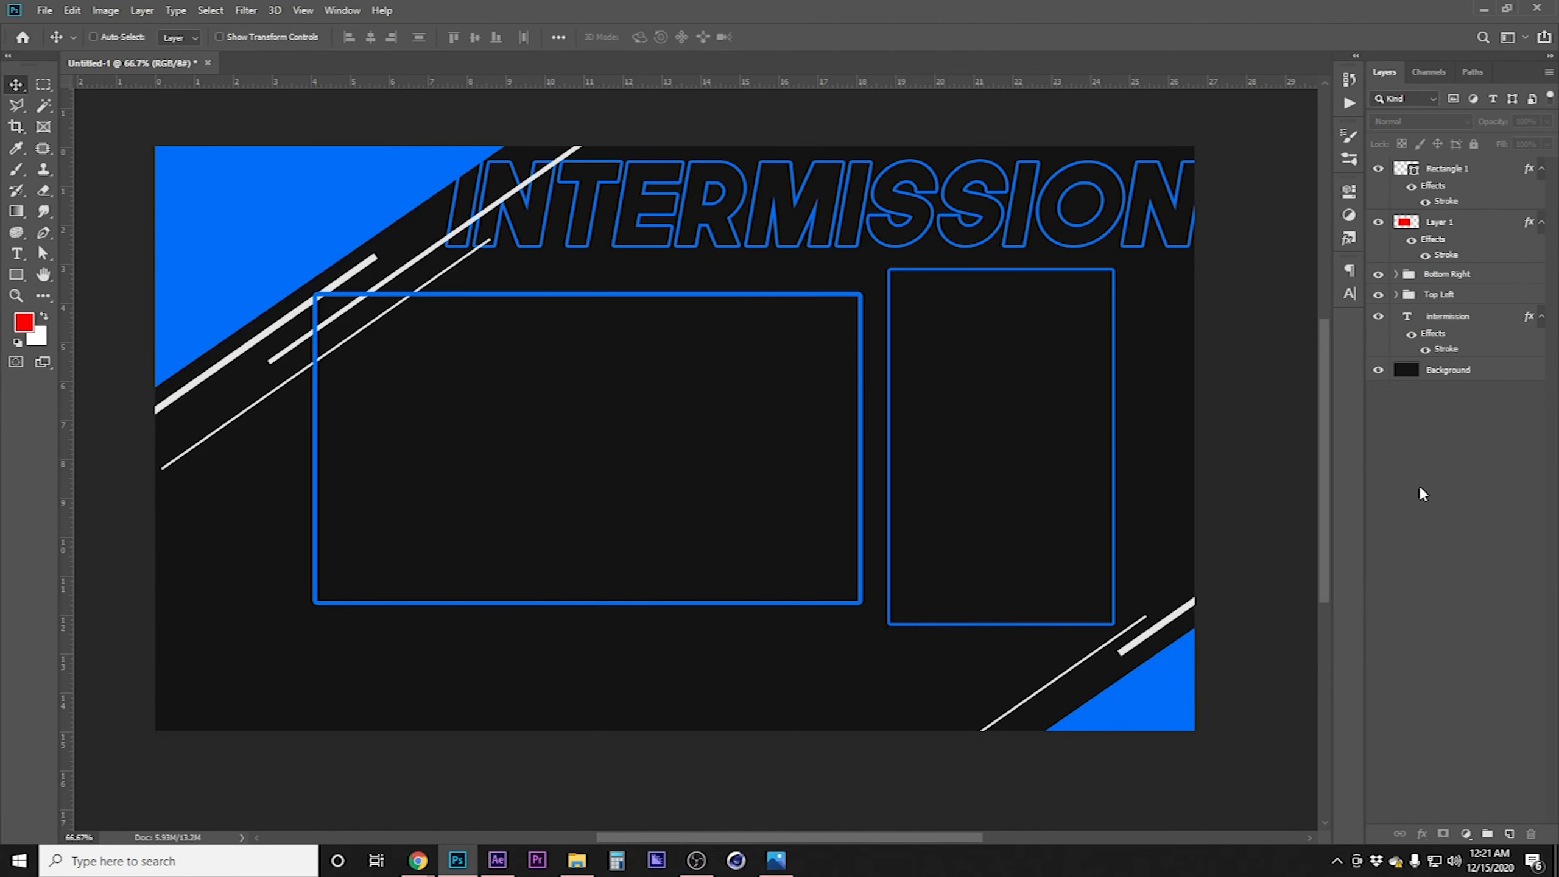
Add a white text layer reading WINC below the left content box
left_click(44, 316)
left_click(17, 253)
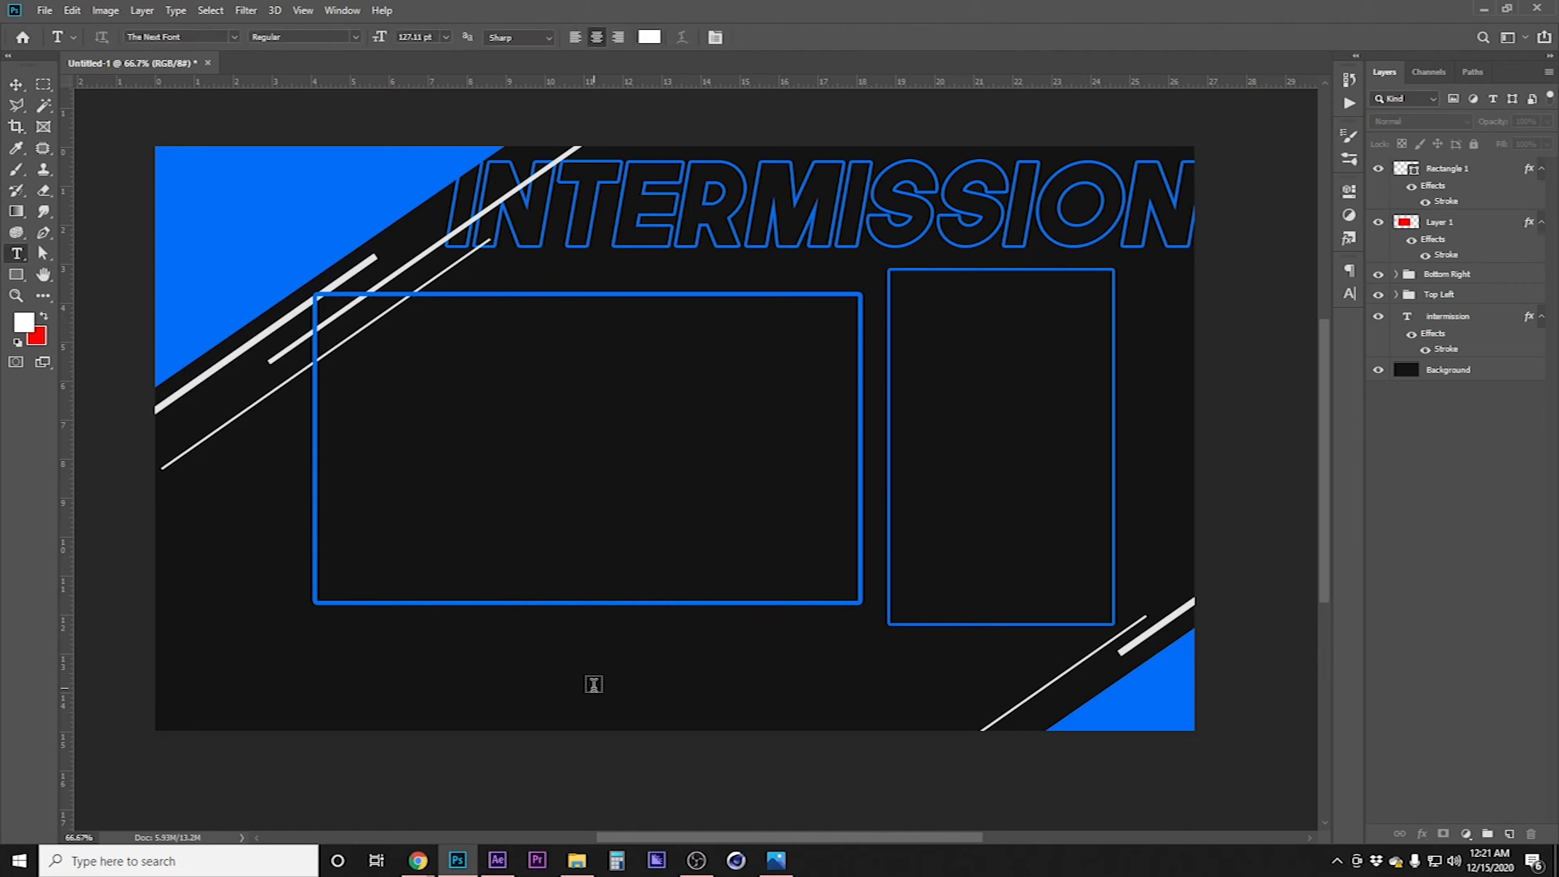
left_click(594, 684)
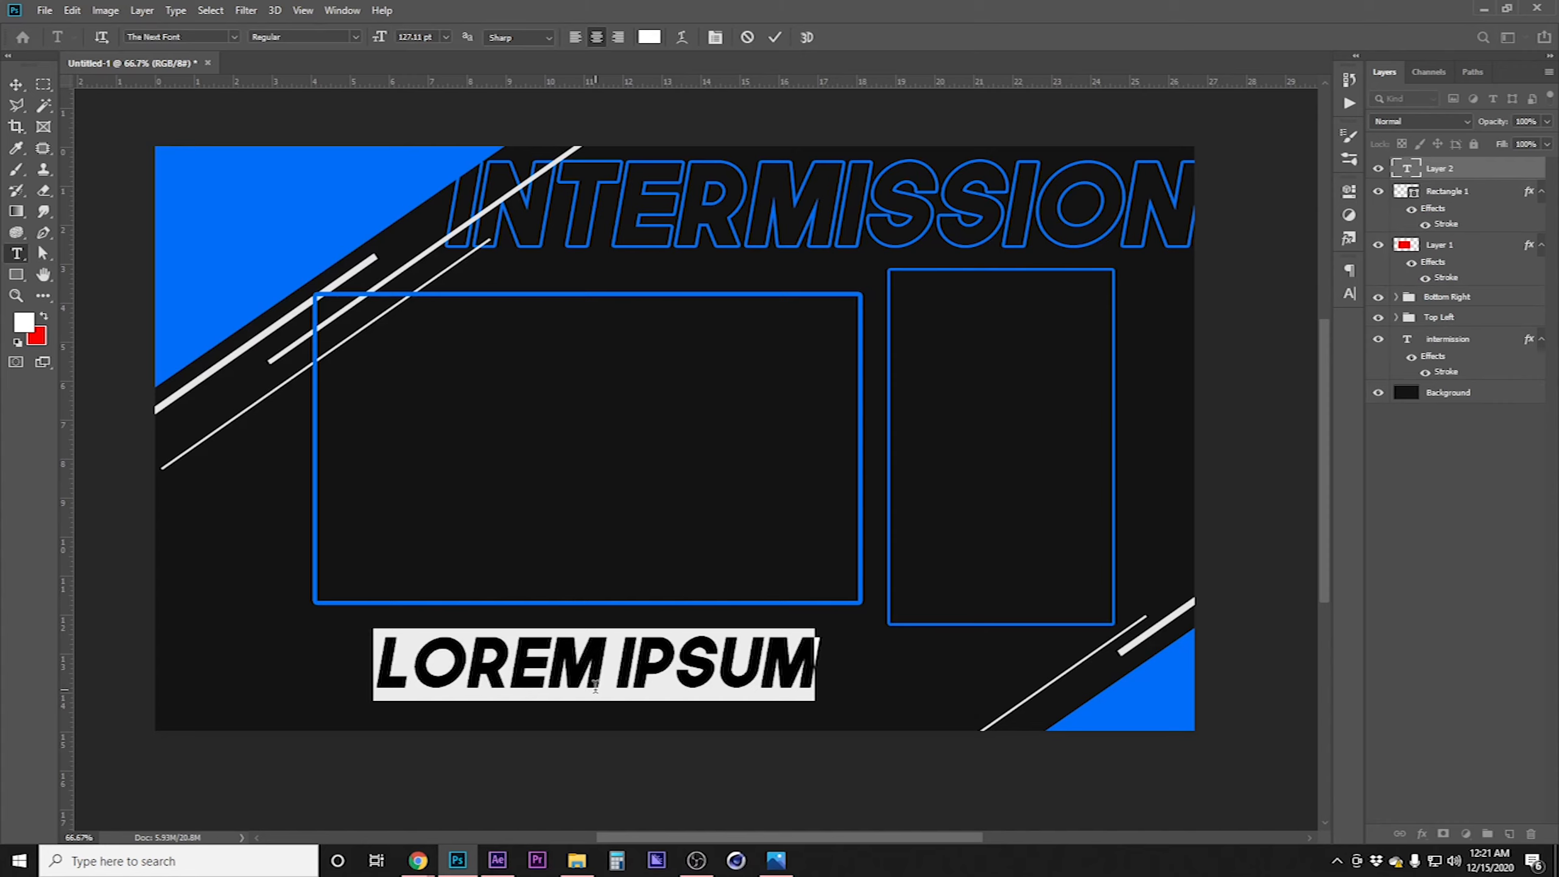
type("WEEBOI")
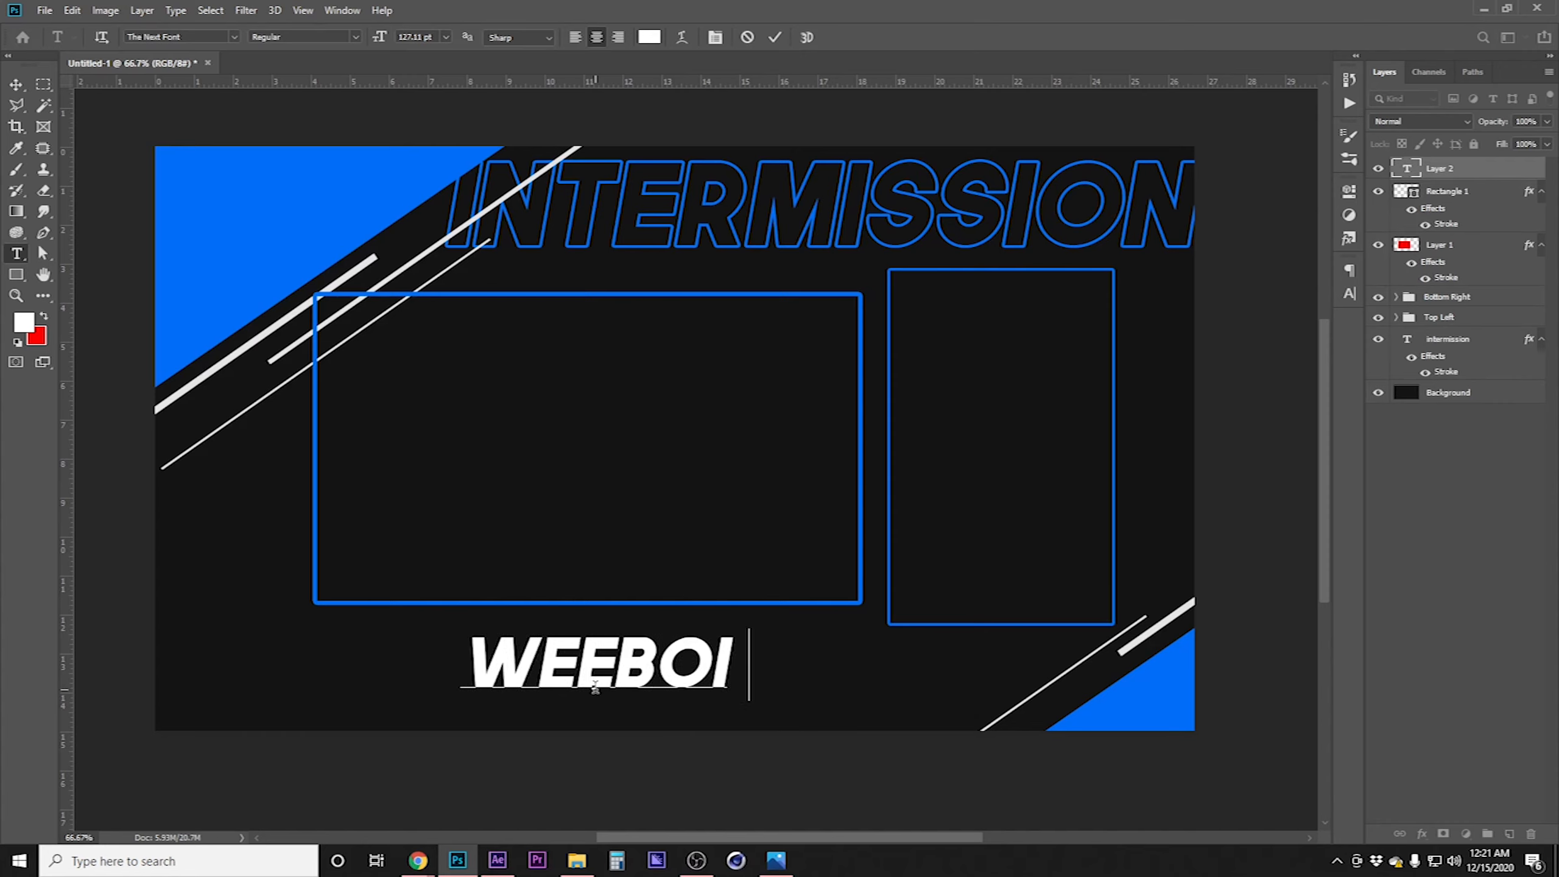
type("NC")
key("Left")
key("Left")
key("Left")
key("Left")
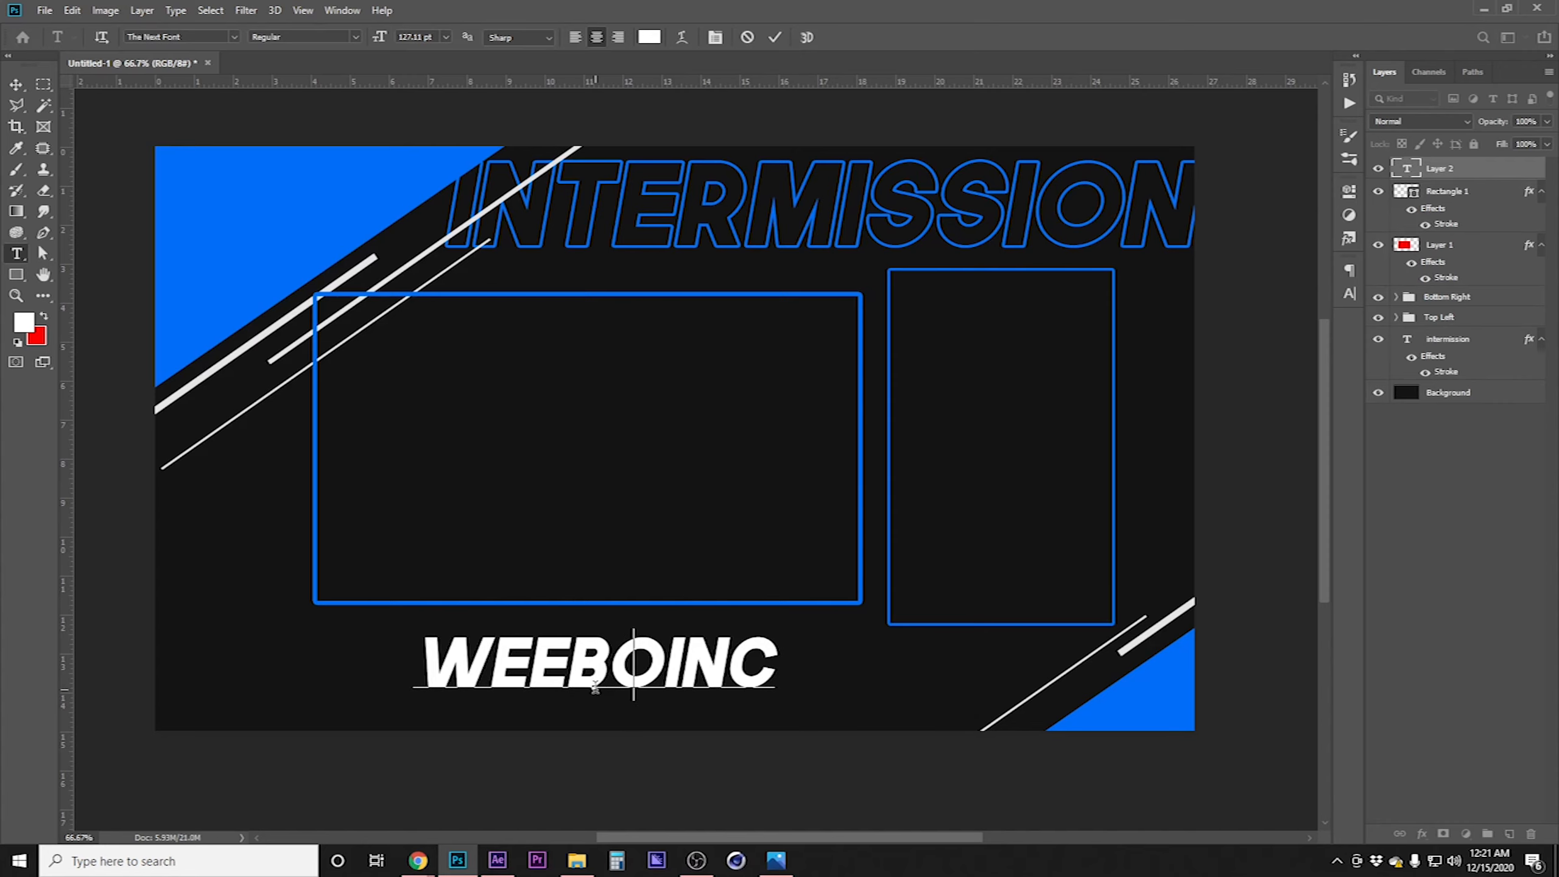
key("BackSpace")
key("BackSpace")
key("BackSpace")
key("BackSpace")
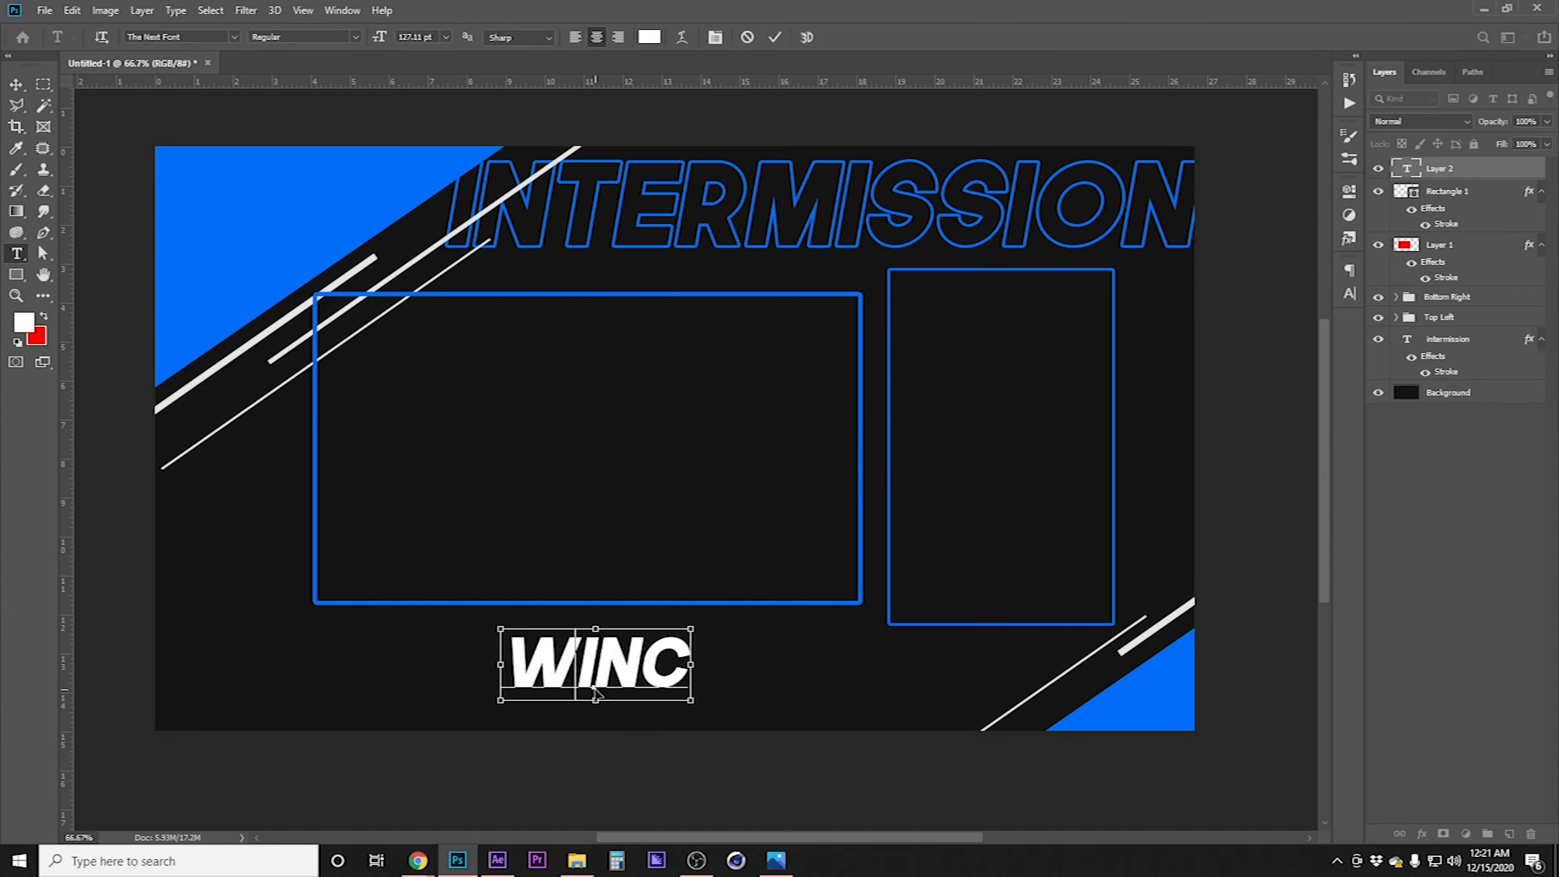
Format the WINC text at 100 pt with 120% vertical scale and -100 tracking
key("ctrl+a")
left_click(1349, 294)
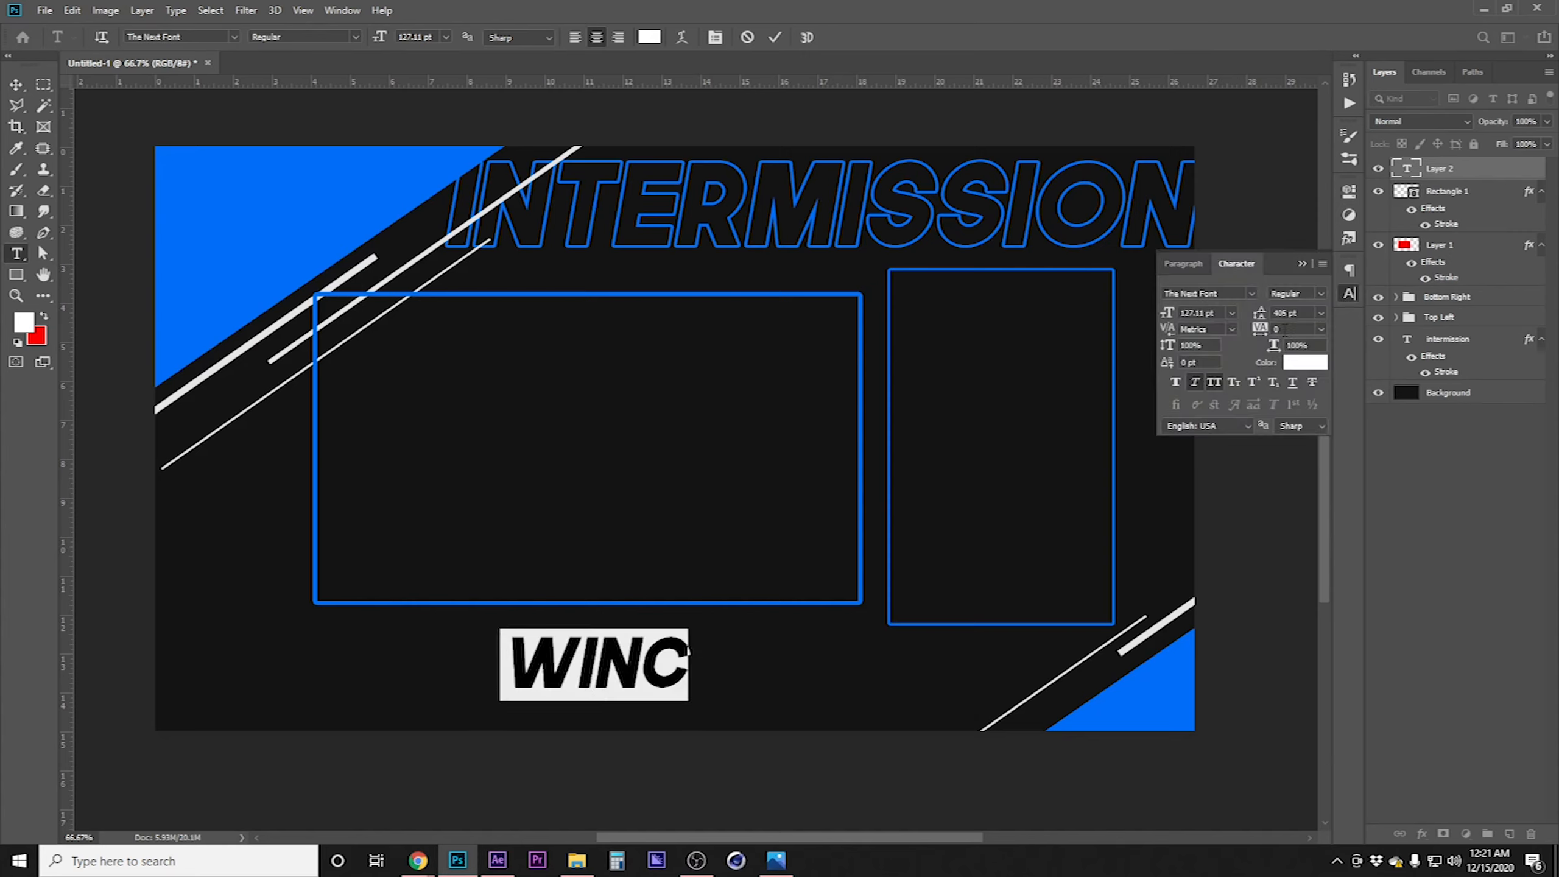
left_click_drag(1217, 315, 983, 312)
type("160")
left_click_drag(715, 664, 580, 663)
left_click_drag(1217, 313, 1050, 311)
type("100")
key("ctrl+a")
left_click_drag(1208, 346, 1040, 342)
type("120")
left_click_drag(1296, 330, 1145, 329)
type("-100")
left_click_drag(1299, 331, 1063, 325)
type("-50")
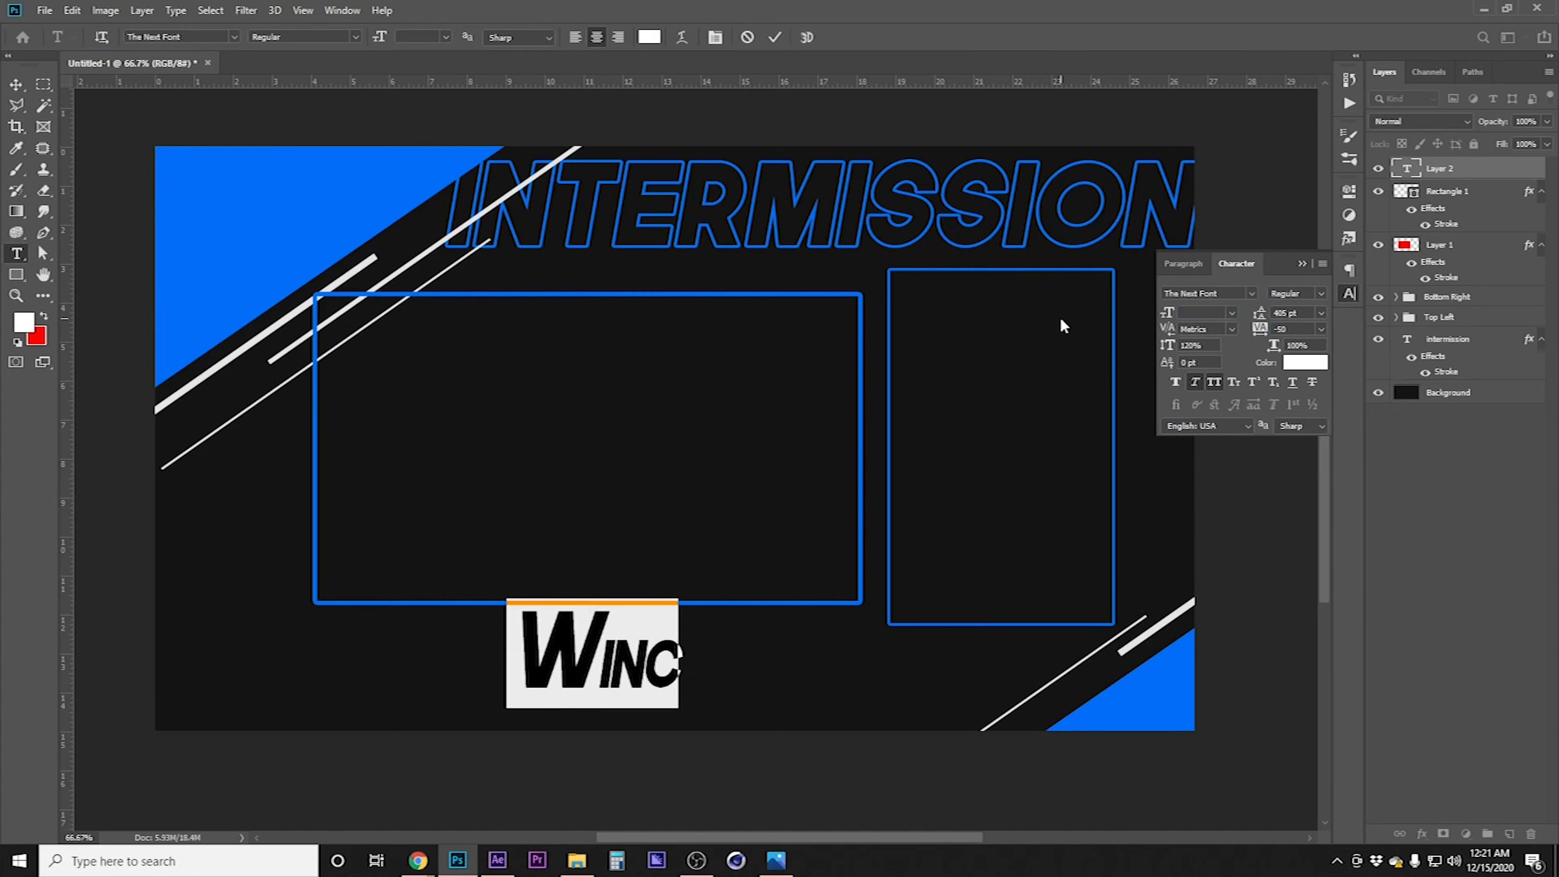
left_click_drag(599, 663, 513, 664)
left_click_drag(1296, 331, 1154, 328)
type("-100")
Give the WINC text a light grey e7e7e7 gradient overlay and a blue outside stroke
left_click(16, 84)
double_click(1492, 170)
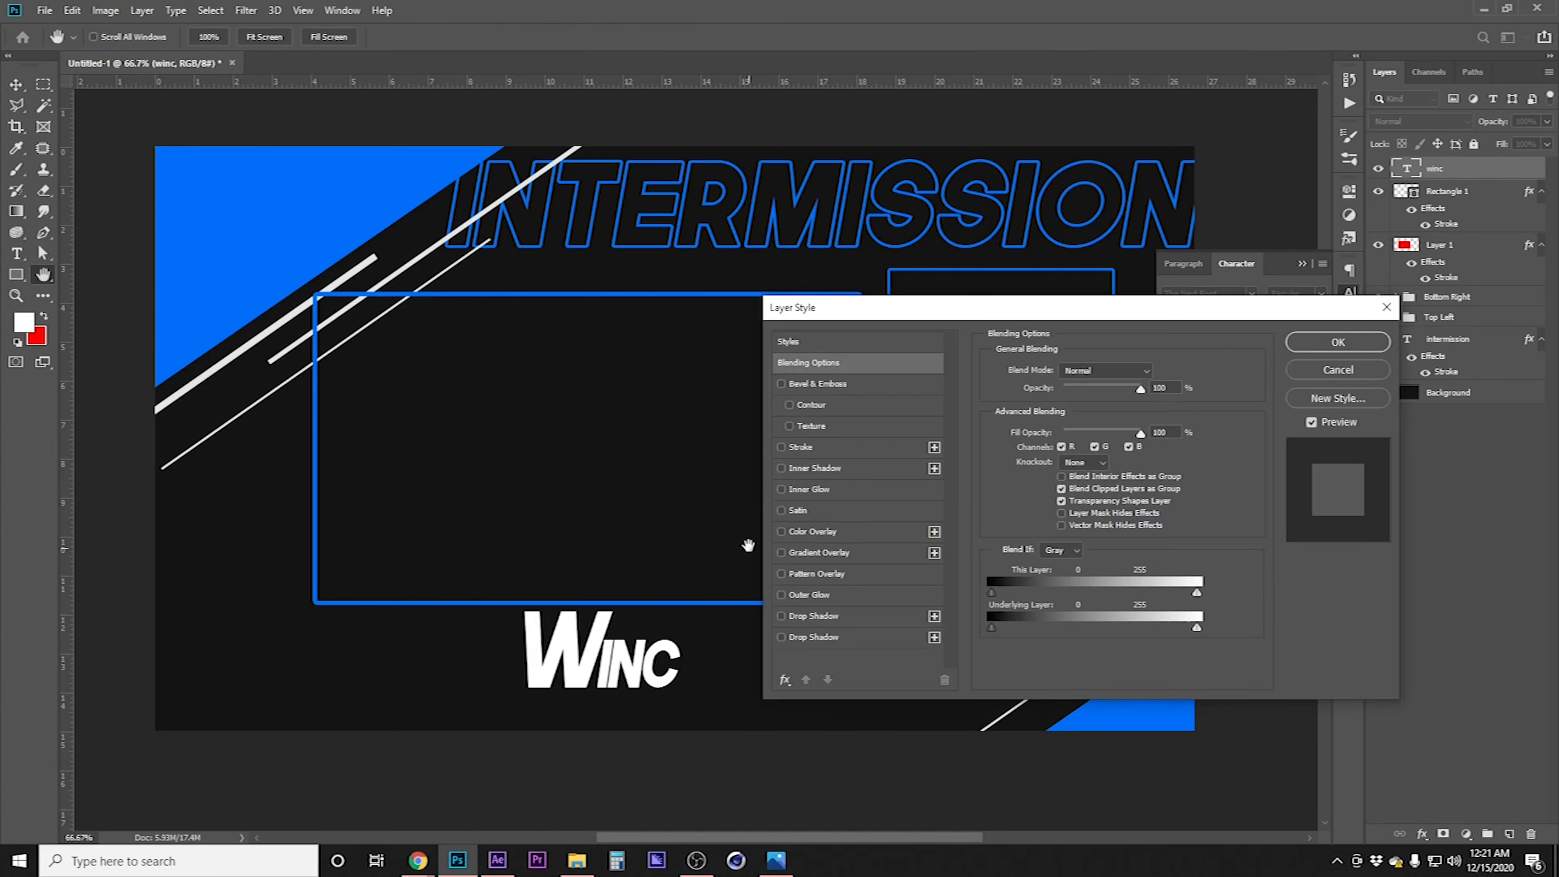
left_click(824, 552)
left_click(1098, 408)
double_click(1120, 493)
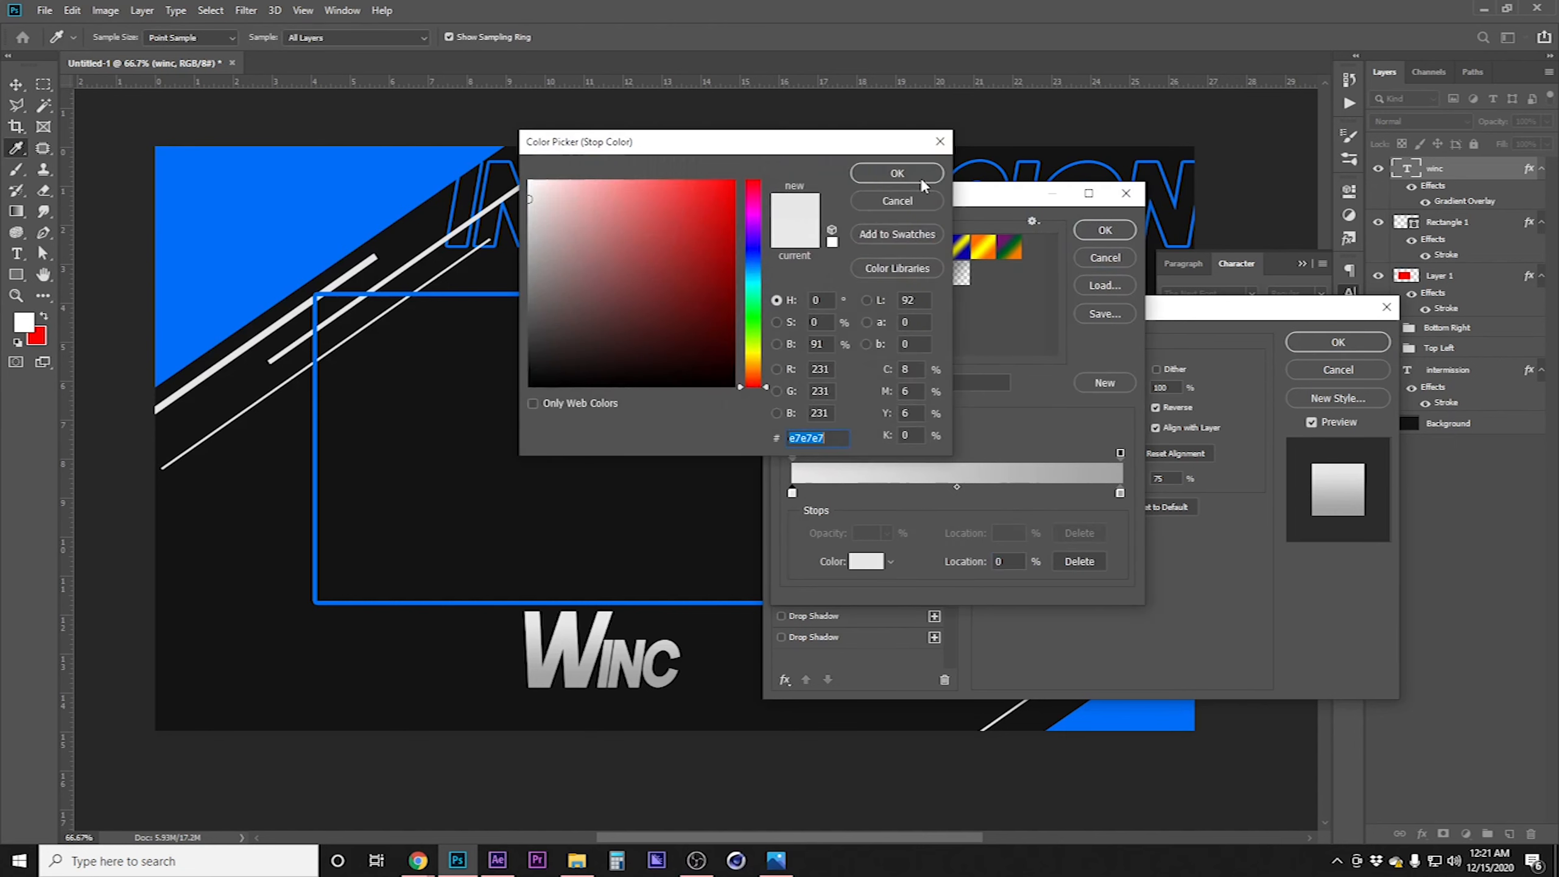
left_click(532, 276)
left_click(897, 173)
left_click(1104, 230)
mouse_move(1086, 481)
left_mouse_down()
mouse_move(967, 484)
mouse_move(1089, 494)
left_mouse_up()
left_click(799, 446)
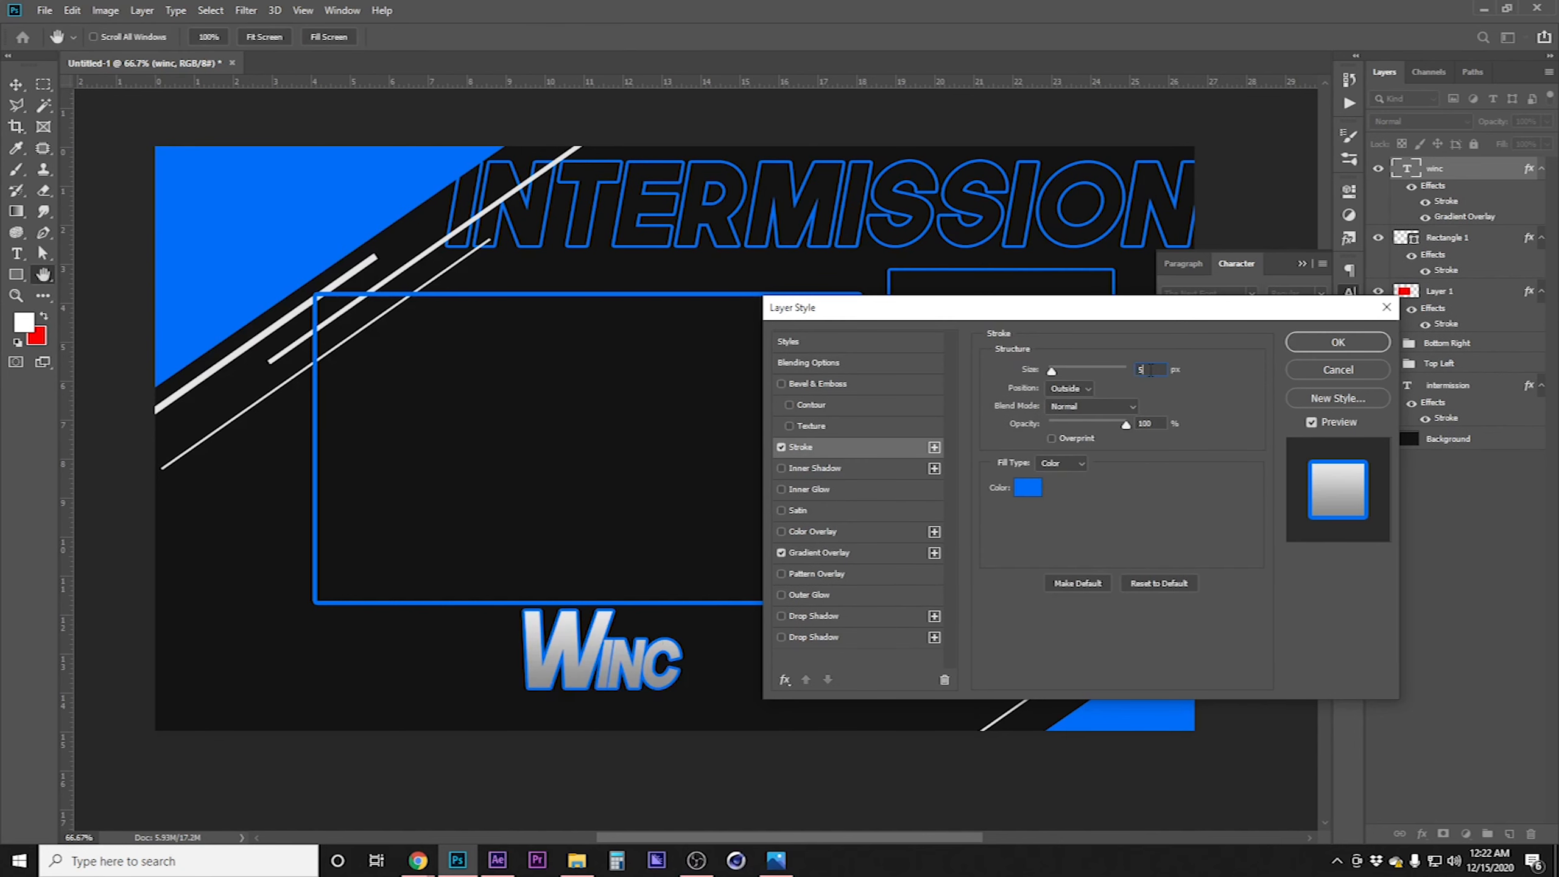
key("Return")
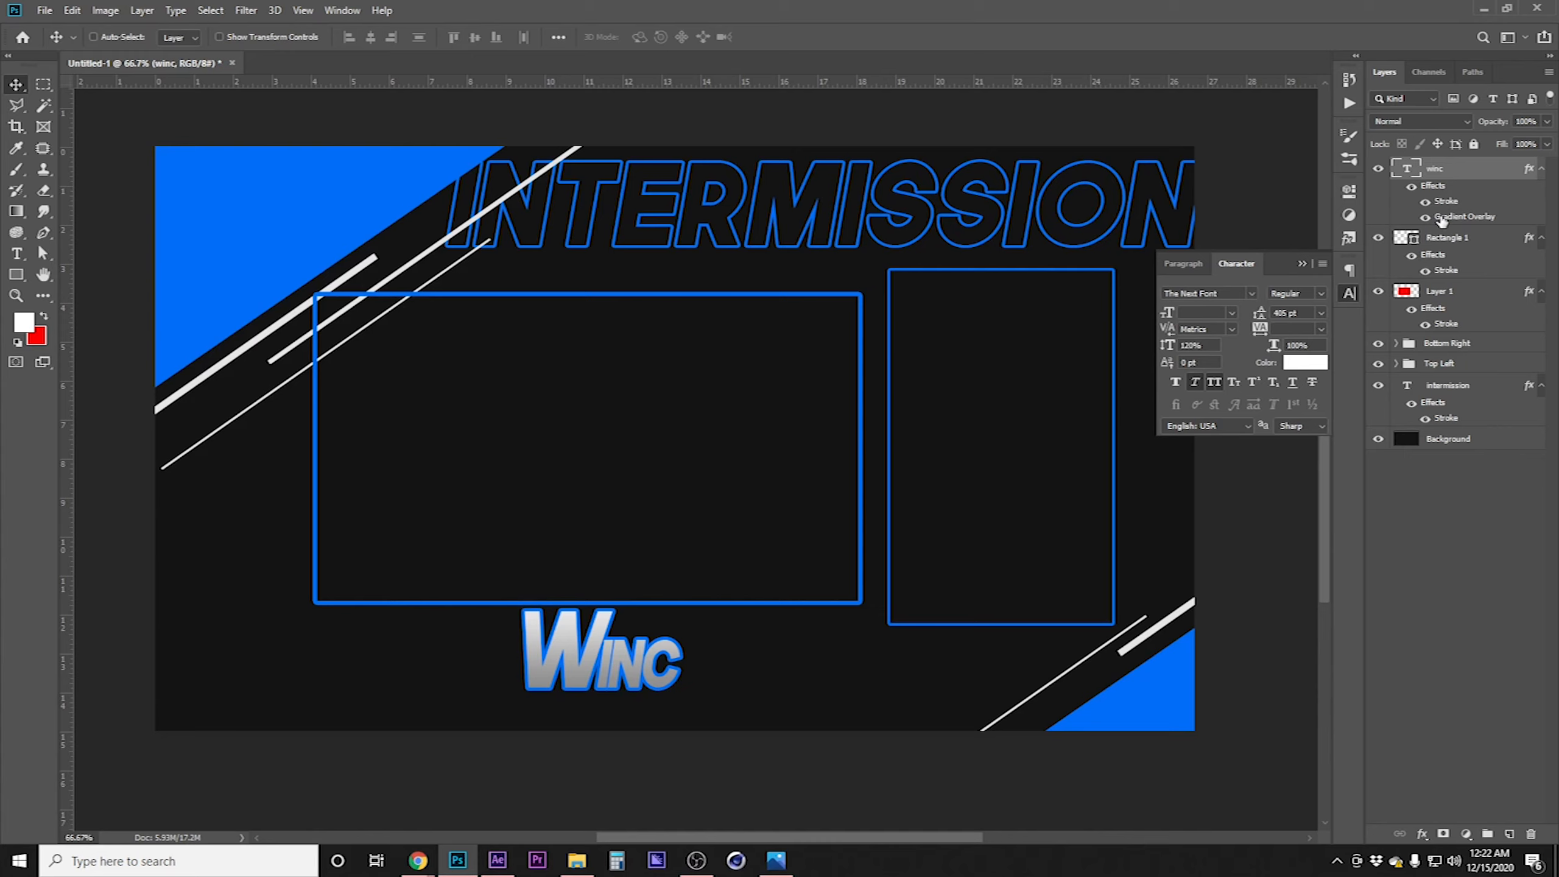
Resize the WINC text and move it onto the bottom edge of the left box
key("ctrl+t")
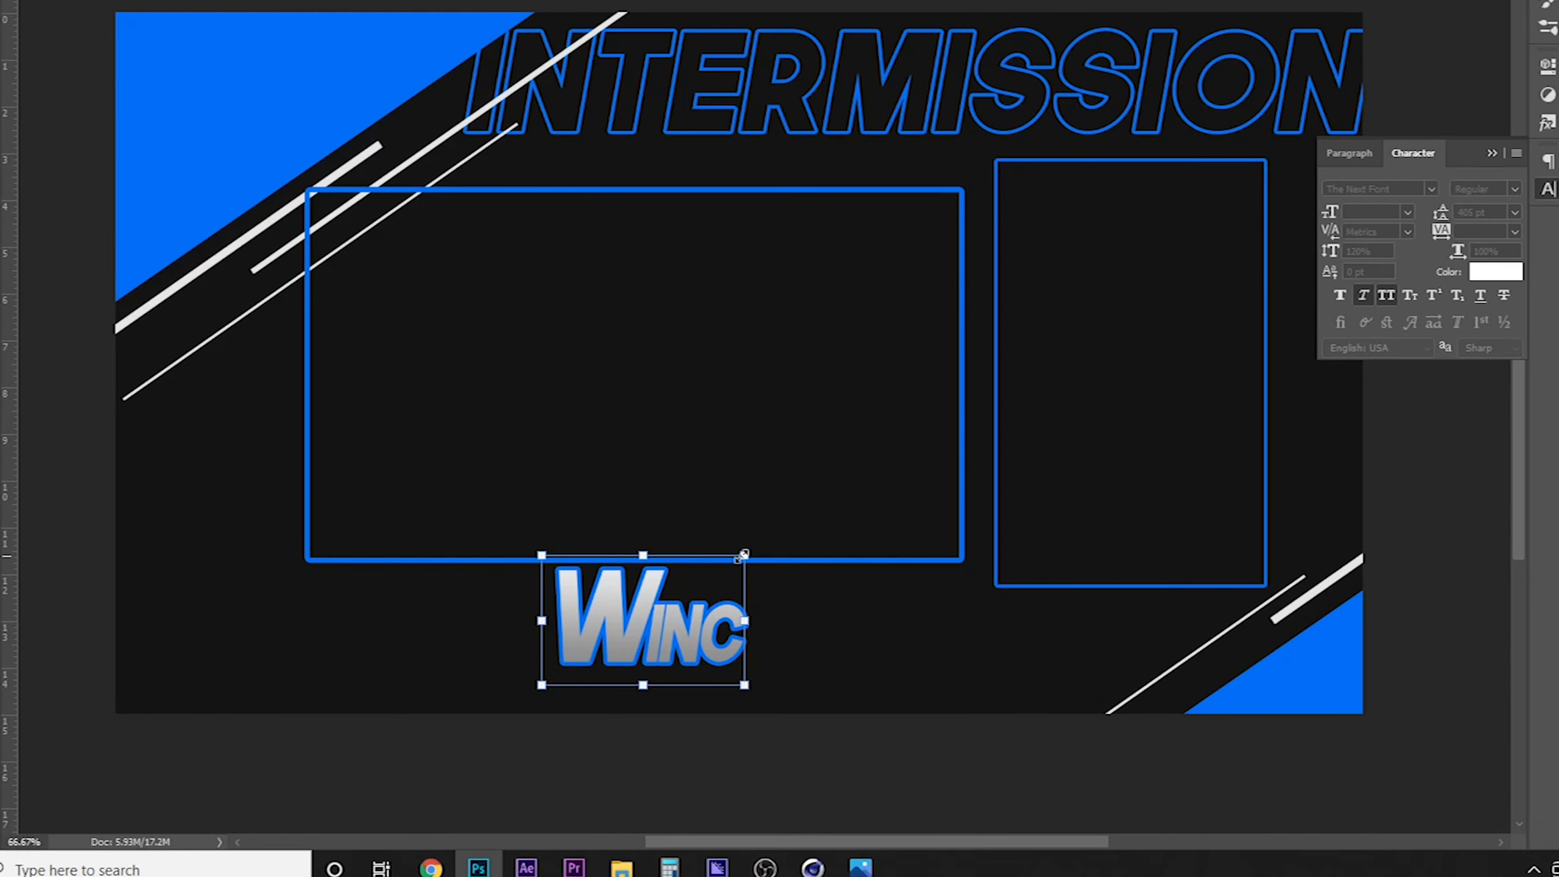
left_click_drag(678, 598, 1013, 353)
left_click_drag(1145, 260, 1429, 18)
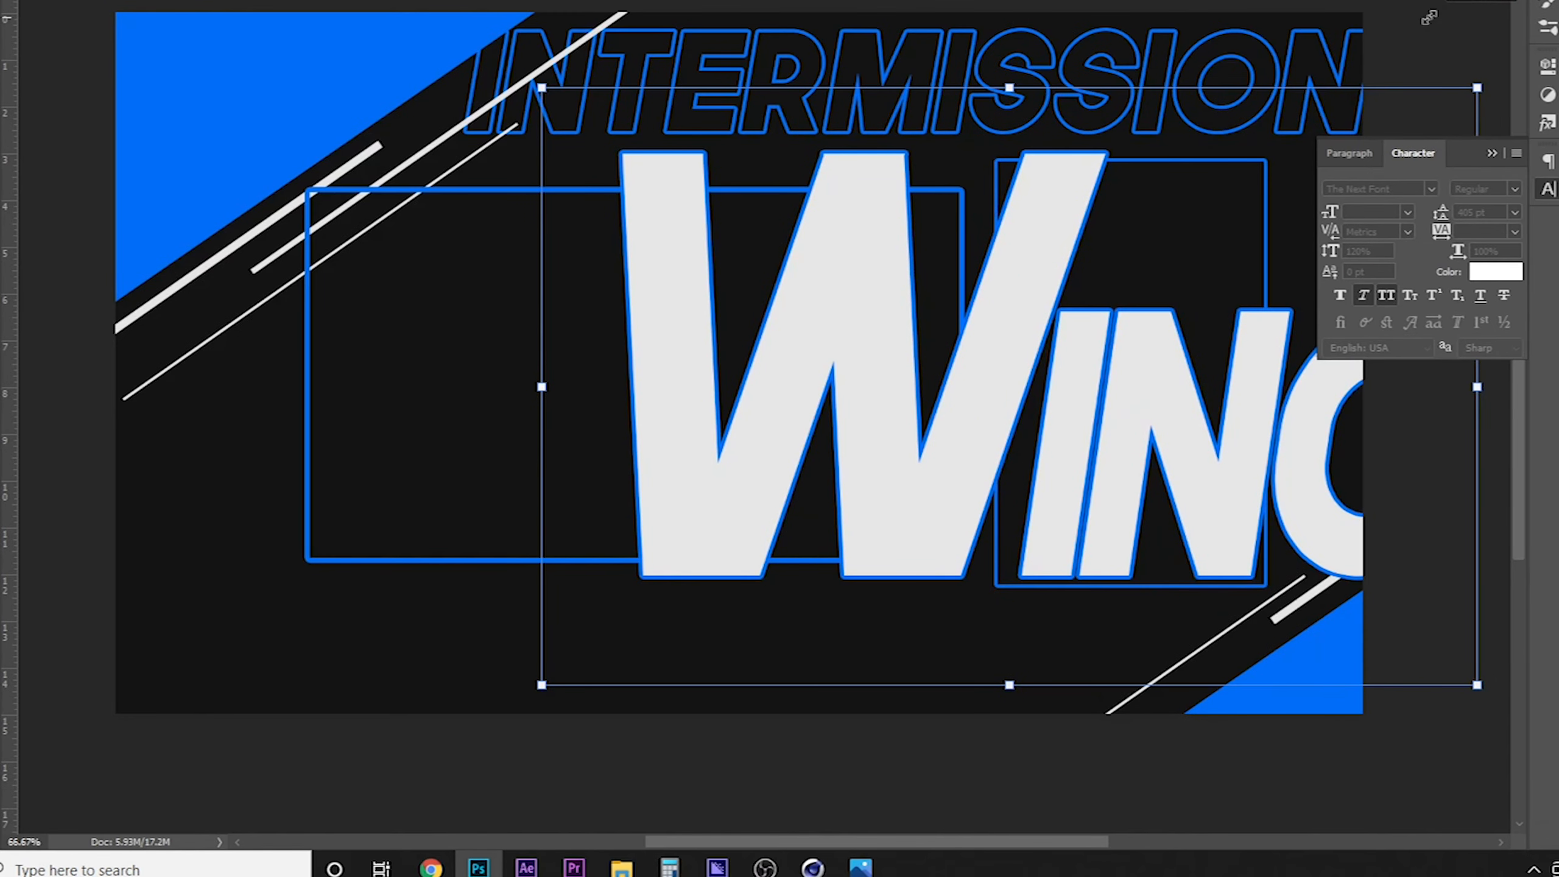
key("Return")
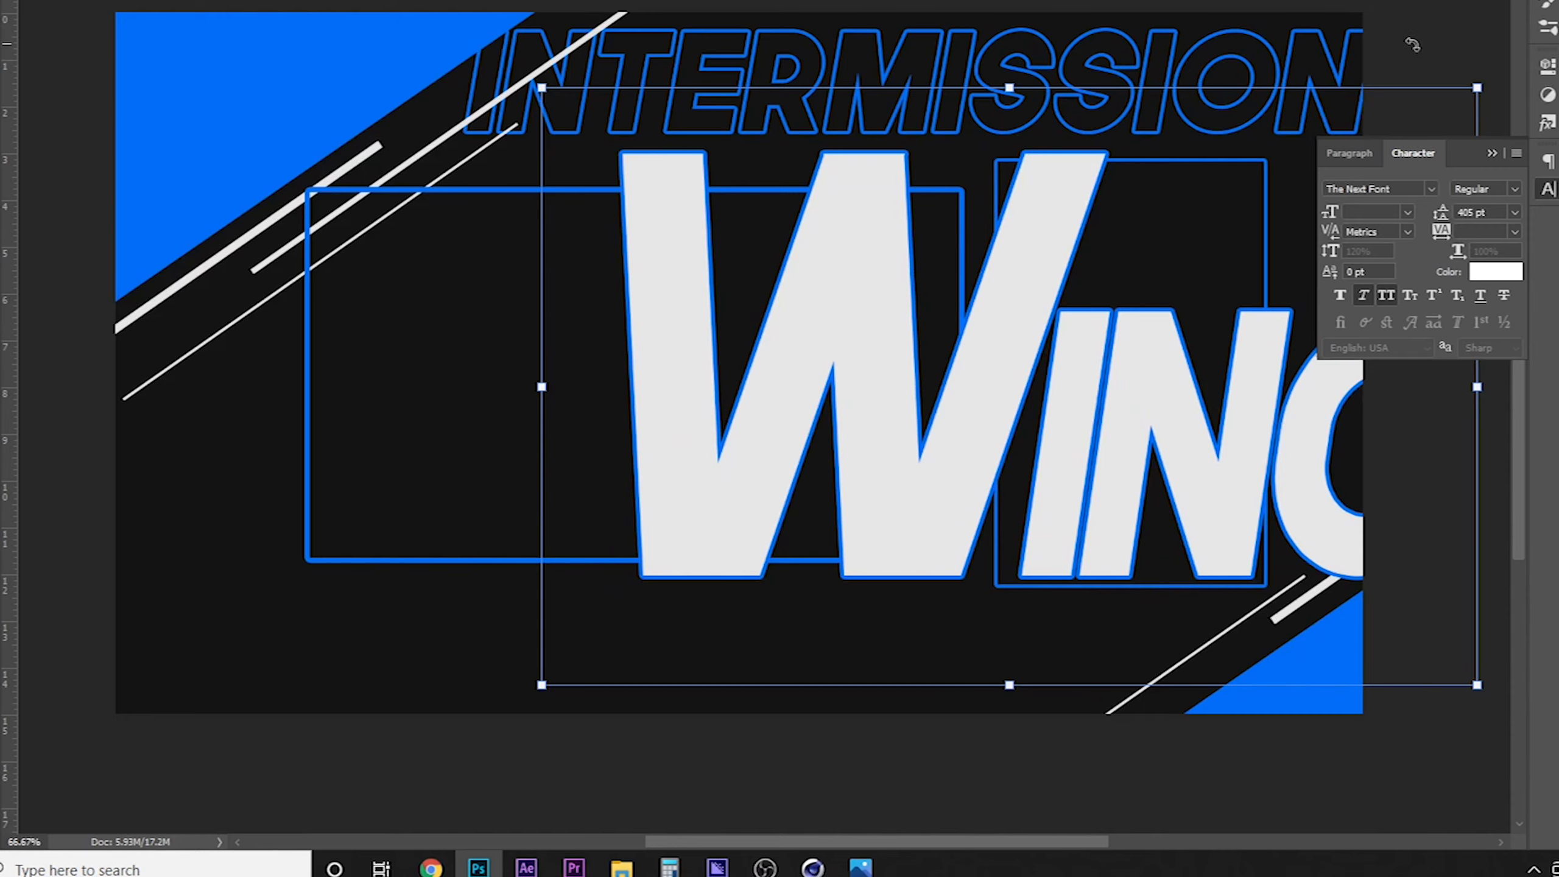
left_click_drag(1467, 80, 849, 587)
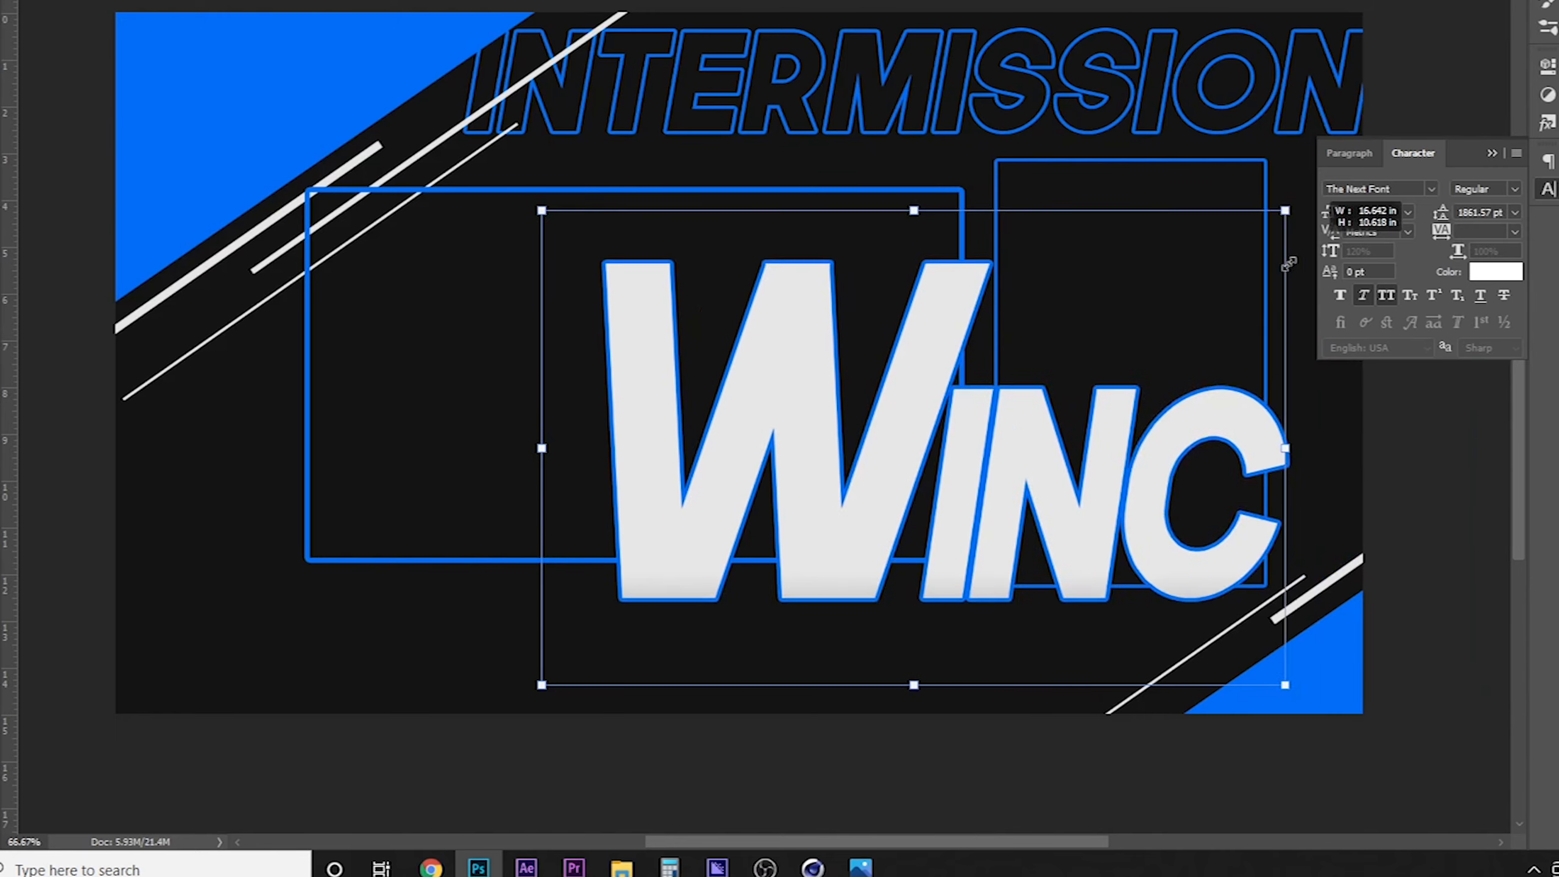
left_click_drag(1032, 509, 786, 596)
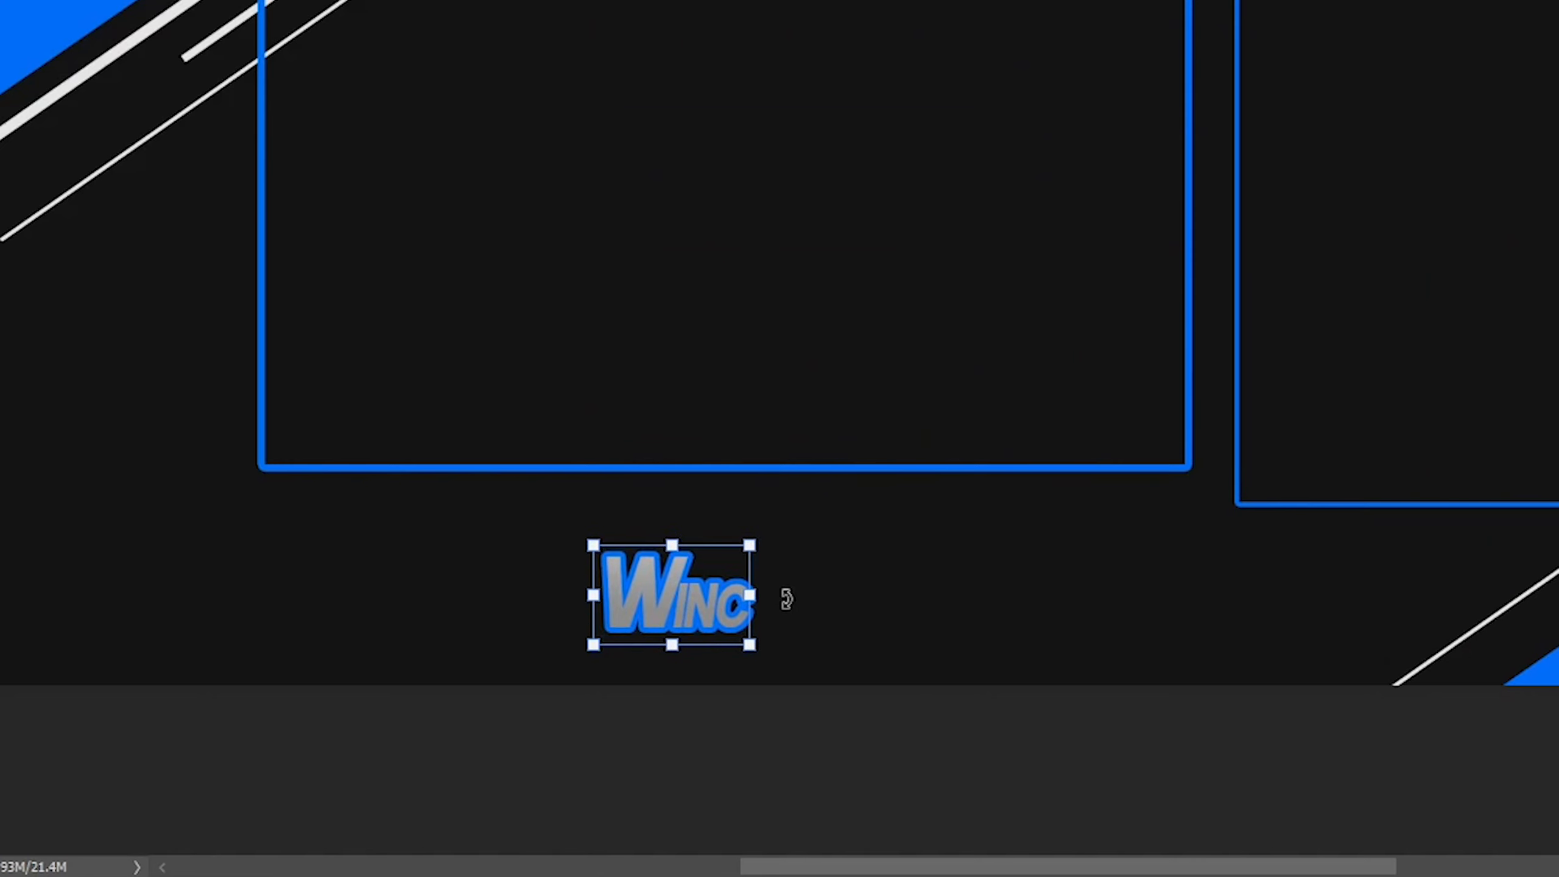
key("Return")
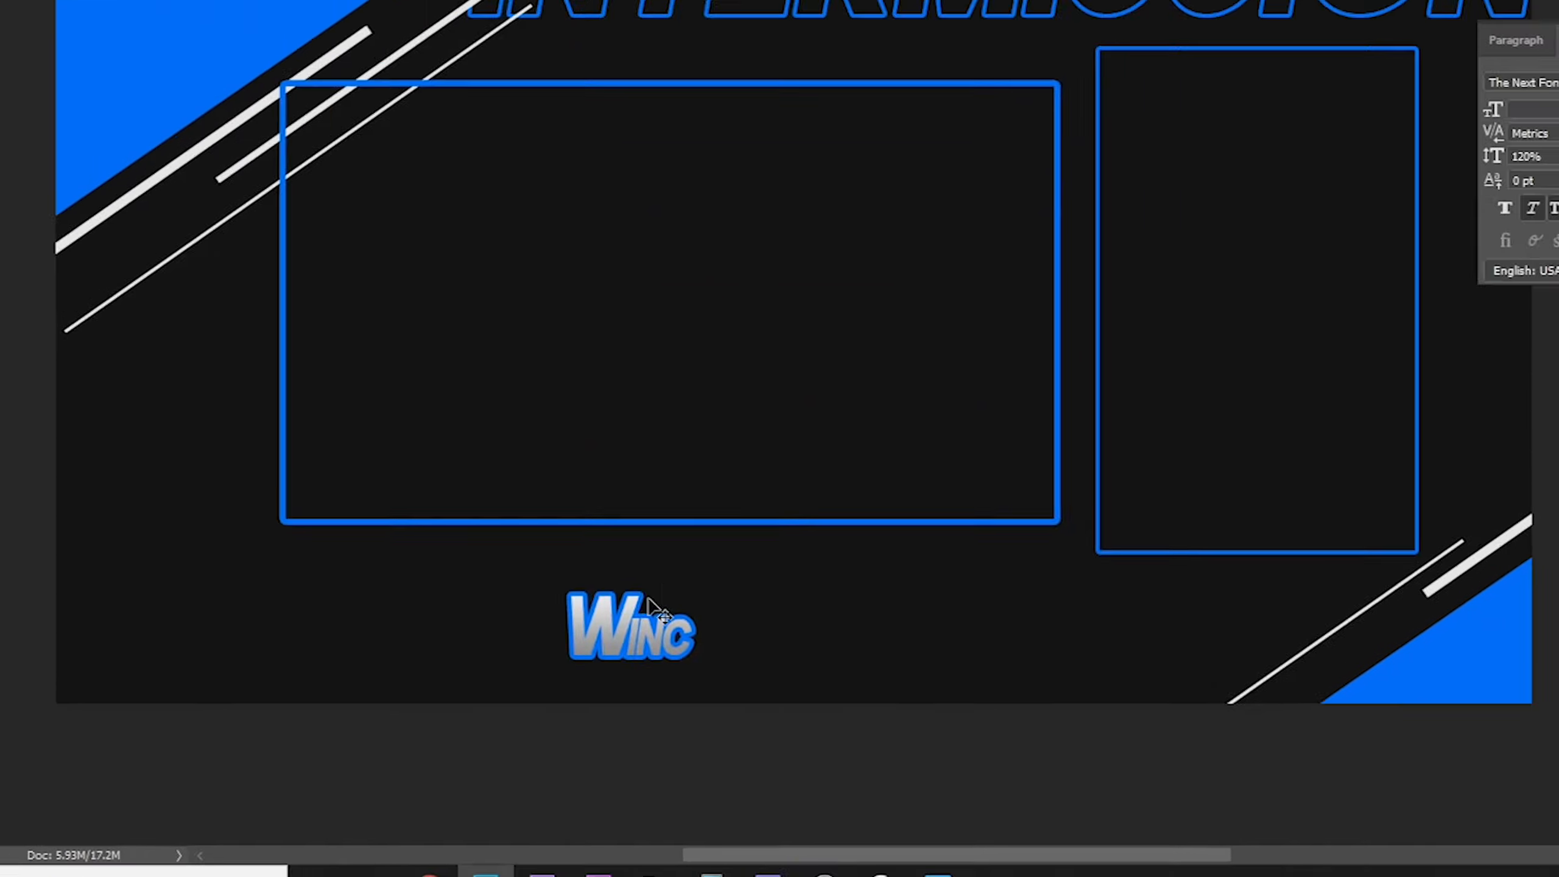
left_click_drag(656, 607, 679, 512)
left_click_drag(594, 596, 592, 596)
Scale the WINC text to 90%
key("ctrl+t")
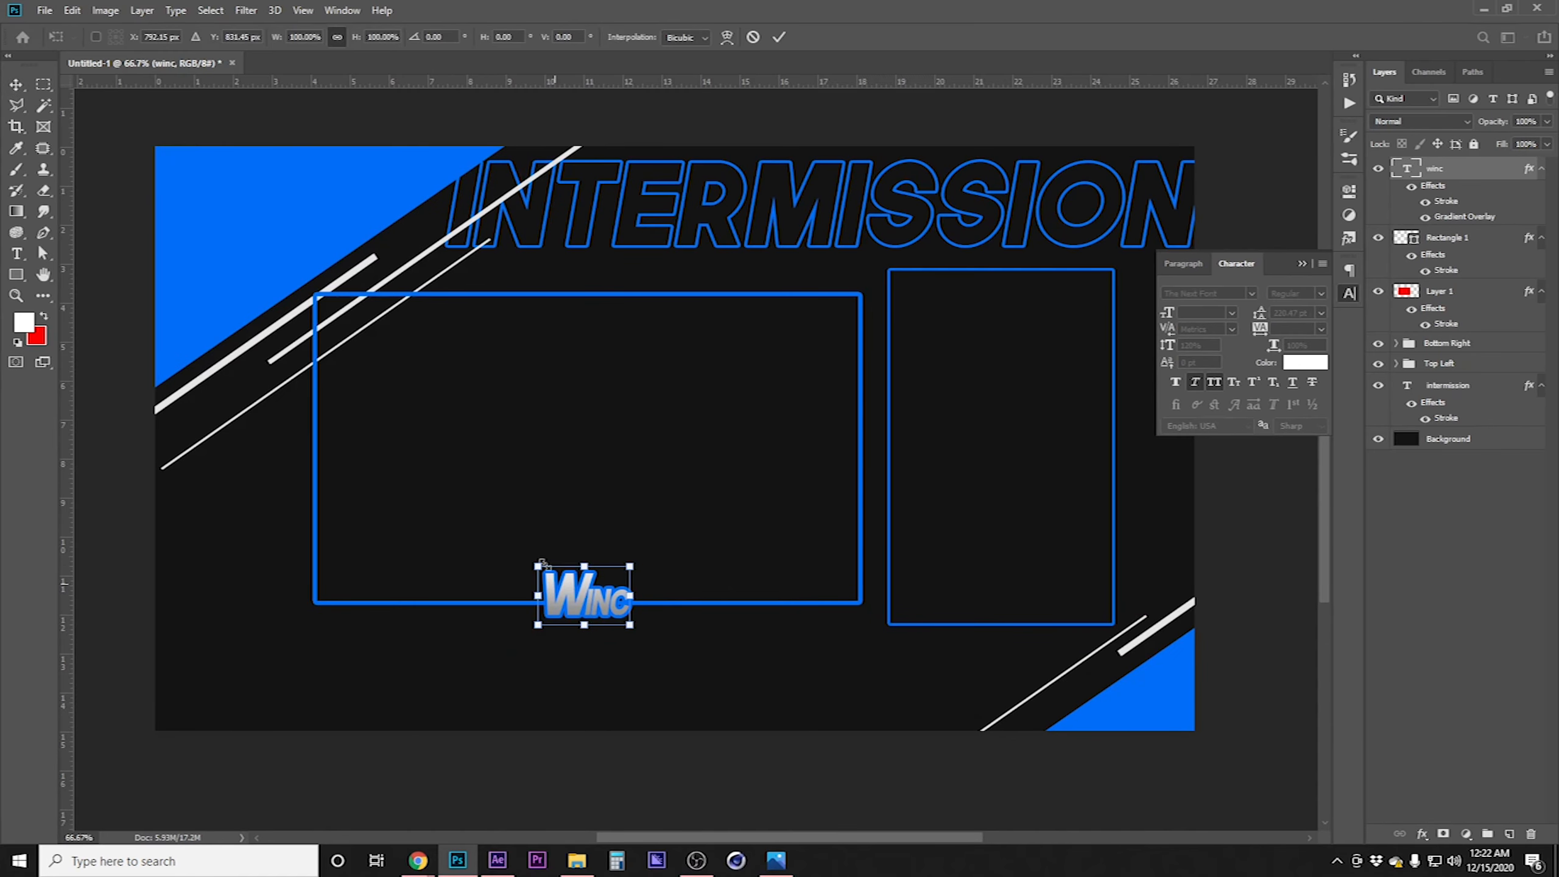
type("90")
key("Return")
key("Return")
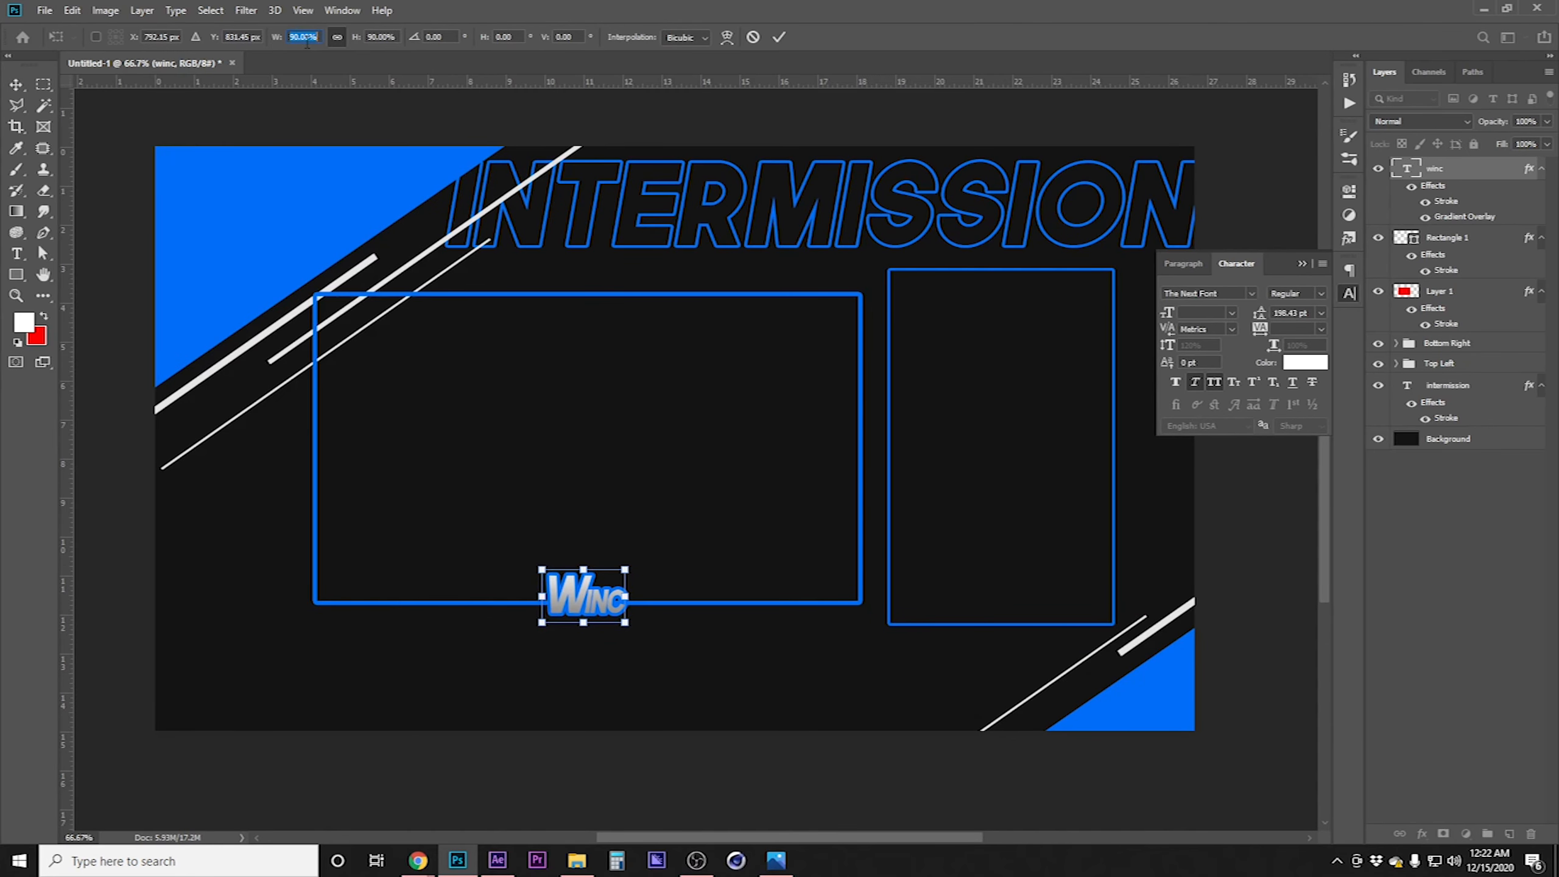
Reduce the WINC text's stroke size to 4 px and nudge the text to the right
double_click(1496, 176)
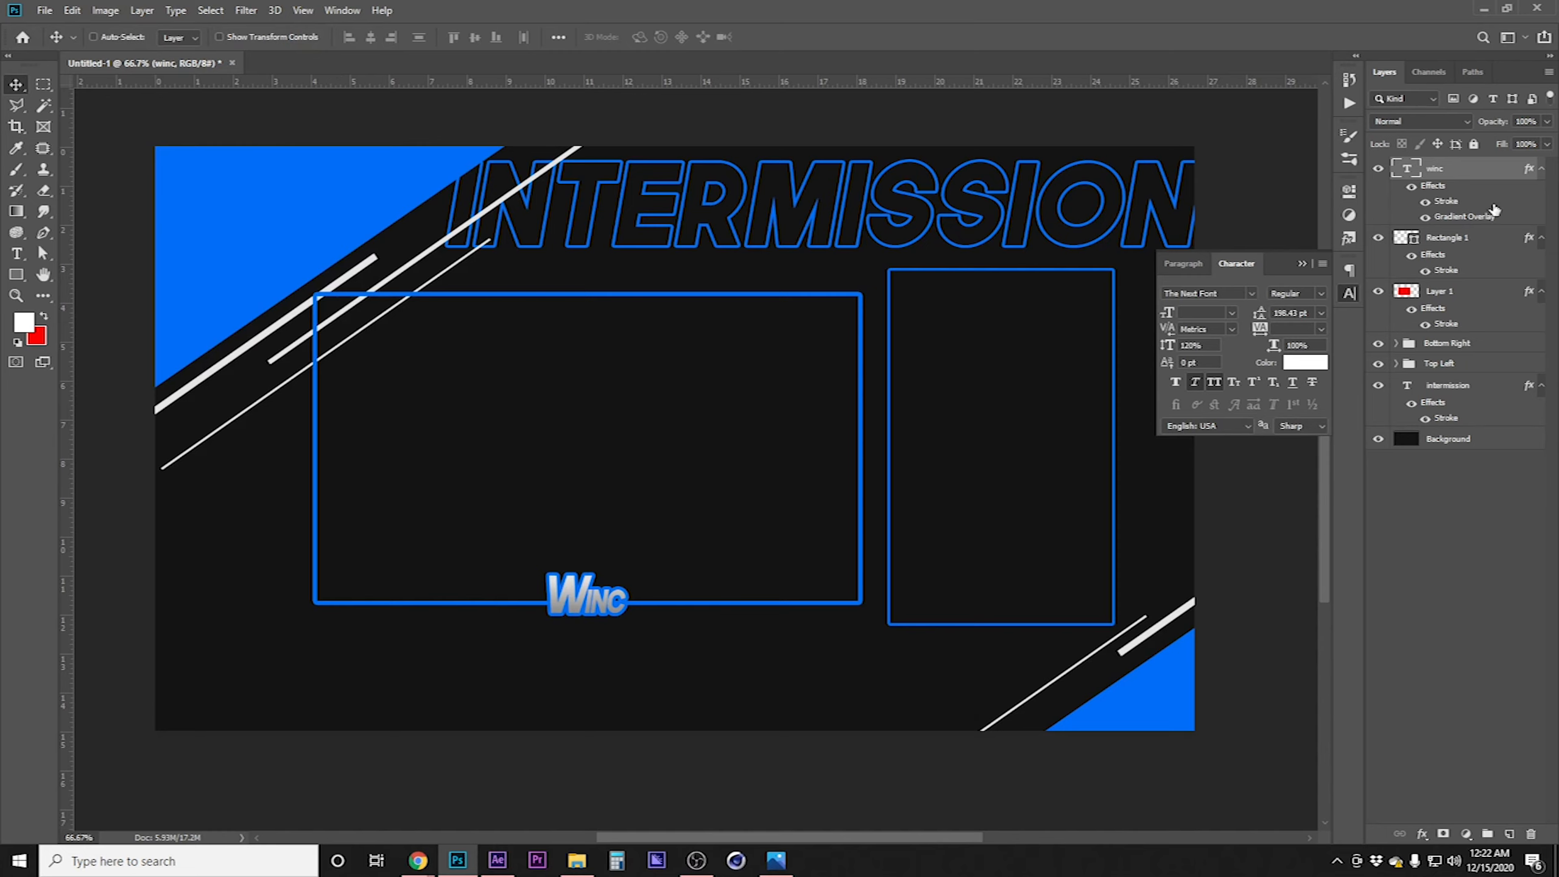
left_click(809, 447)
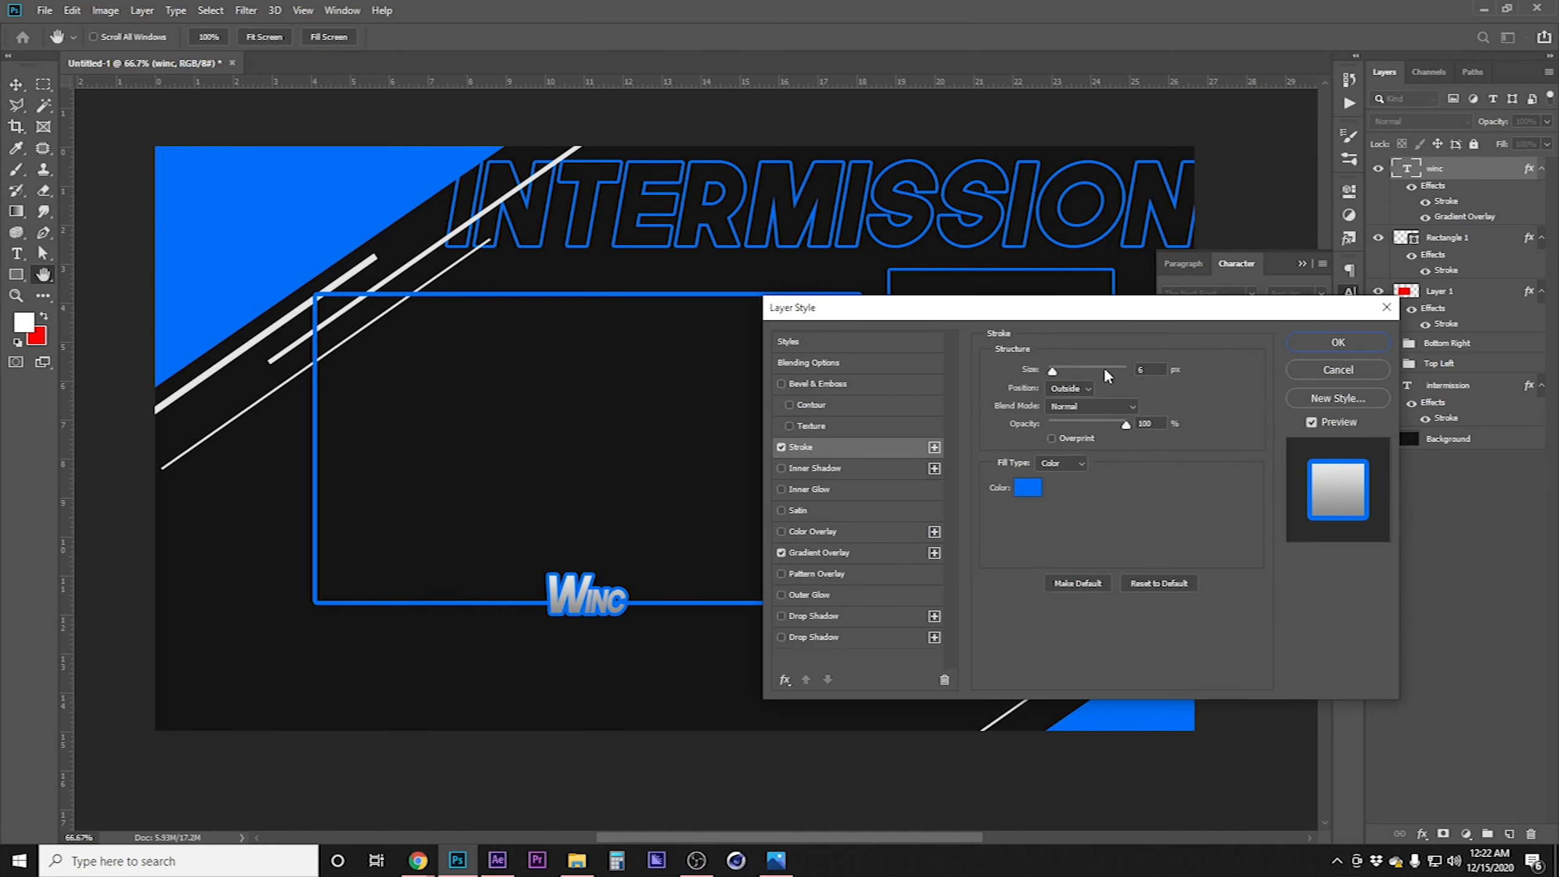
key("Down")
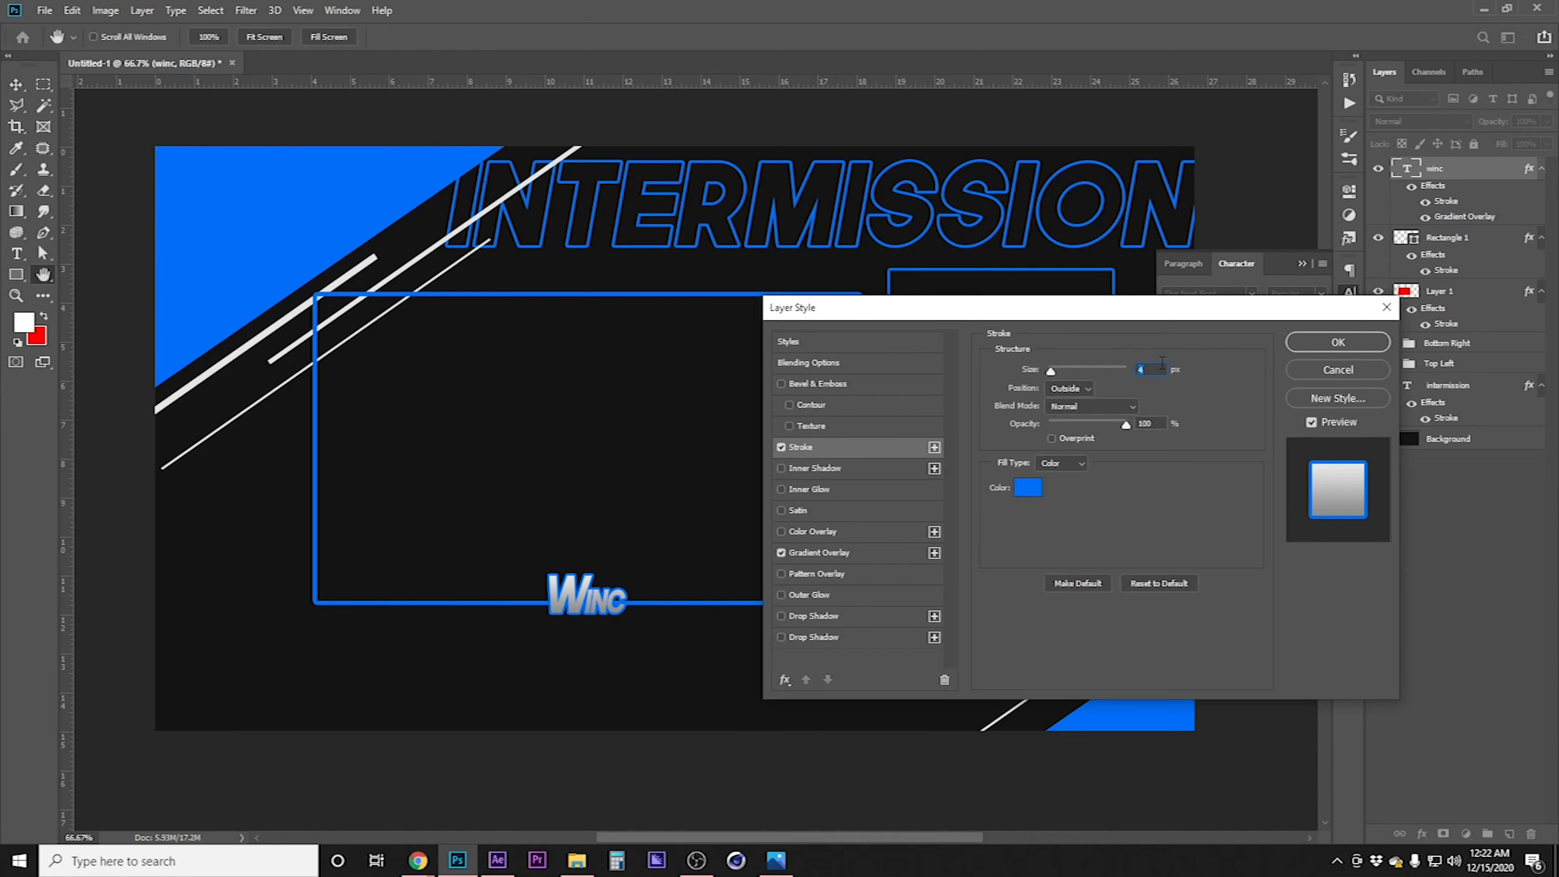
left_click(1337, 344)
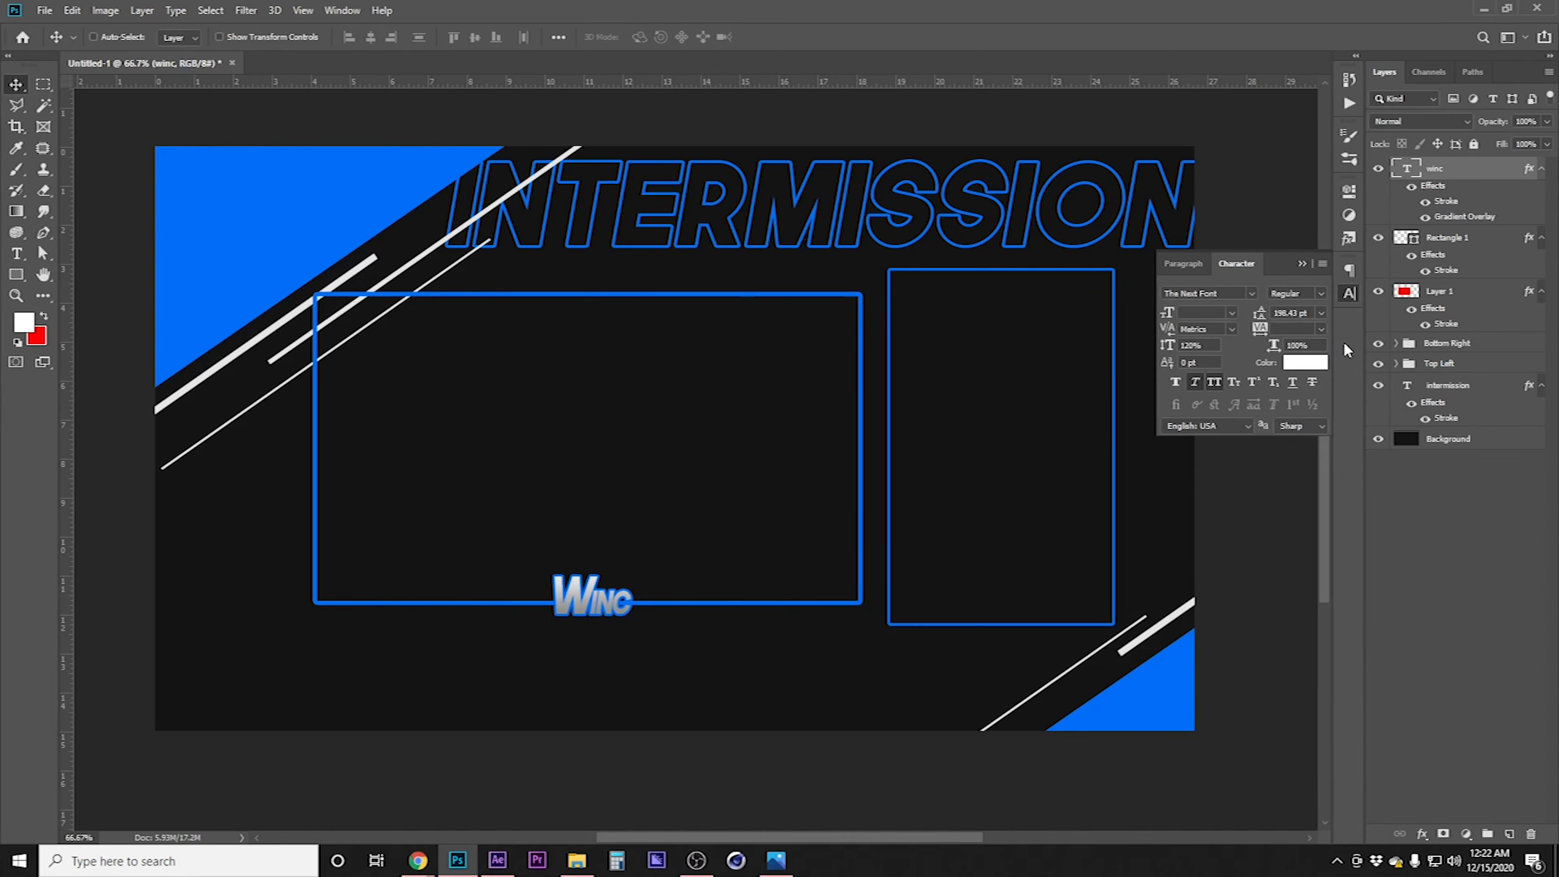
key("shift+Right")
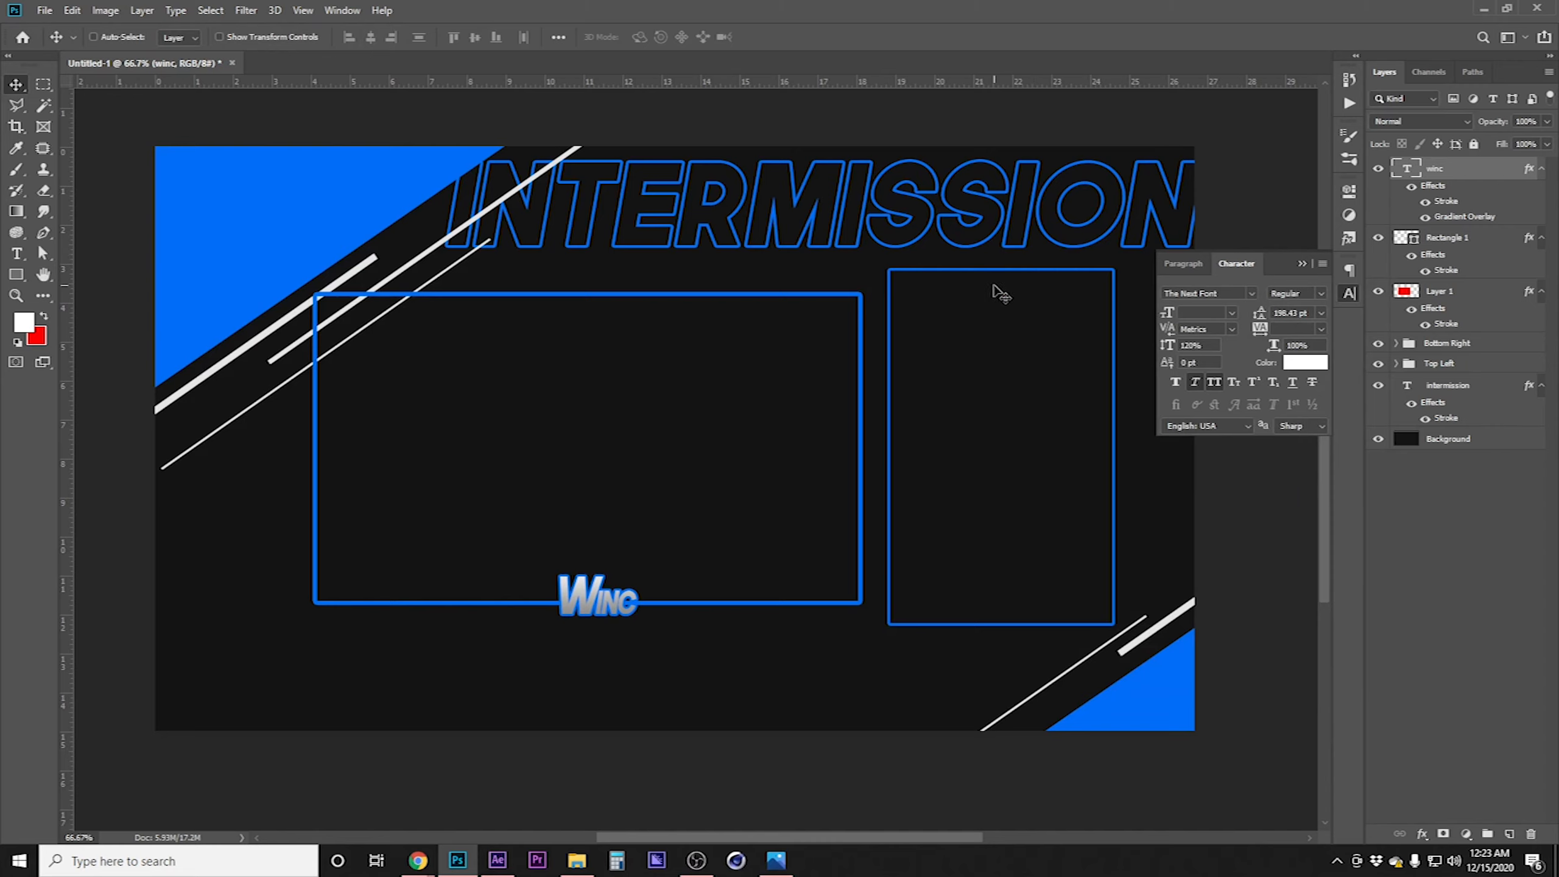
left_click(1341, 292)
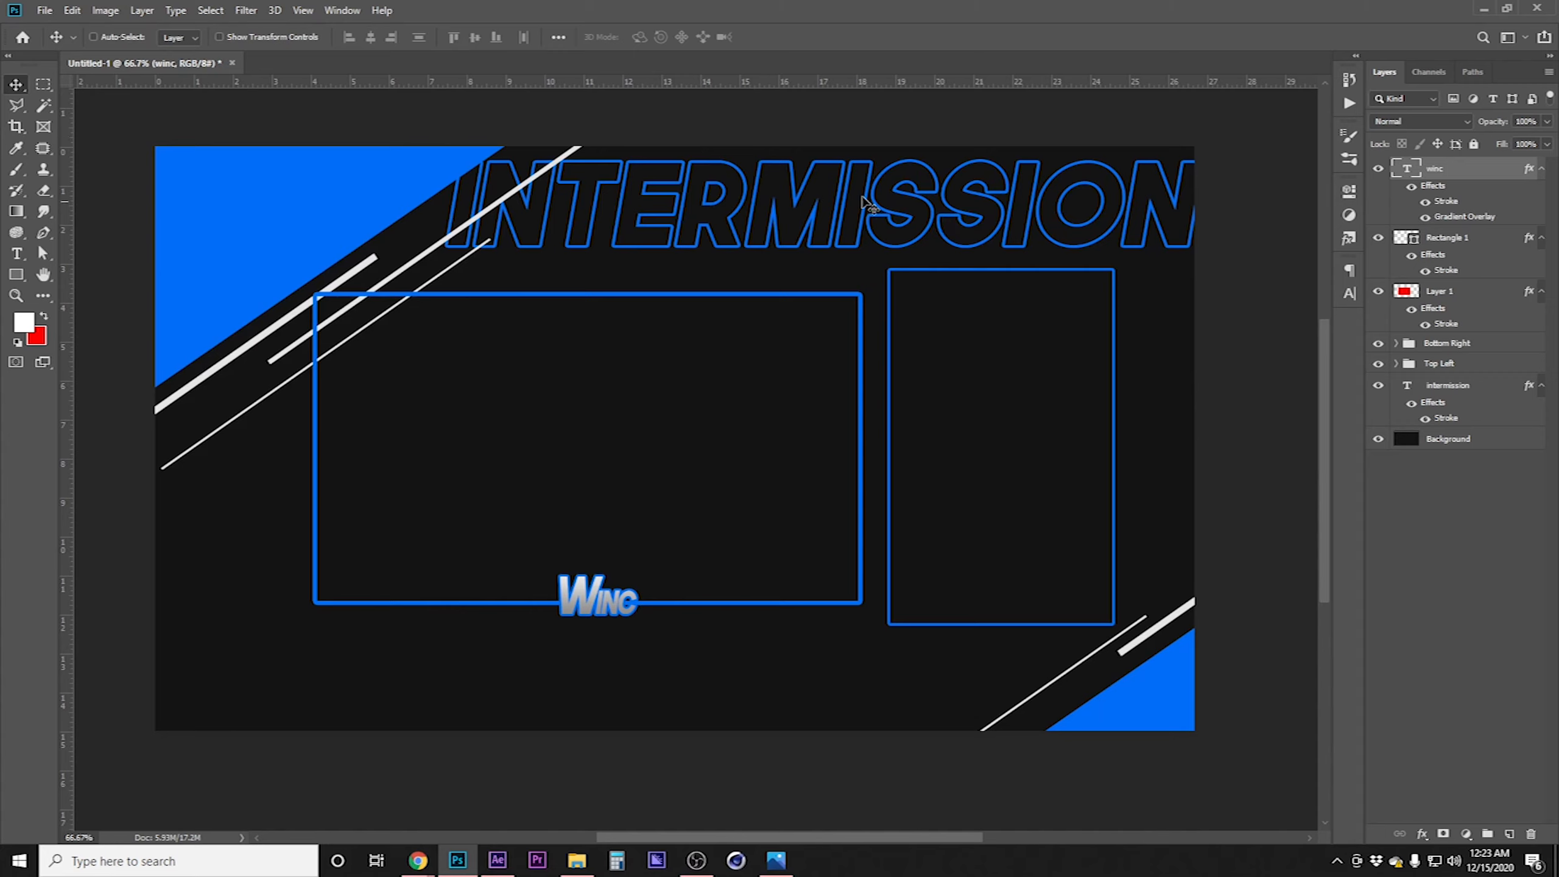
Place the Twitter Bird image, scale it to 8% and move it to the canvas's bottom-left corner
key("alt+Tab")
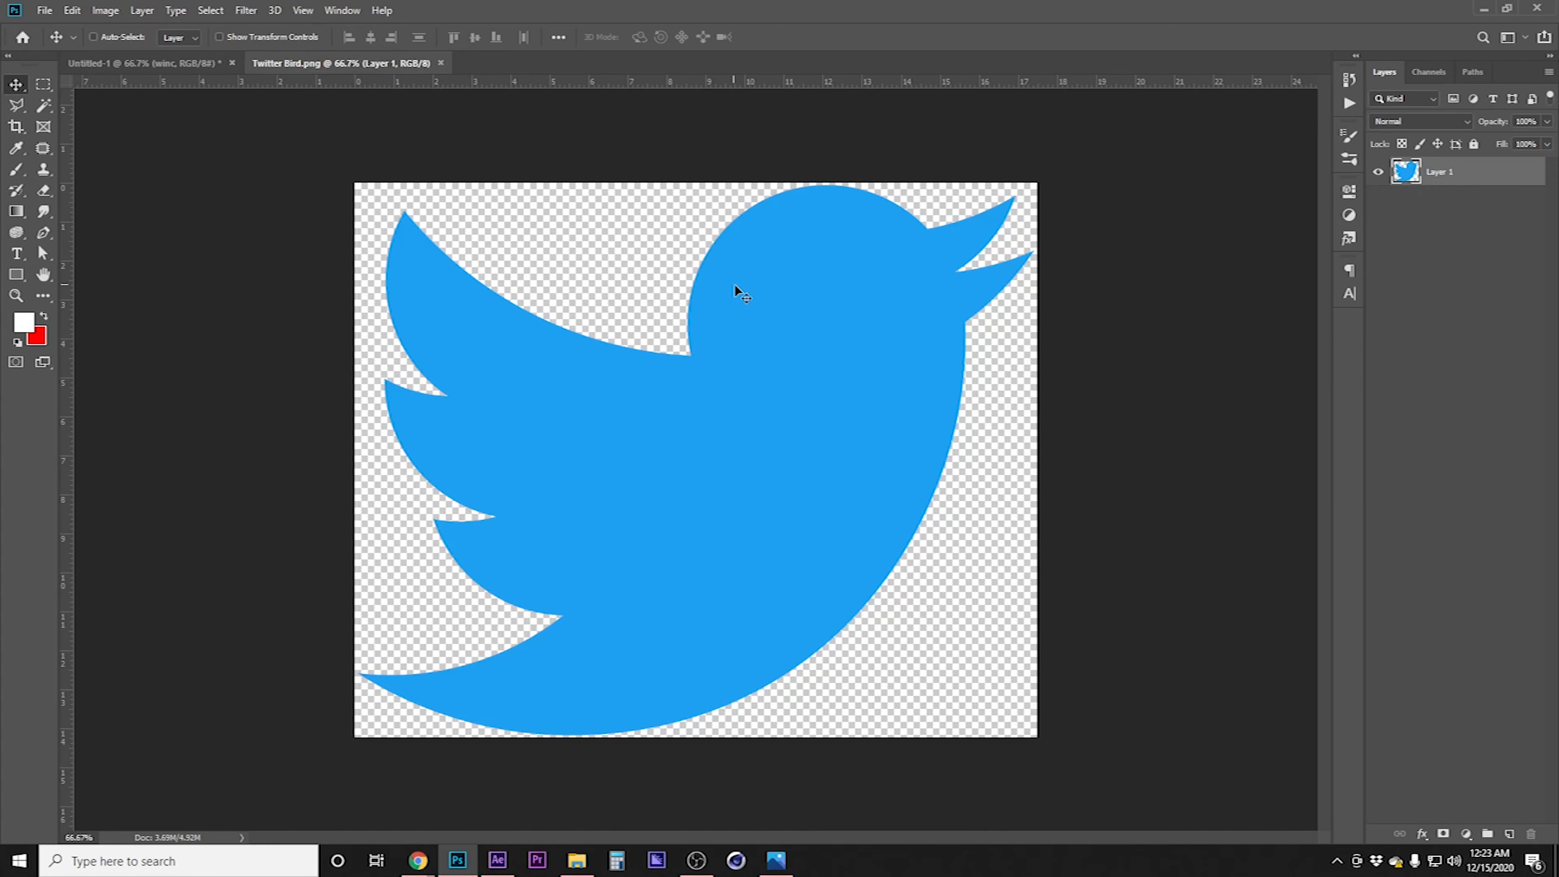
left_click(441, 63)
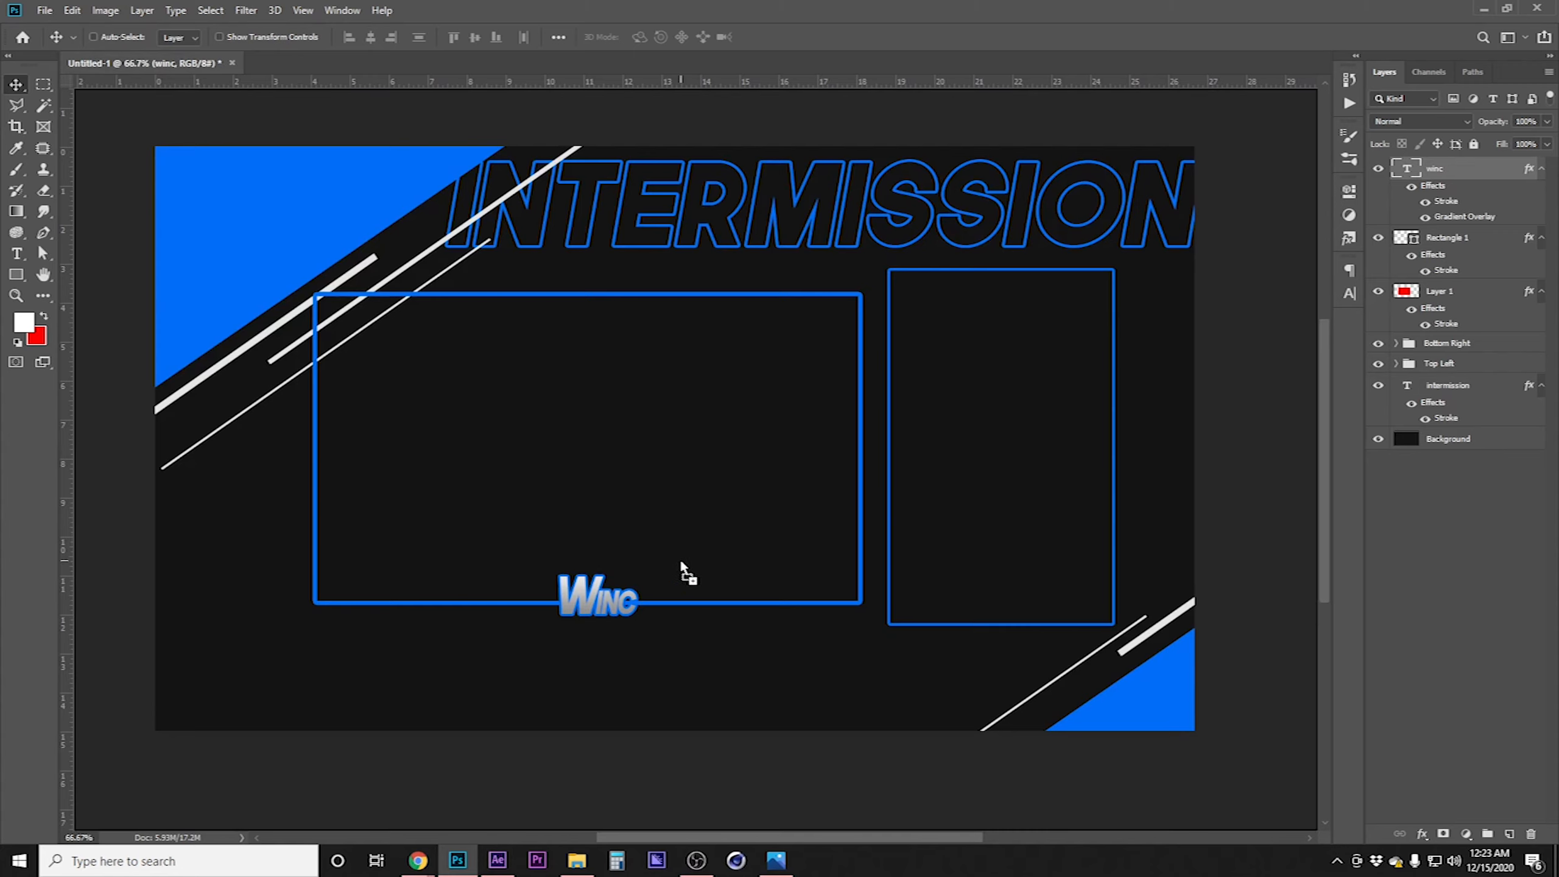
left_click_drag(681, 562, 681, 562)
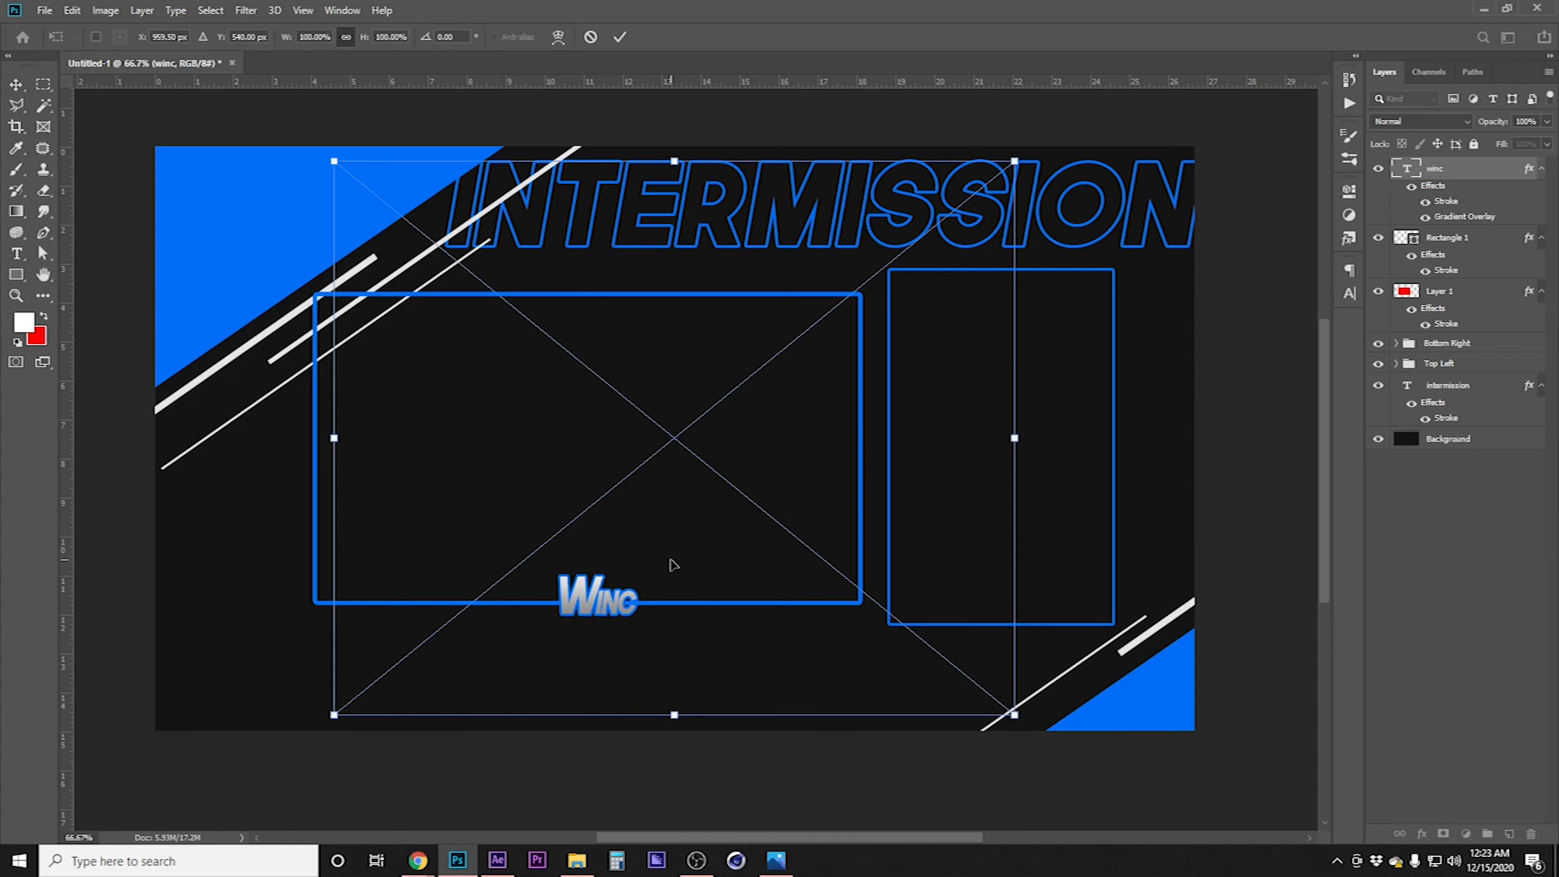
left_click_drag(674, 161, 709, 656)
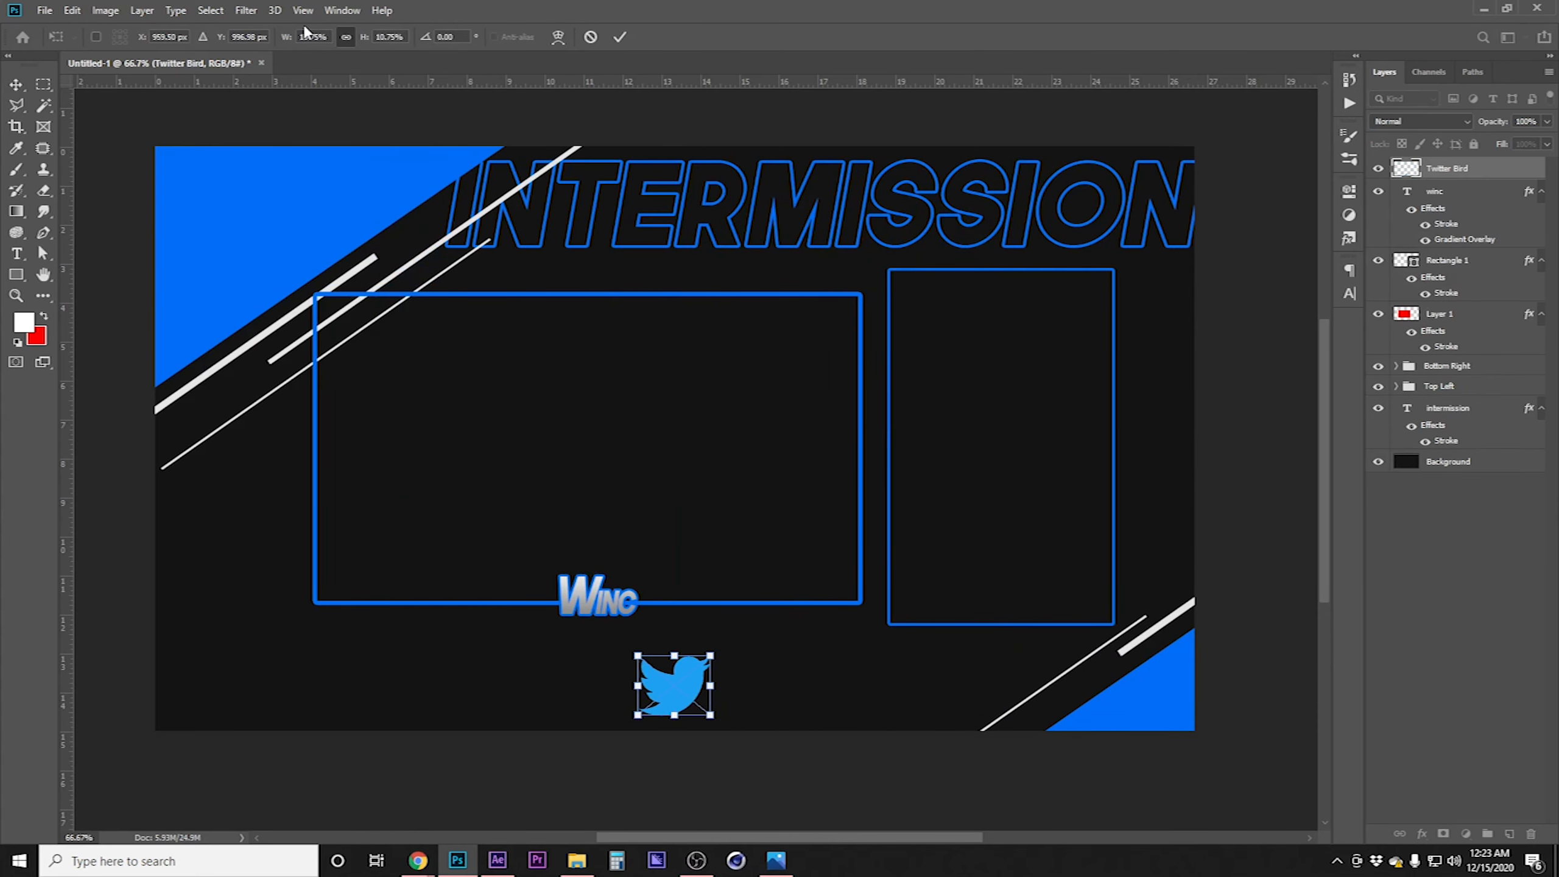
key("Return")
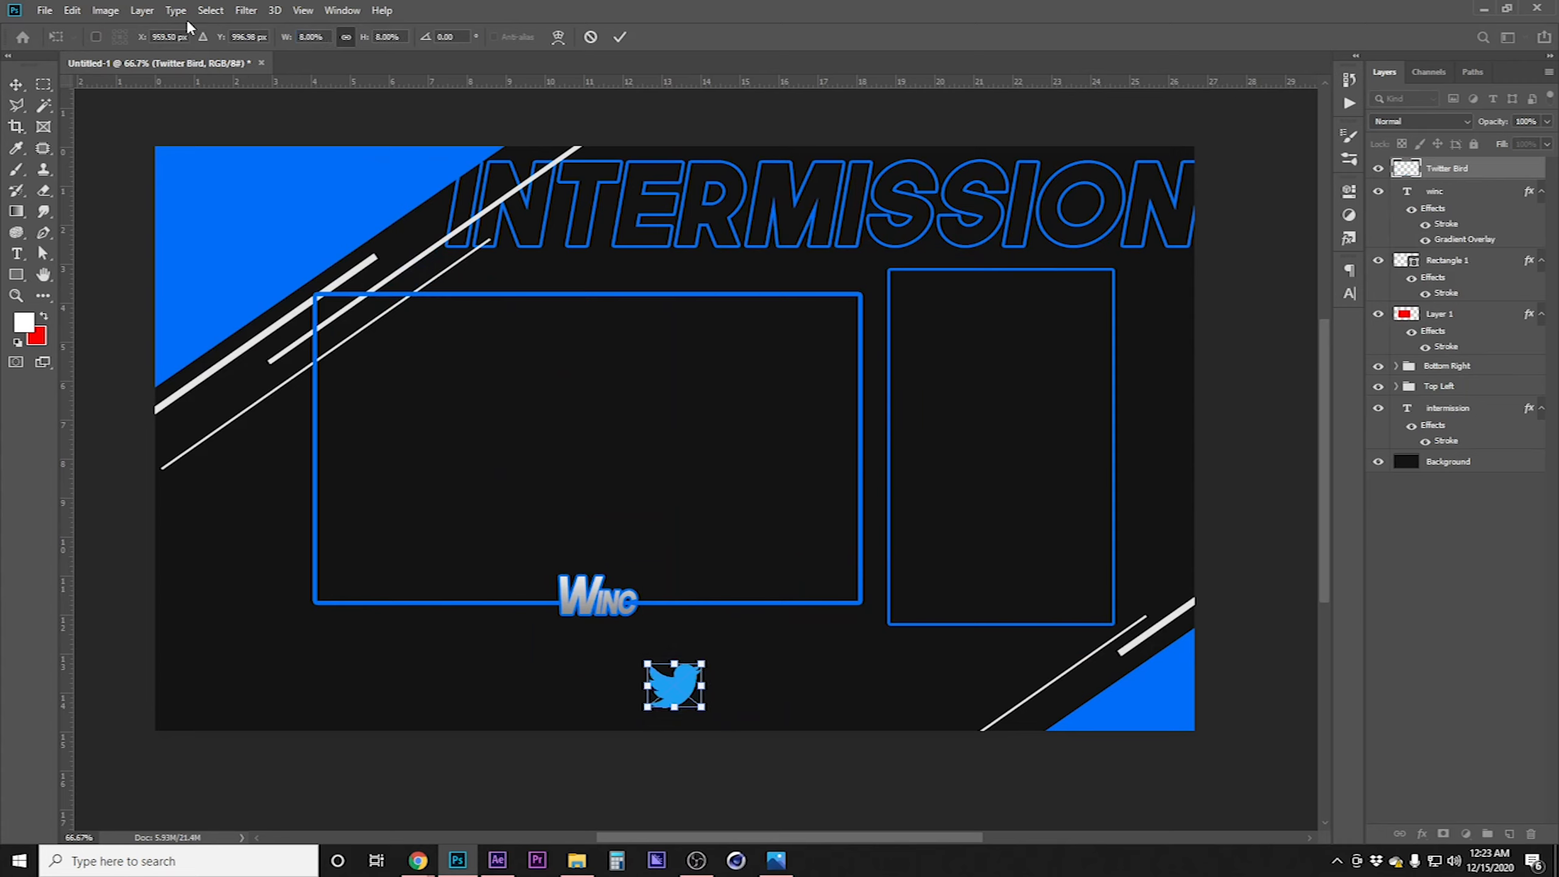
left_click_drag(675, 684, 220, 695)
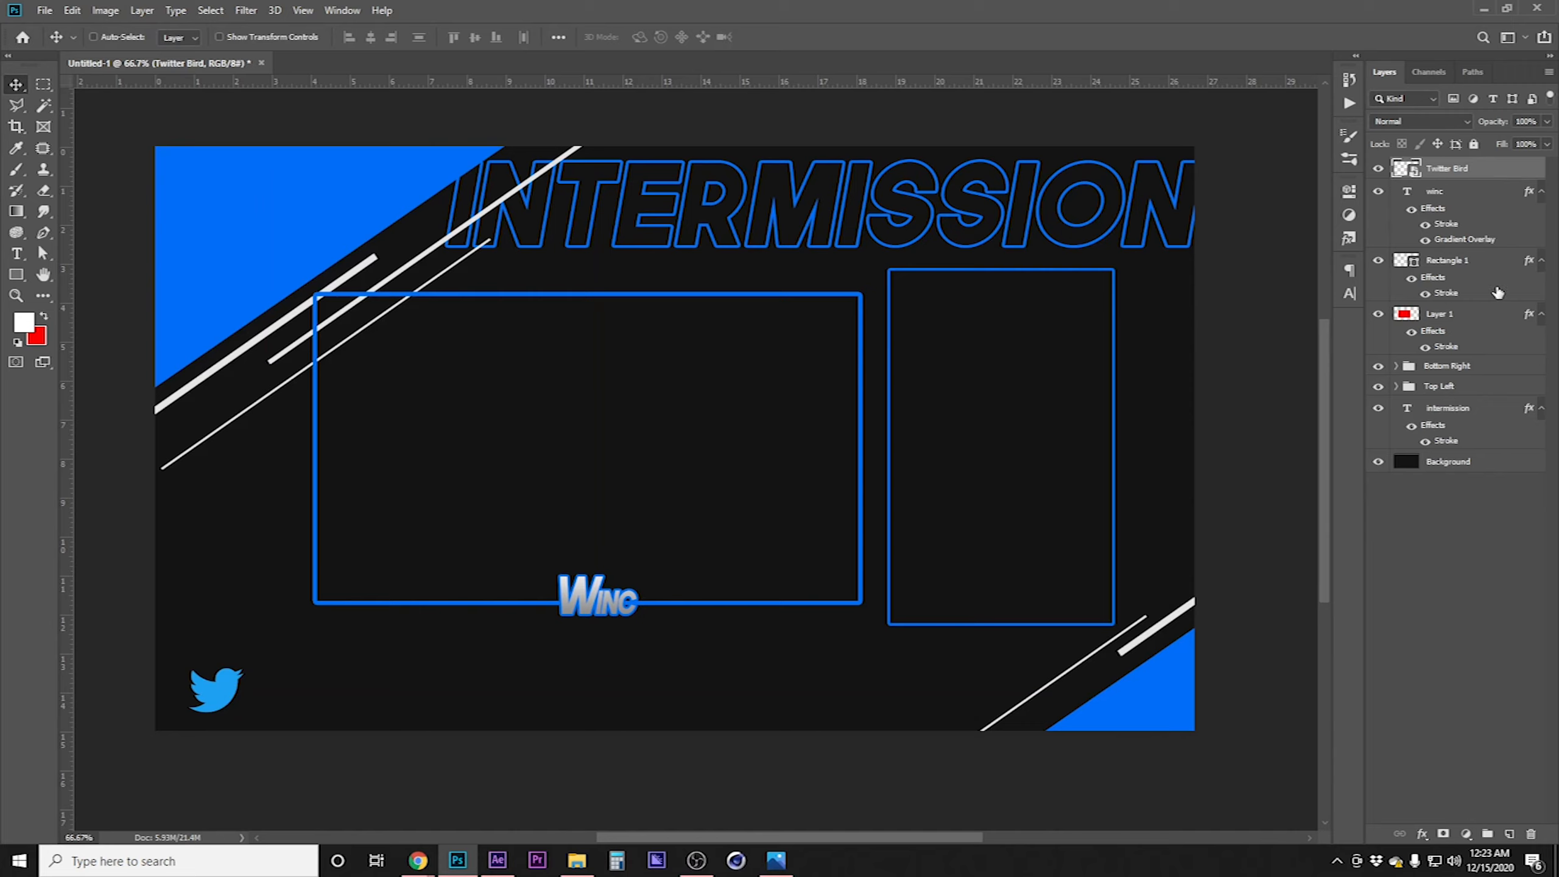
Duplicate the INTERMISSION text layer and move the copy down to the canvas's bottom edge
left_click(1469, 412)
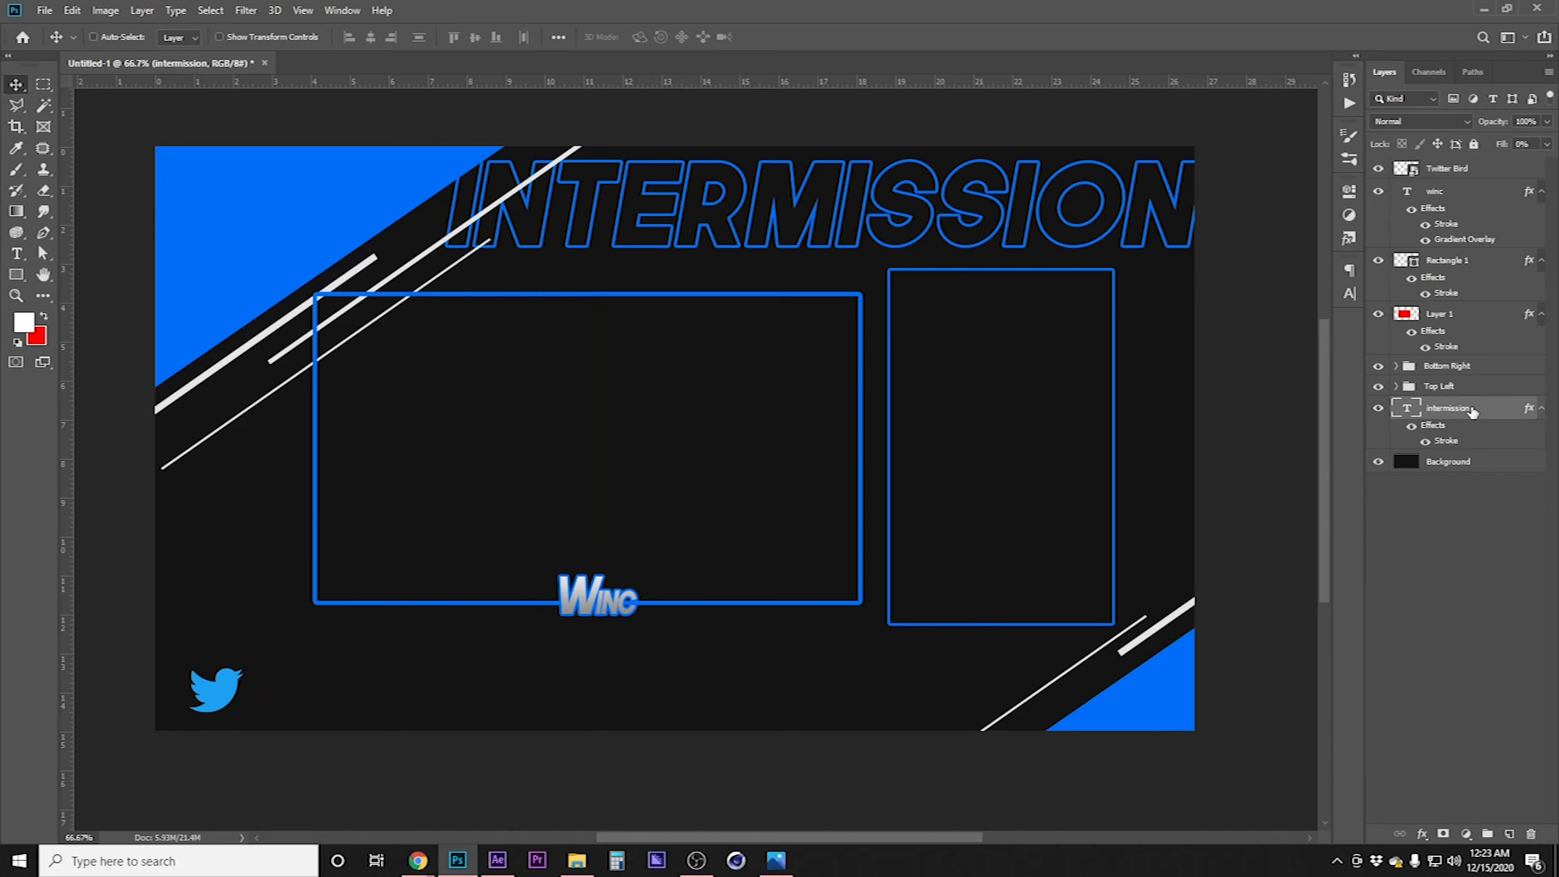
left_click_drag(1472, 412, 1506, 833)
left_click_drag(823, 181, 654, 651)
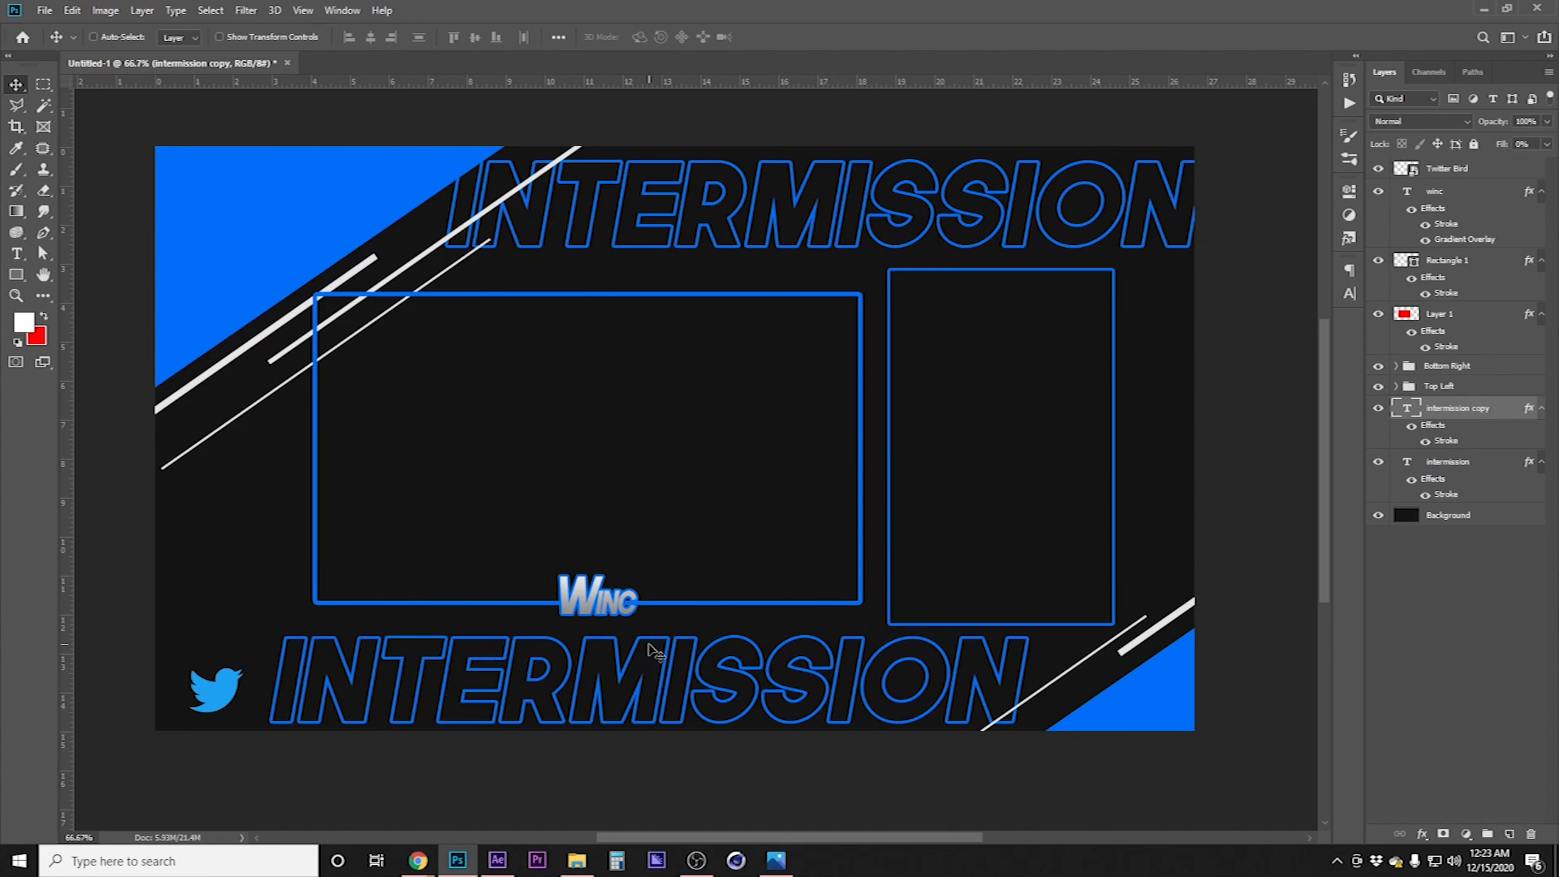
key("t")
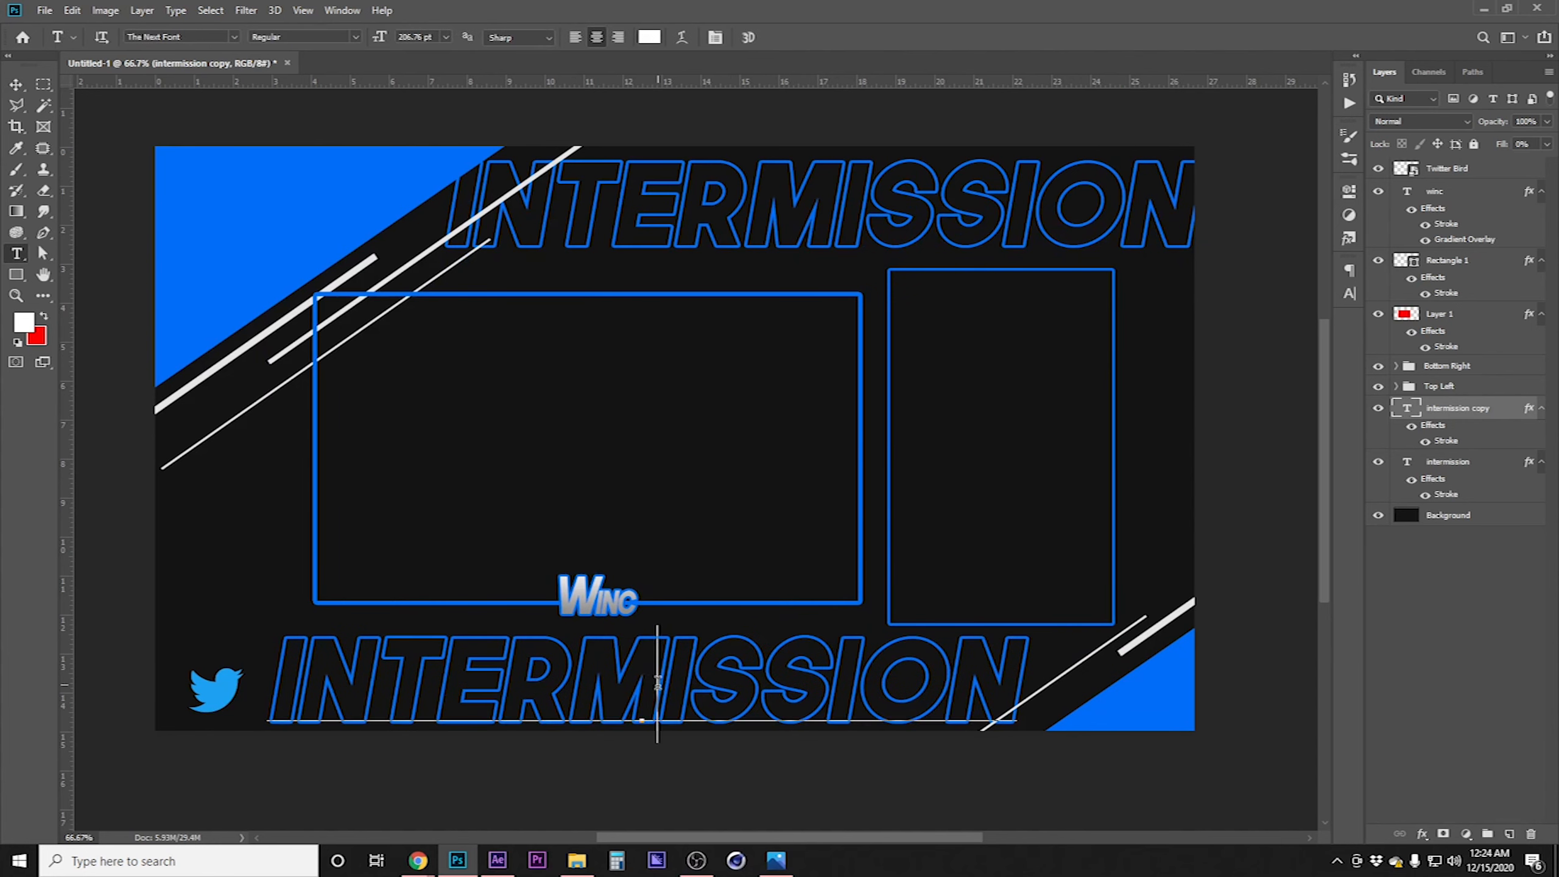
double_click(657, 681)
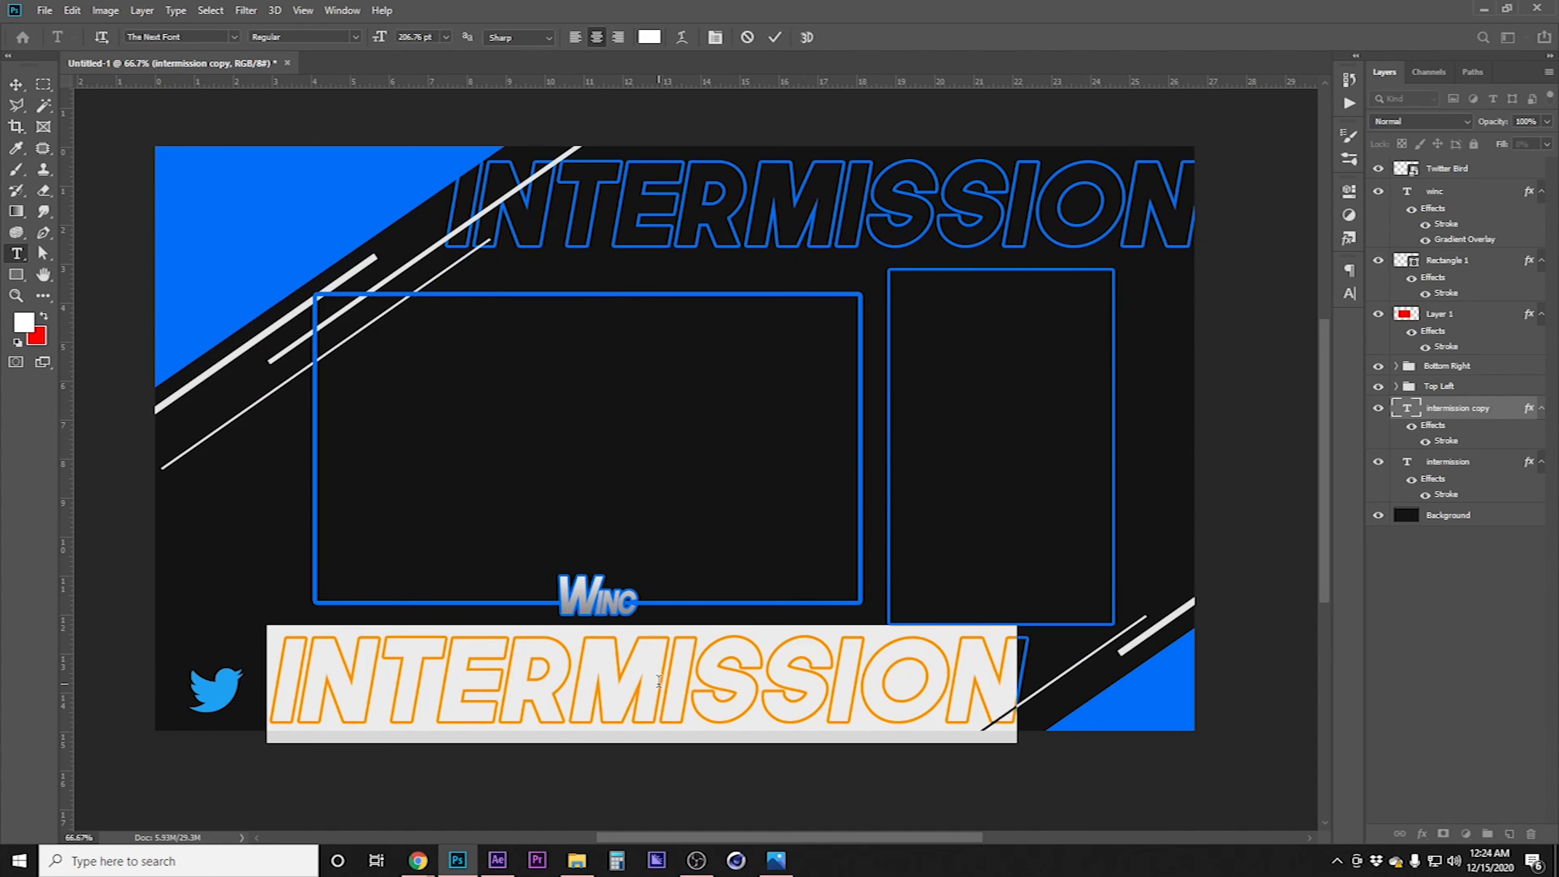
type("@weeboinv")
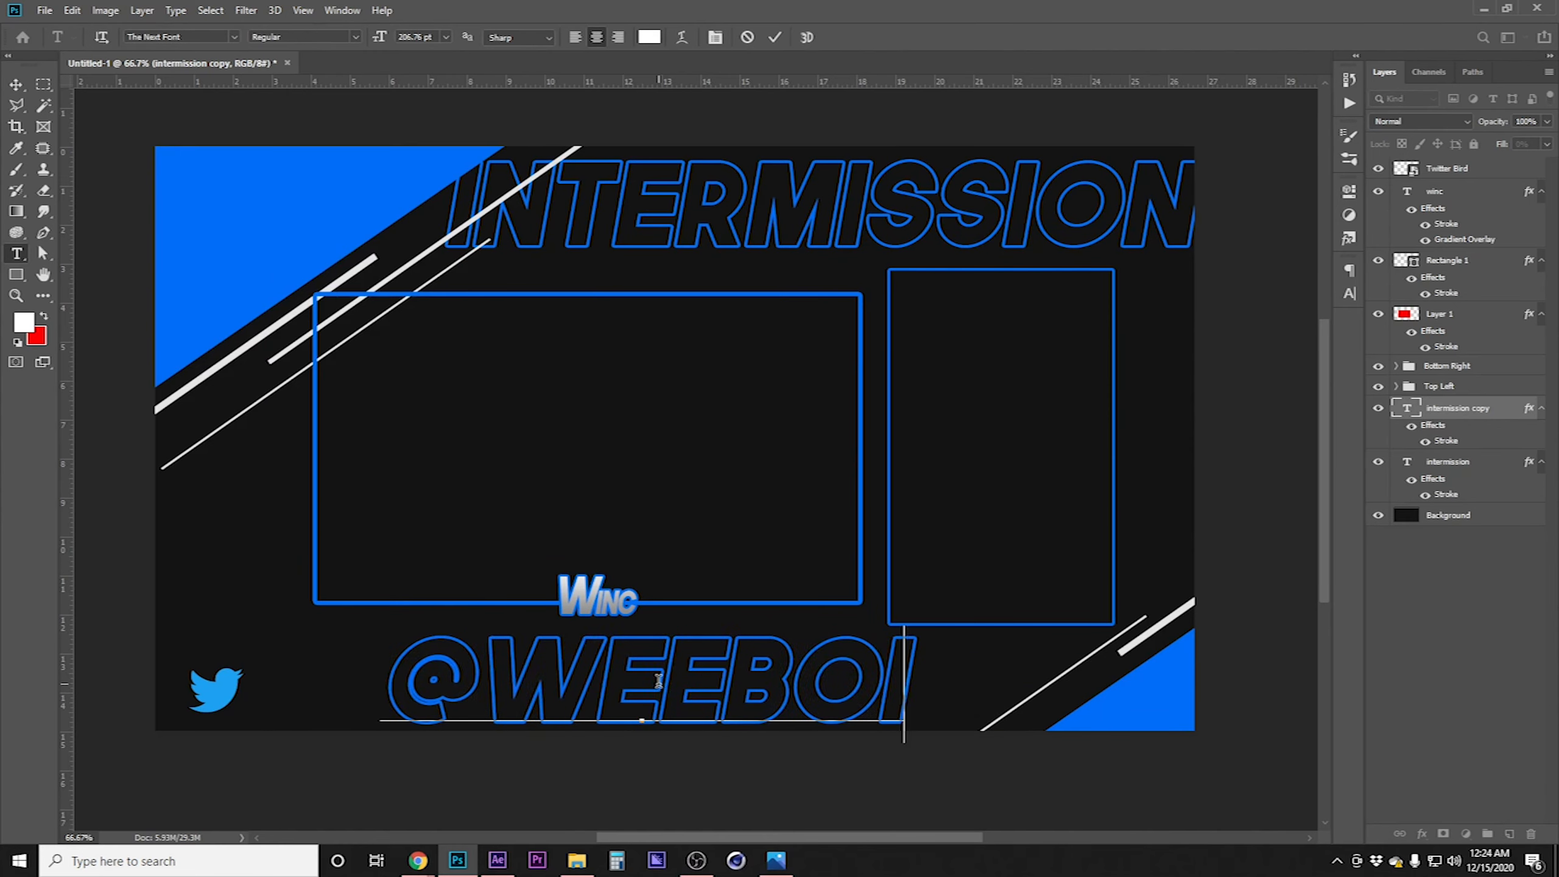
key("BackSpace")
type("c")
key("ctrl+Return")
key("ctrl+t")
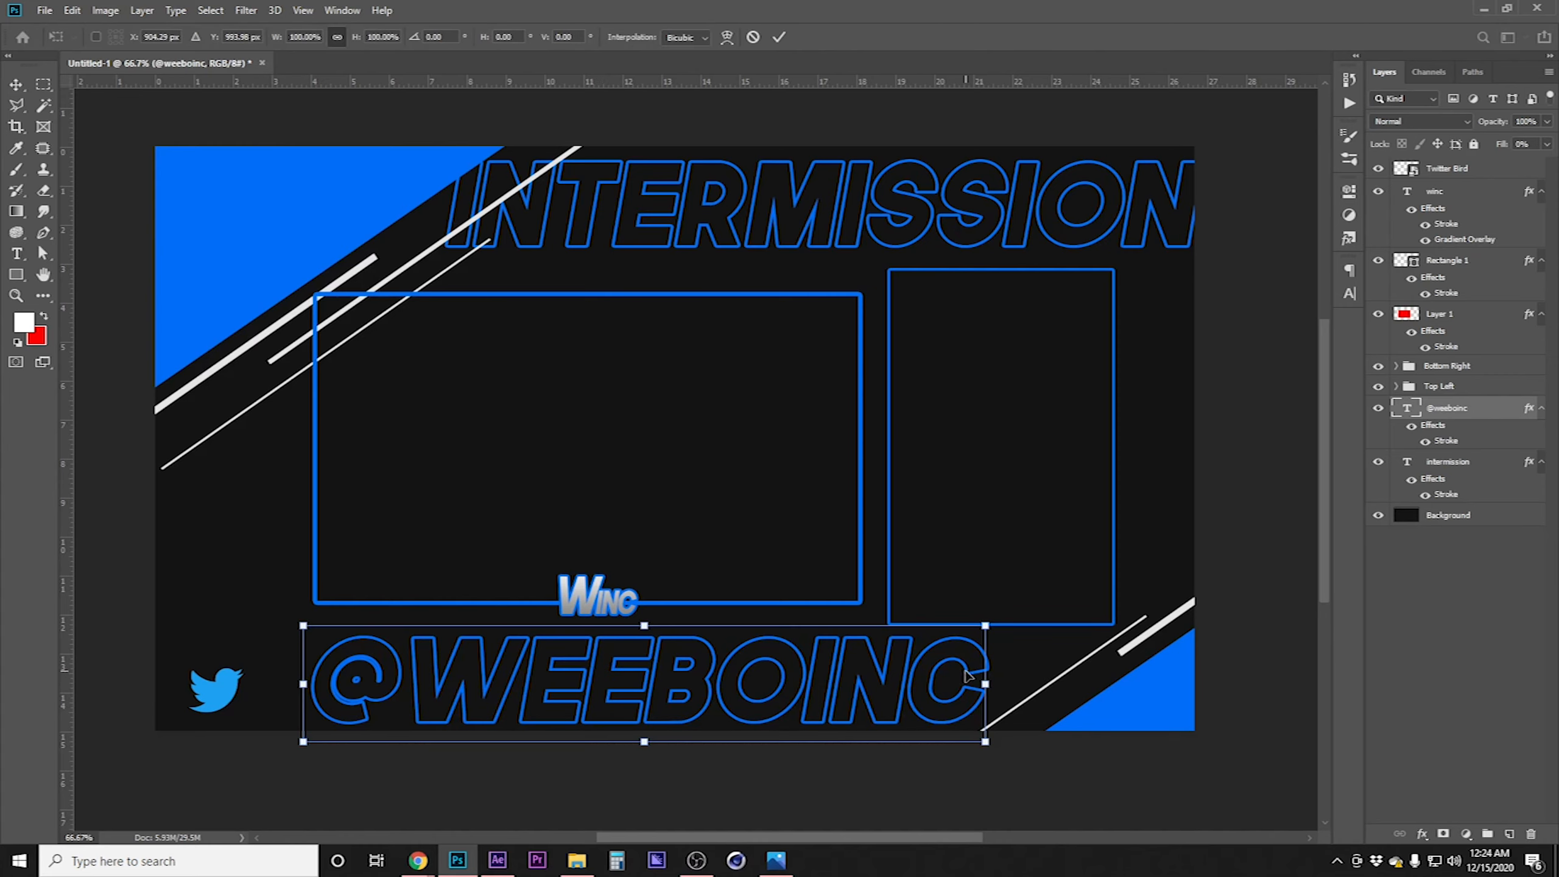
left_click_drag(986, 683, 539, 683)
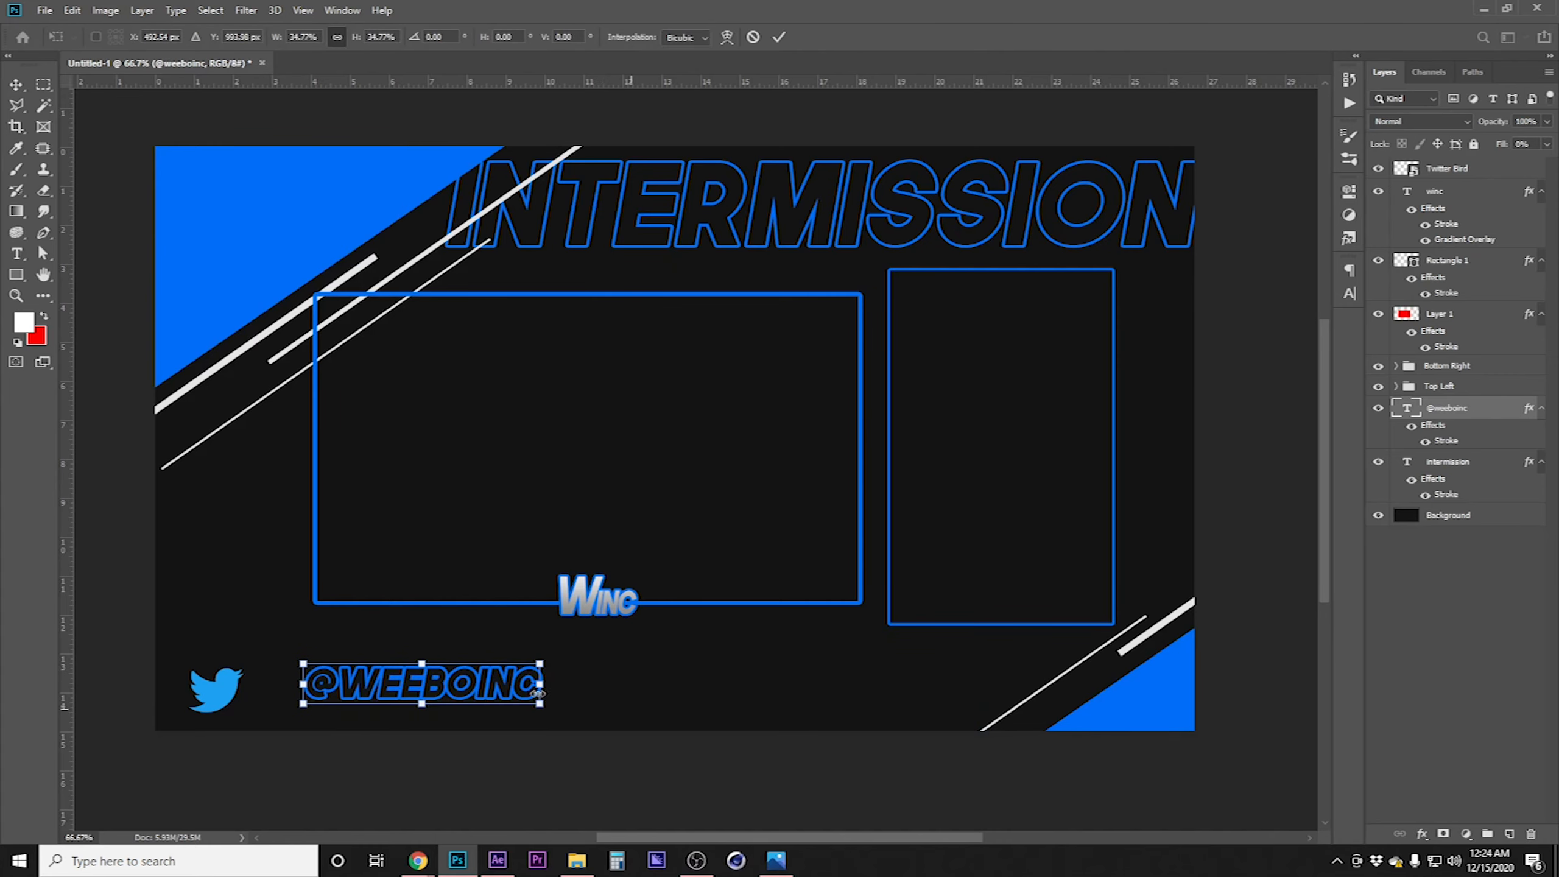
scroll(303, 706, "up", 2)
left_click_drag(261, 696, 522, 696)
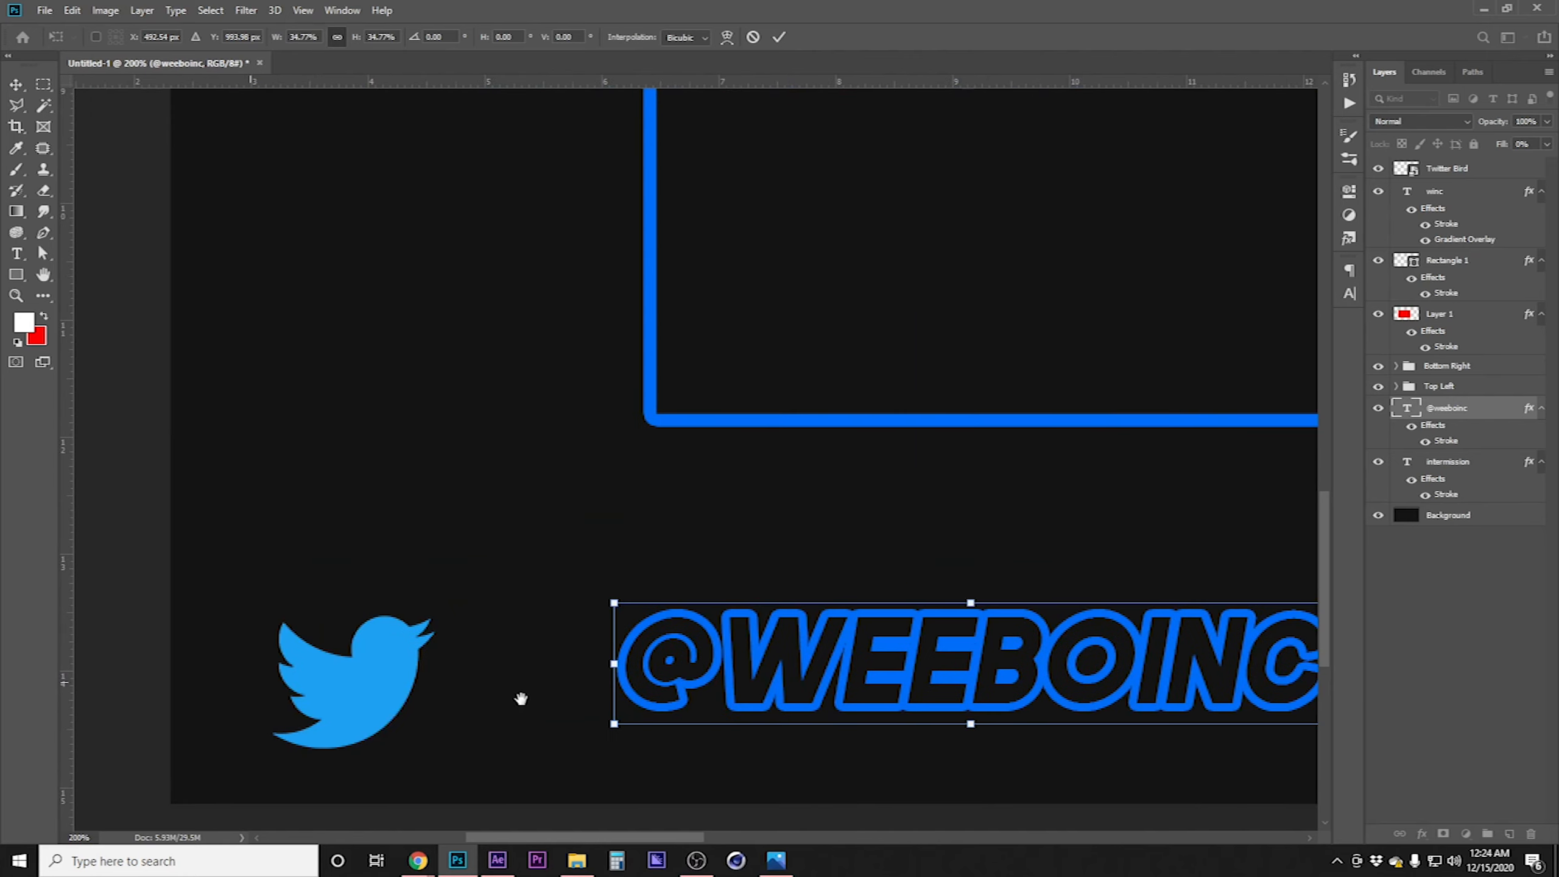
left_click_drag(842, 666, 653, 688)
key("Return")
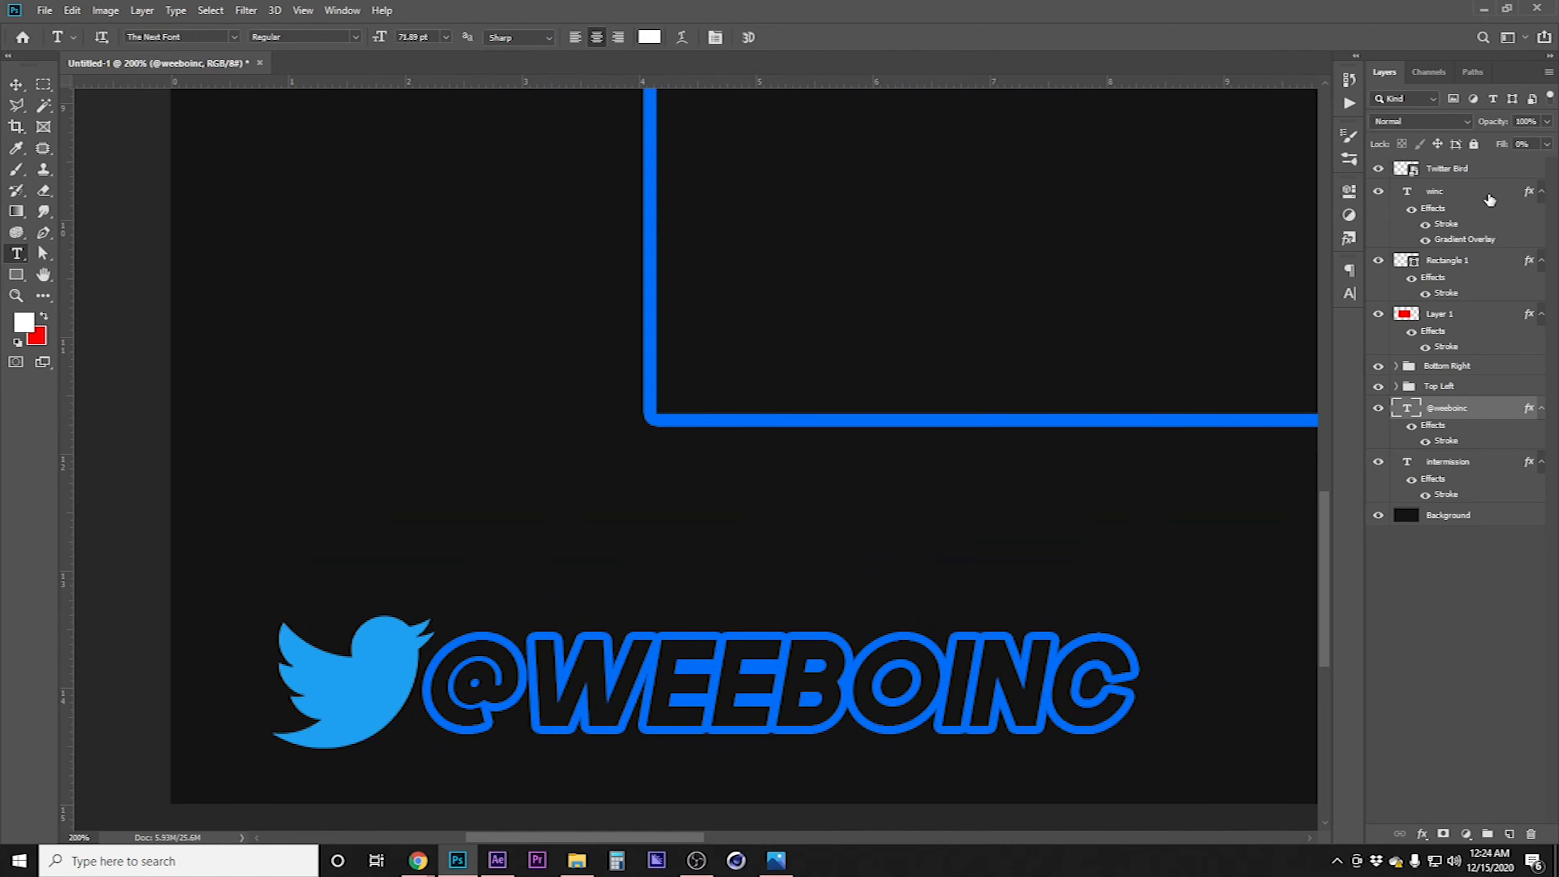
double_click(1486, 408)
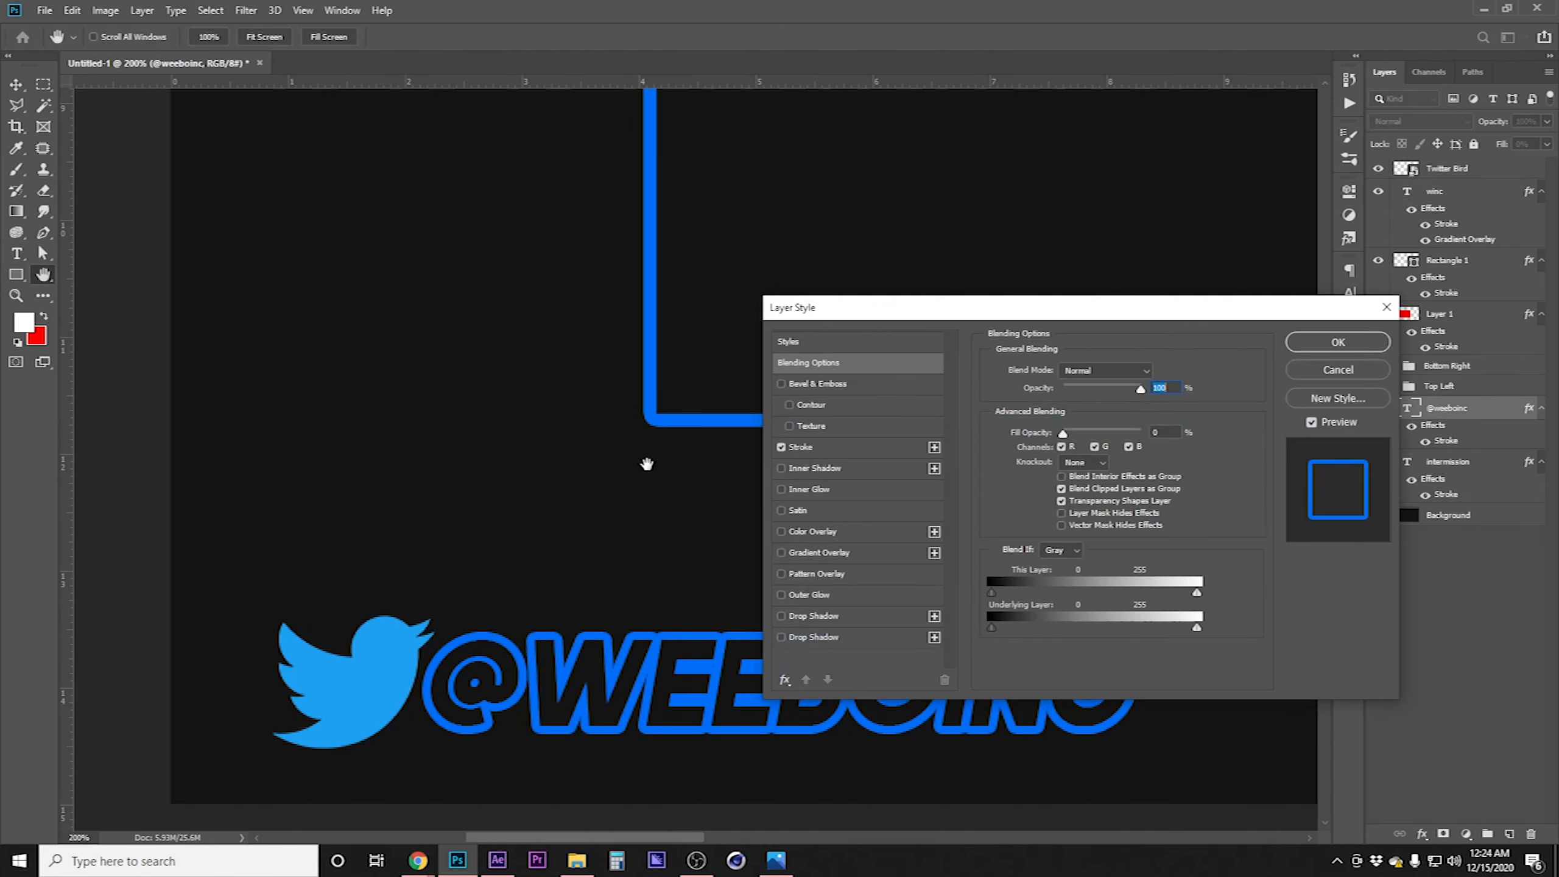
left_click(810, 448)
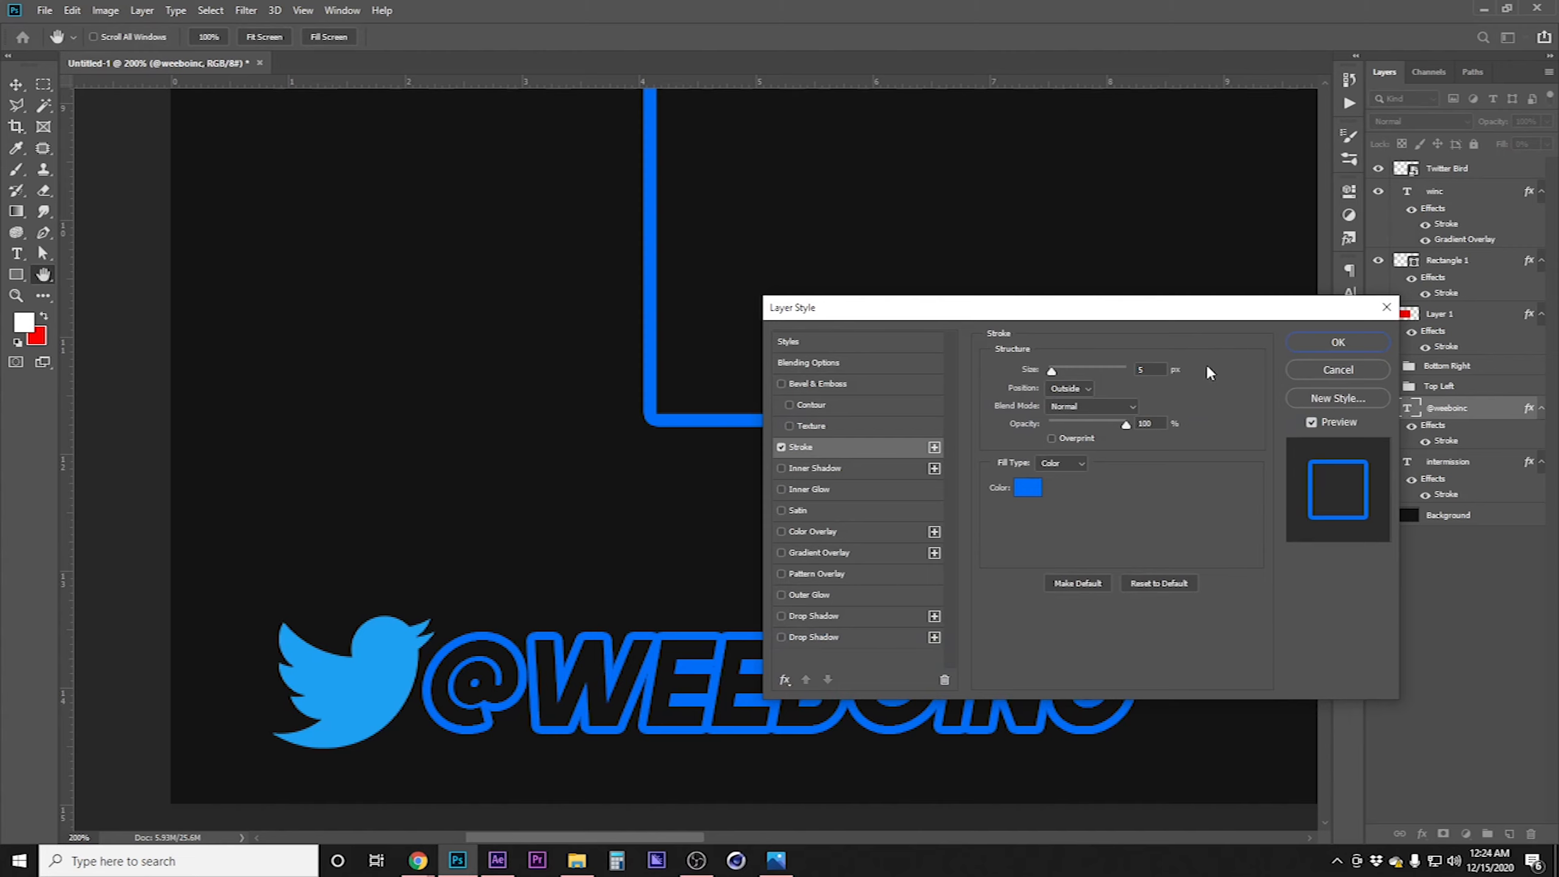
left_click(1148, 368)
key("Down")
key("Down")
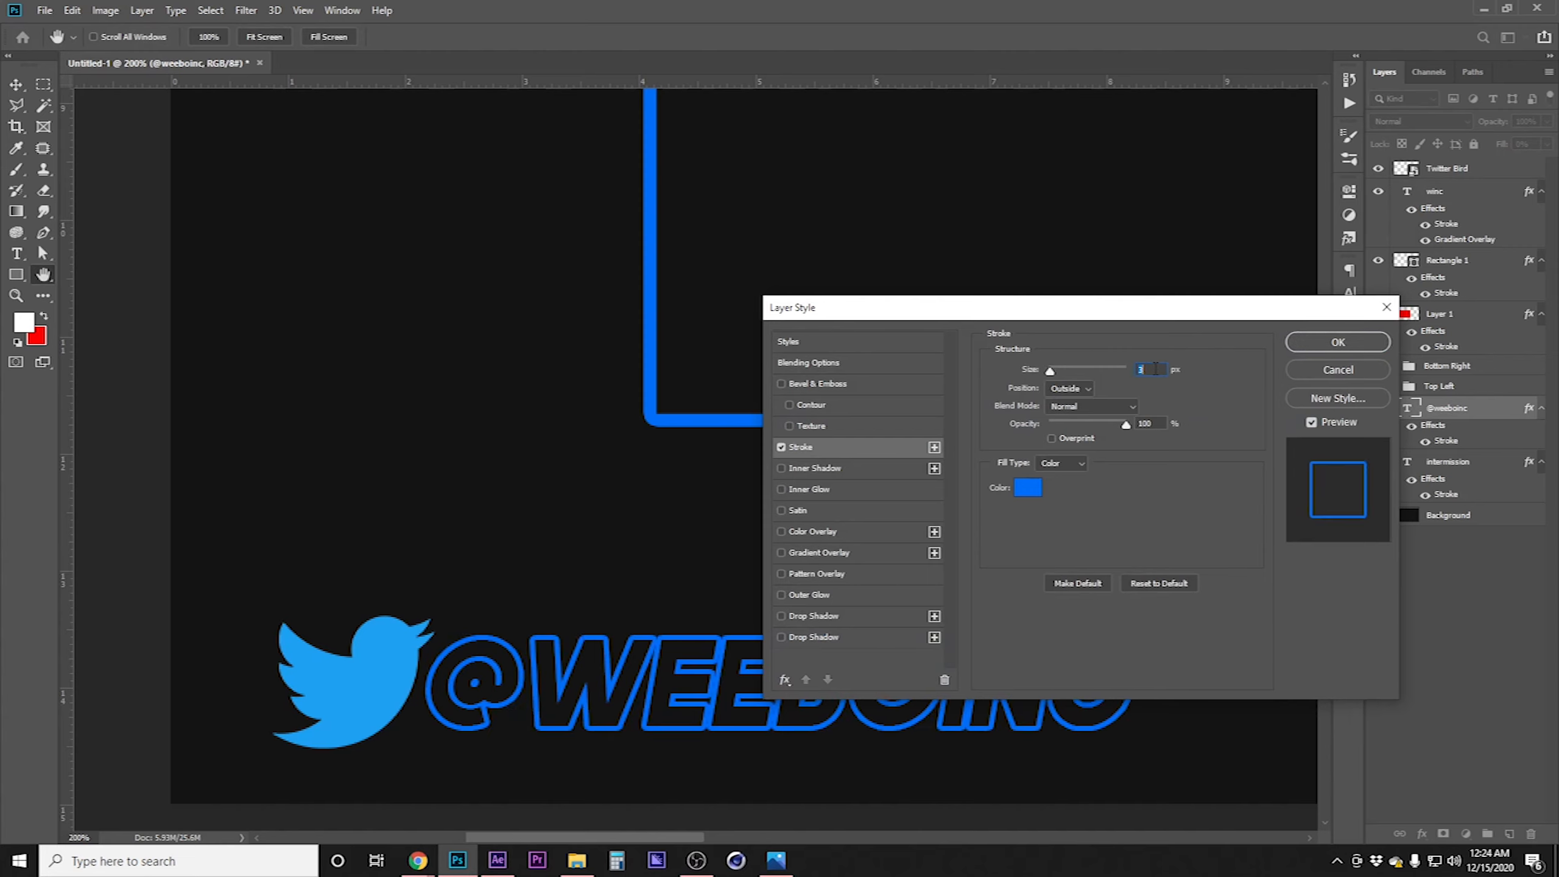
key("Down")
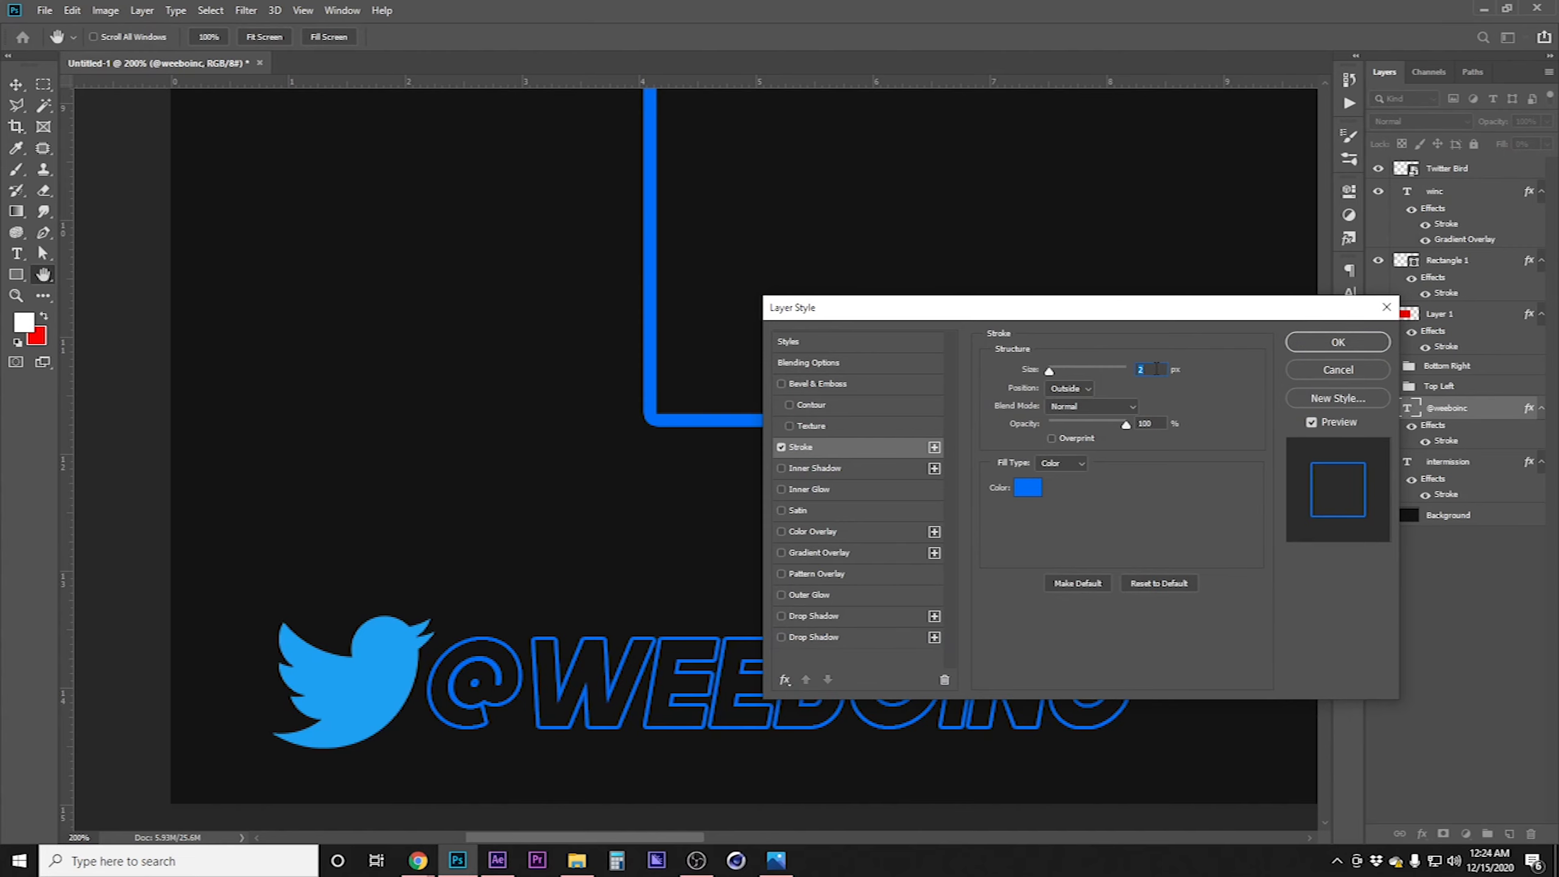
left_click(1356, 351)
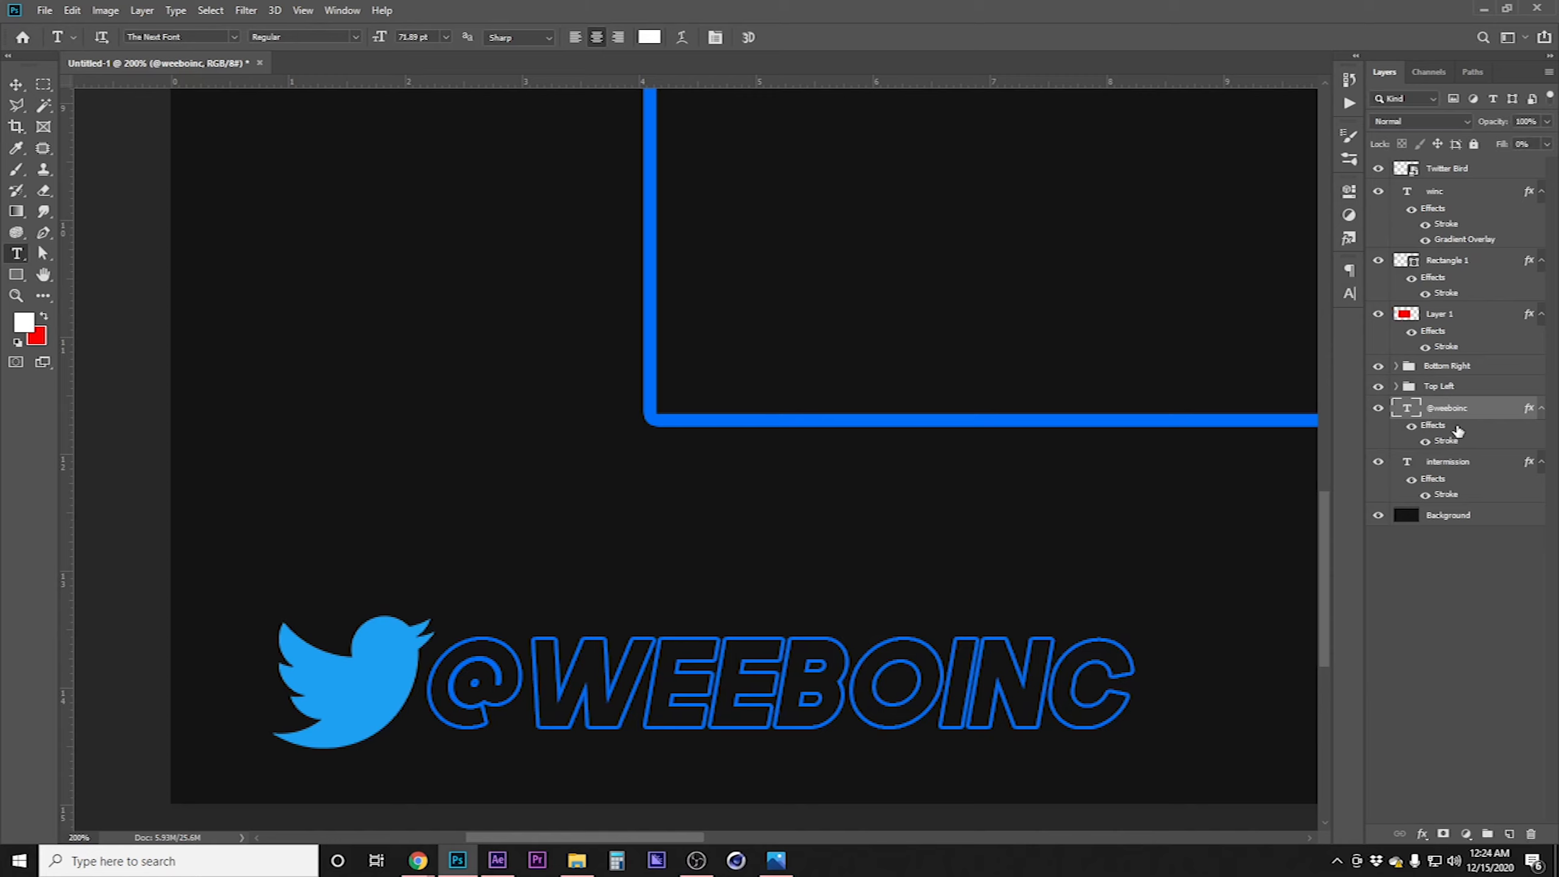
Add a Color Overlay to the Twitter bird, sampling the blue #016ef9 from the canvas
left_click(1500, 174)
double_click(1499, 172)
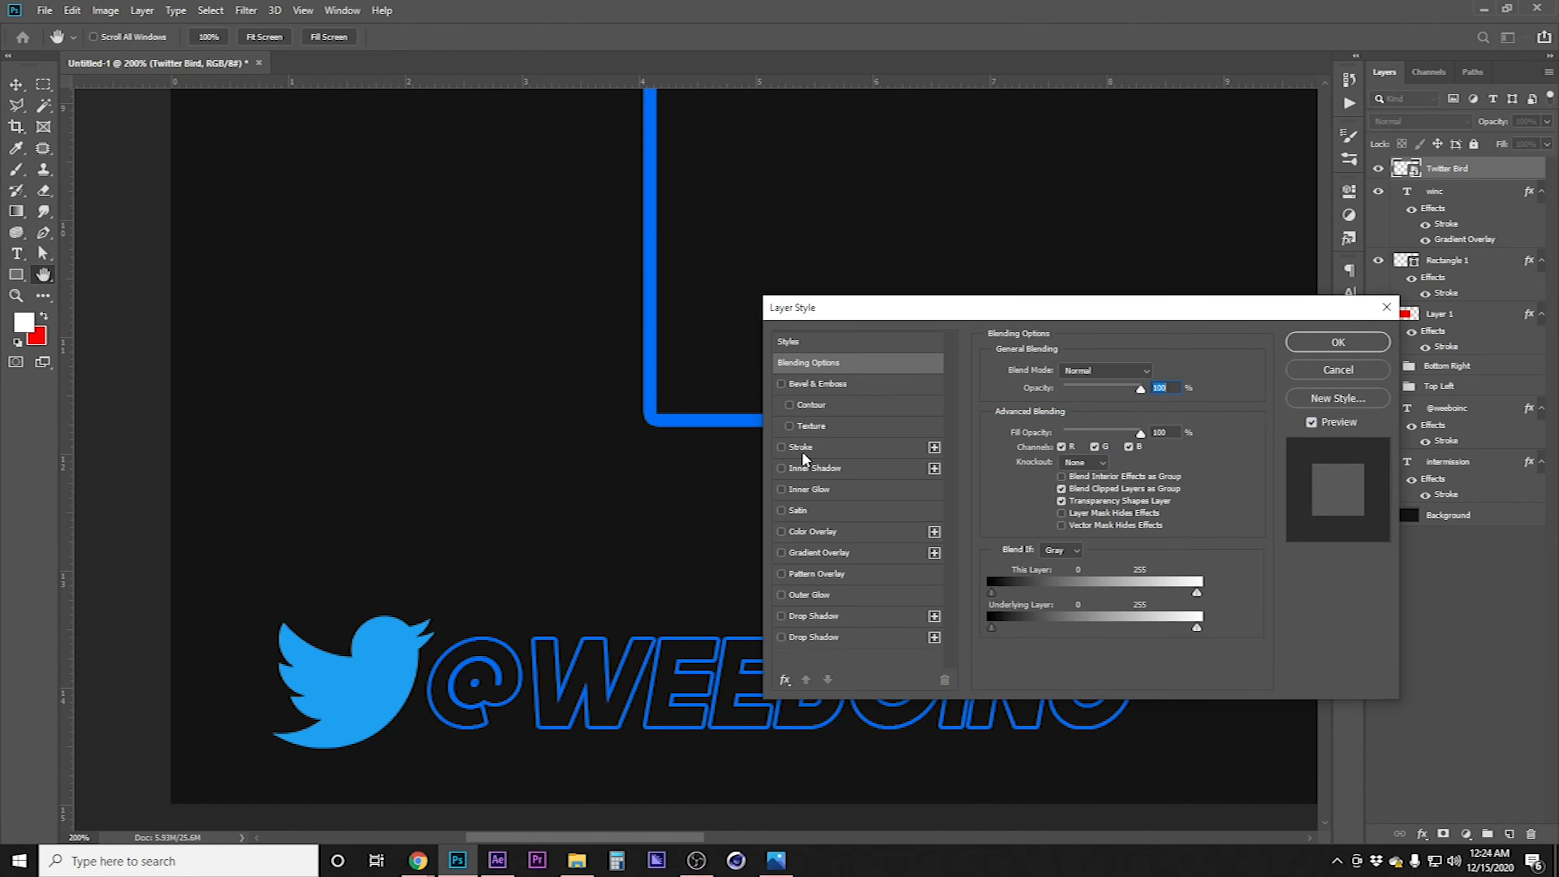
left_click(806, 533)
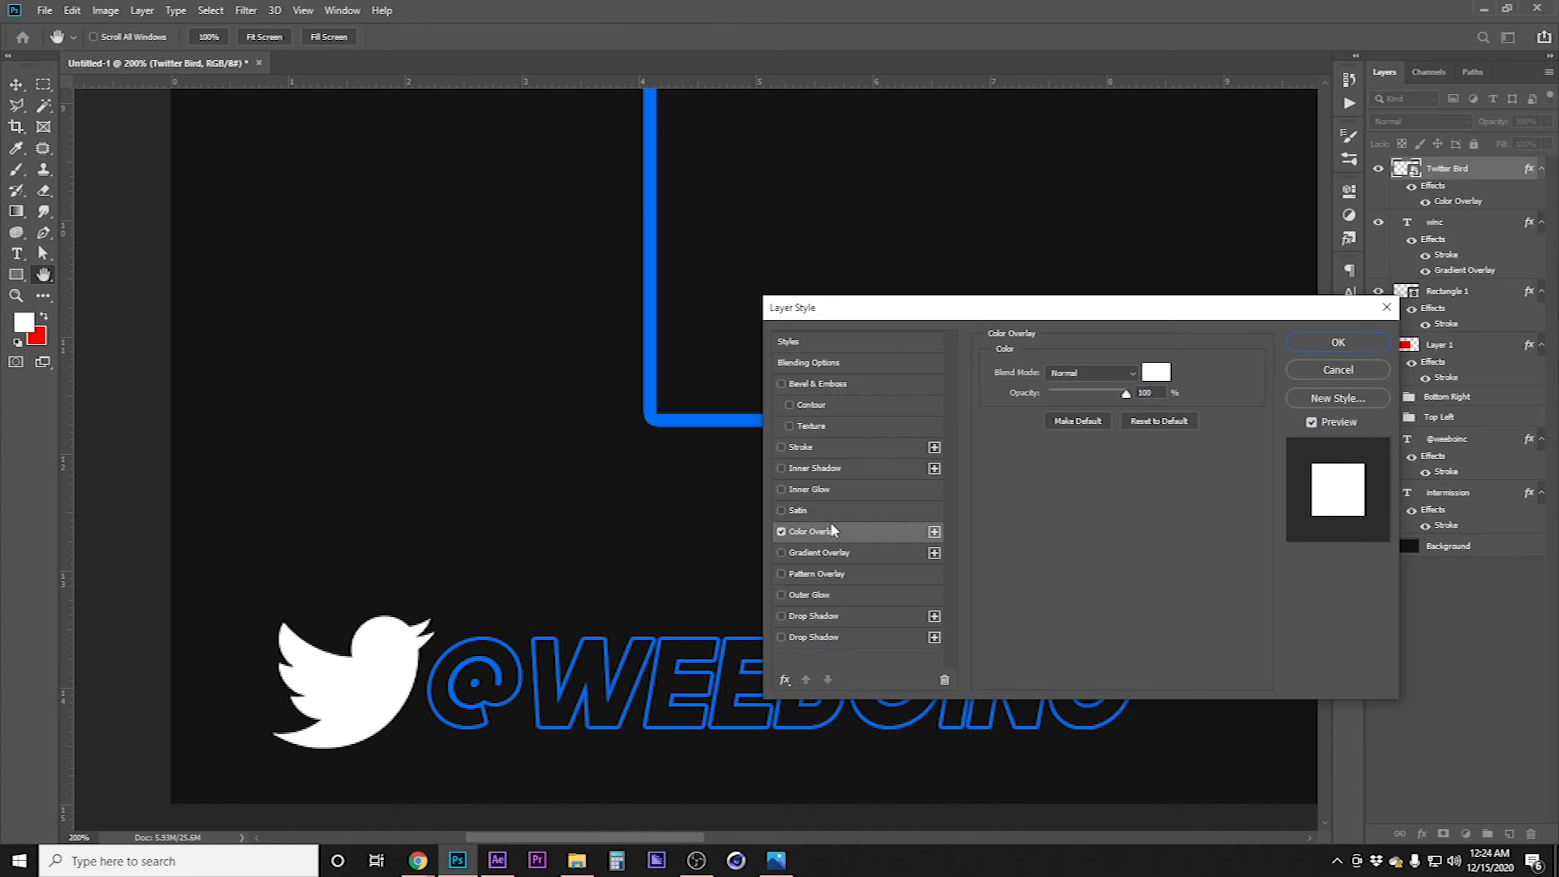
left_click(1157, 372)
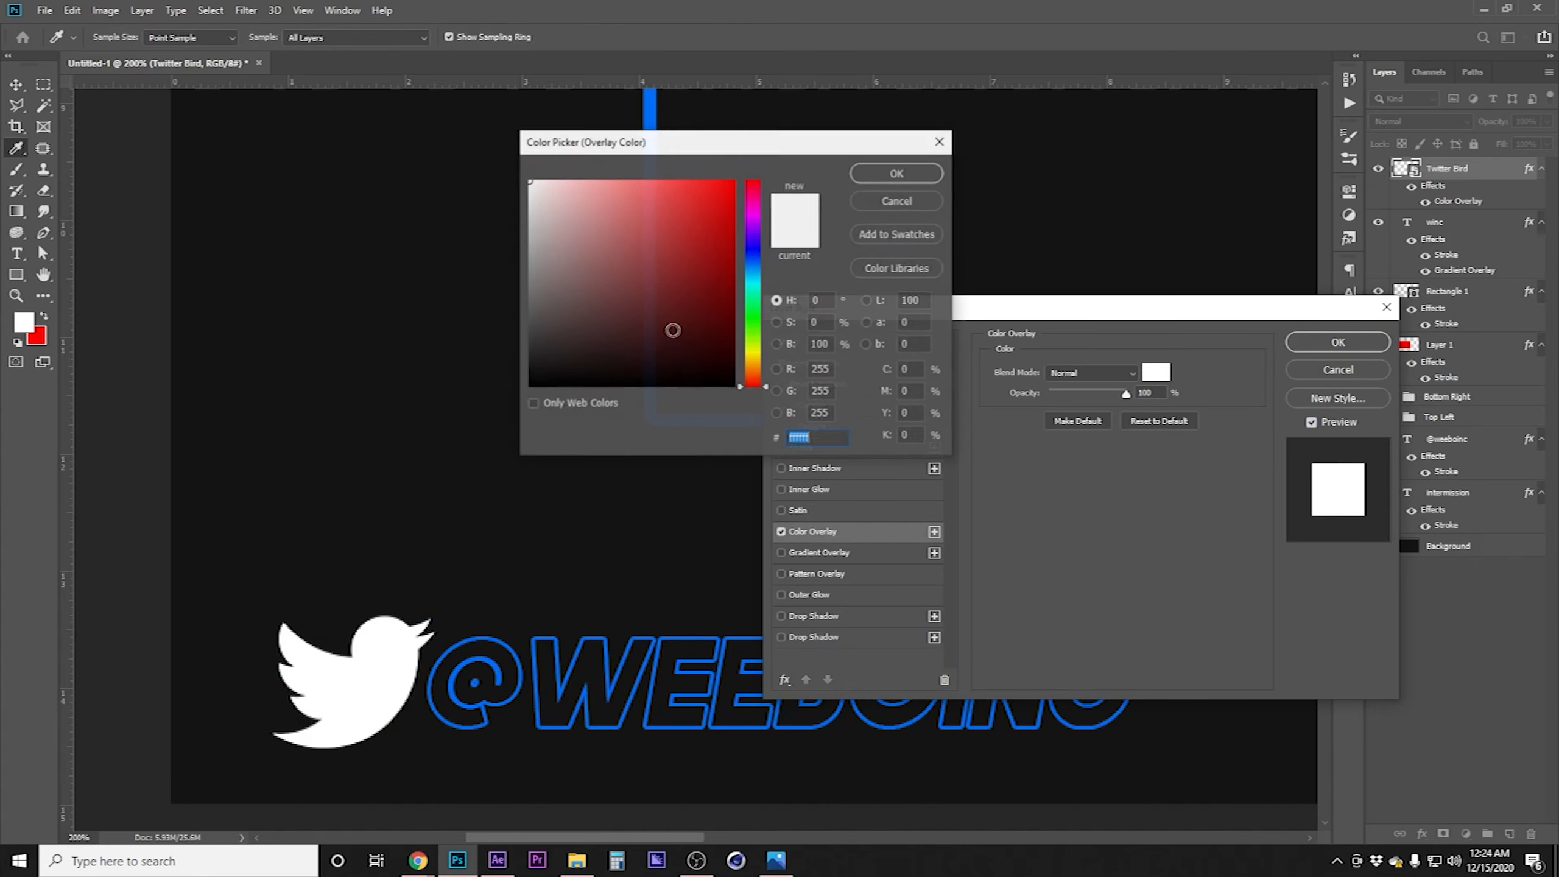
left_click(653, 113)
left_click(897, 173)
left_click(1300, 348)
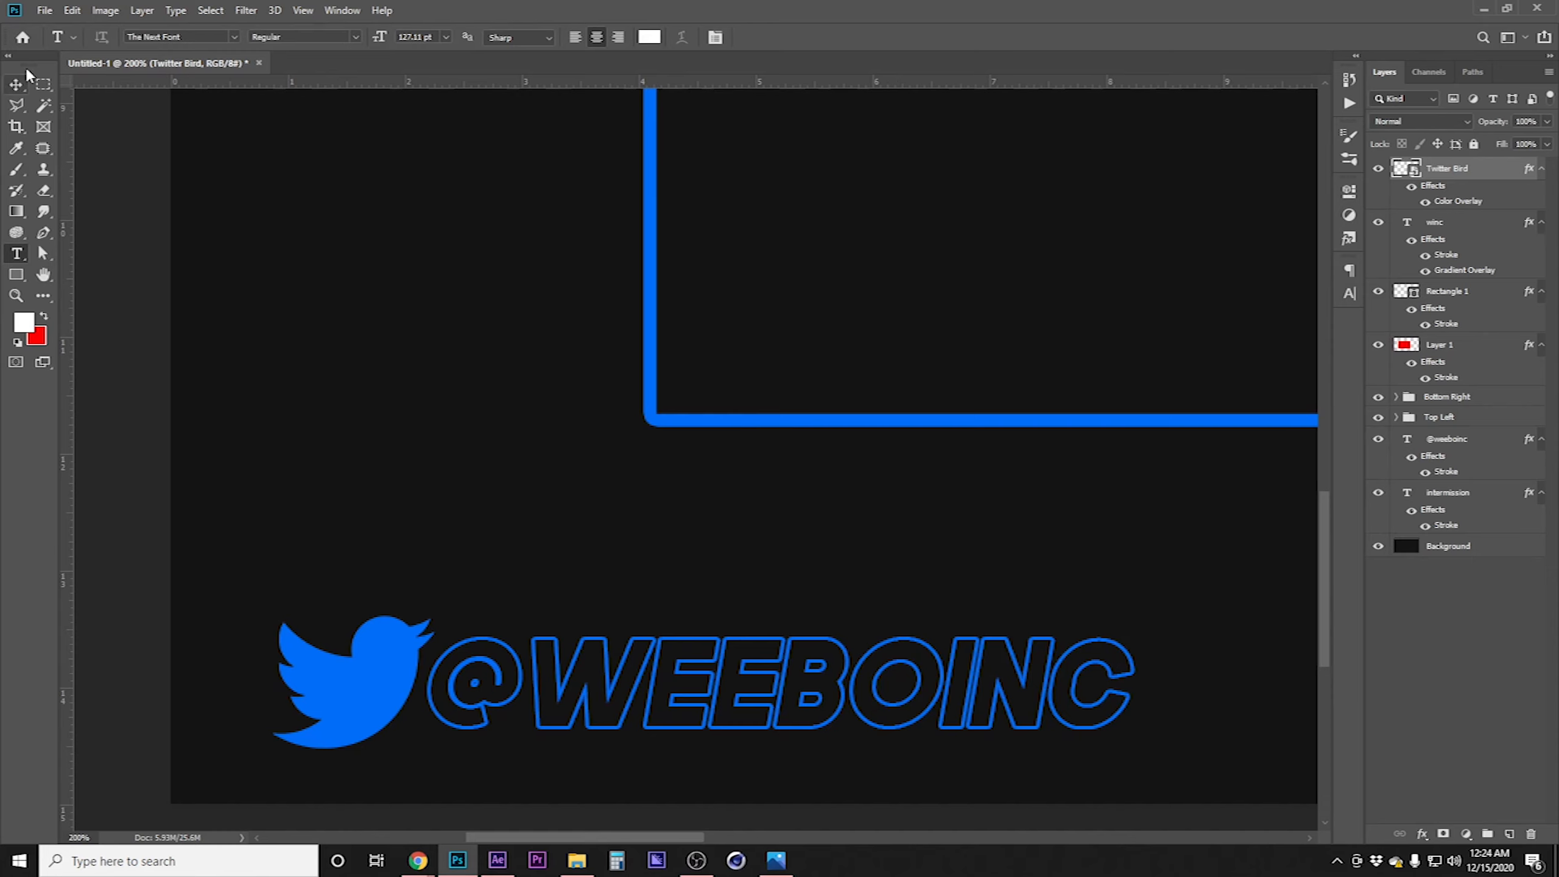
left_click(16, 84)
key("ctrl+minus")
key("ctrl+minus")
left_click_drag(801, 490, 672, 519)
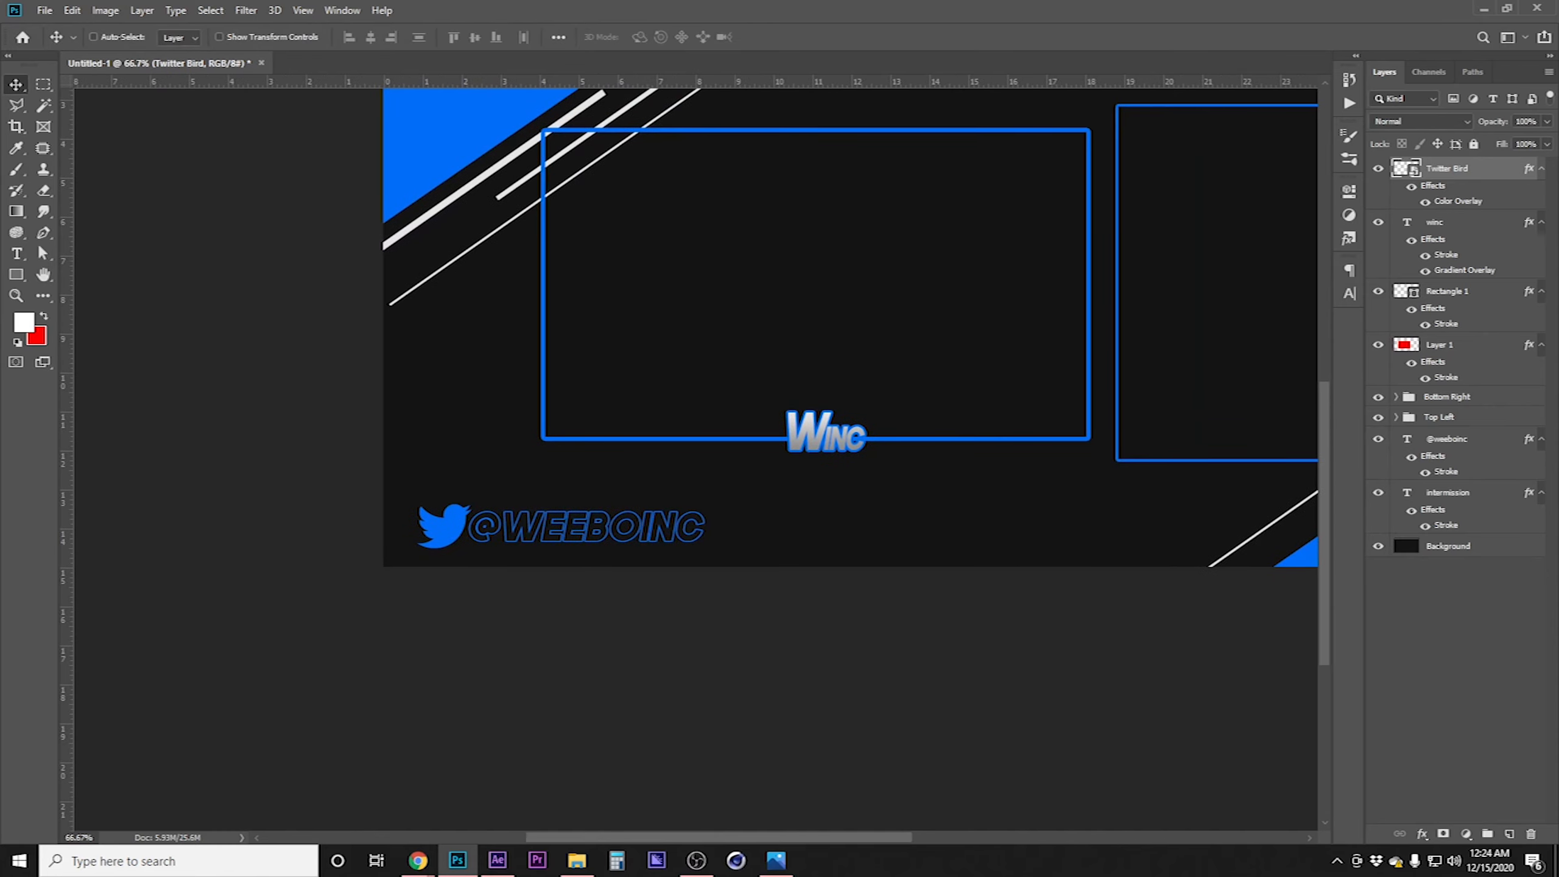
left_click_drag(1472, 439, 1471, 163)
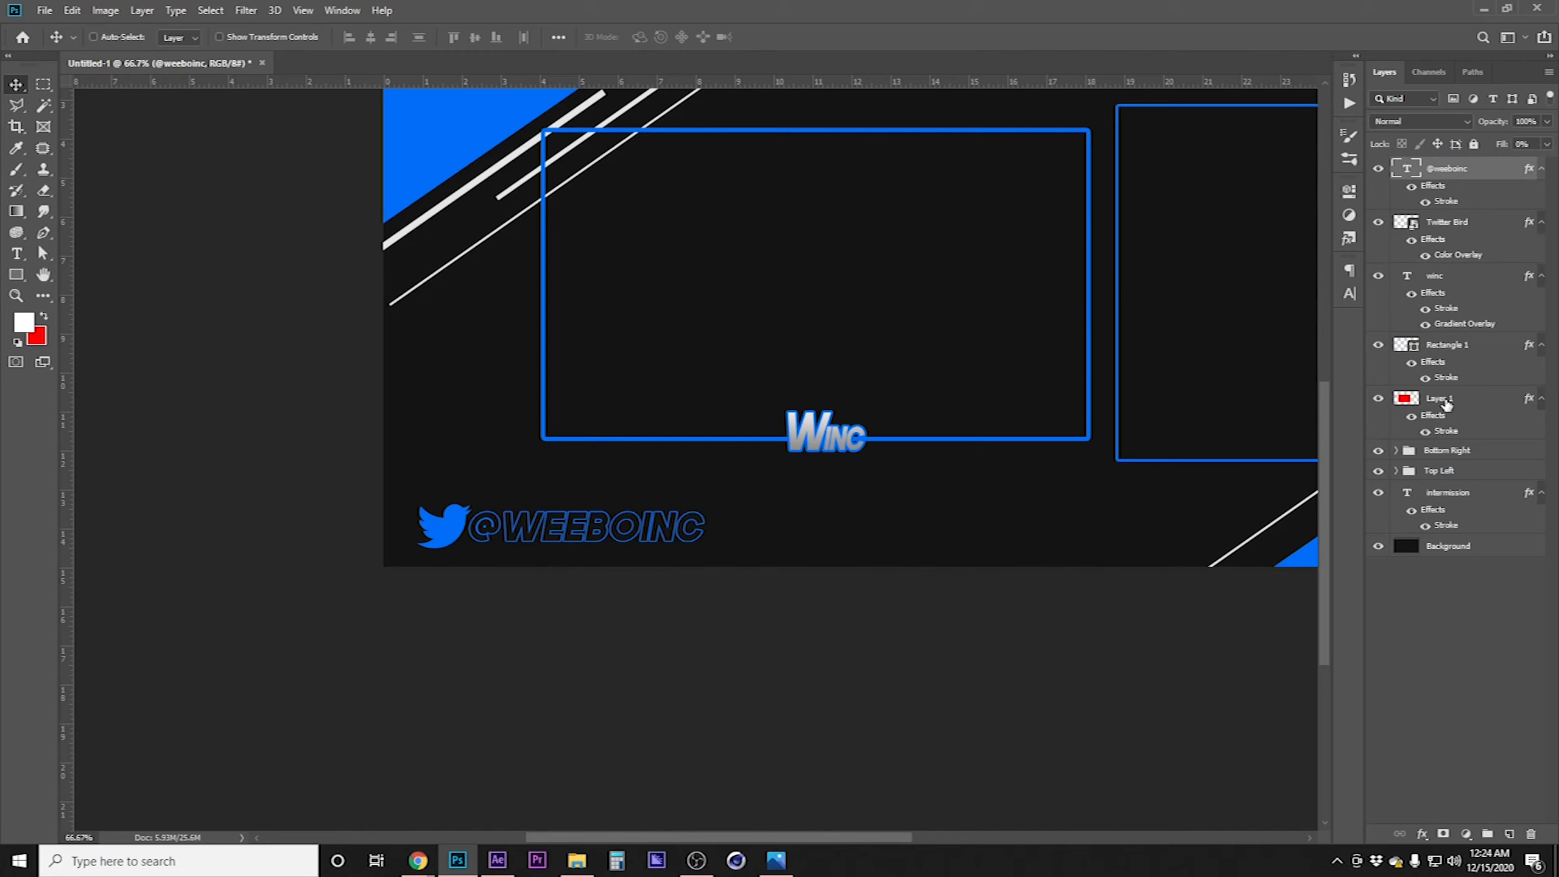
left_click_drag(1461, 342, 1452, 289)
Group the winc text and red Layer 1 into a group named Camera
left_click(1443, 338)
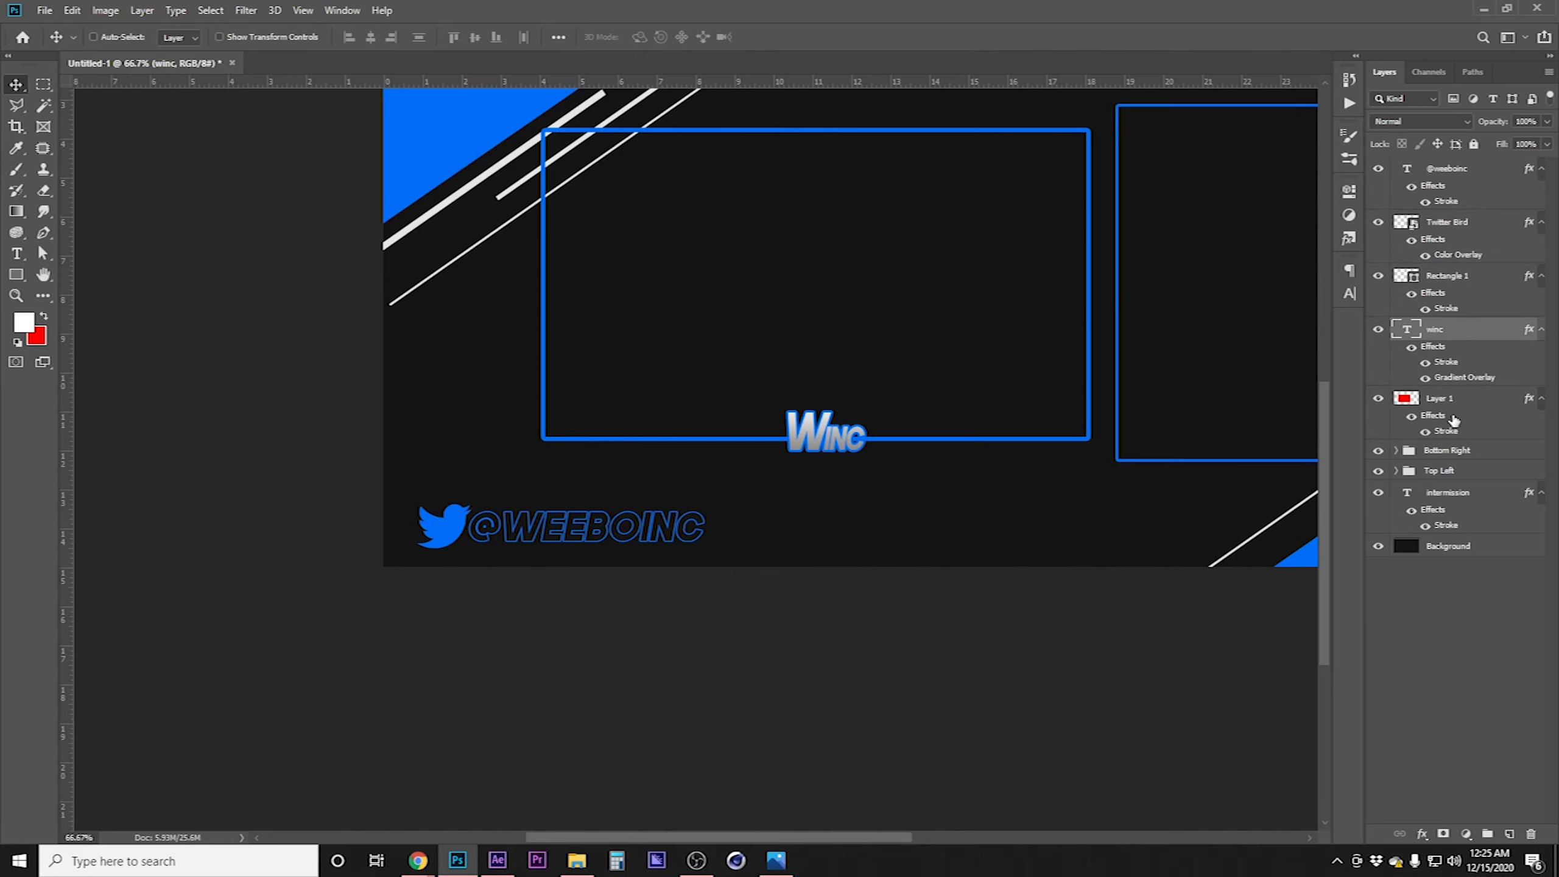
left_click(1470, 403, "shift")
right_click(1471, 403)
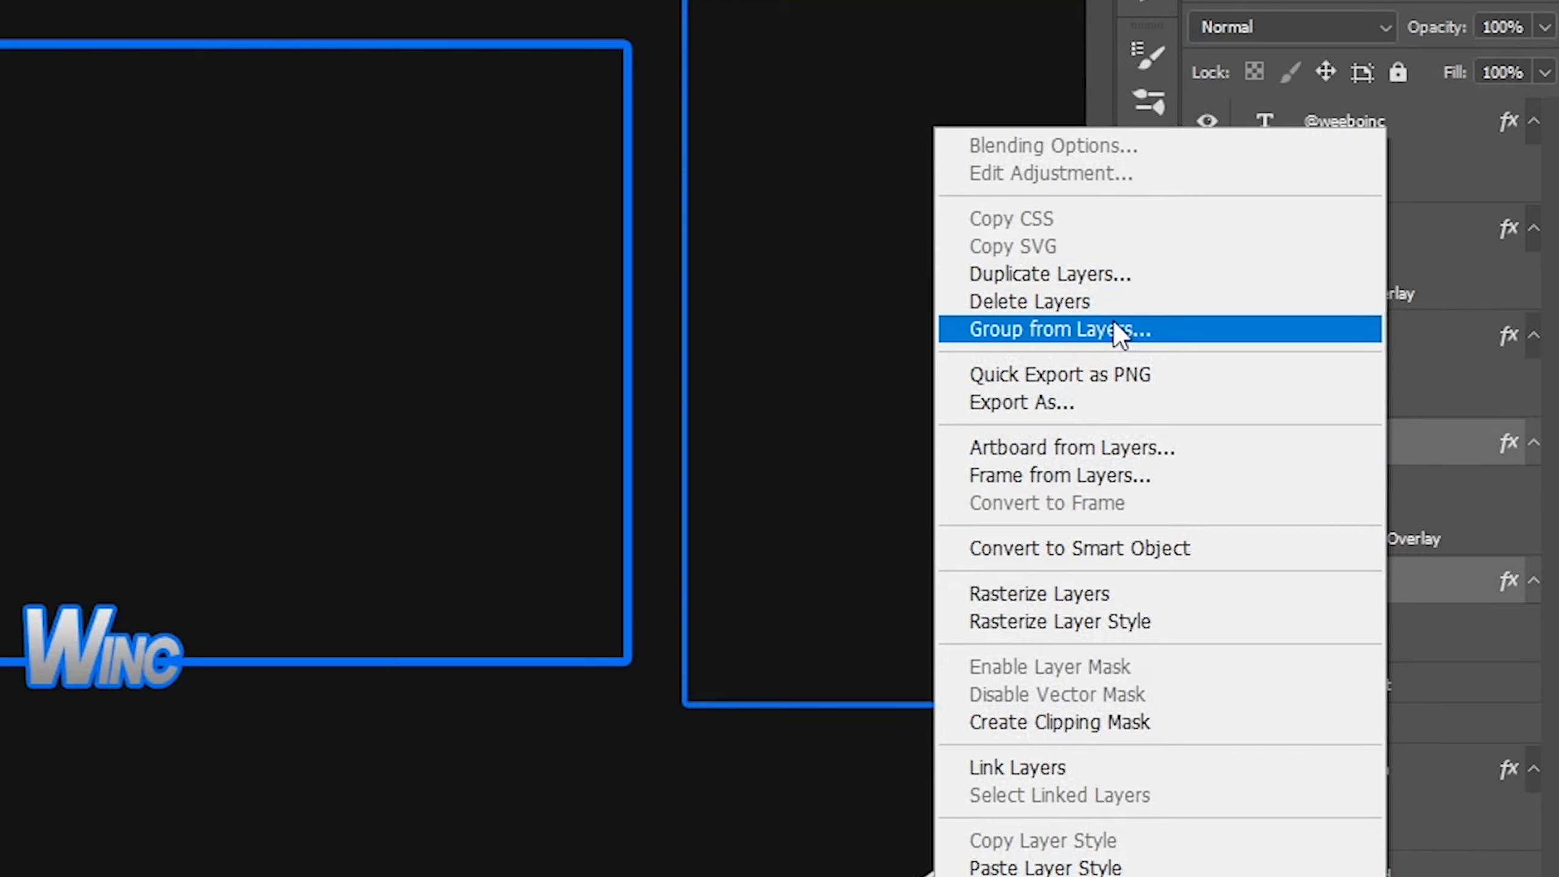
left_click(1114, 331)
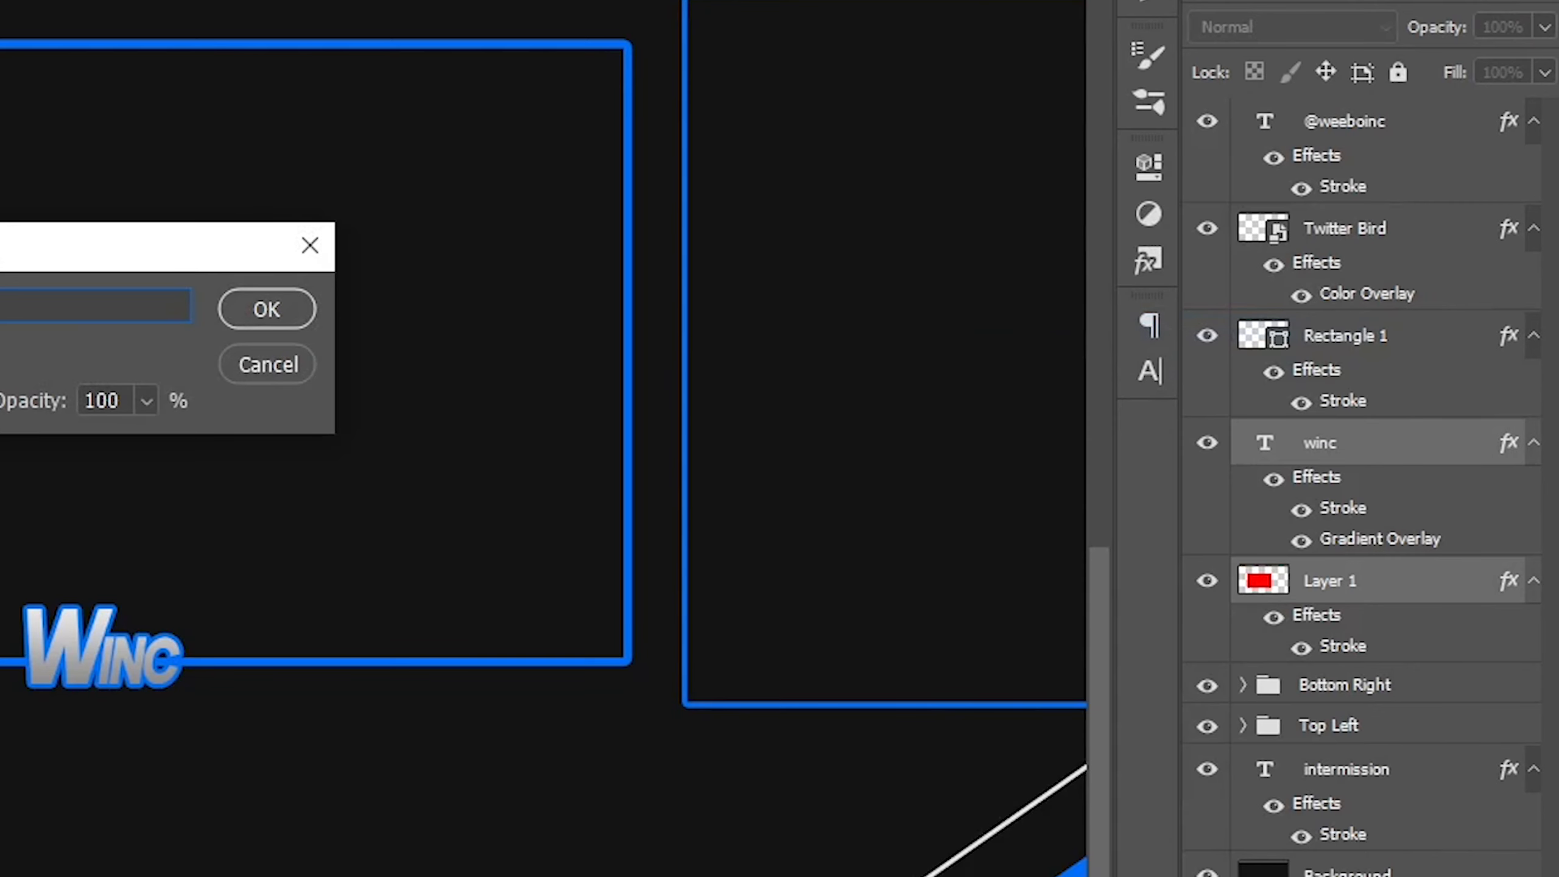
key("Return")
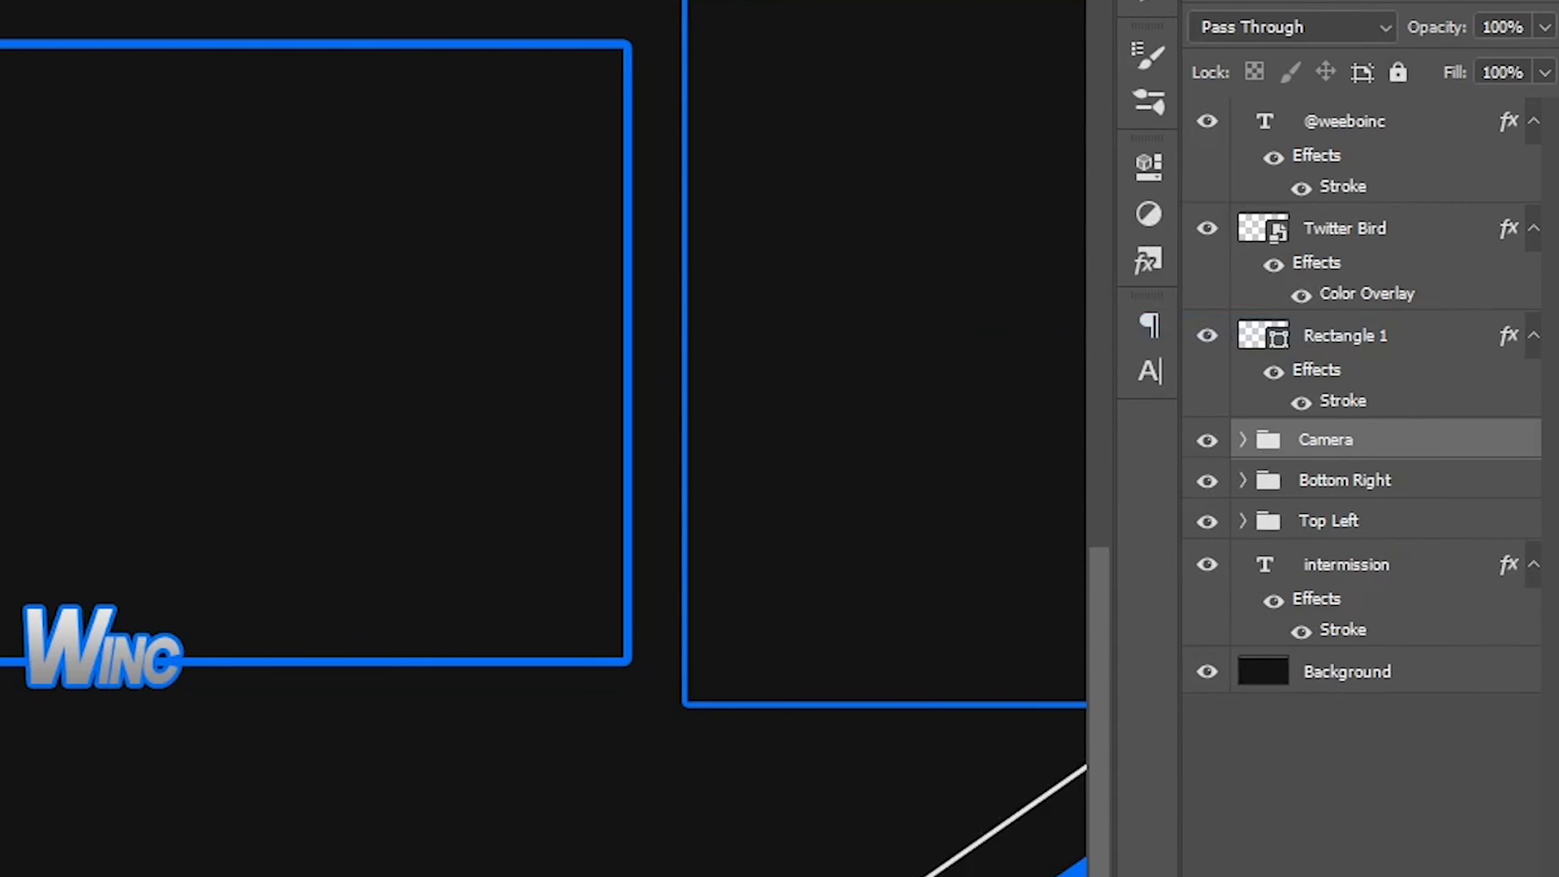
Rename the Rectangle 1 layer to Chatbox
double_click(1357, 339)
type("Chatb")
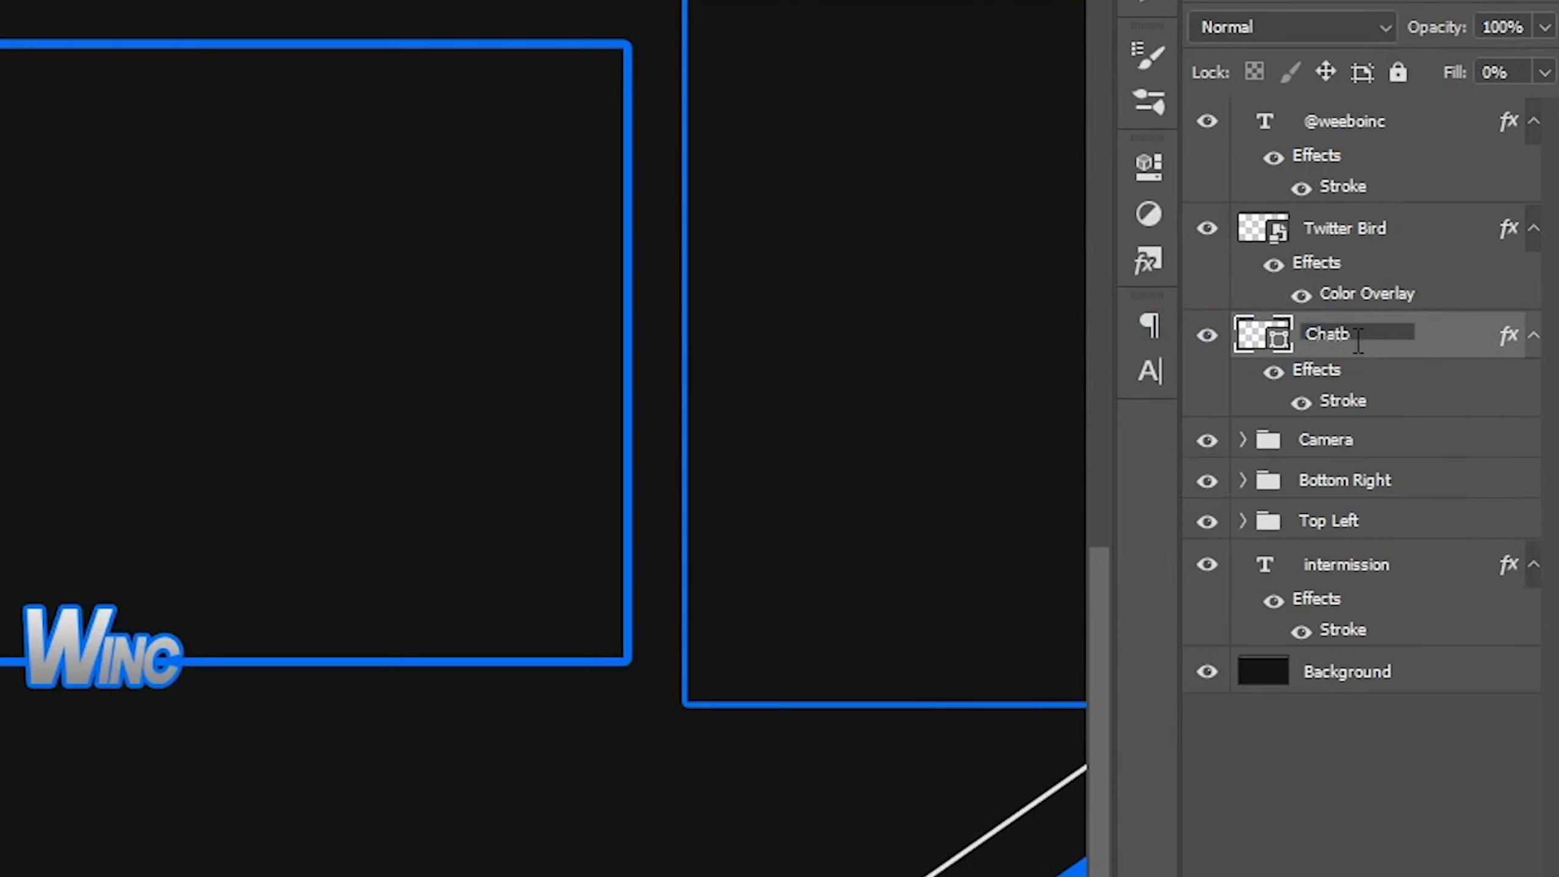
type("ox")
key("Return")
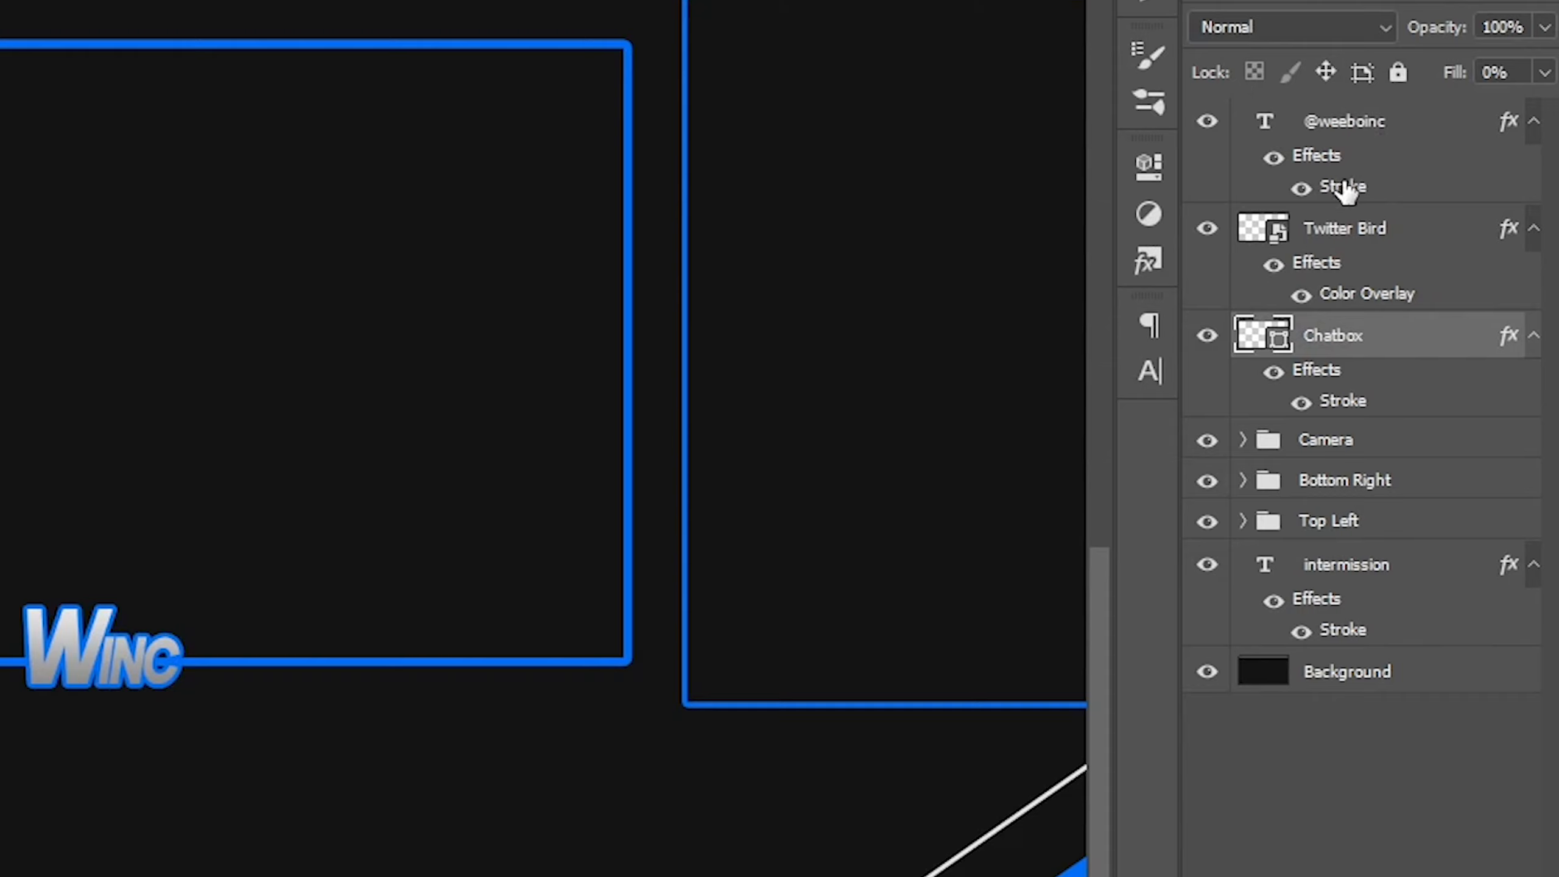
left_click(1393, 229)
left_click(1392, 119)
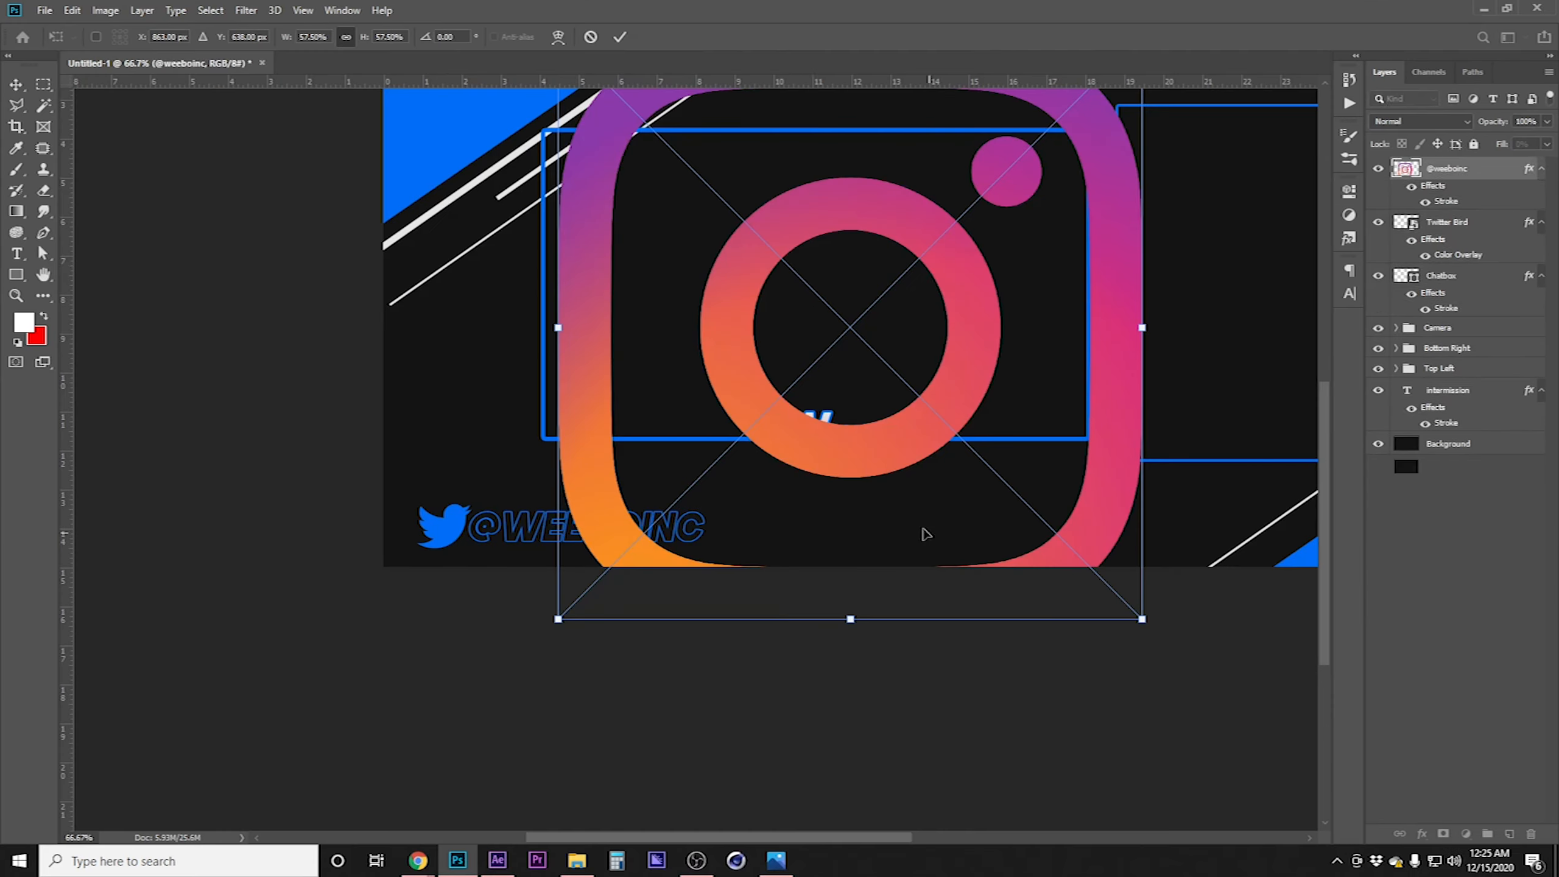
left_click_drag(1030, 341, 827, 501)
left_click_drag(646, 778, 645, 667)
left_click_drag(645, 196, 247, 690)
left_click_drag(234, 661, 541, 686)
key("Return")
left_click_drag(1470, 199, 1509, 834)
left_click_drag(1463, 192, 1460, 157)
left_click_drag(356, 692, 677, 683)
Append desing to the copied handle text and nudge it slightly right
key("t")
left_click(683, 693)
key("Right")
key("Right")
key("Right")
key("Right")
key("Right")
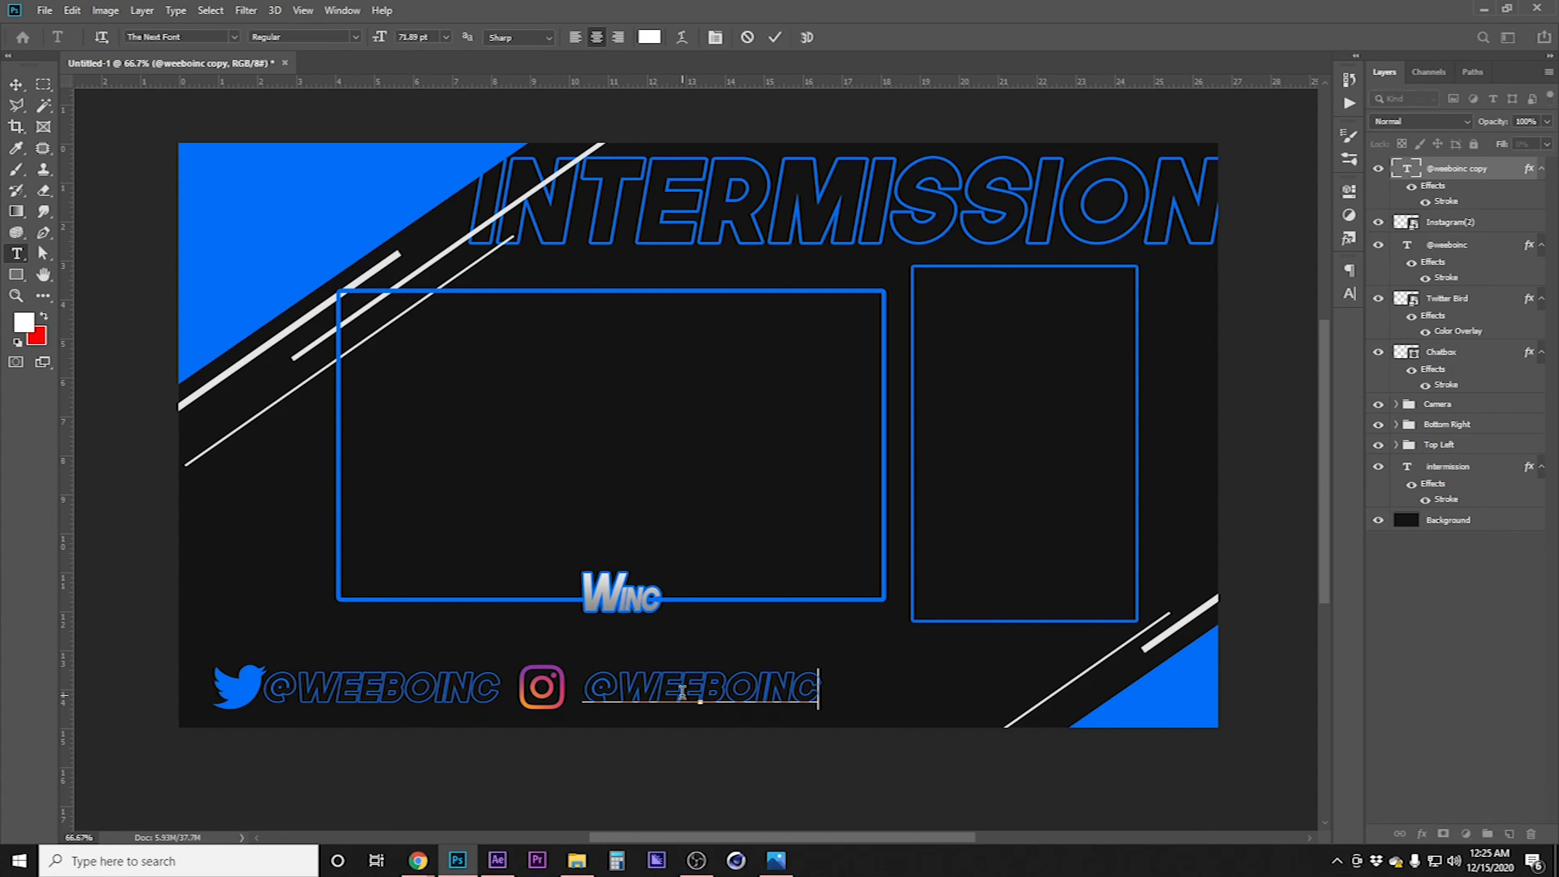
type("desing")
left_click(16, 85)
left_click_drag(601, 691, 651, 692)
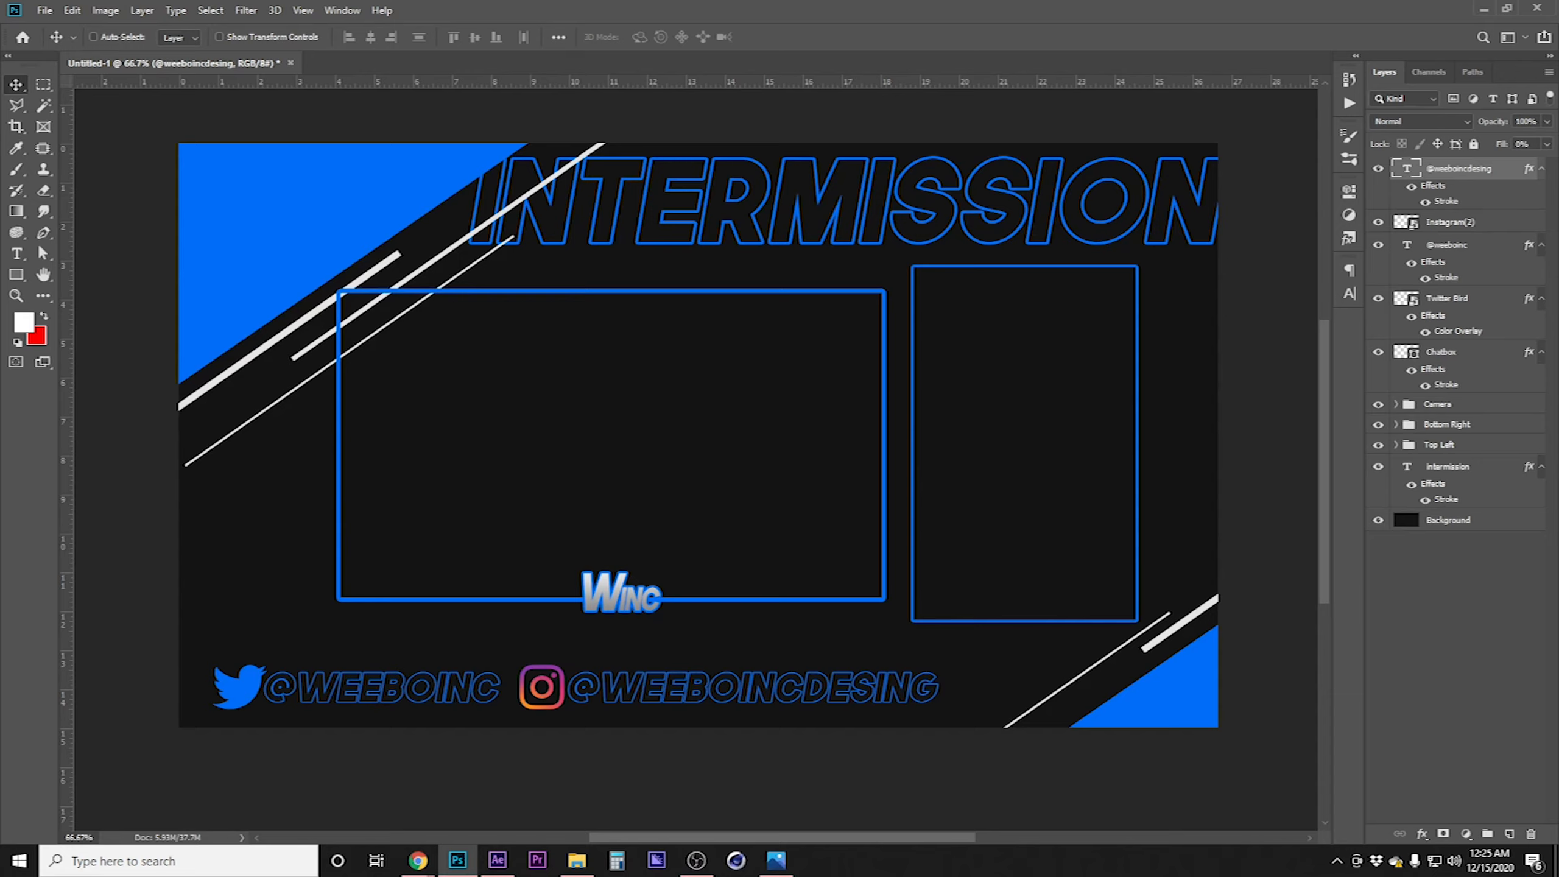
Copy the Twitter bird's layer style and paste it onto the Instagram logo
right_click(1487, 309)
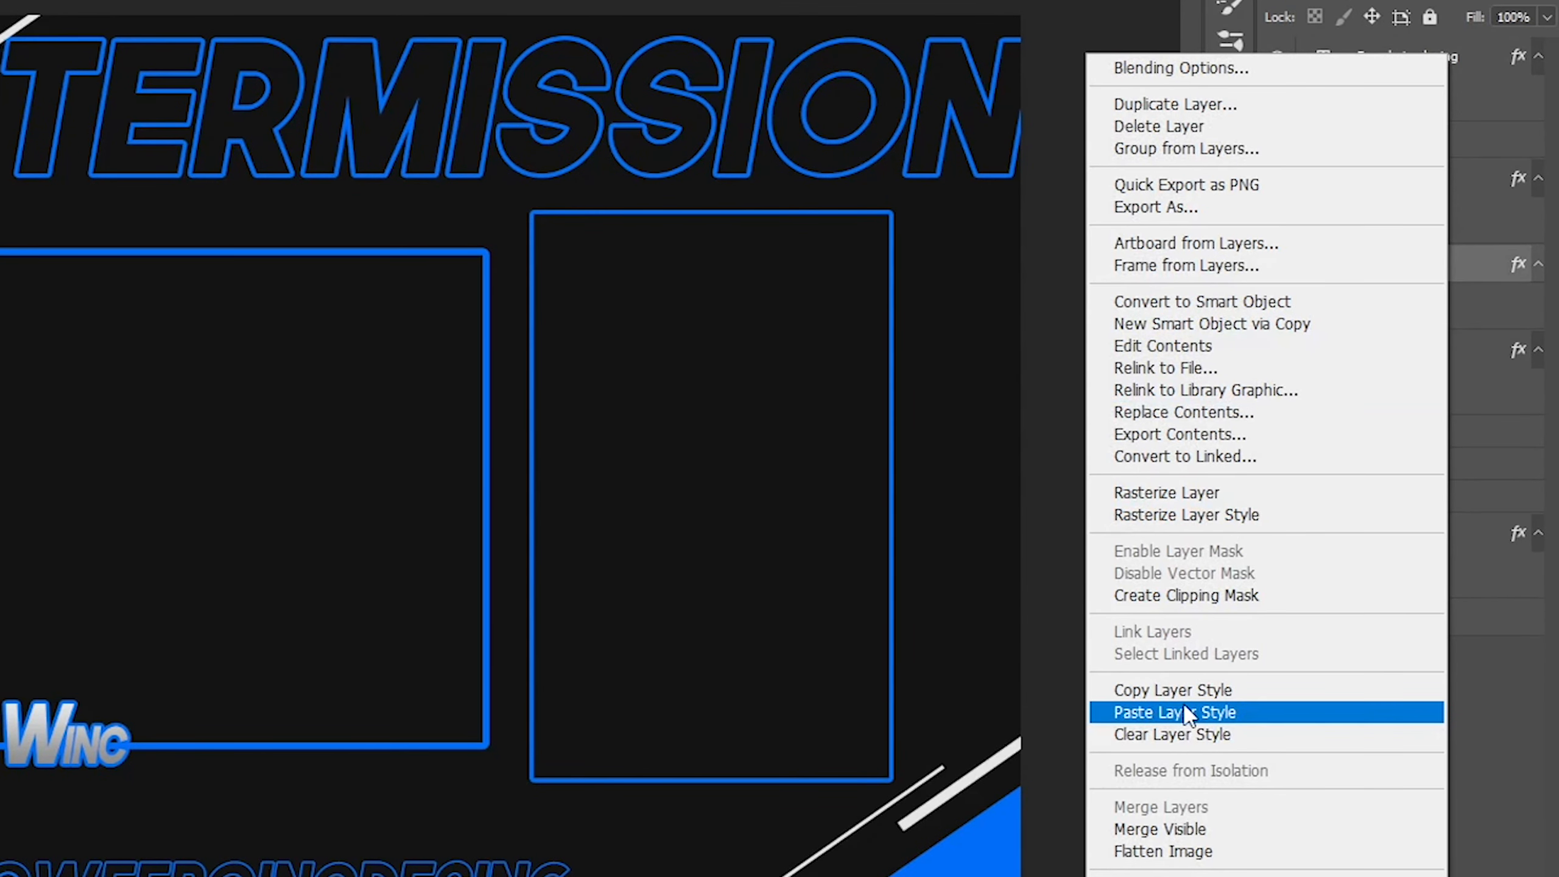
left_click(1186, 692)
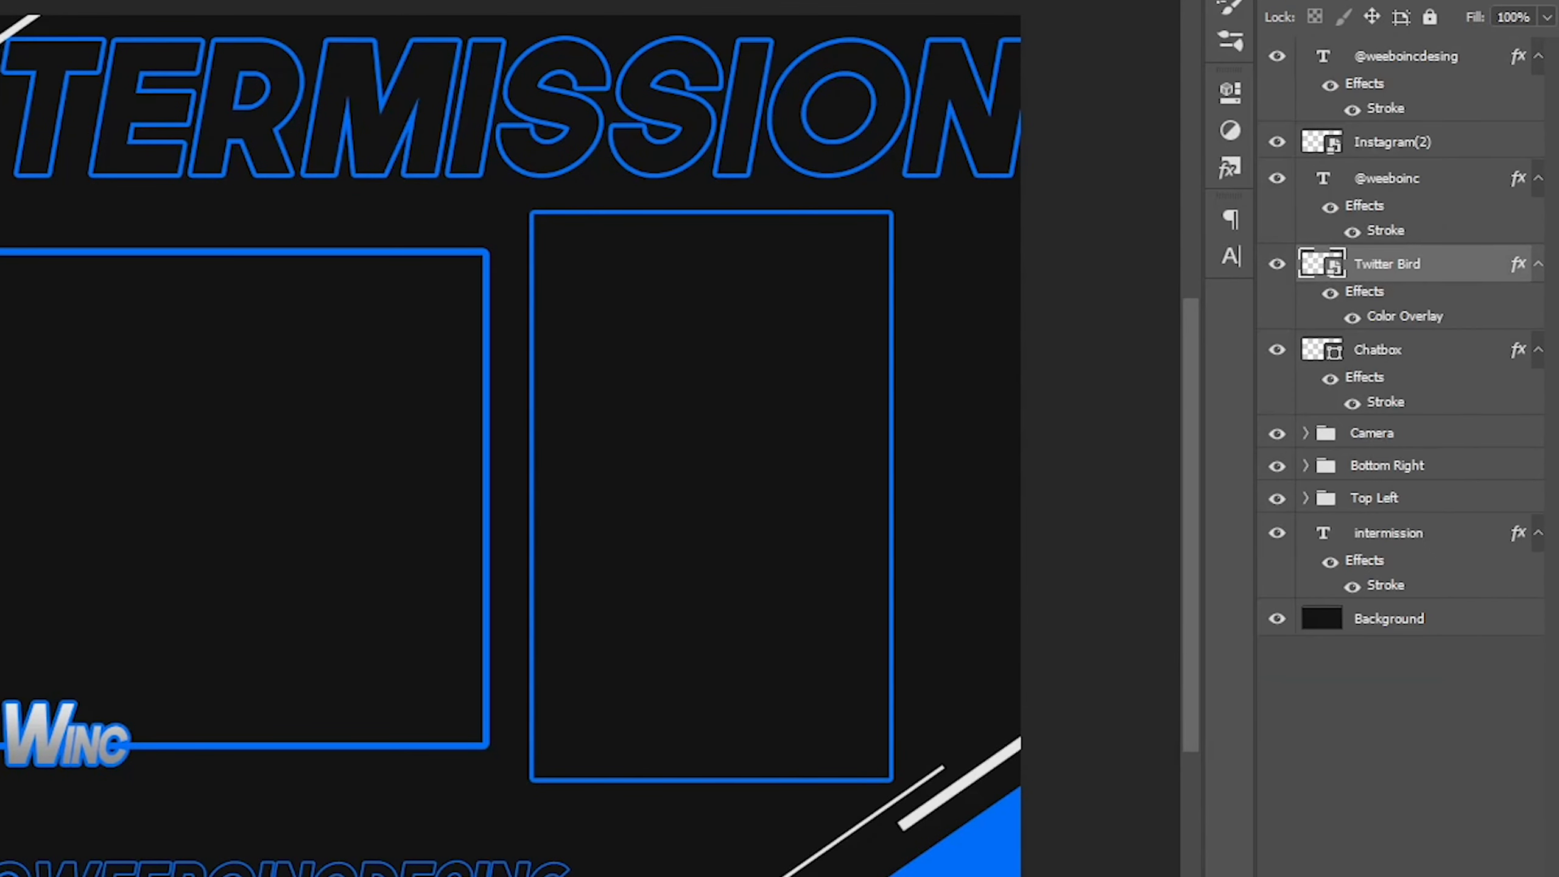
left_click(1466, 142)
right_click(1464, 139)
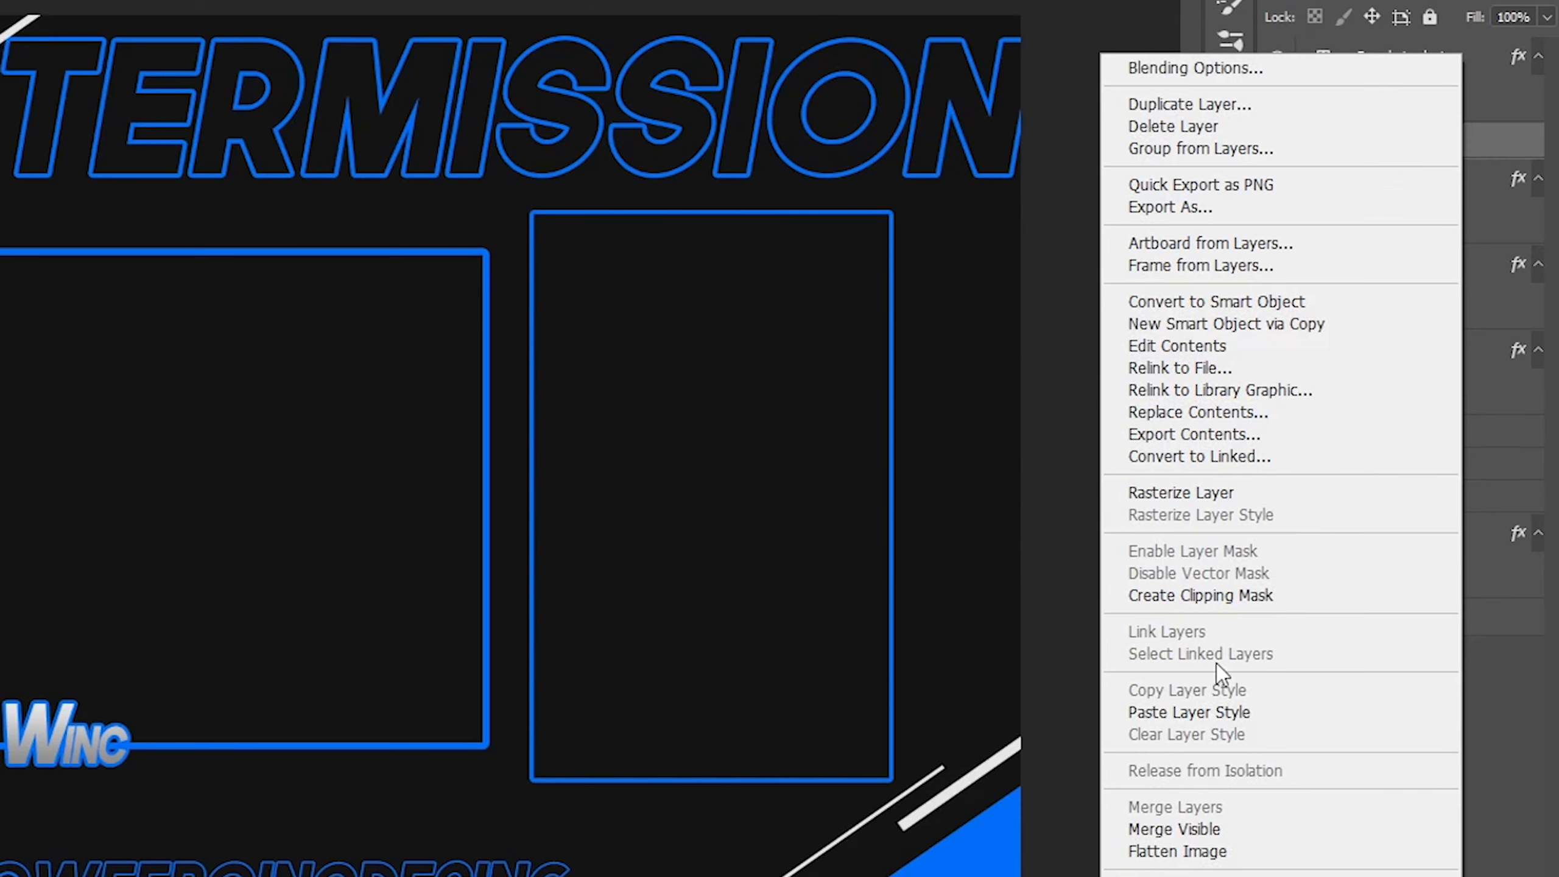
left_click(1182, 713)
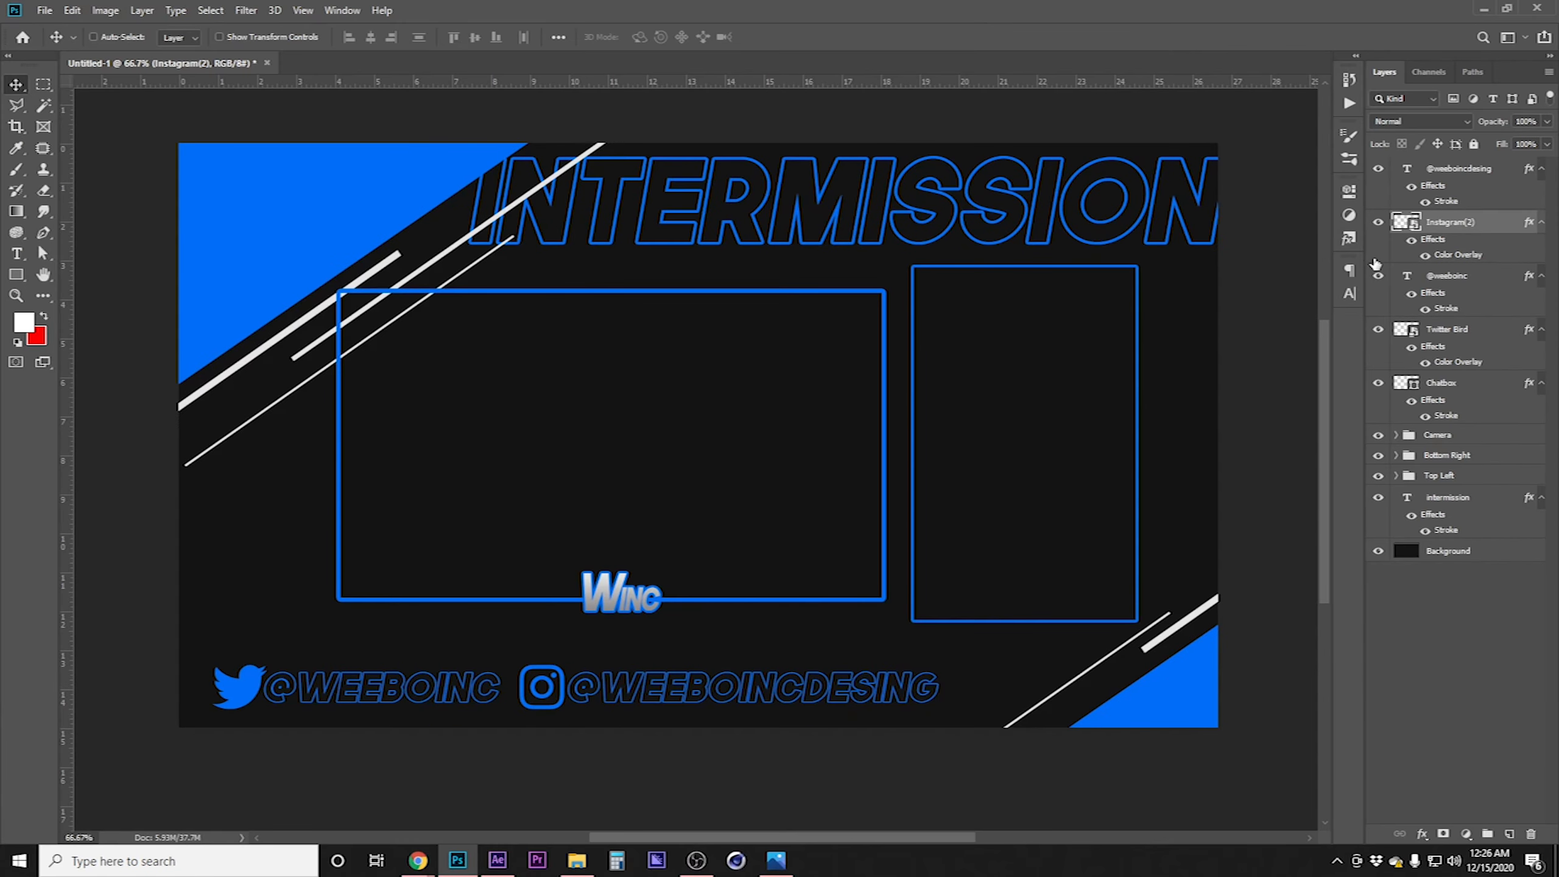
Select the Twitter and Instagram handle layers together and scale the whole social row down
left_click(1430, 171)
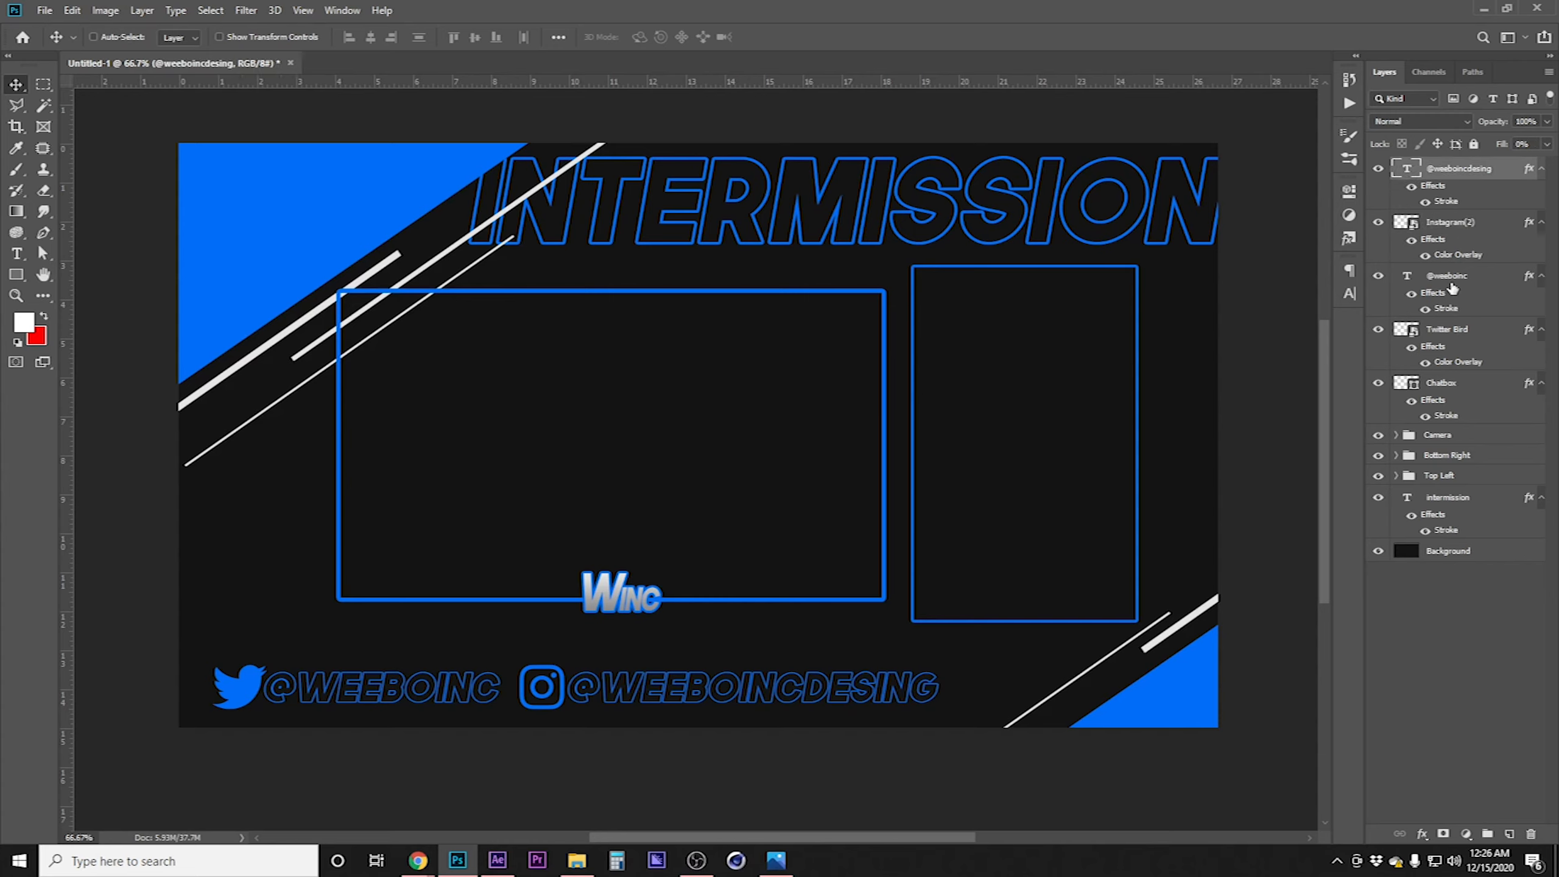
left_click(1486, 336, "shift")
key("ctrl+t")
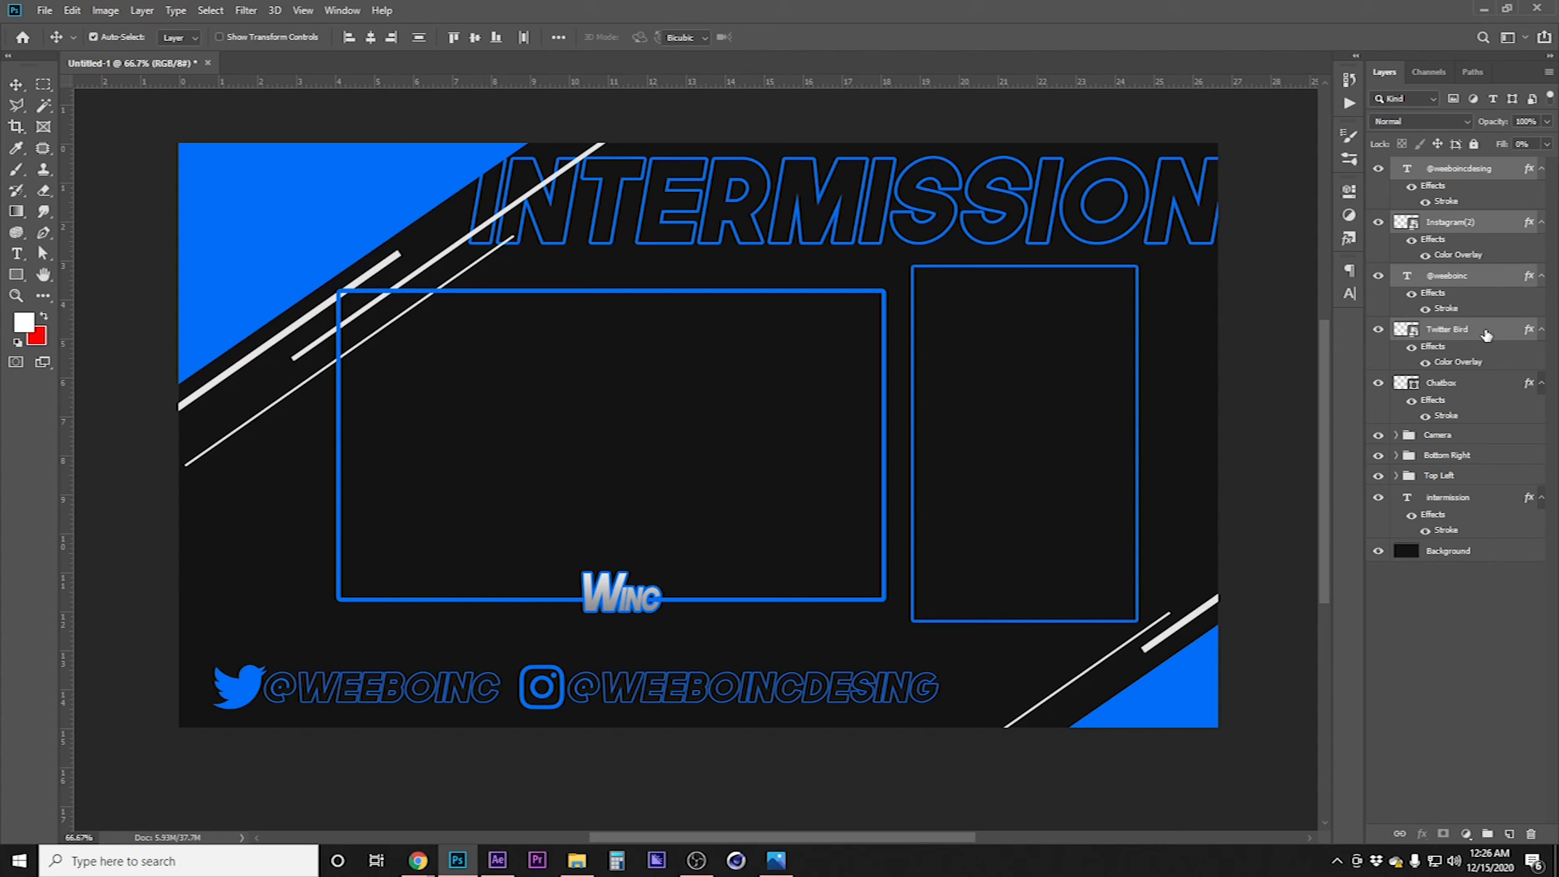
left_click_drag(938, 688, 662, 714)
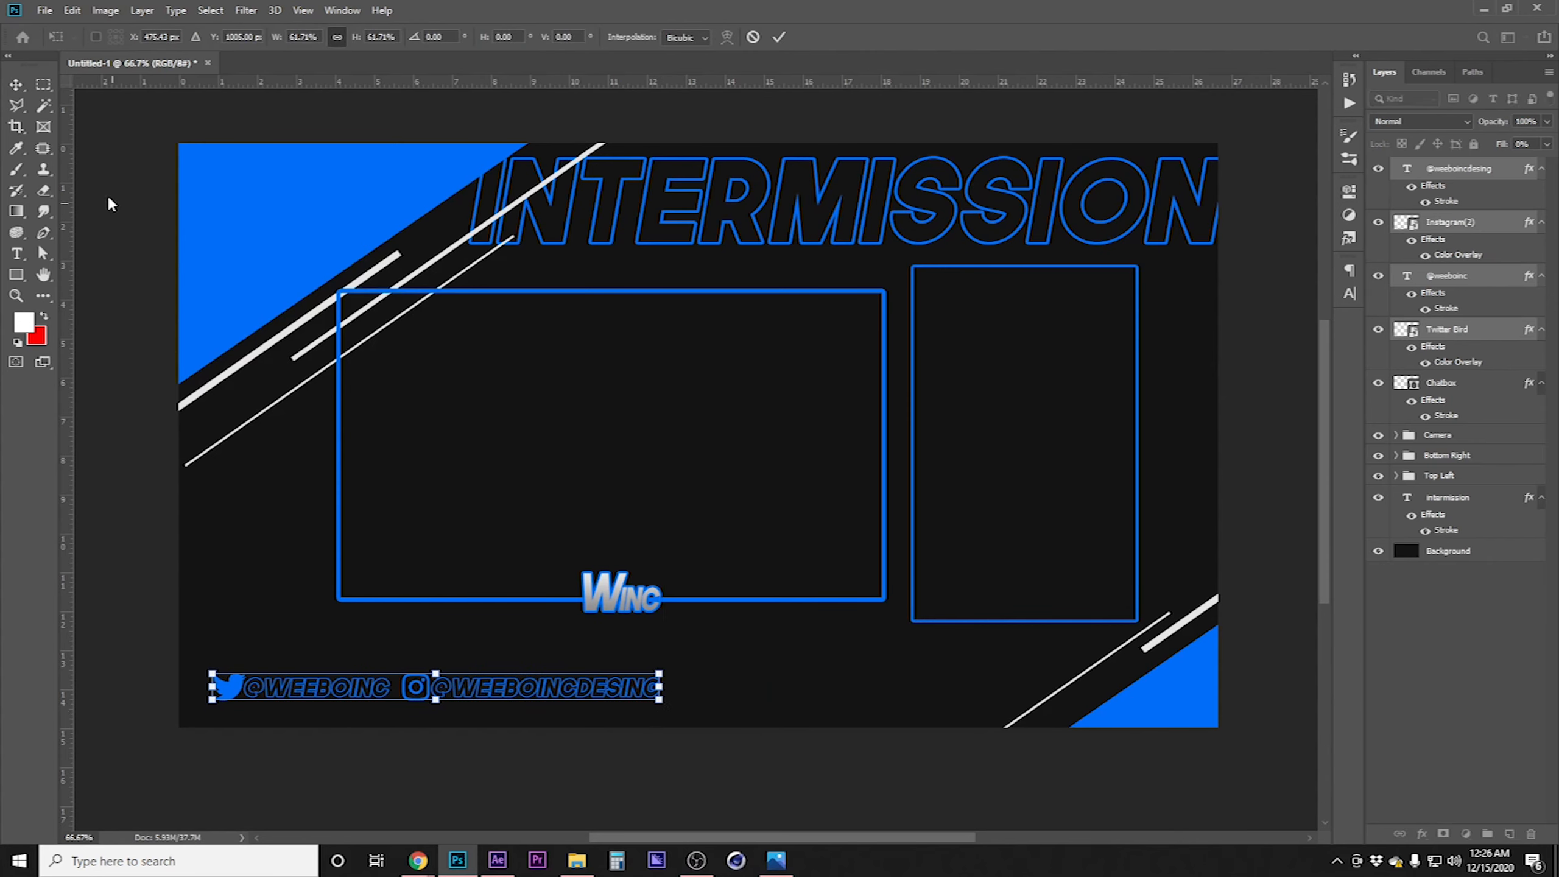
left_click(16, 84)
Nudge the social handle row down and to the right, then slightly back up
key("shift+Down")
key("shift+Down")
key("shift+Down")
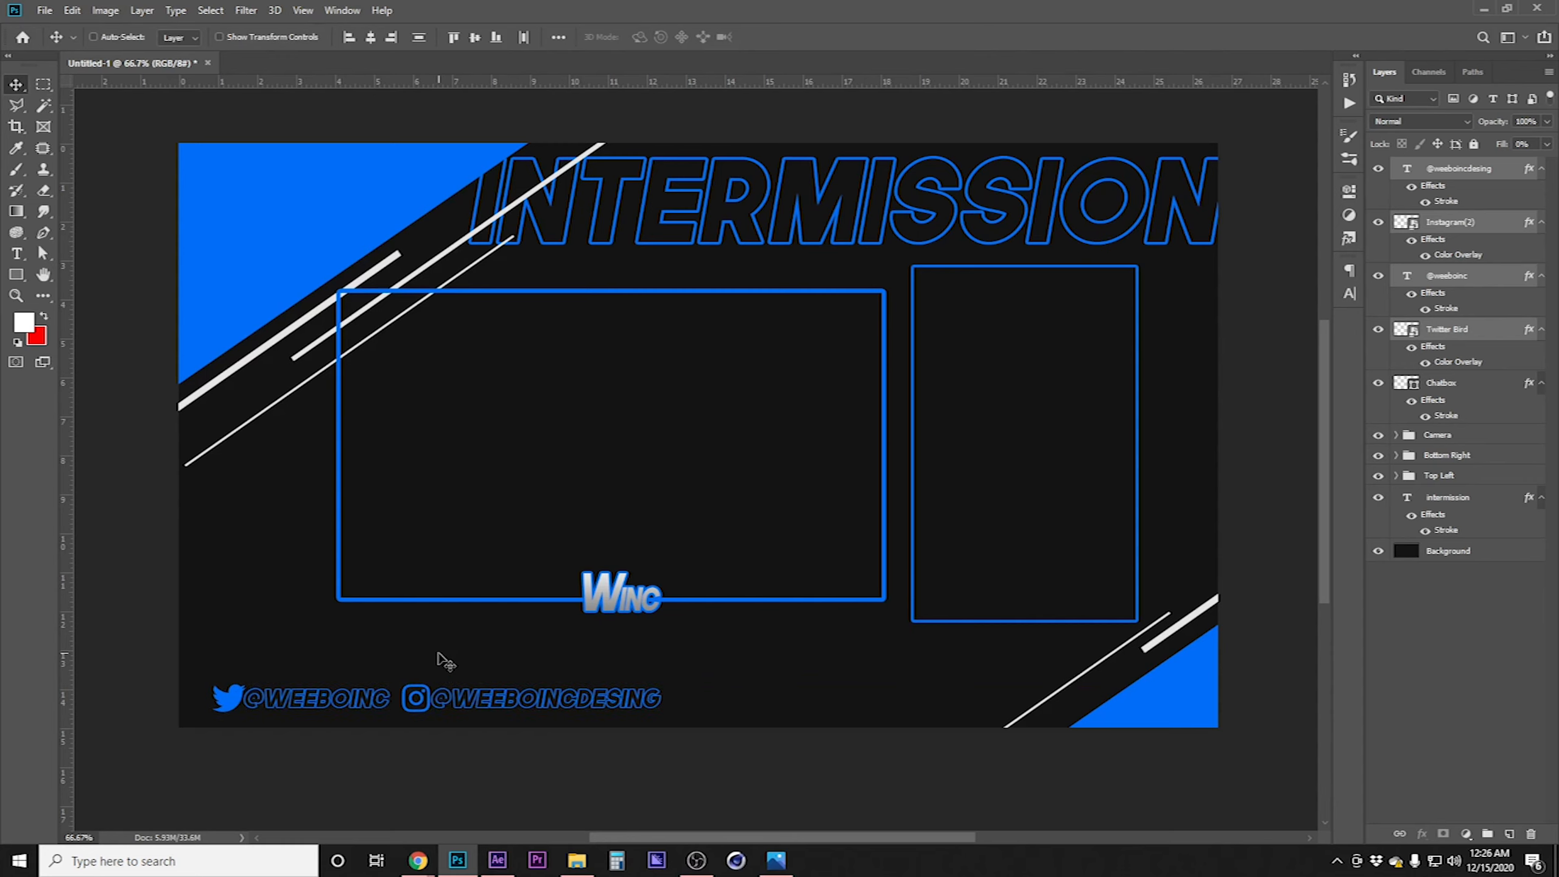
key("shift+Right")
key("shift+Right")
key("shift+Right")
key("shift+Right")
key("shift+Right")
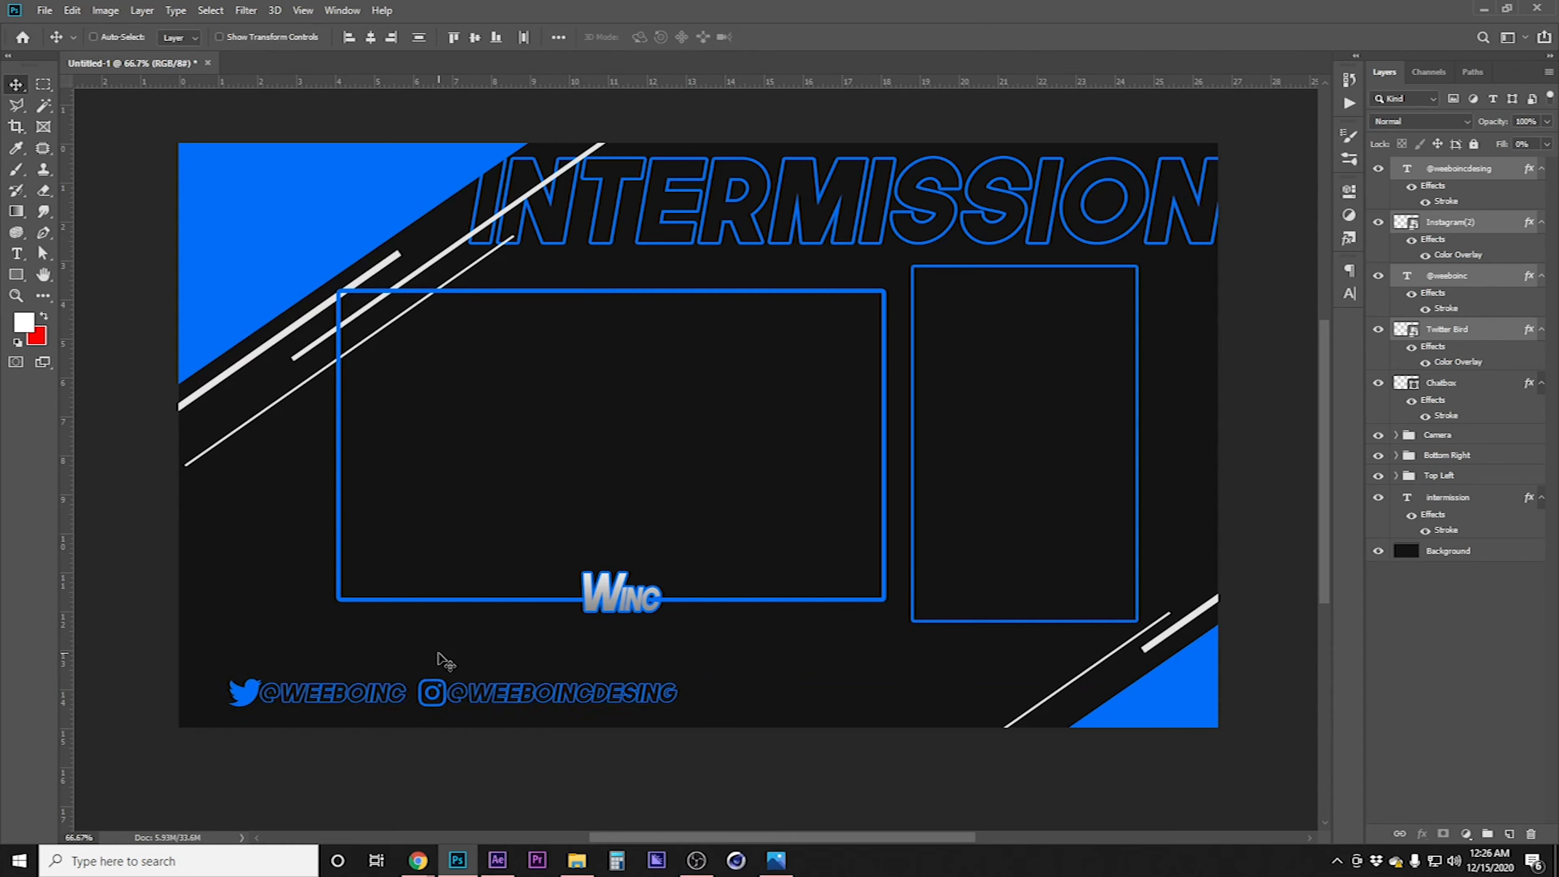
key("Up")
key("Up")
key("Up")
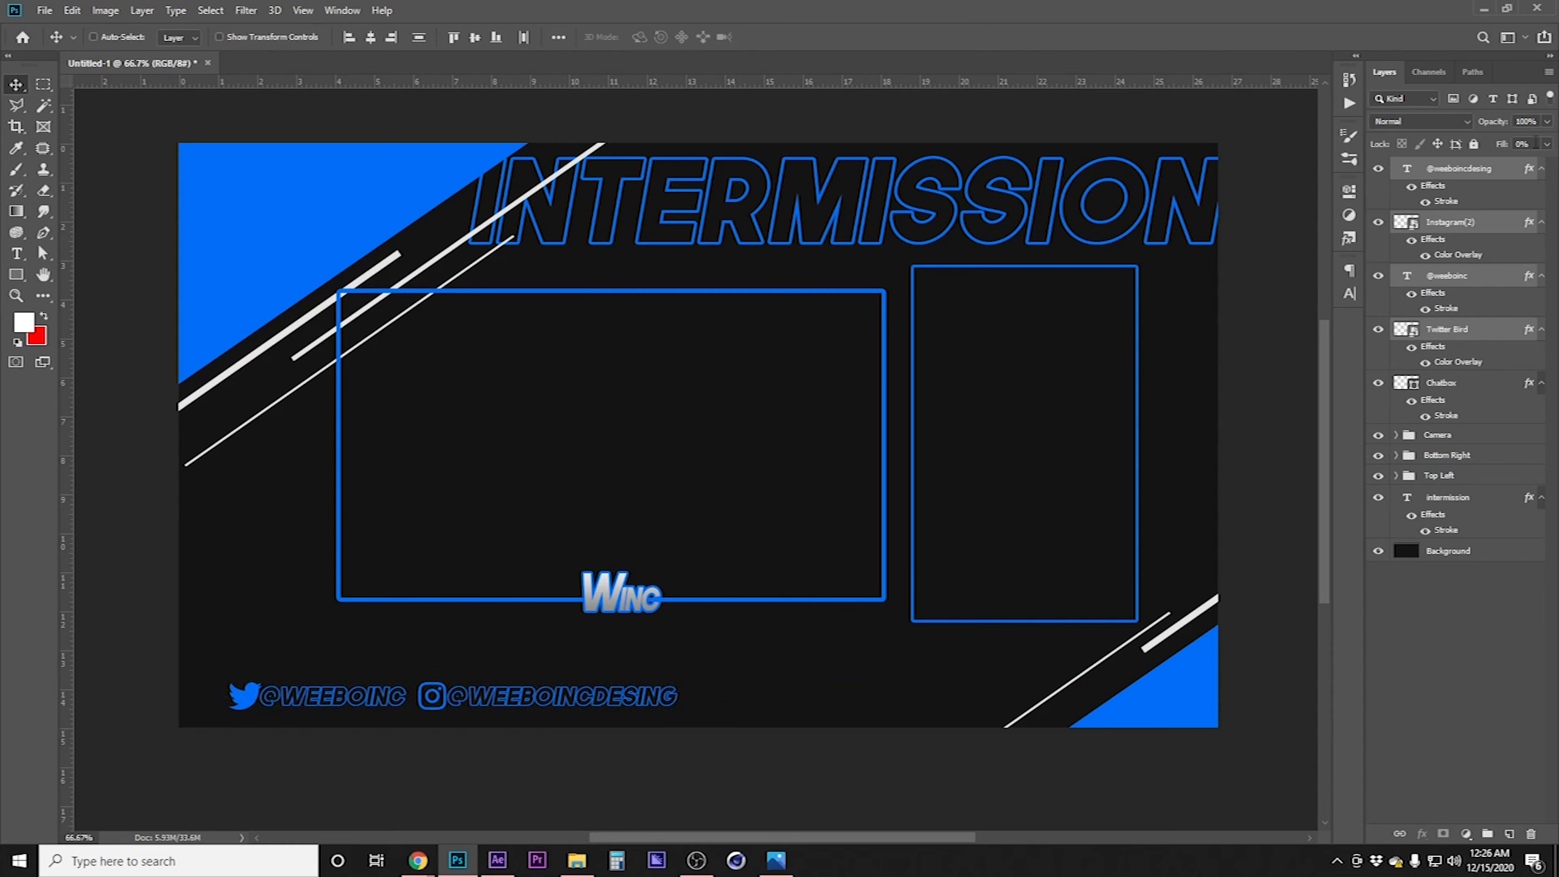
left_click(1490, 168)
key("Right")
key("Right")
key("Right")
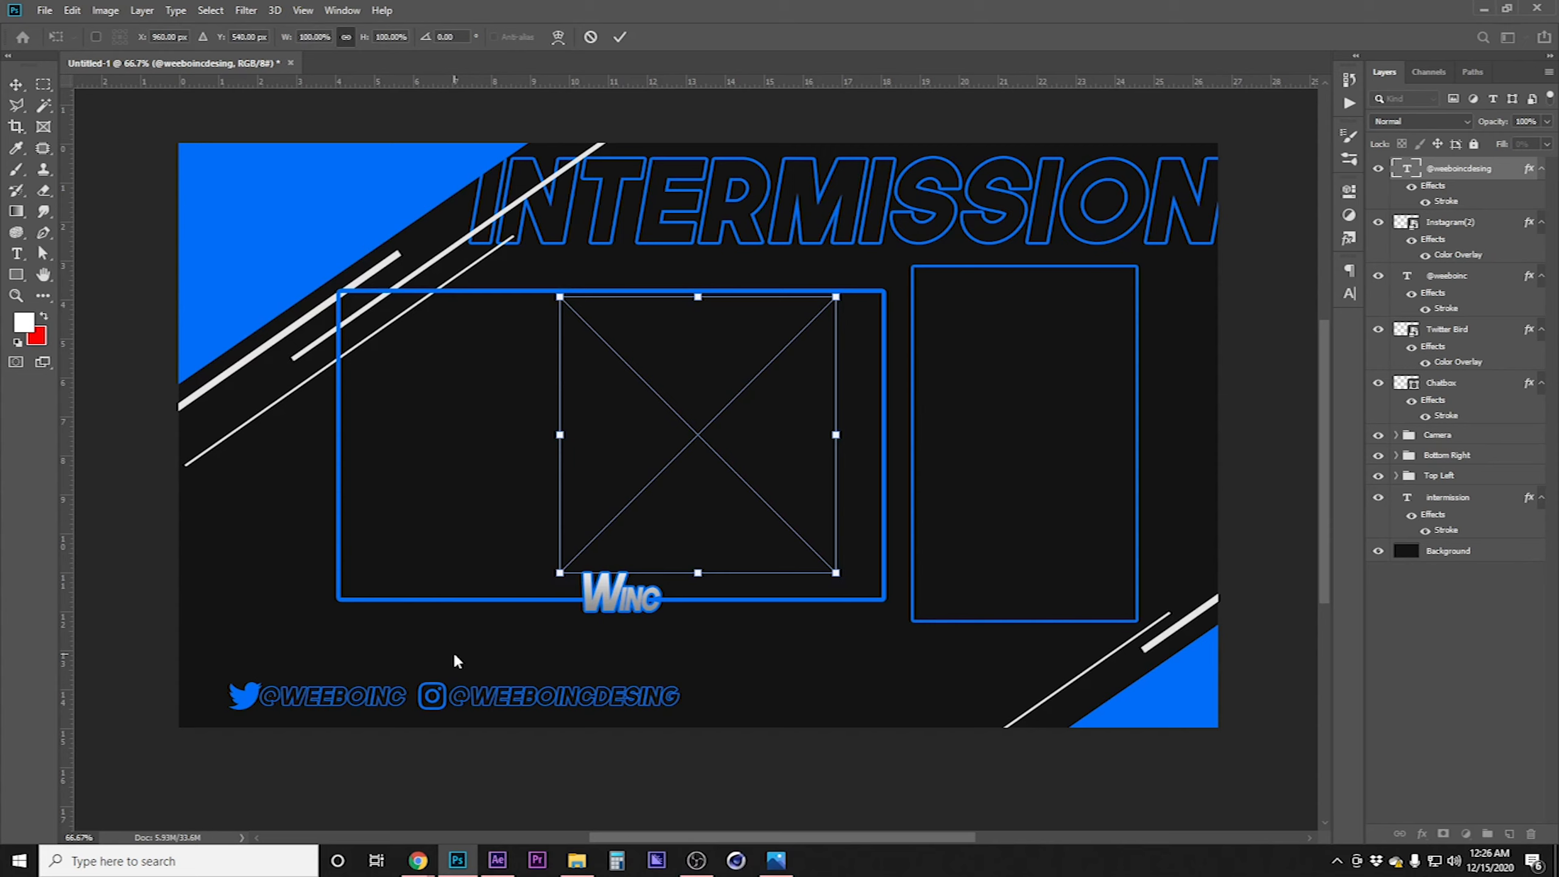
left_click_drag(718, 519, 450, 690)
left_click_drag(430, 466, 430, 682)
scroll(529, 645, "up", 3)
left_click_drag(530, 645, 540, 594)
left_click_drag(522, 672, 525, 587)
left_click_drag(524, 394, 524, 424)
left_click_drag(522, 587, 522, 592)
key("Return")
left_click_drag(494, 534, 336, 463)
mouse_move(343, 496)
left_mouse_down()
mouse_move(823, 499)
mouse_move(329, 499)
left_mouse_up()
left_click_drag(306, 496, 522, 510)
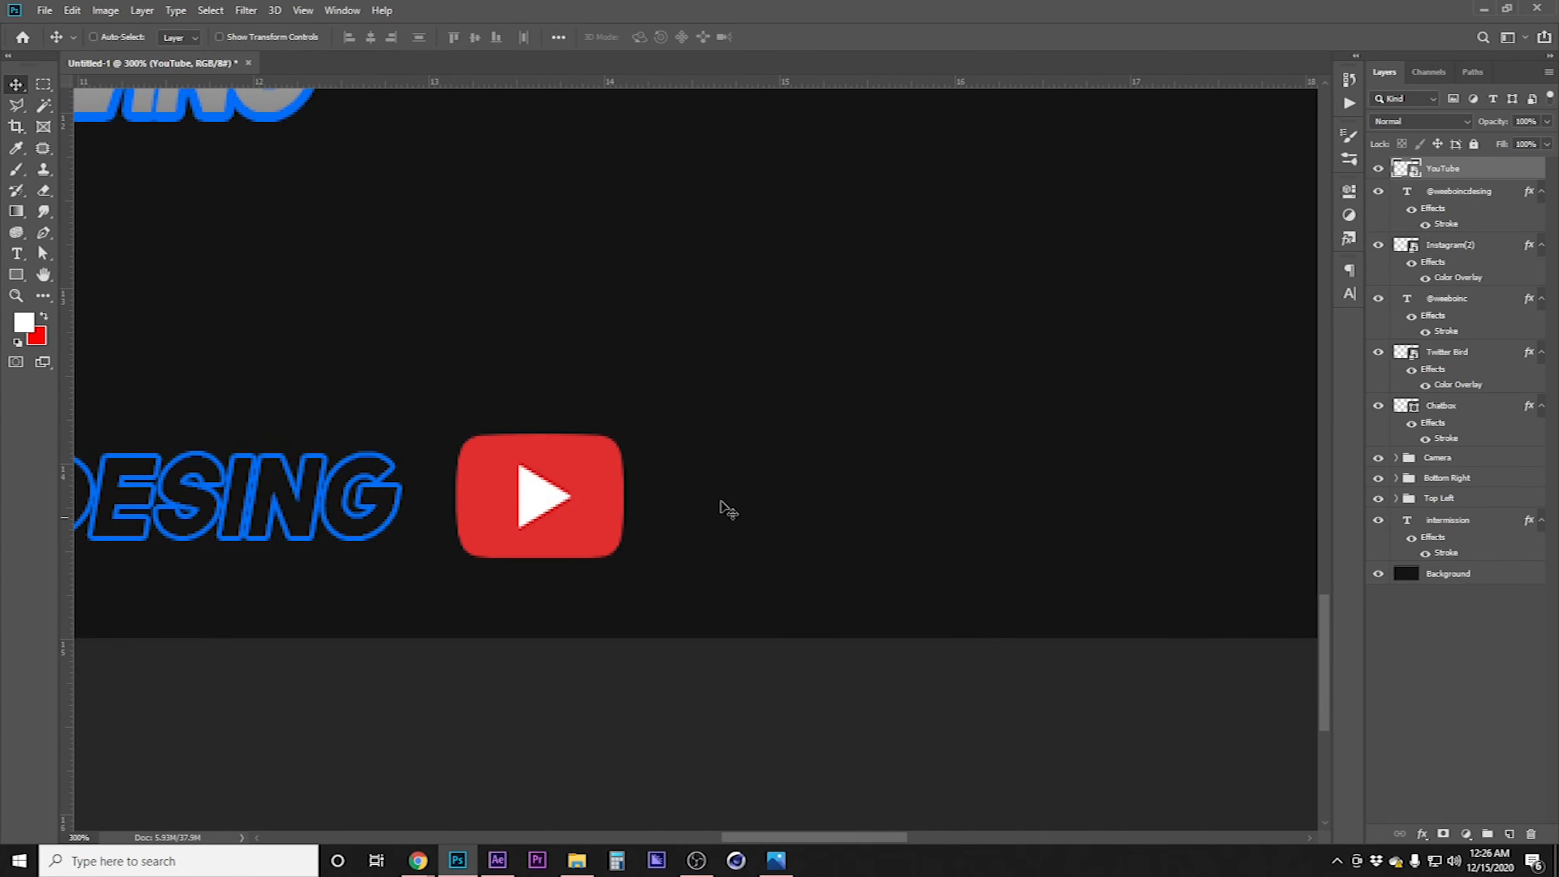
left_click(1475, 194)
key("ctrl+j")
left_click_drag(1475, 193, 1475, 160)
left_click(1476, 169)
left_click_drag(251, 496, 1504, 488)
key("t")
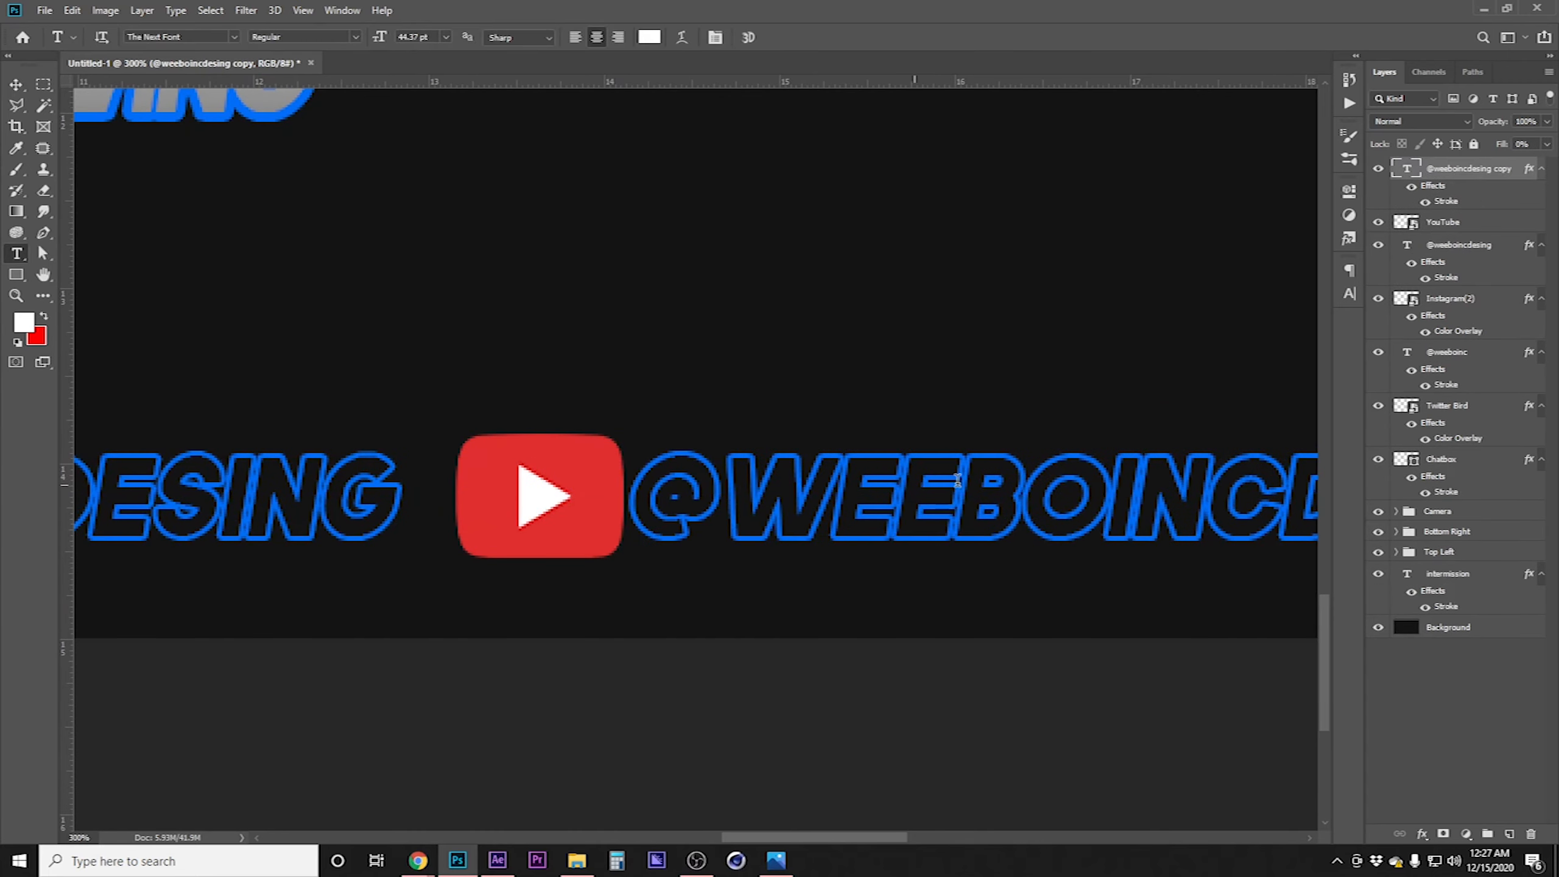
left_click(1281, 494)
key("shift+End")
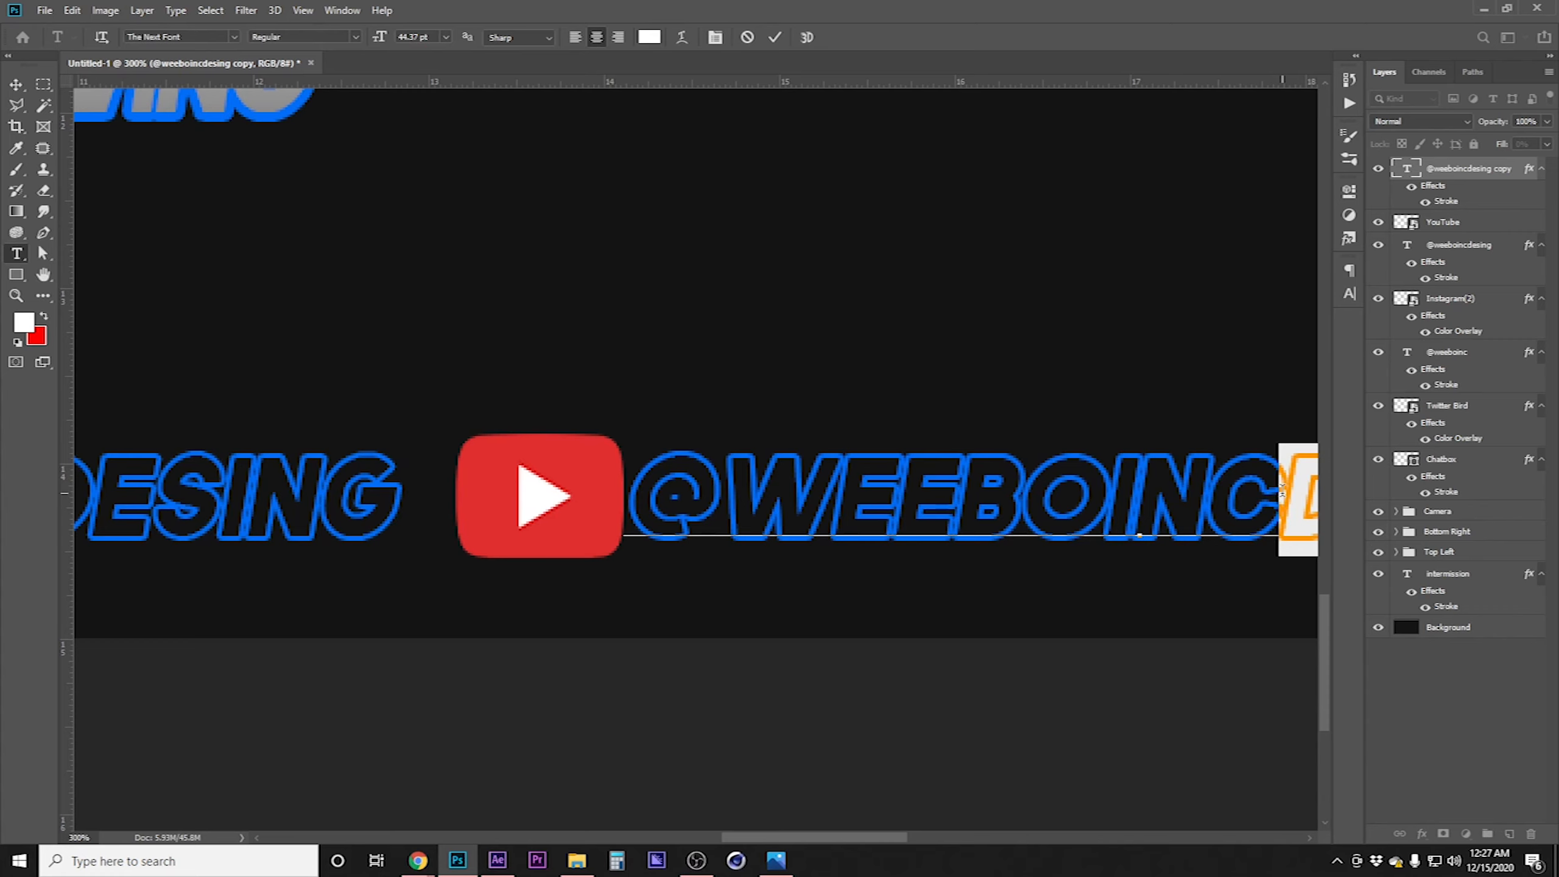
type("gd")
left_click(23, 88)
key("shift+Left")
key("shift+Left")
key("Left")
key("Left")
key("Left")
key("Left")
key("Left")
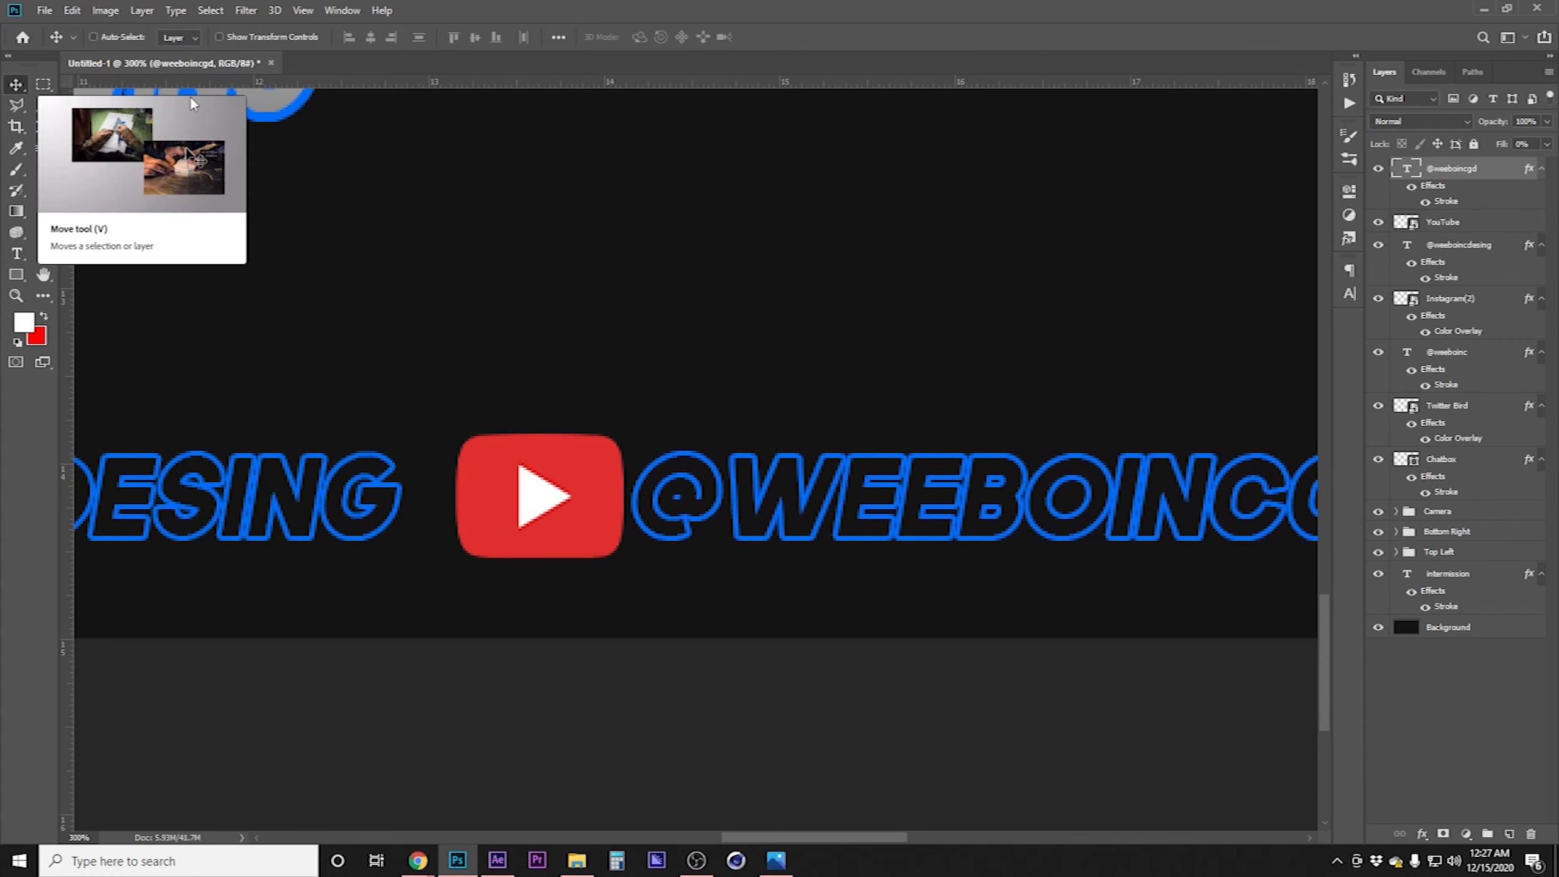
Try pasting the copied layer style onto the YouTube logo, then undo it
left_click_drag(252, 496, 1116, 487)
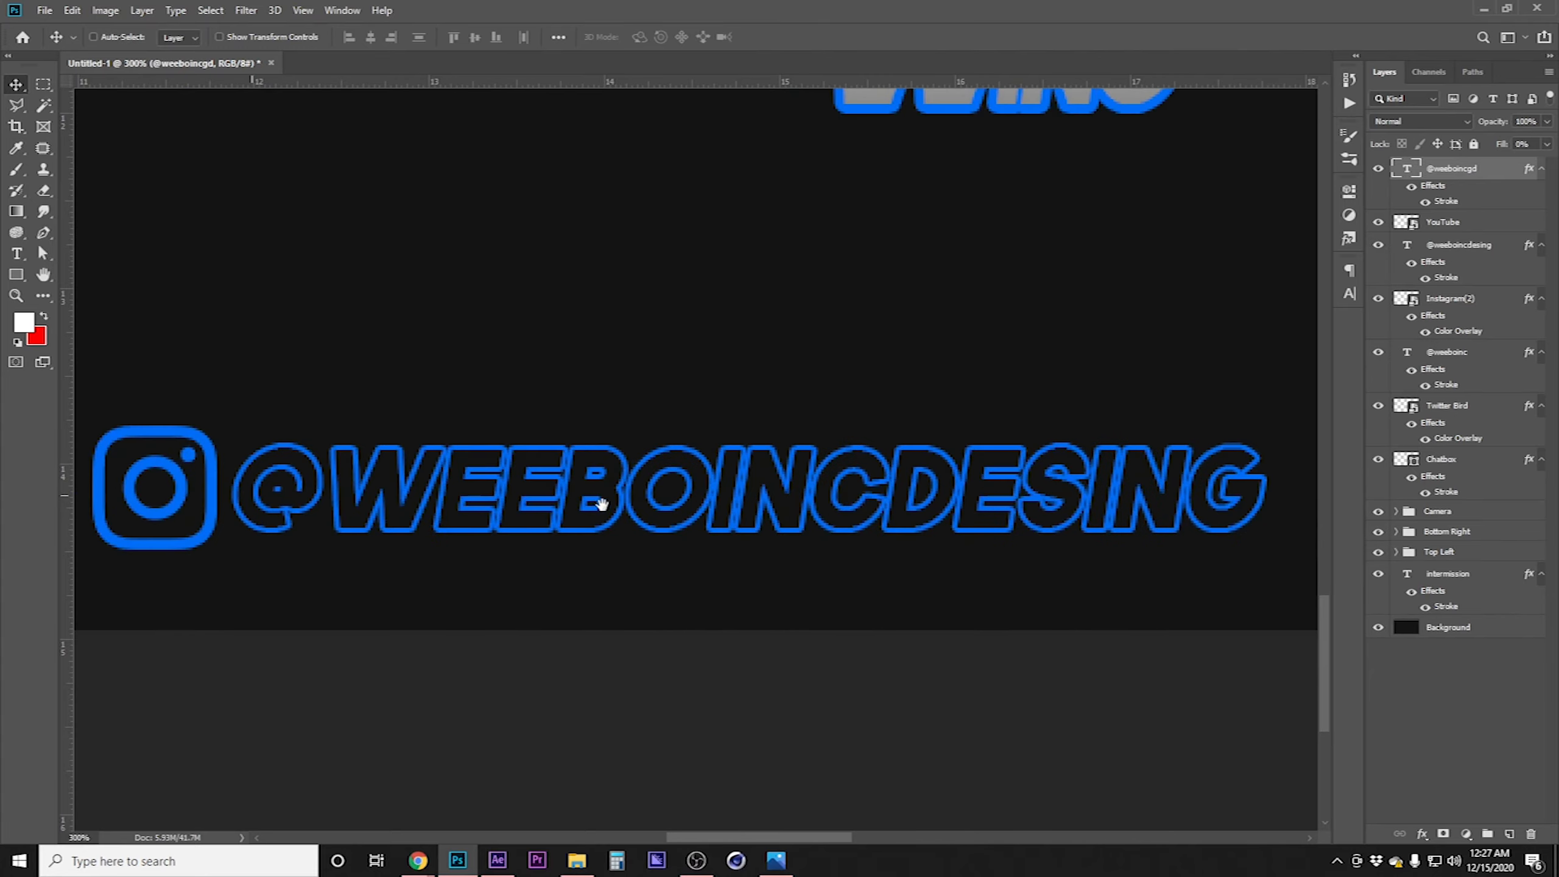
left_click_drag(367, 508, 589, 502)
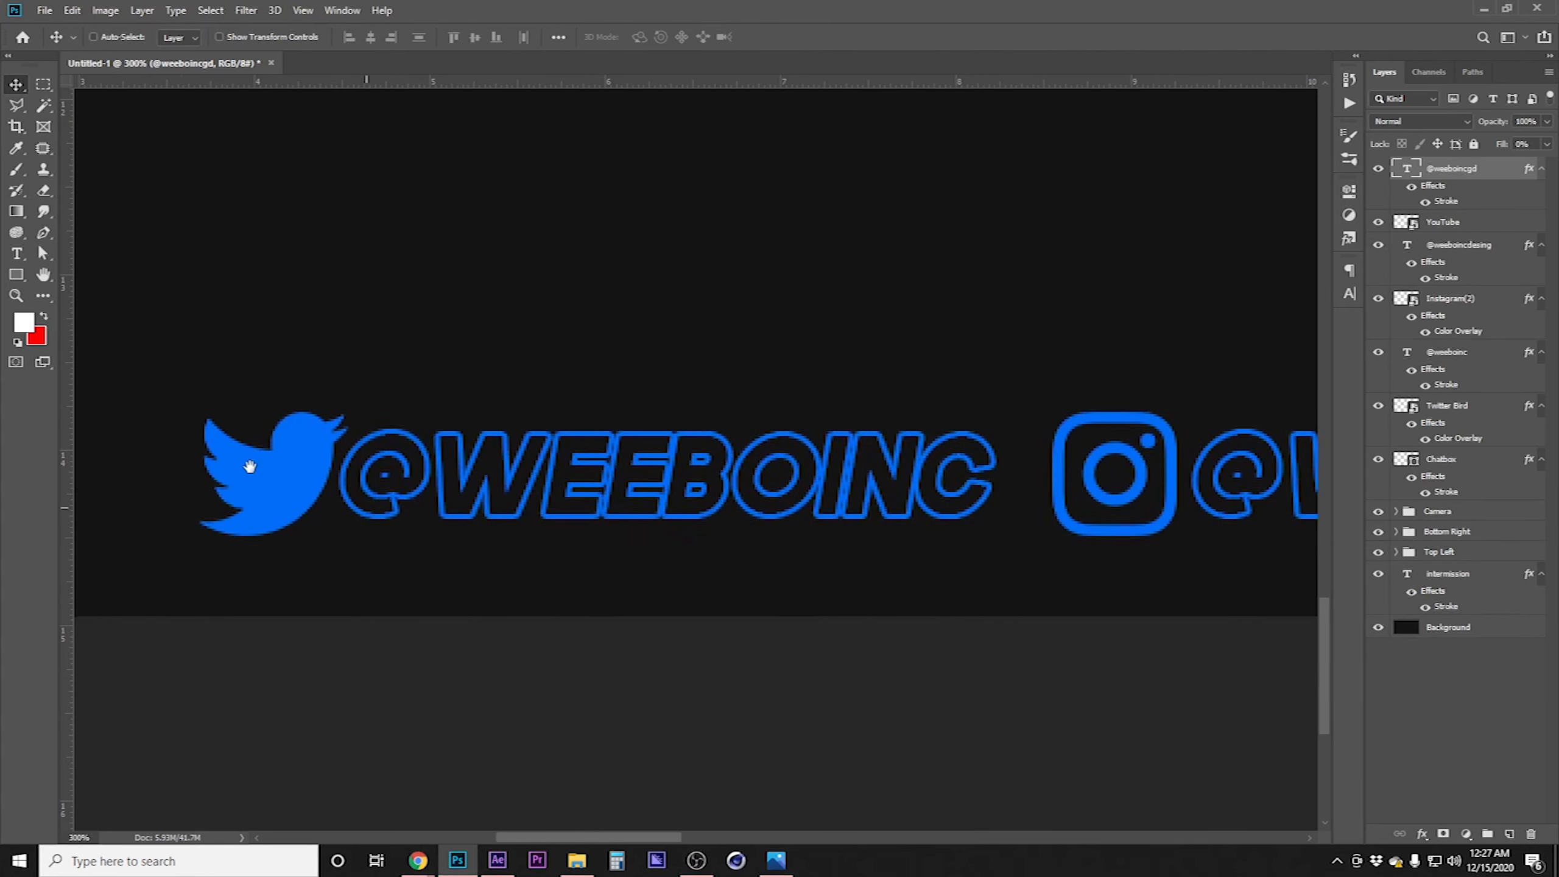
left_click_drag(1003, 478, 479, 482)
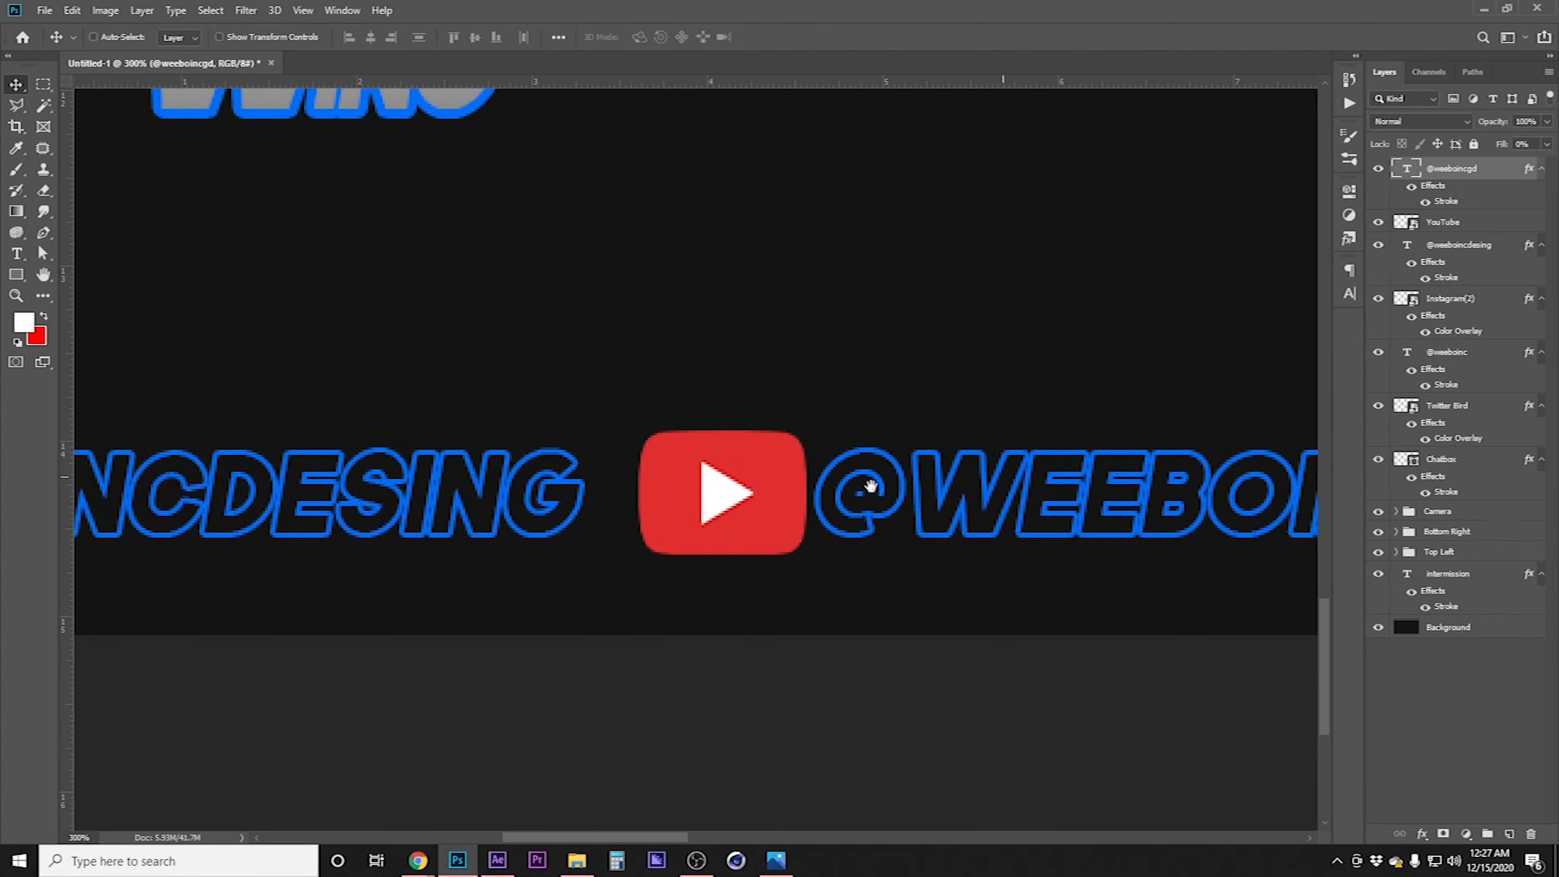
left_click(1505, 225)
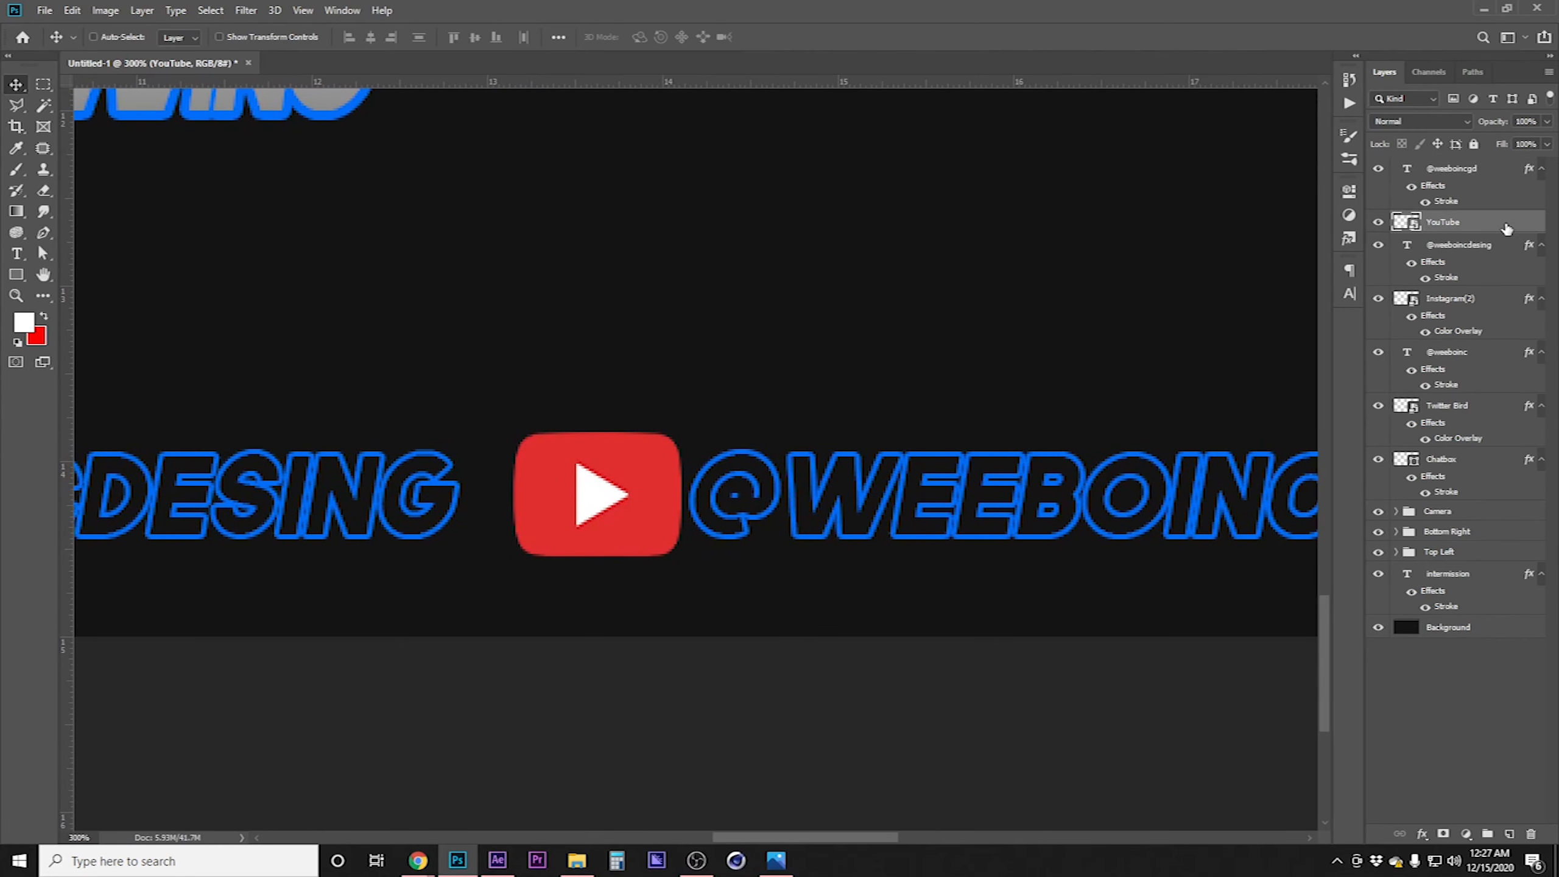
right_click(1506, 225)
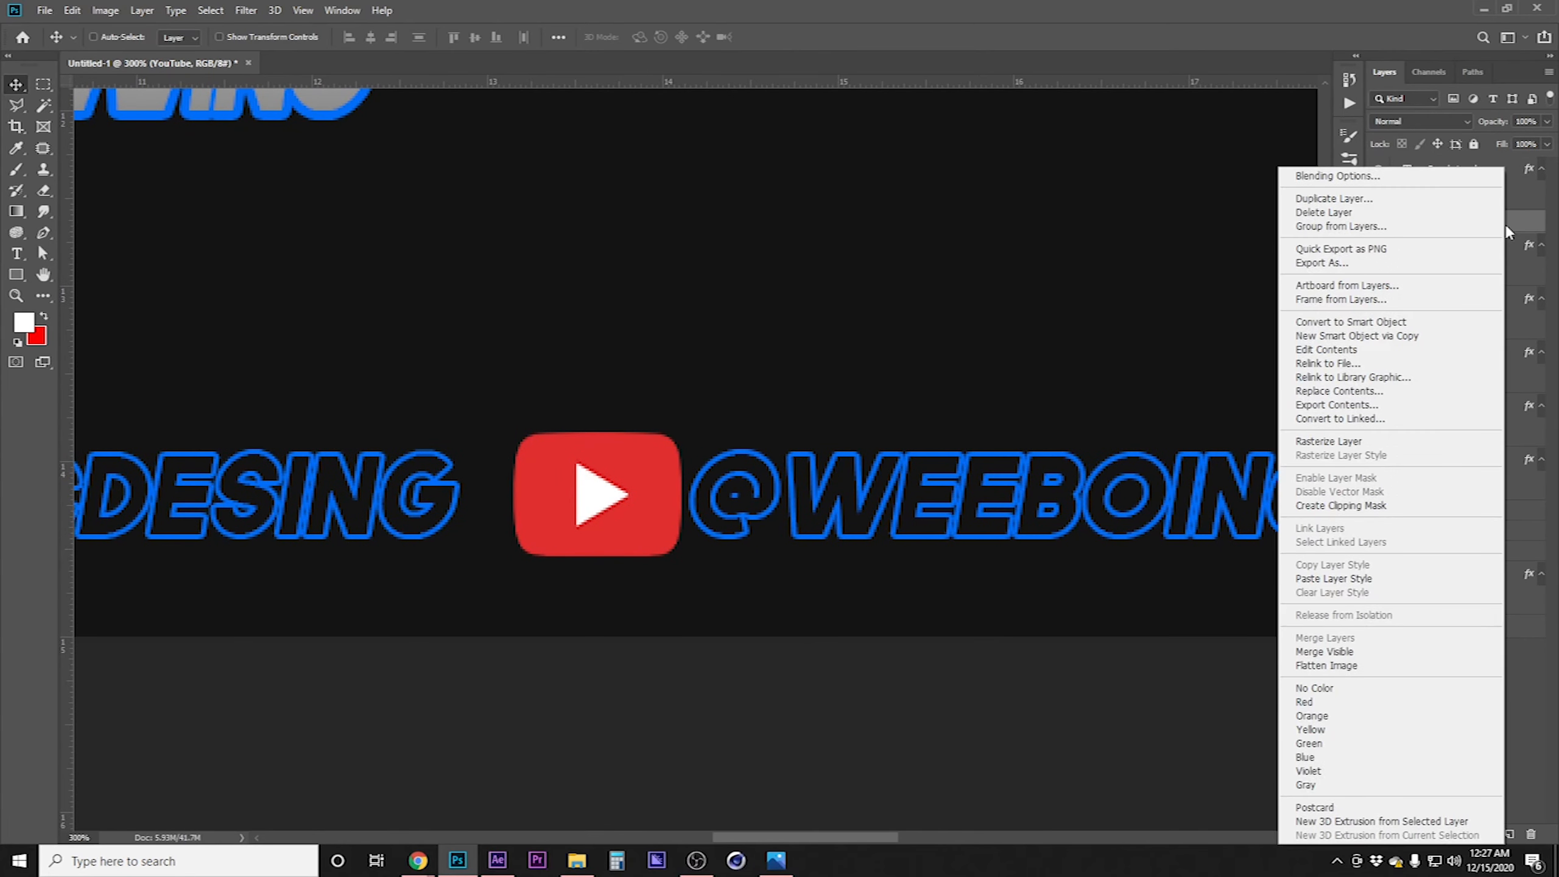
left_click(1344, 578)
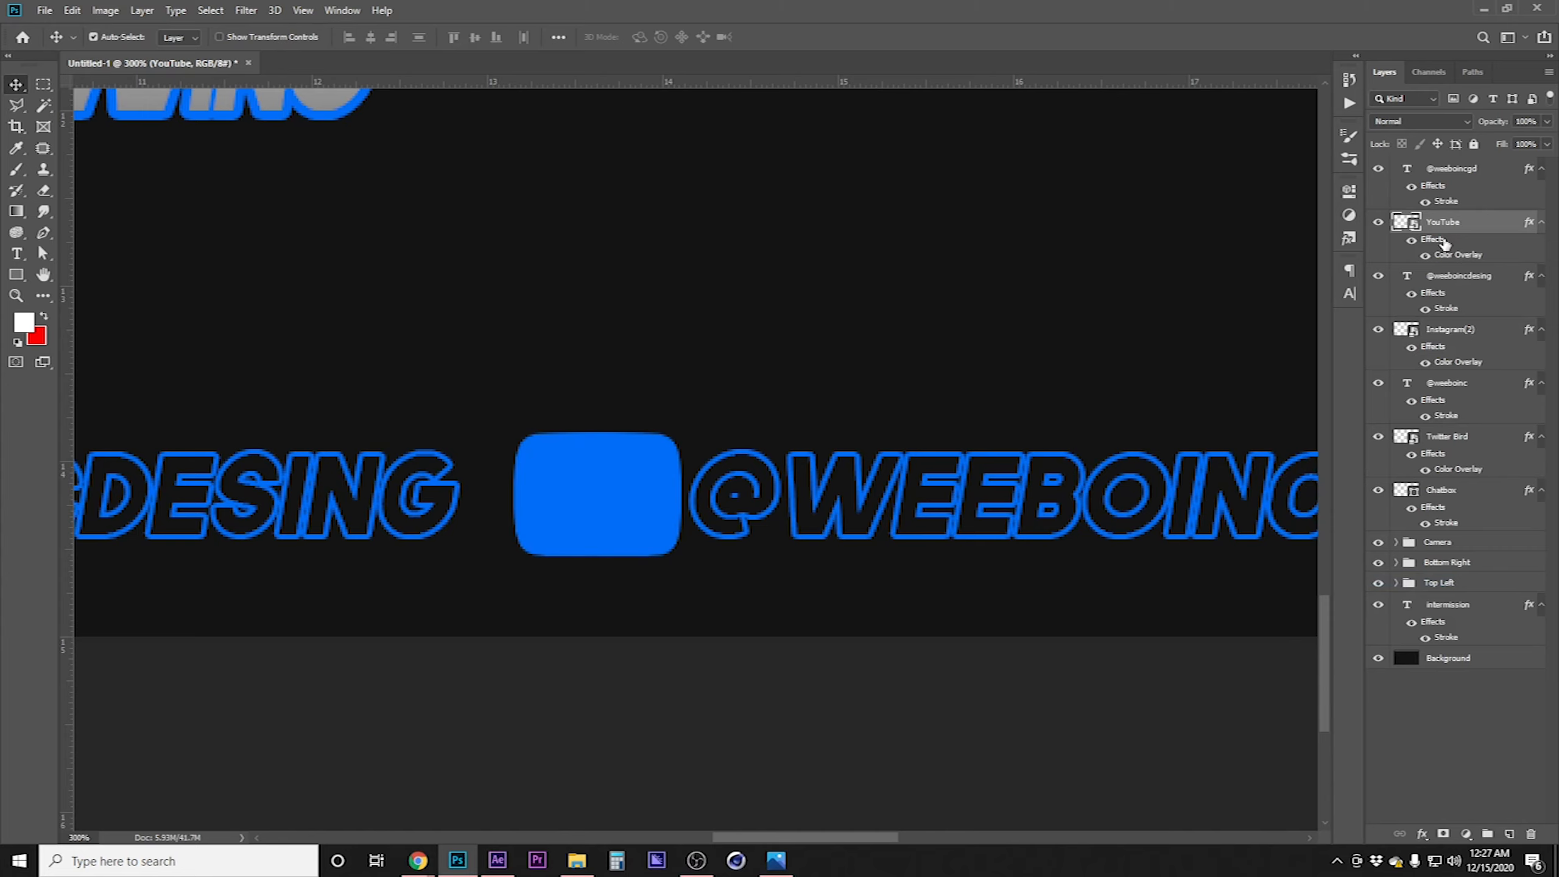
key("ctrl+z")
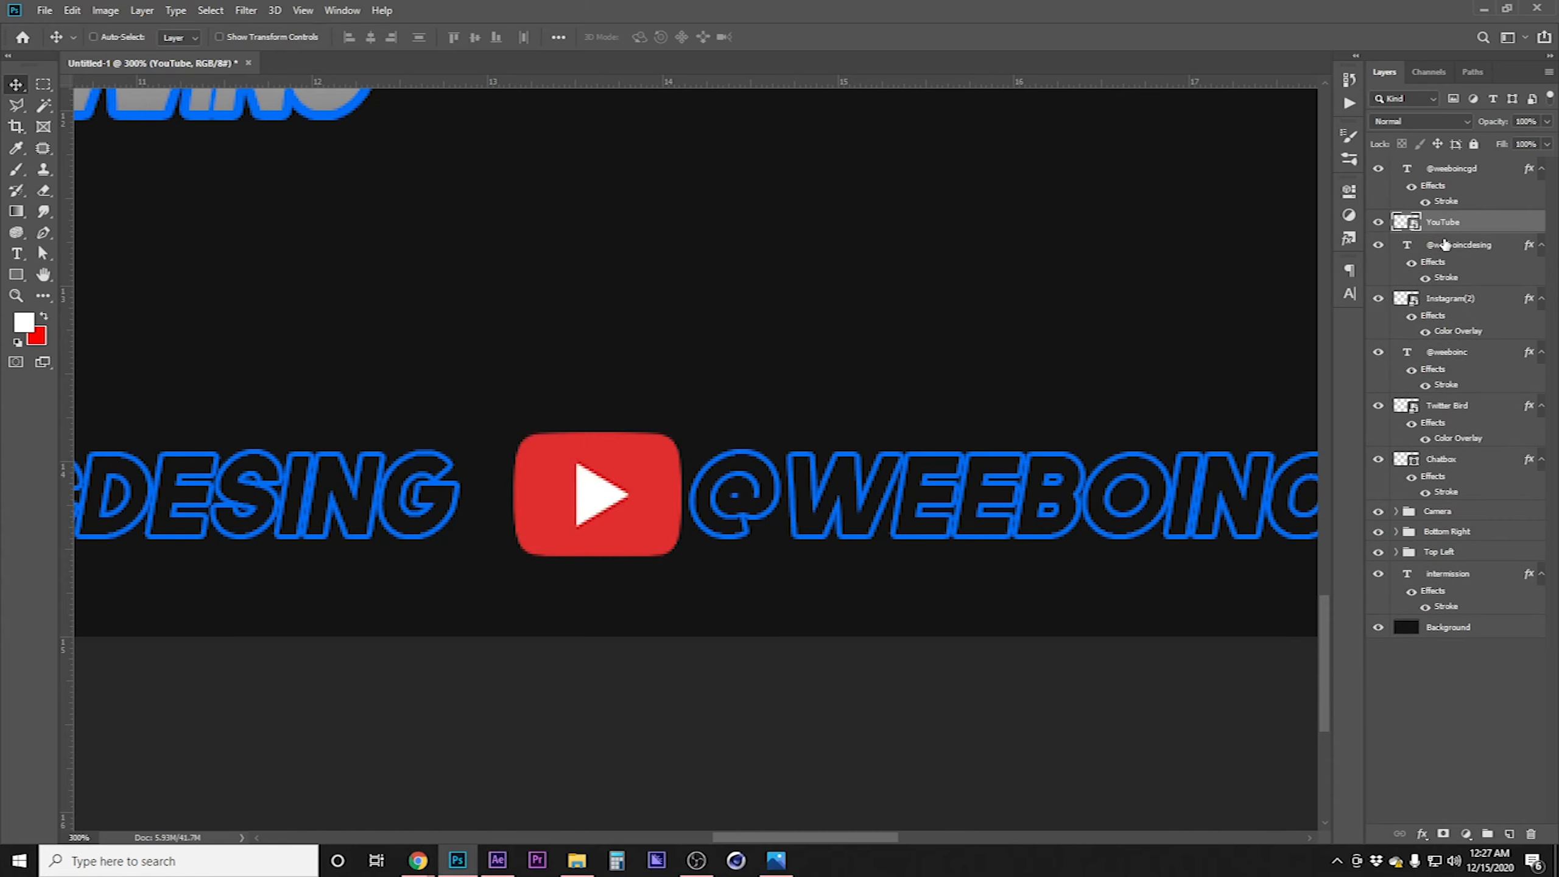
Select the YouTube logo's white play triangle with the Magic Wand, mask it out, and paste the layer style onto the logo
scroll(577, 497, "up", 2)
left_click_drag(577, 499, 610, 506)
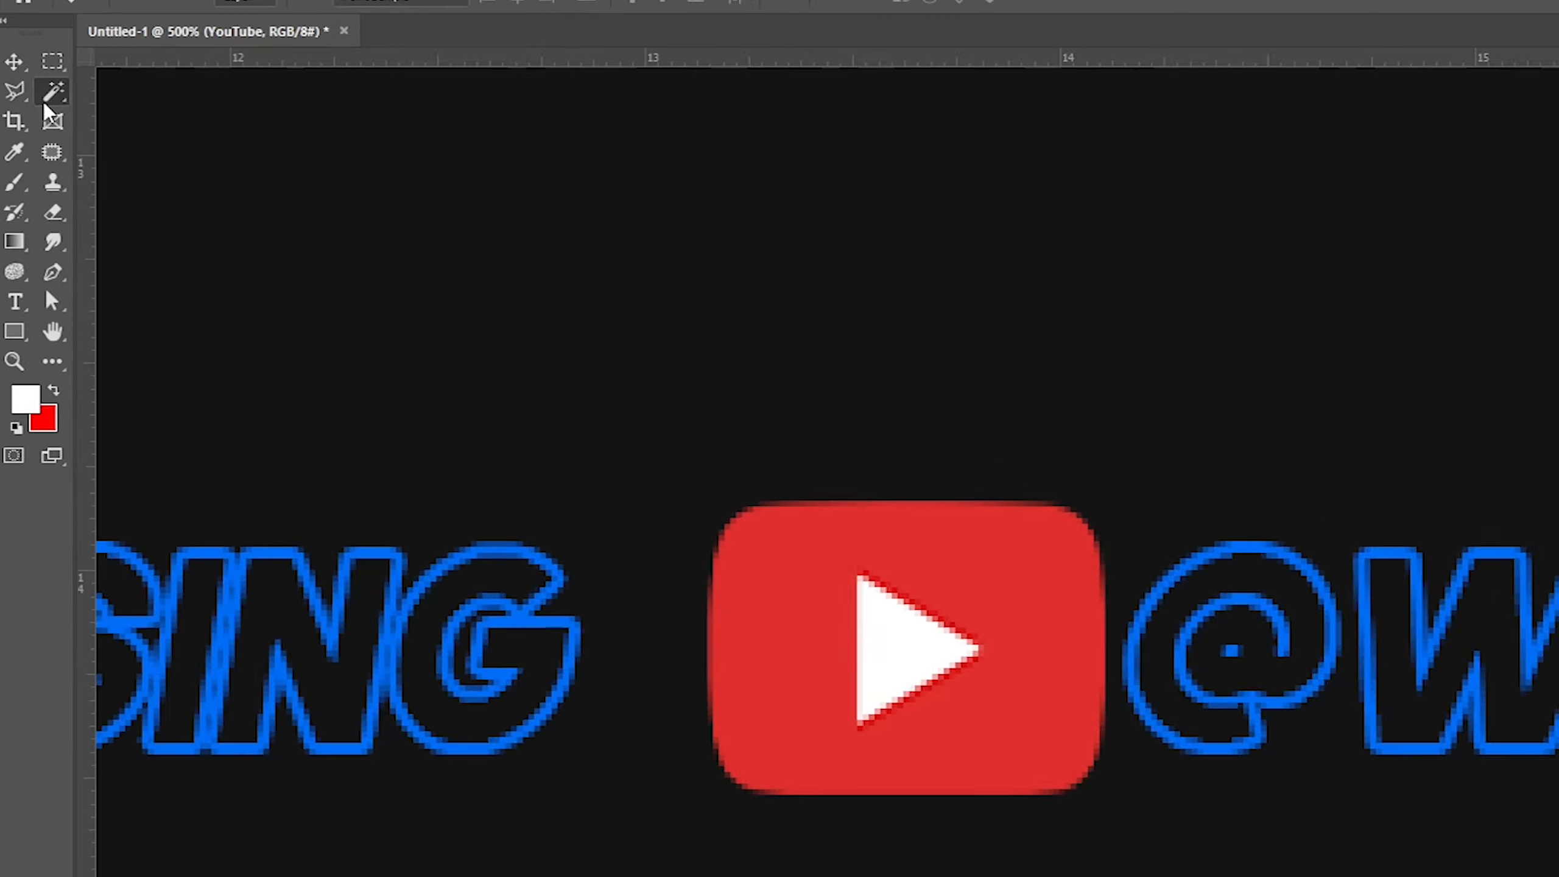
right_click(36, 114)
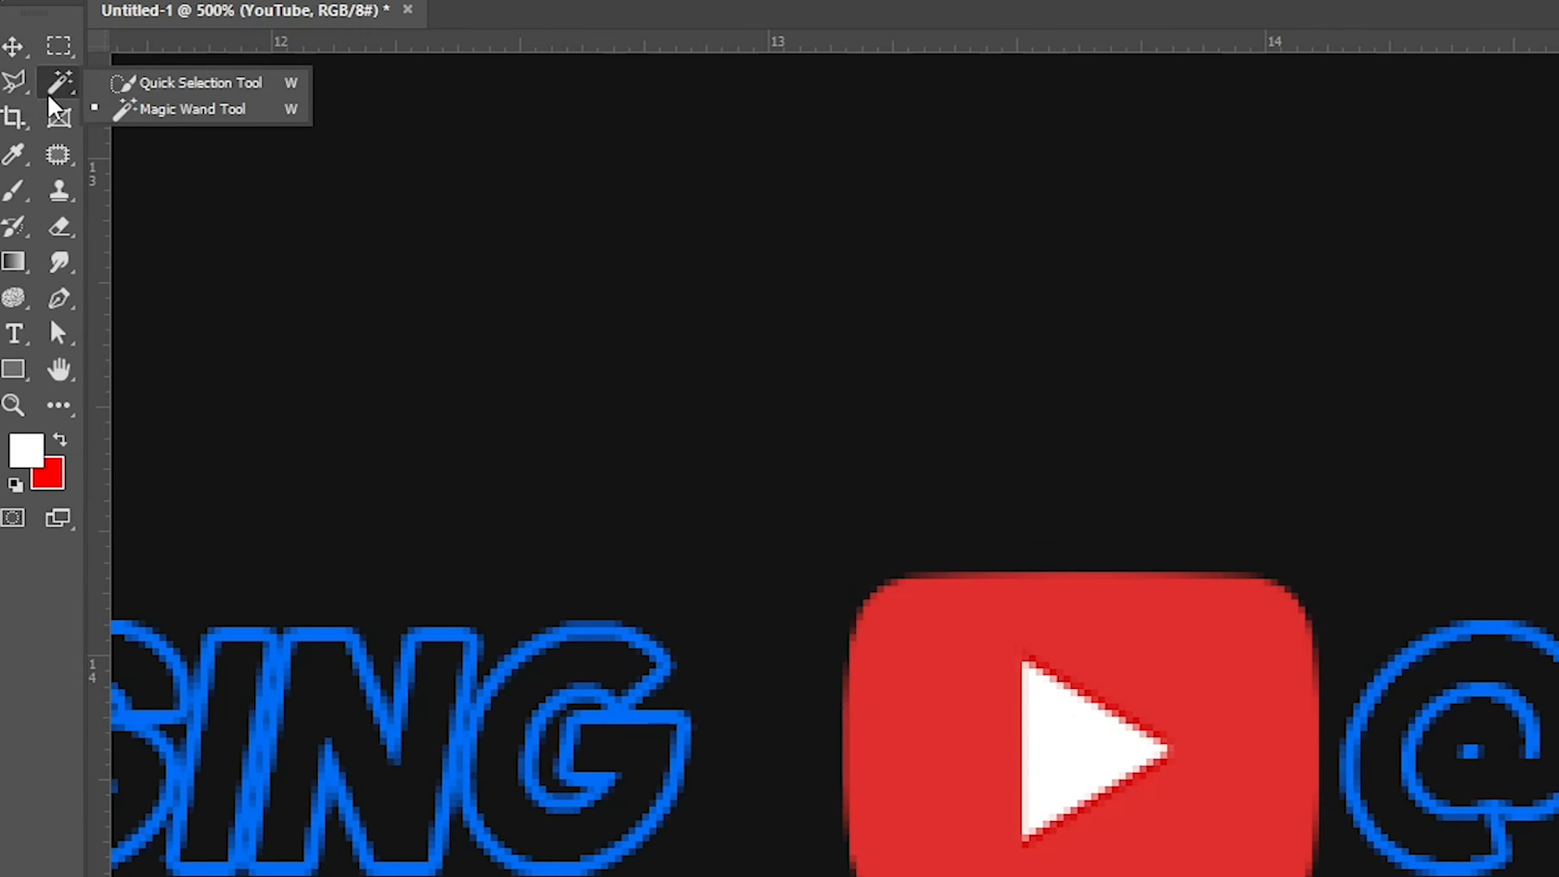
left_click(225, 114)
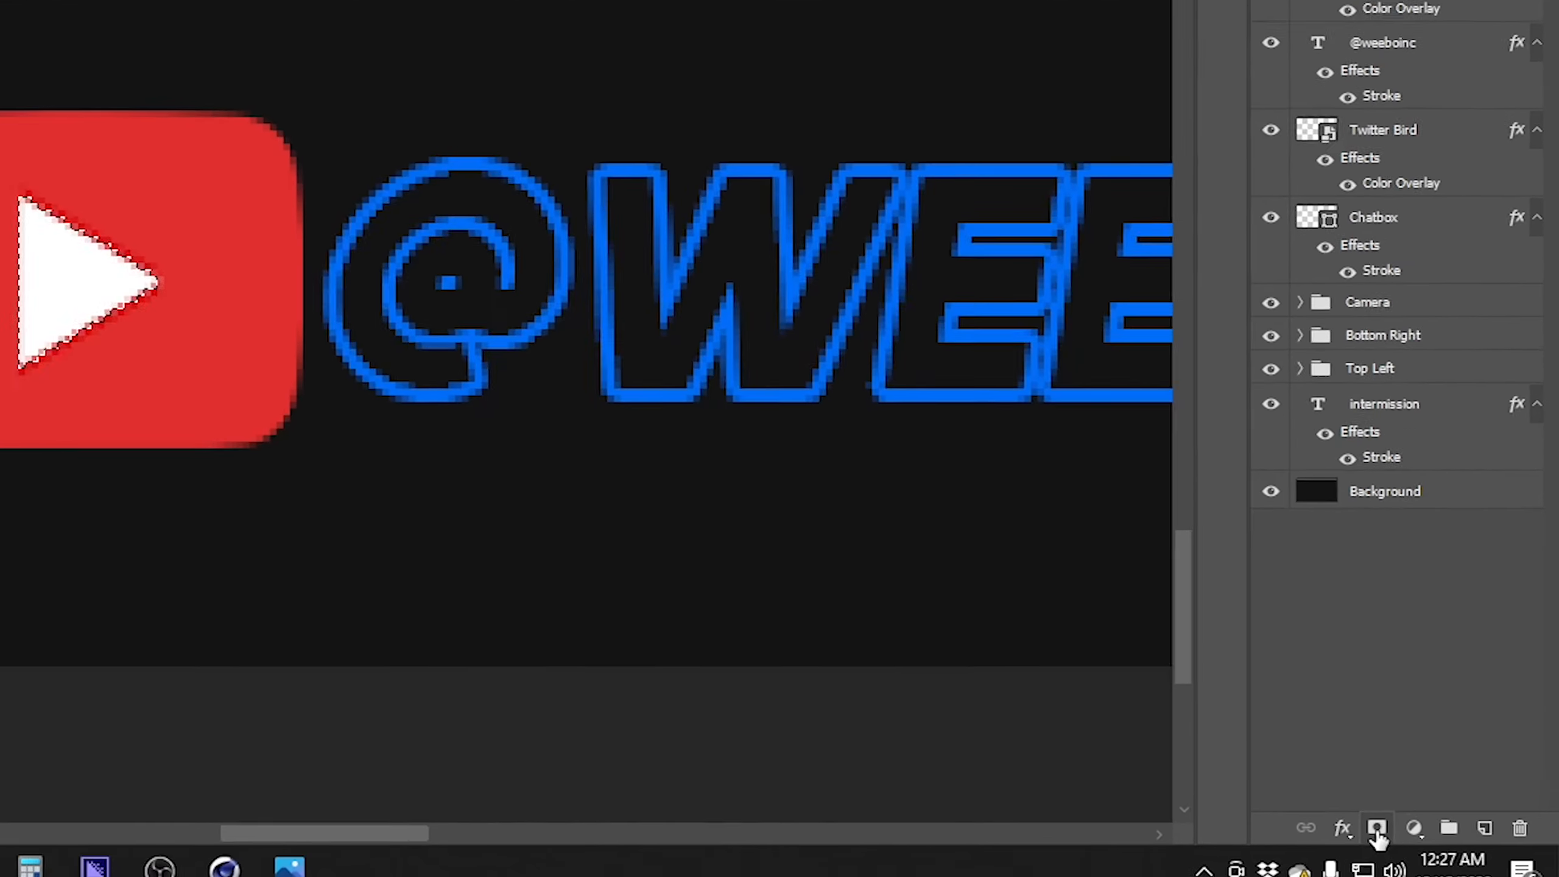
left_click(1443, 833)
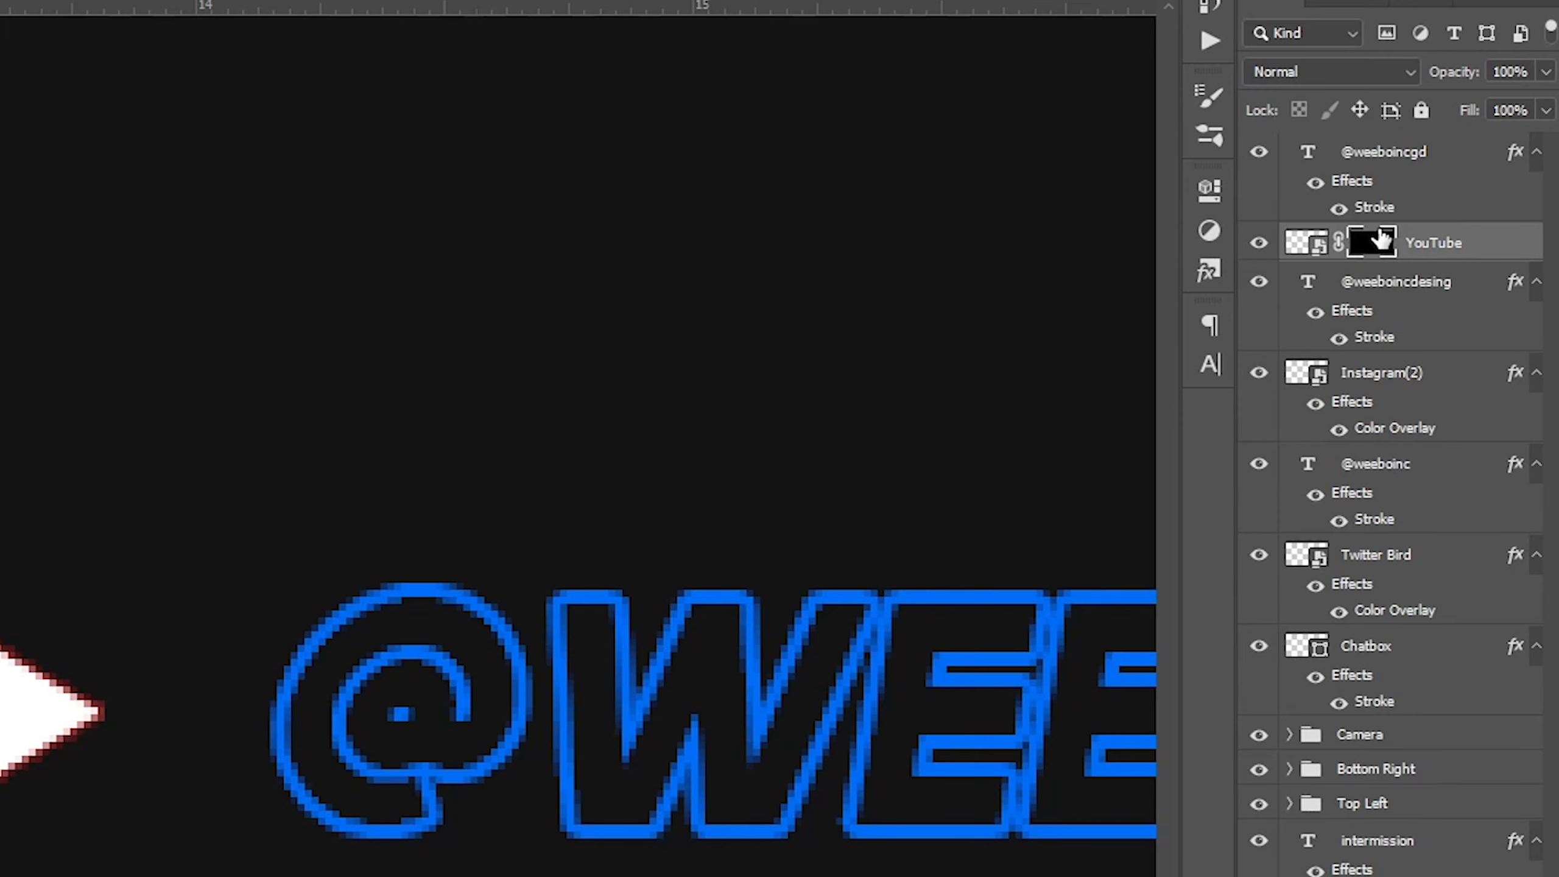
key("ctrl+i")
right_click(1485, 242)
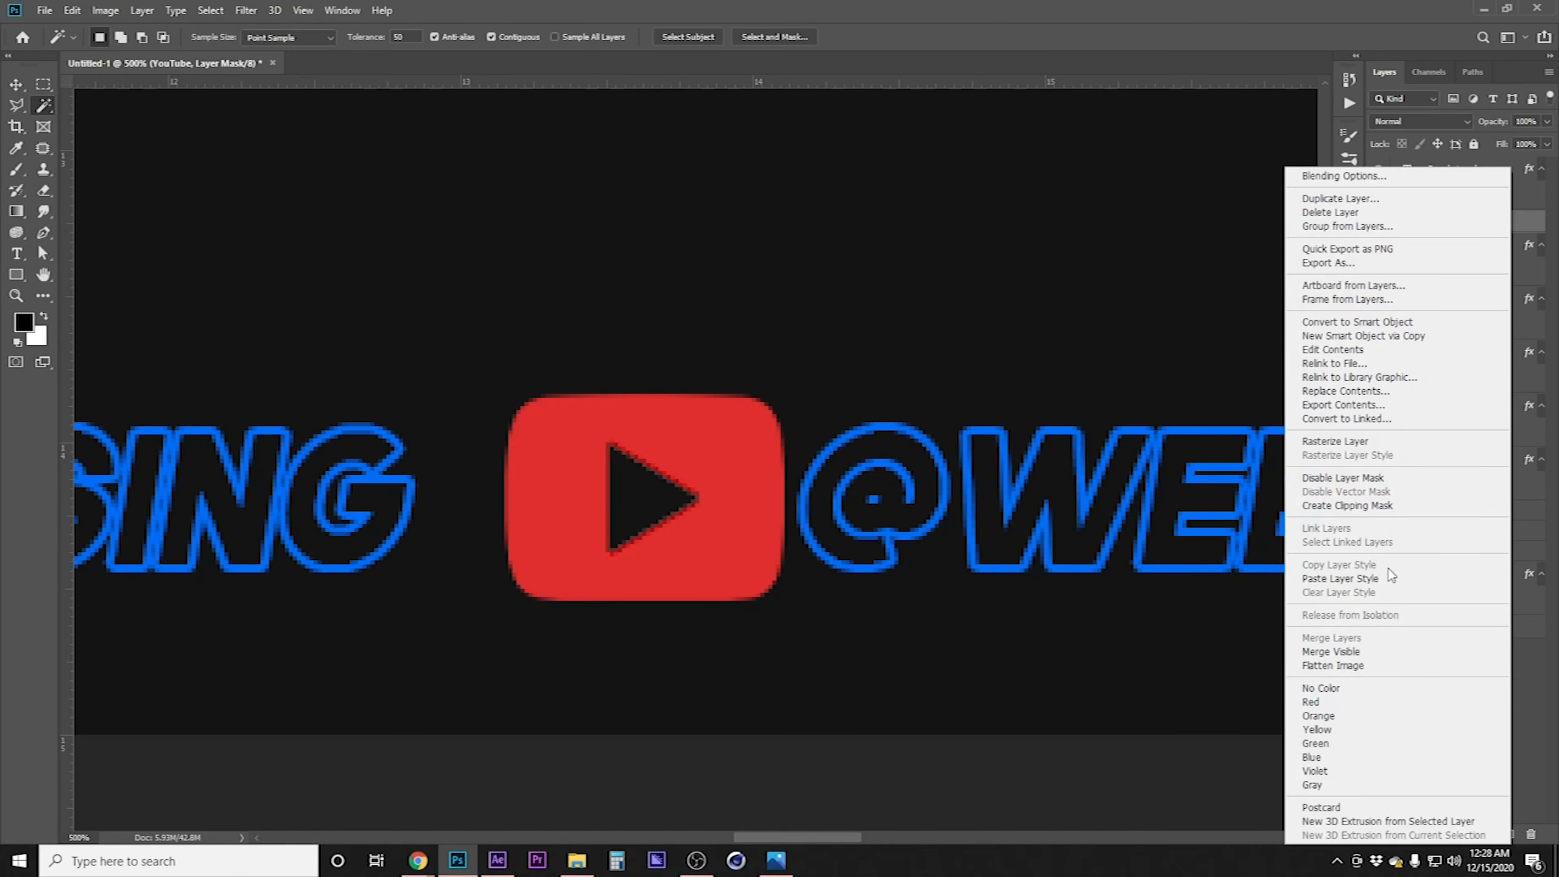
left_click(1341, 578)
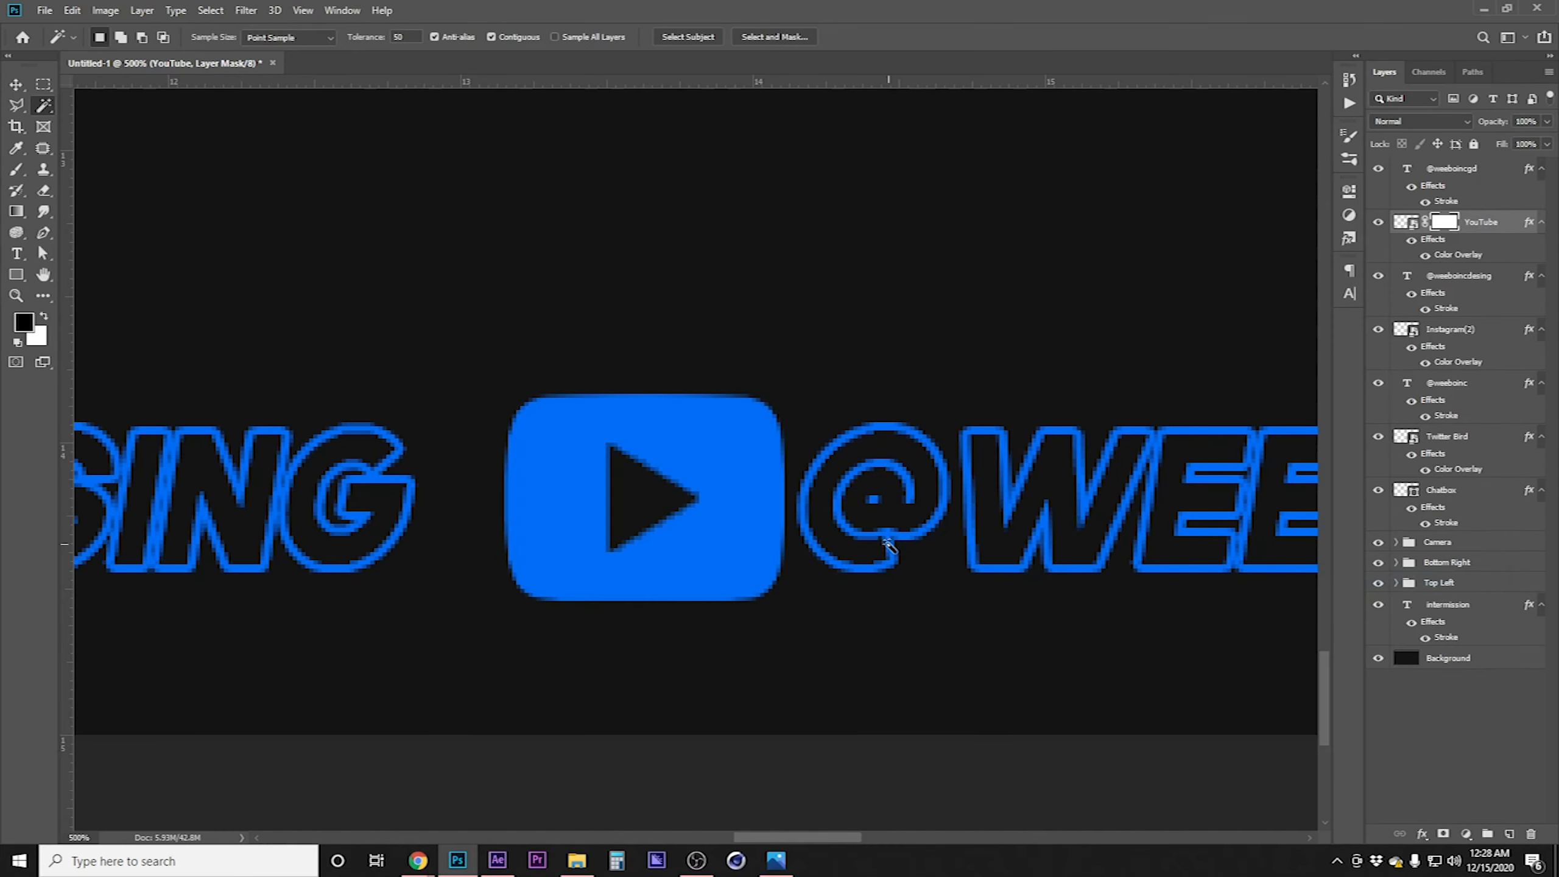
Group all the social handle and logo layers into a group named Social Media Links
left_click(888, 536, "ctrl+alt")
left_click(888, 536, "ctrl+alt")
left_click(888, 536, "ctrl+alt")
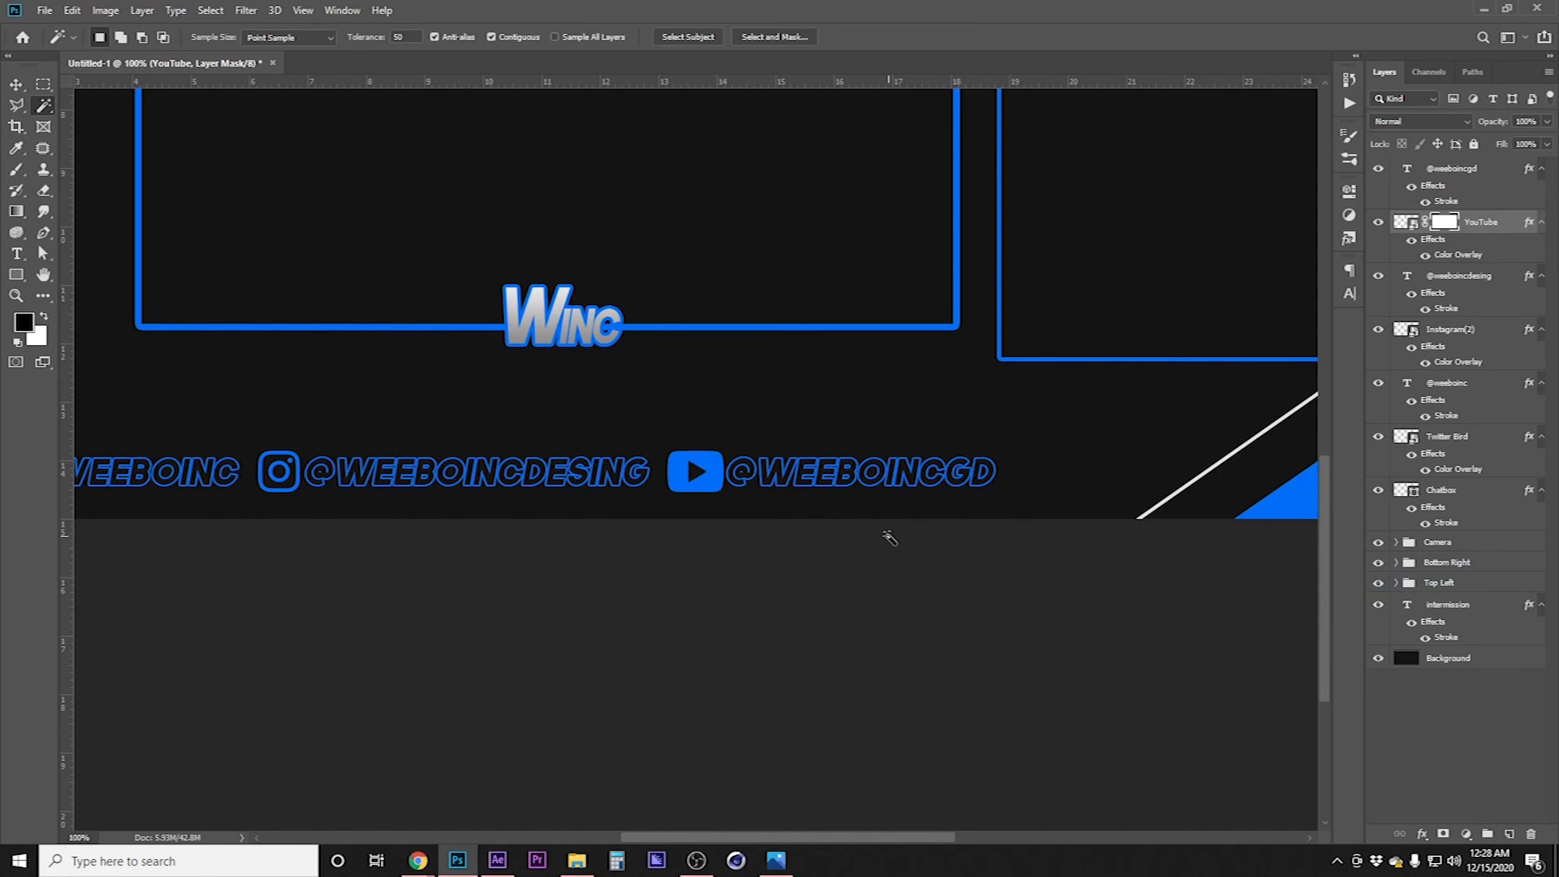
left_click(888, 536, "ctrl+alt")
left_click(888, 536, "ctrl+alt")
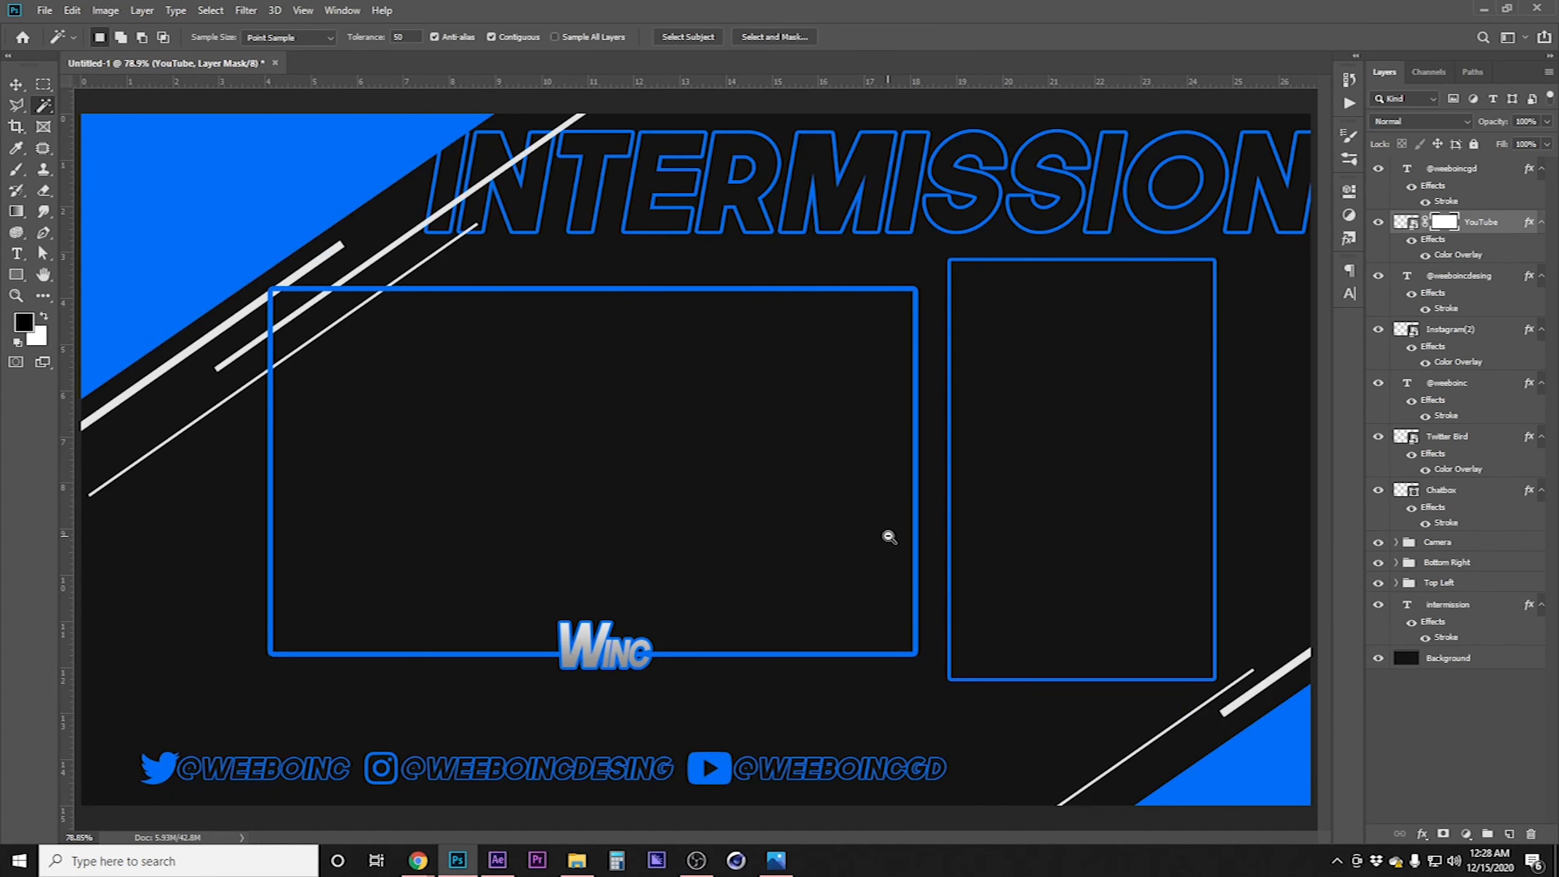
left_click(888, 535, "ctrl+alt")
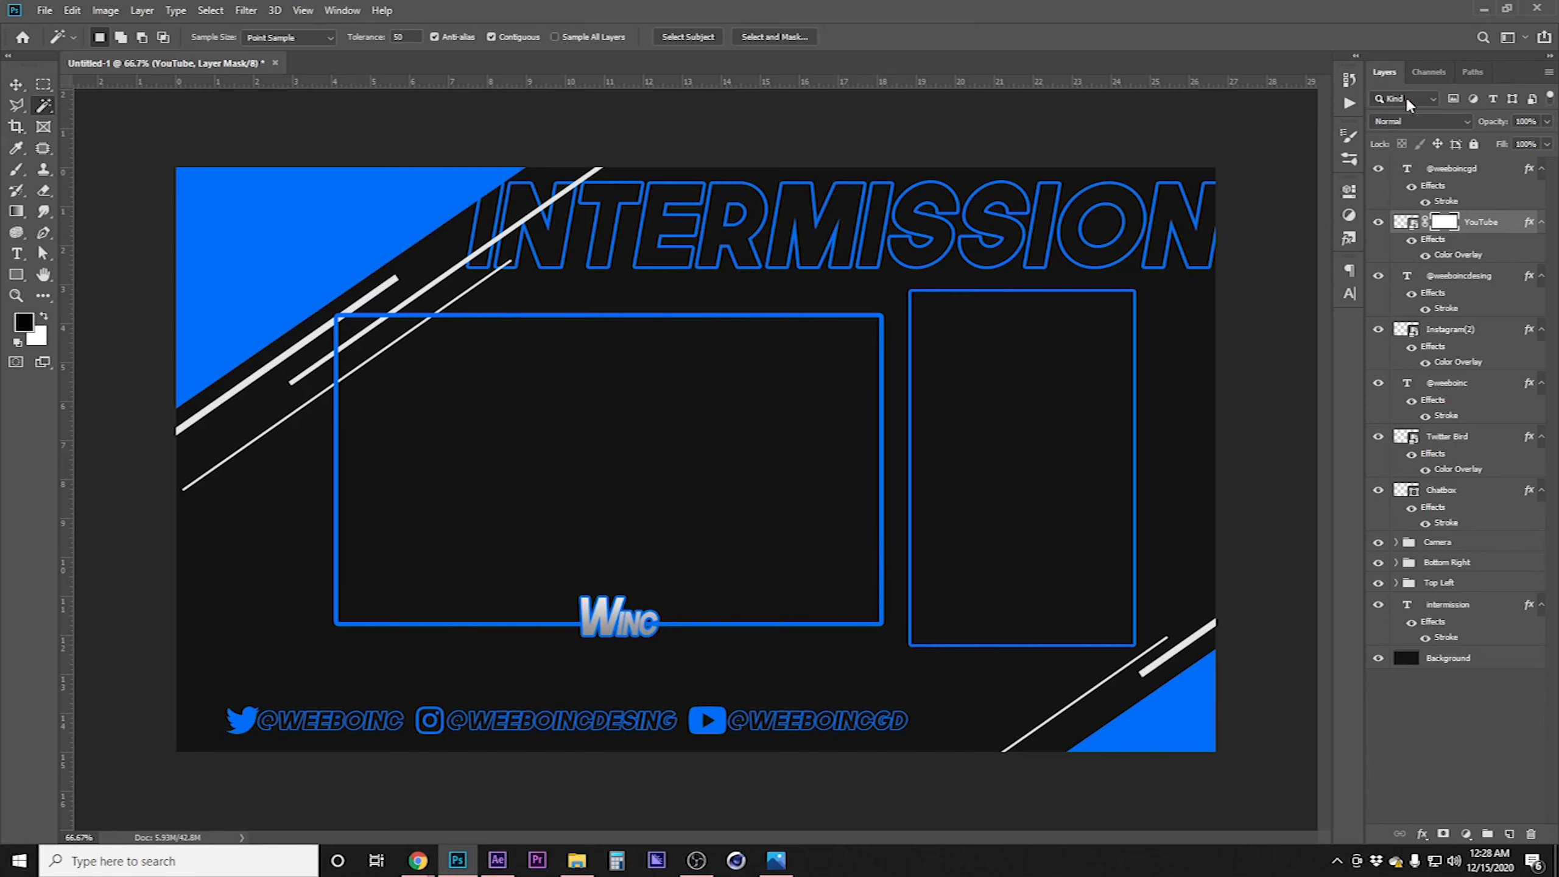
right_click(1462, 444)
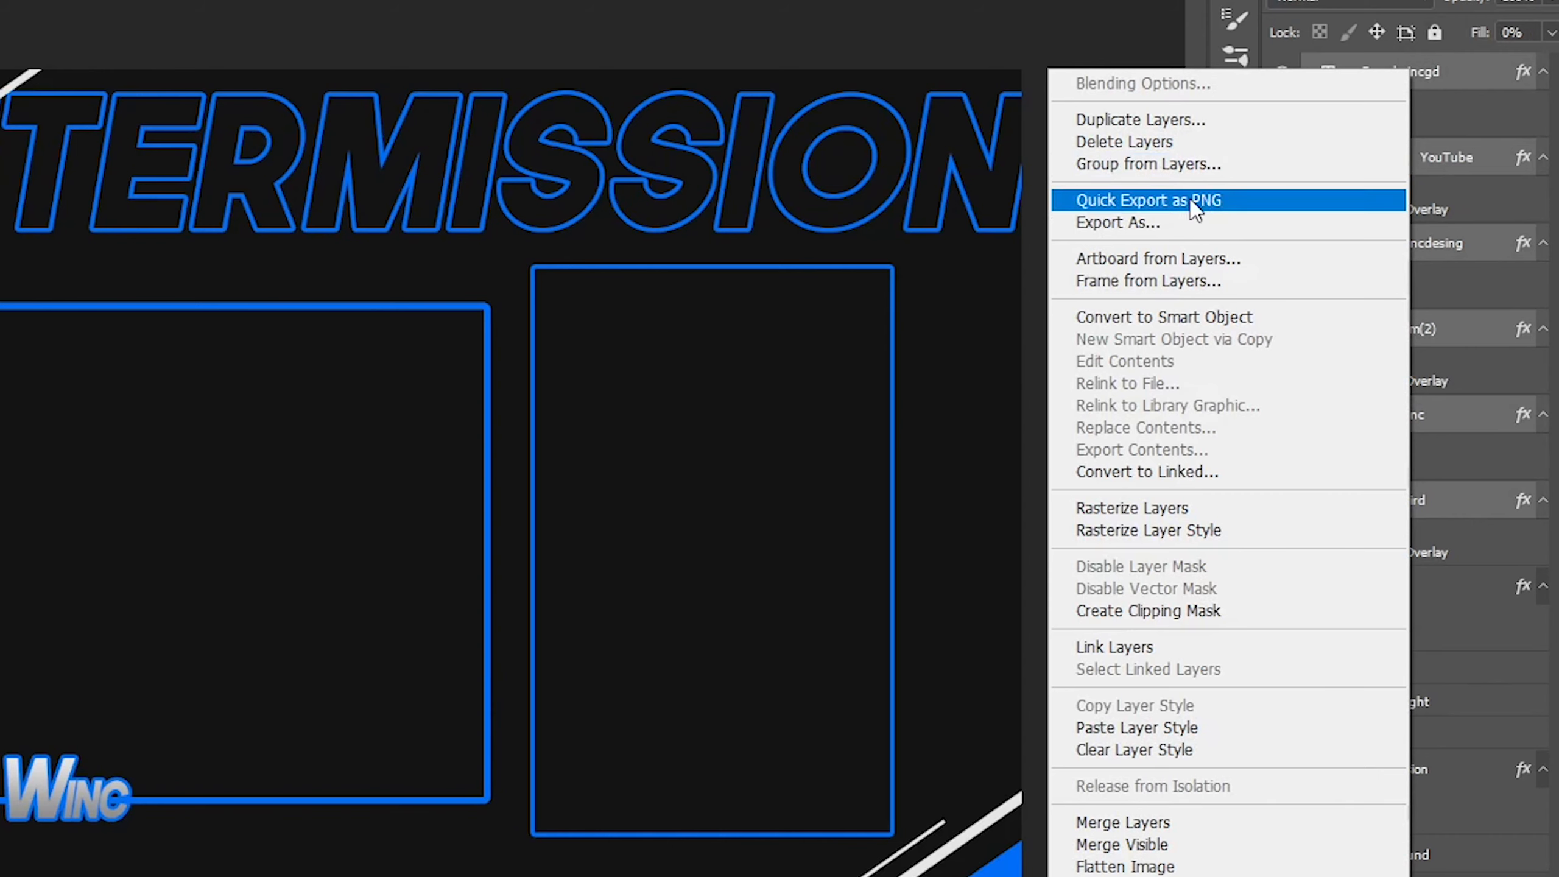
left_click(1184, 164)
type("Social Media Links")
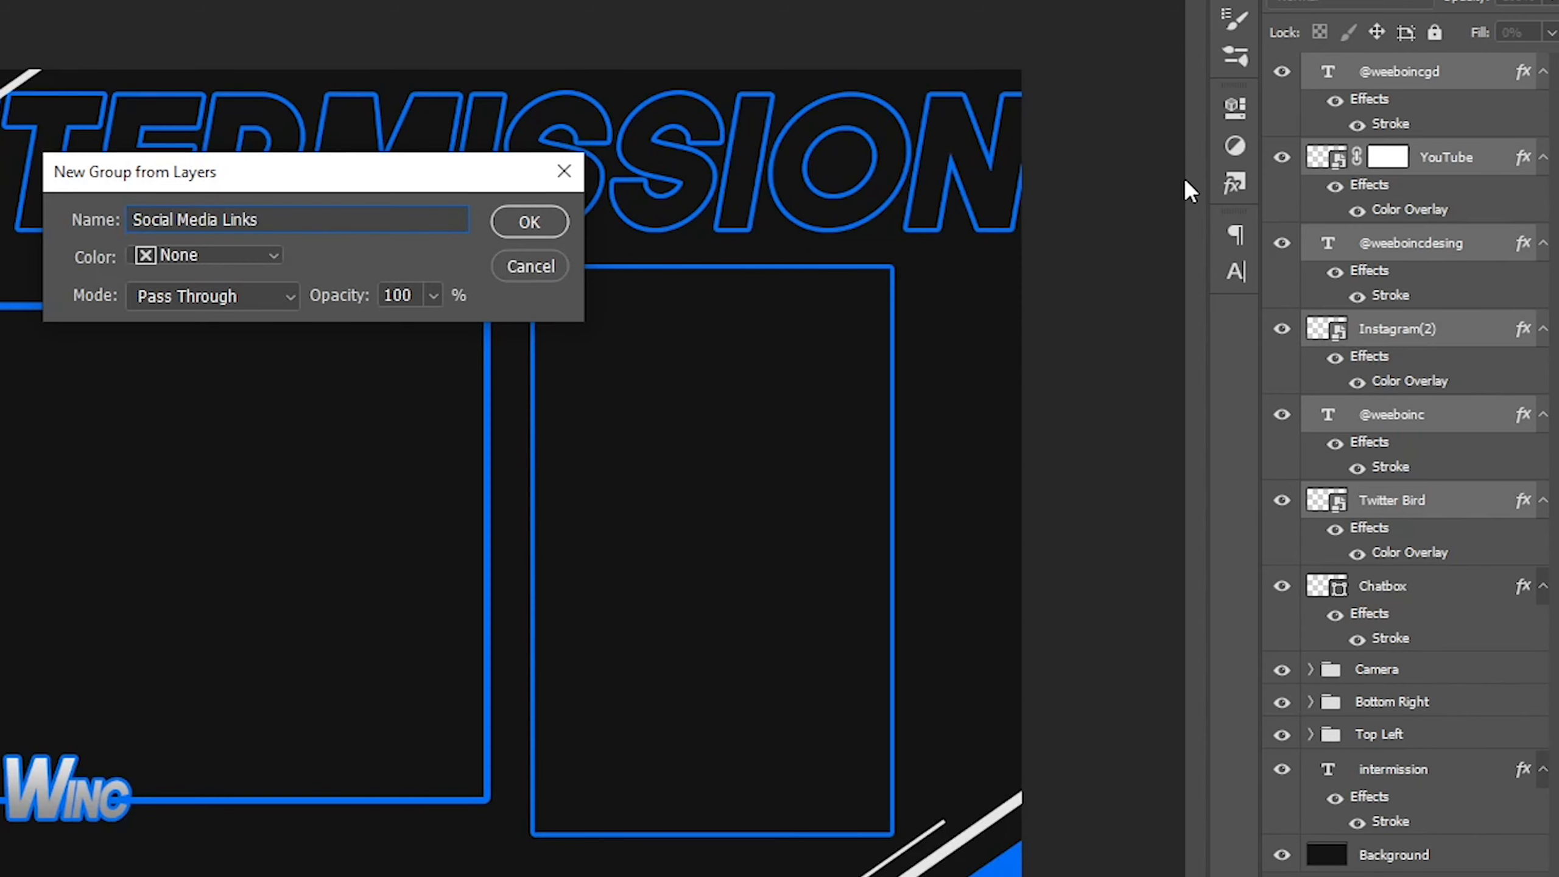
key("Return")
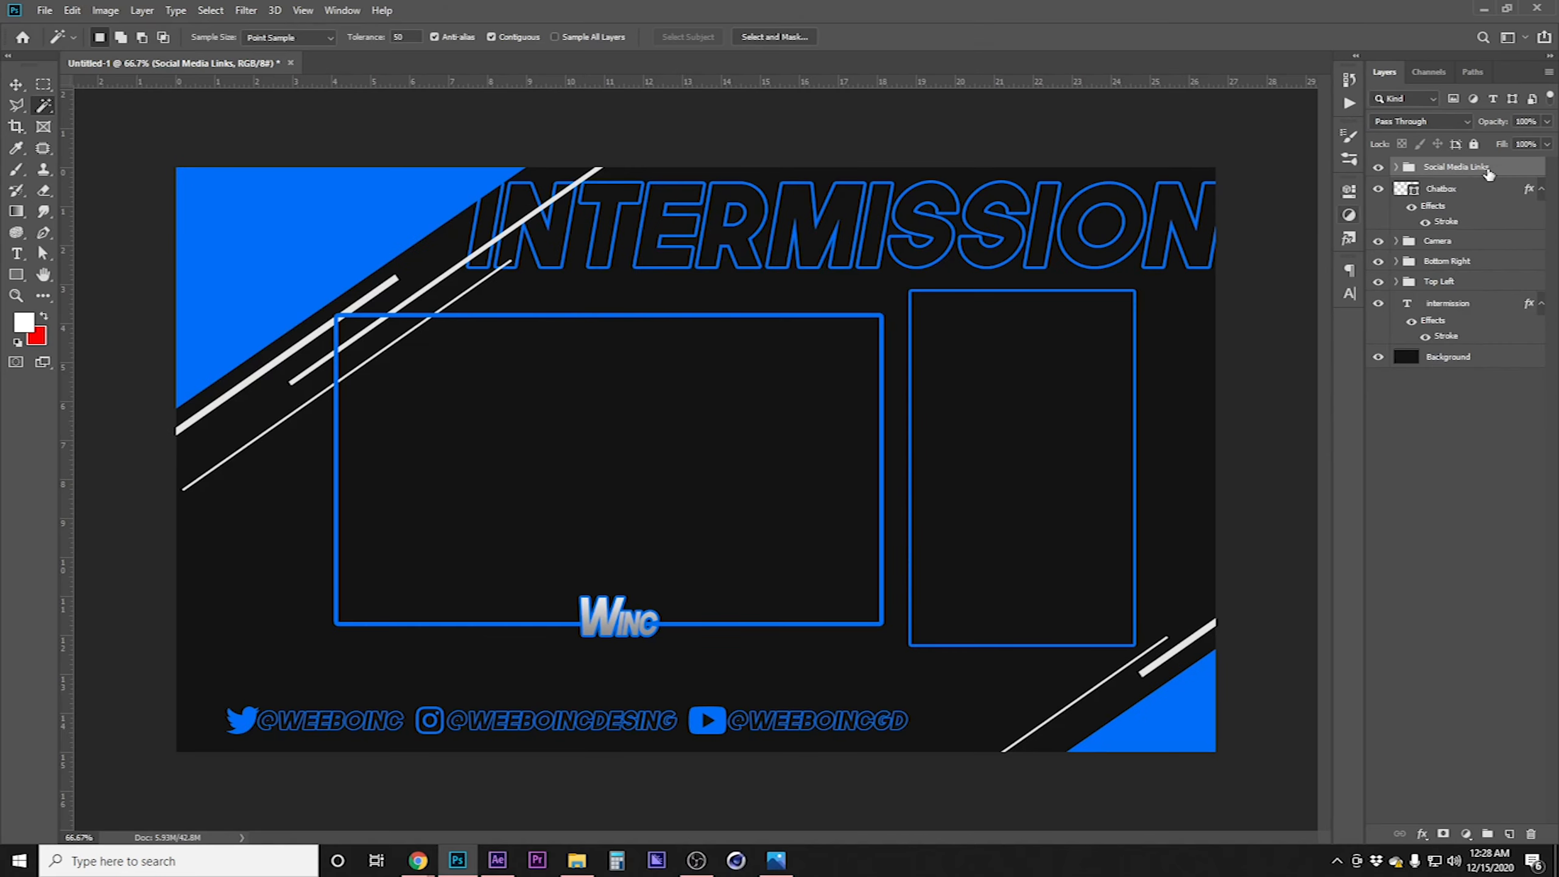
key("v")
key("Up")
key("Up")
key("Up")
key("Up")
key("Up")
key("Up")
key("Up")
key("Up")
key("Up")
key("Up")
key("Up")
key("Up")
key("Up")
key("Up")
key("Up")
key("Up")
key("Up")
key("Up")
key("Up")
key("Up")
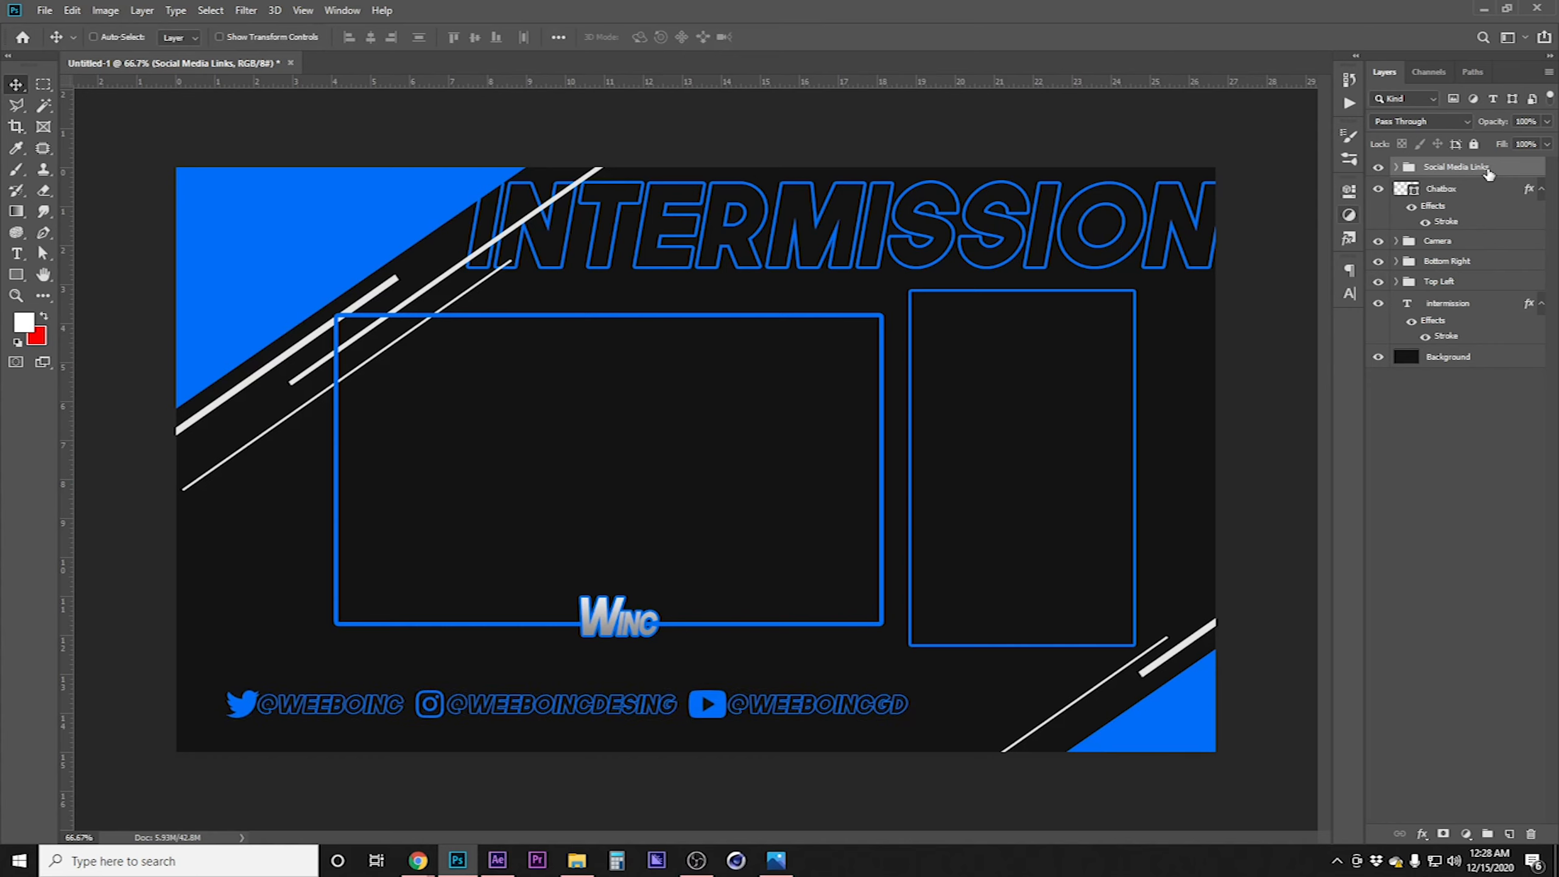
key("Down")
key("Down")
key("Down")
key("Down")
key("Down")
key("Down")
key("Down")
key("Down")
key("Down")
key("Down")
key("Down")
key("Down")
Enlarge the Social Media Links group to about 113% of its size
key("ctrl+t")
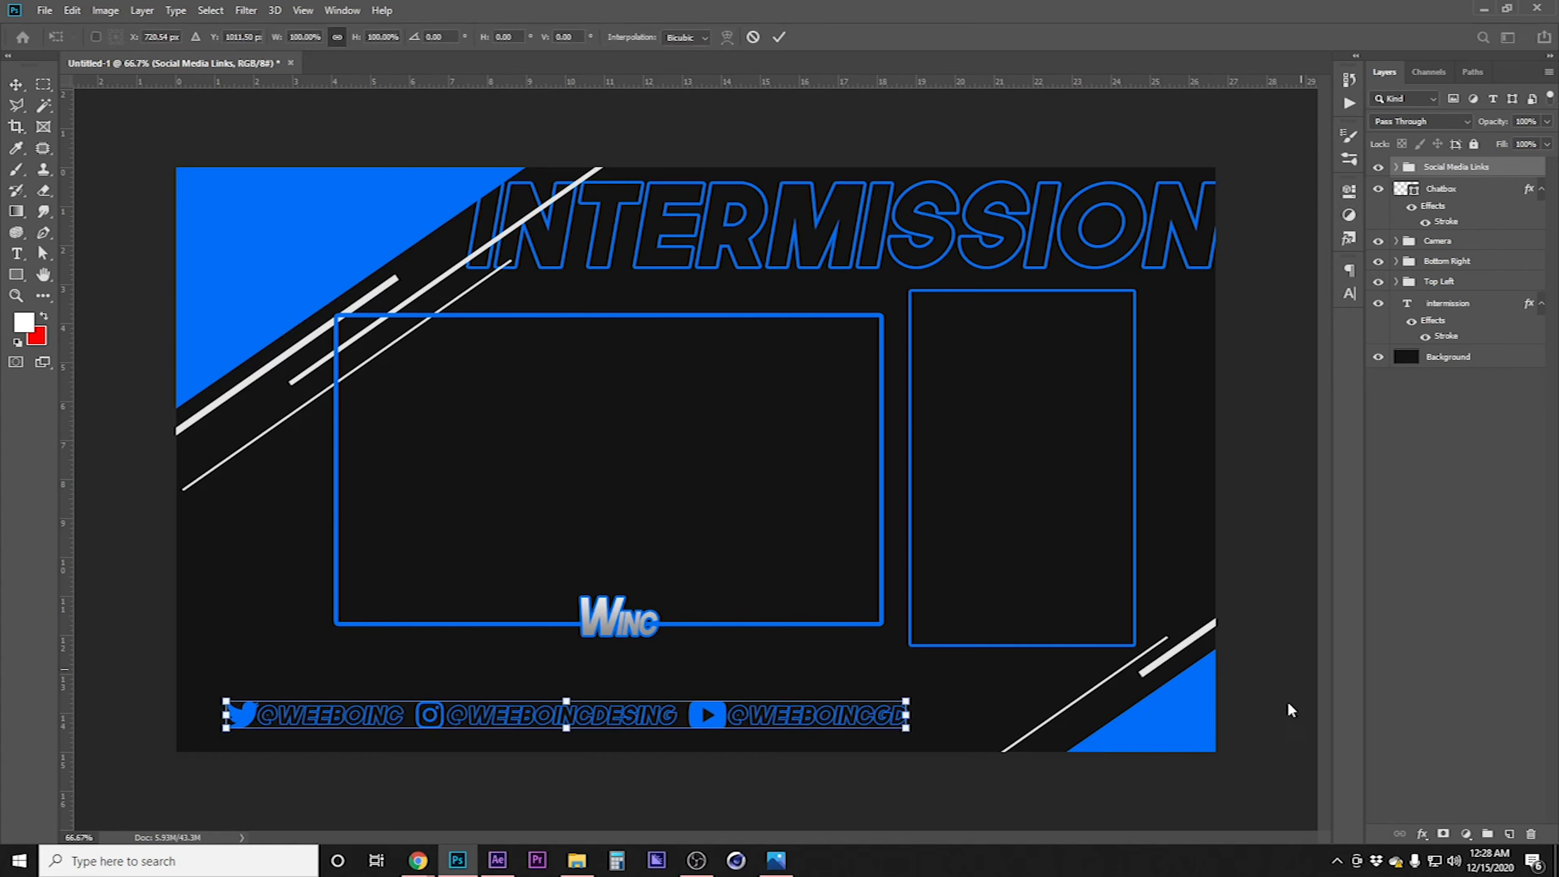
left_click_drag(906, 715, 994, 715)
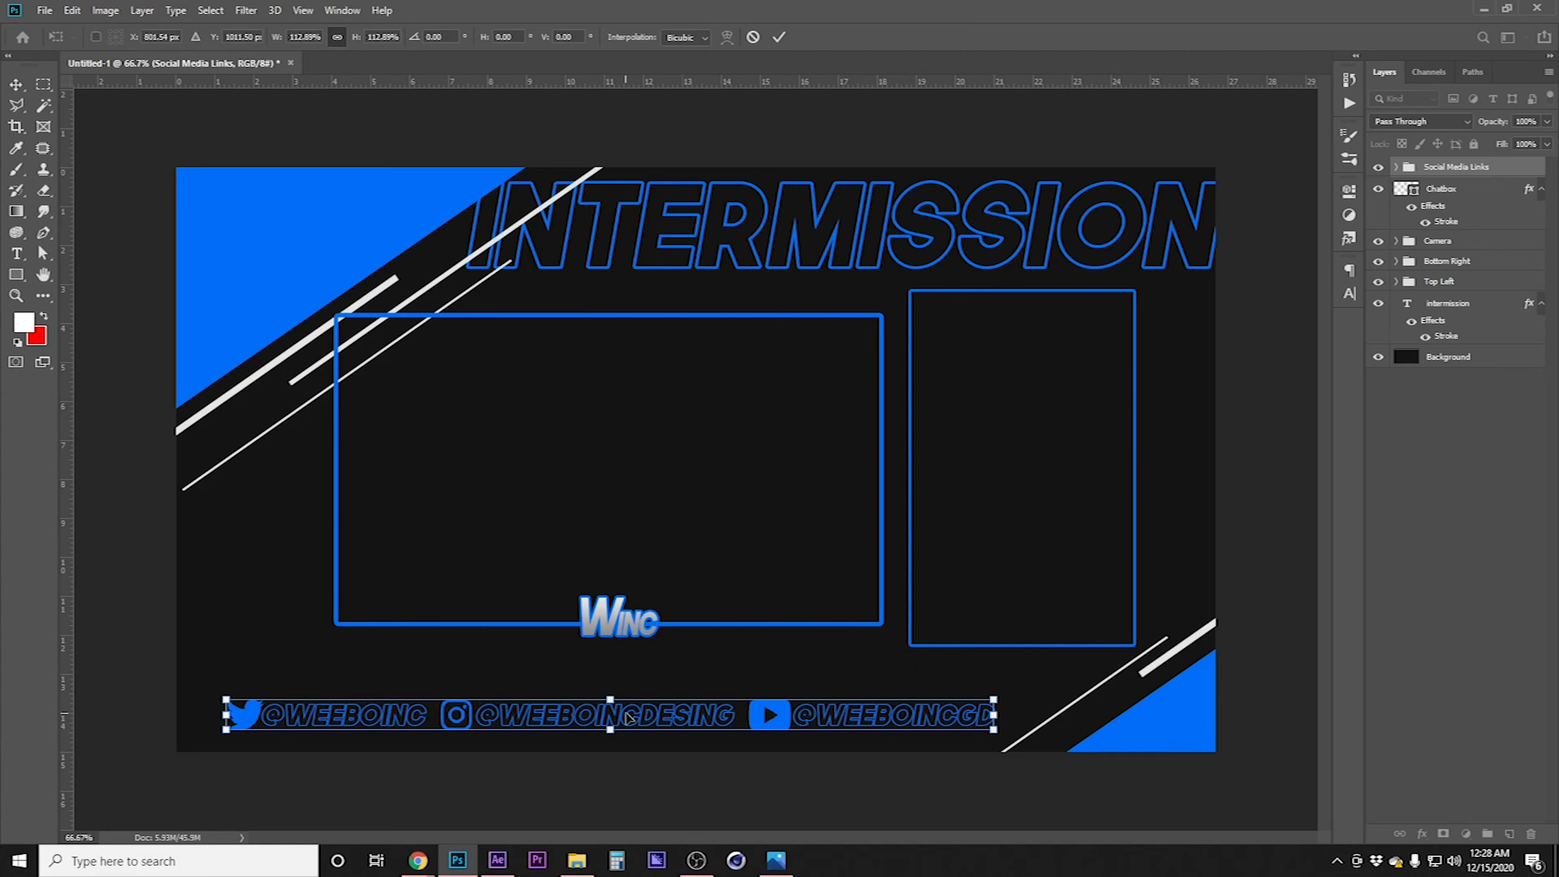
key("Return")
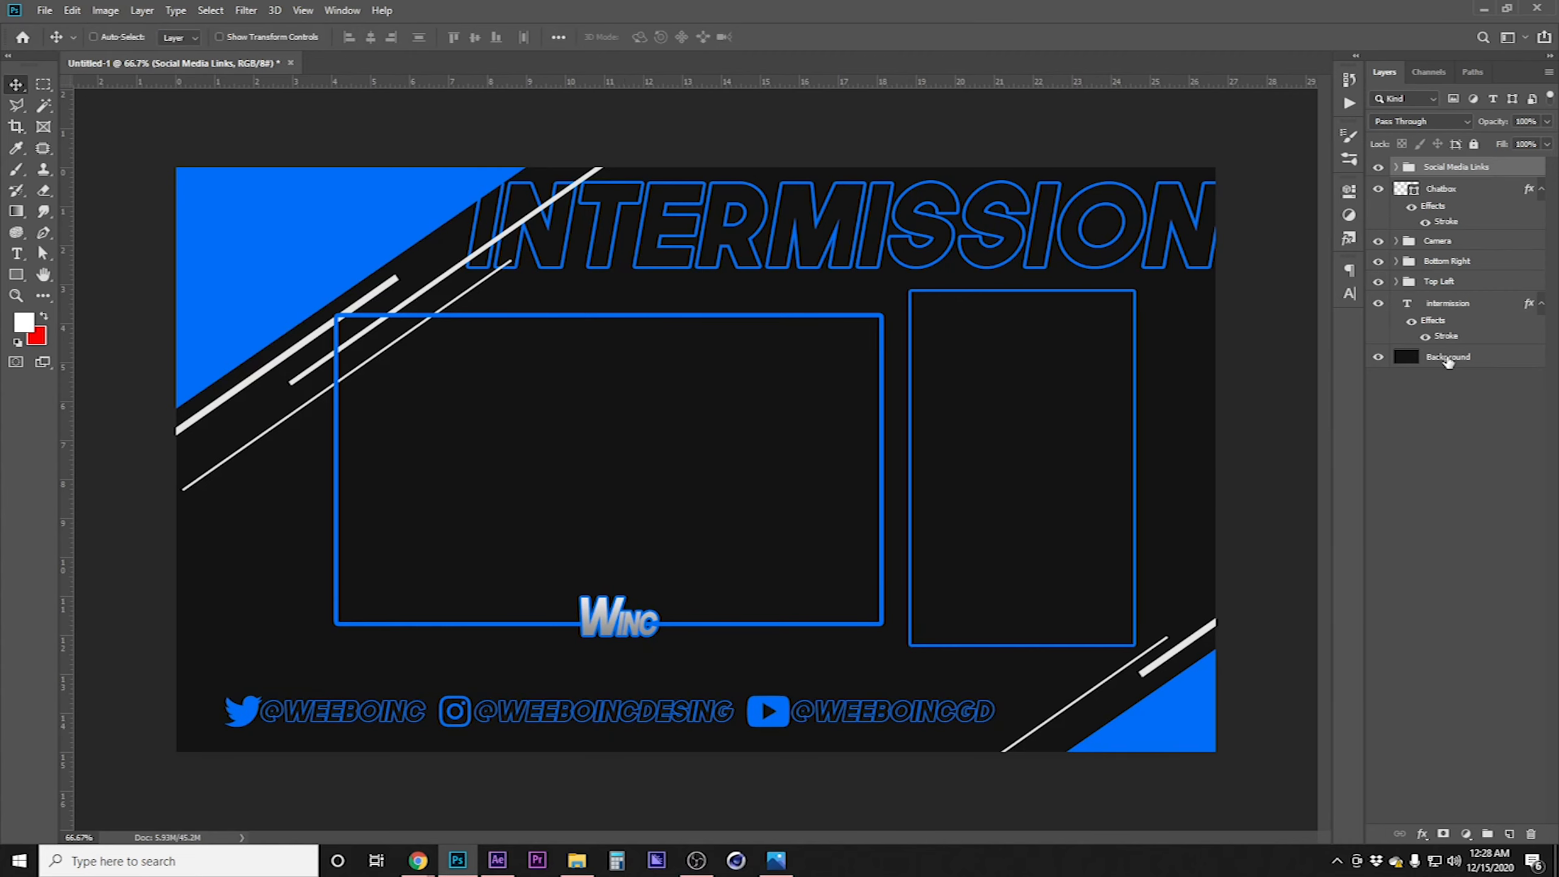
Duplicate the Background layer and hide the original Background
left_click_drag(1448, 363, 1510, 833)
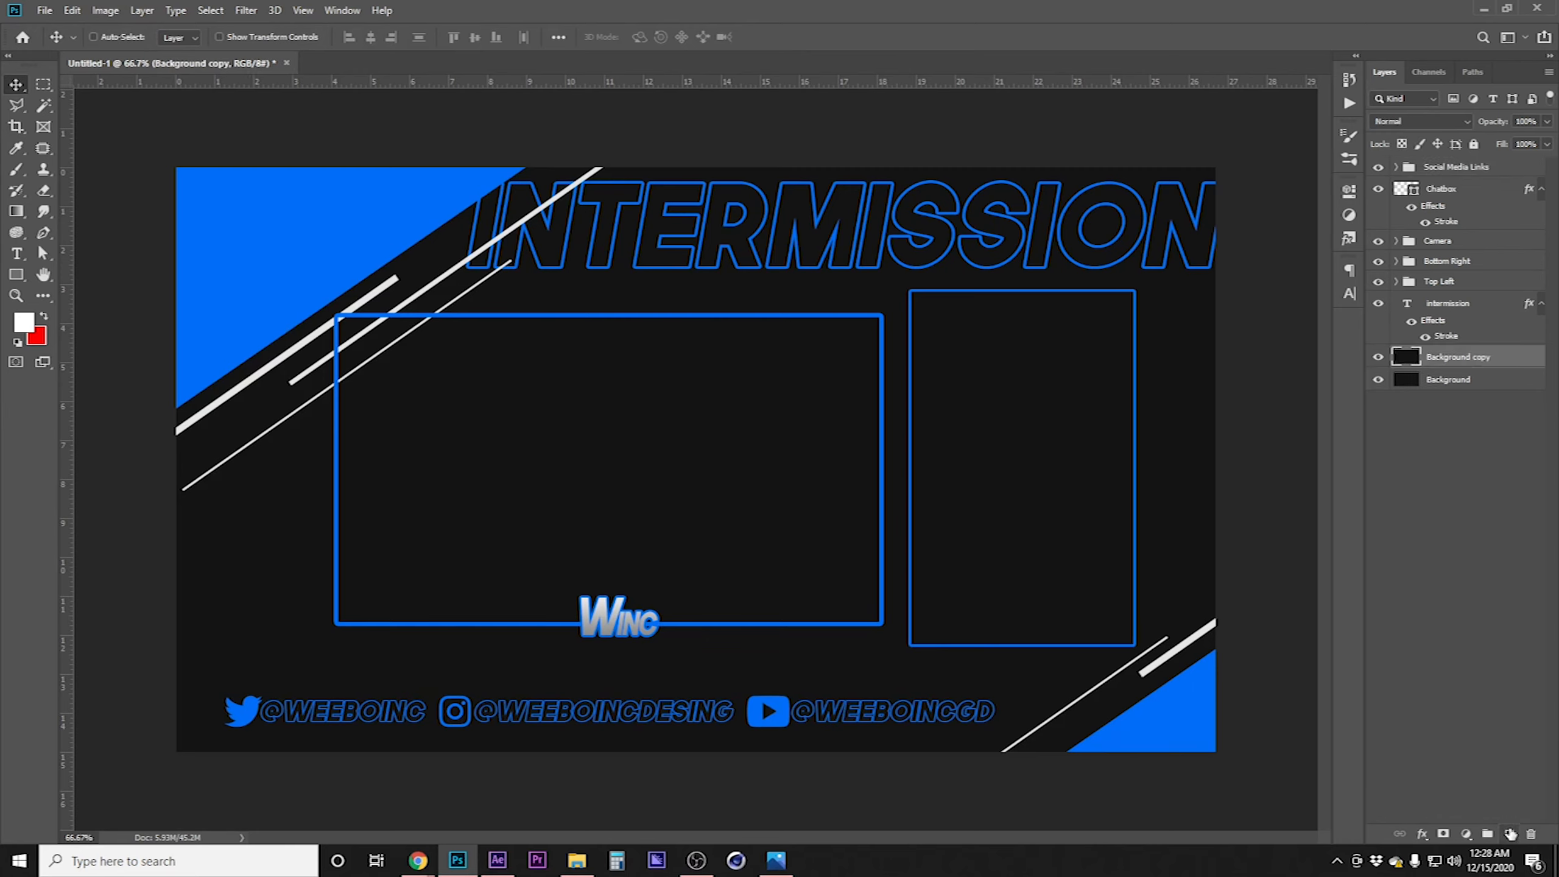
left_click(1380, 380)
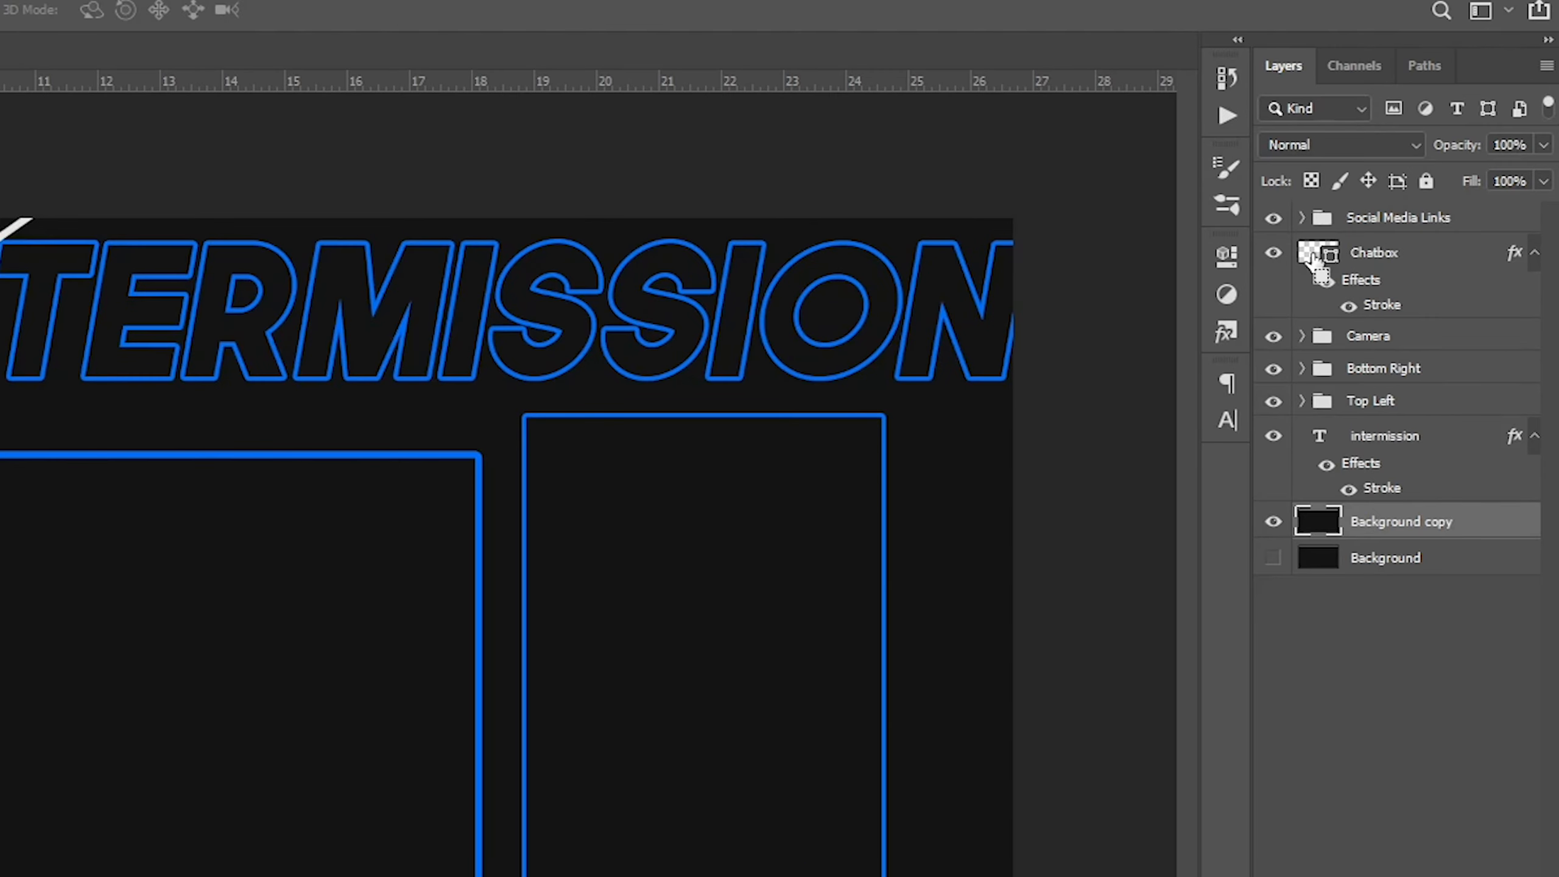
Cut the chatbox and camera box areas out of the Background copy layer using each box layer's shape as the selection
left_click(1312, 253, "ctrl")
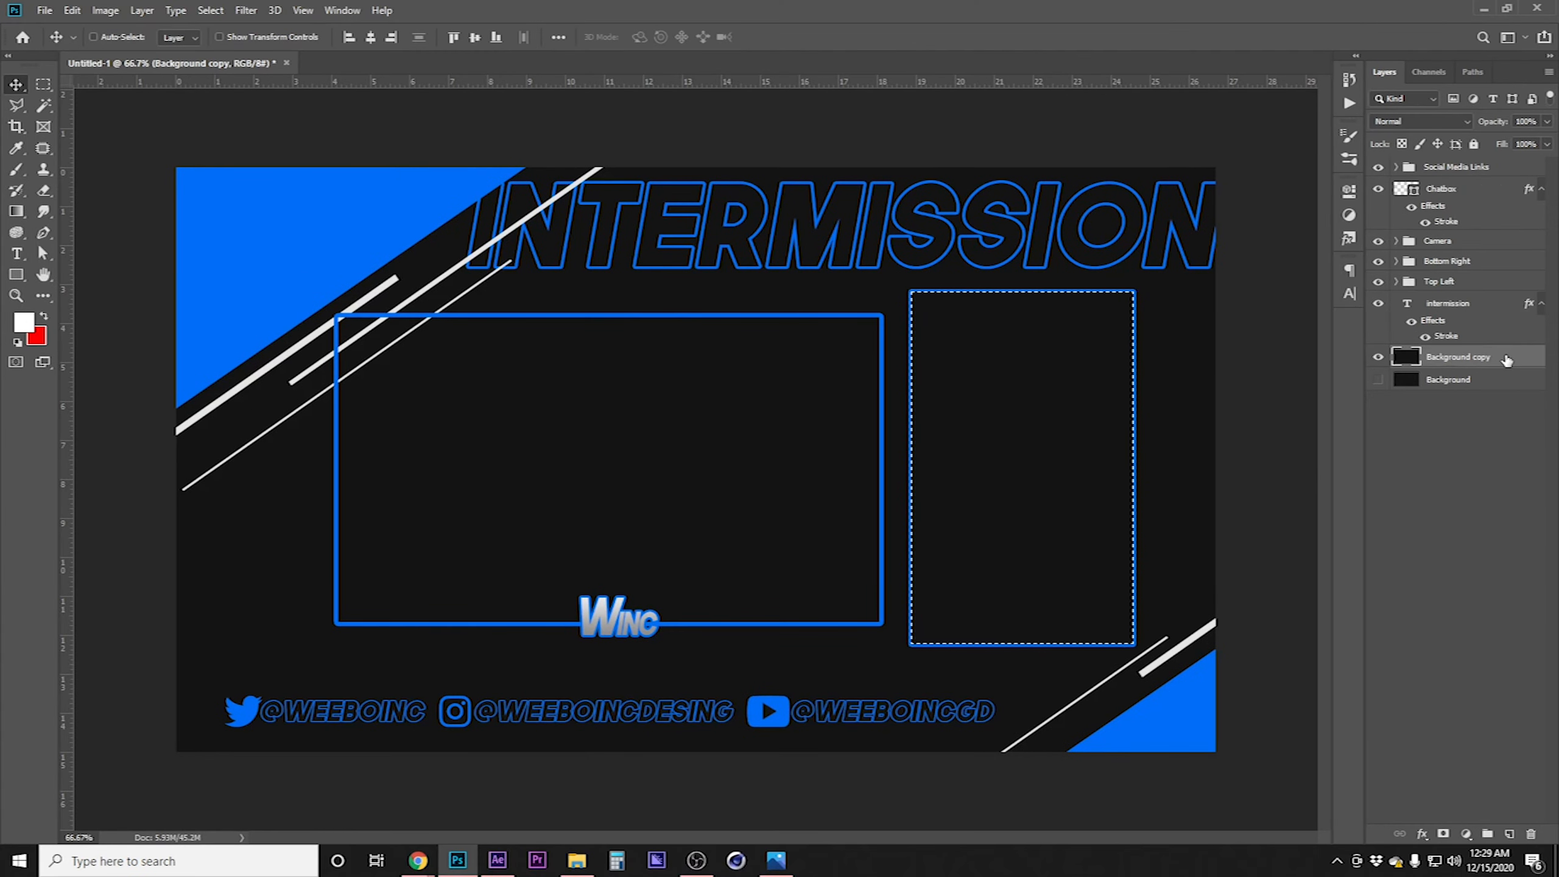
key("Delete")
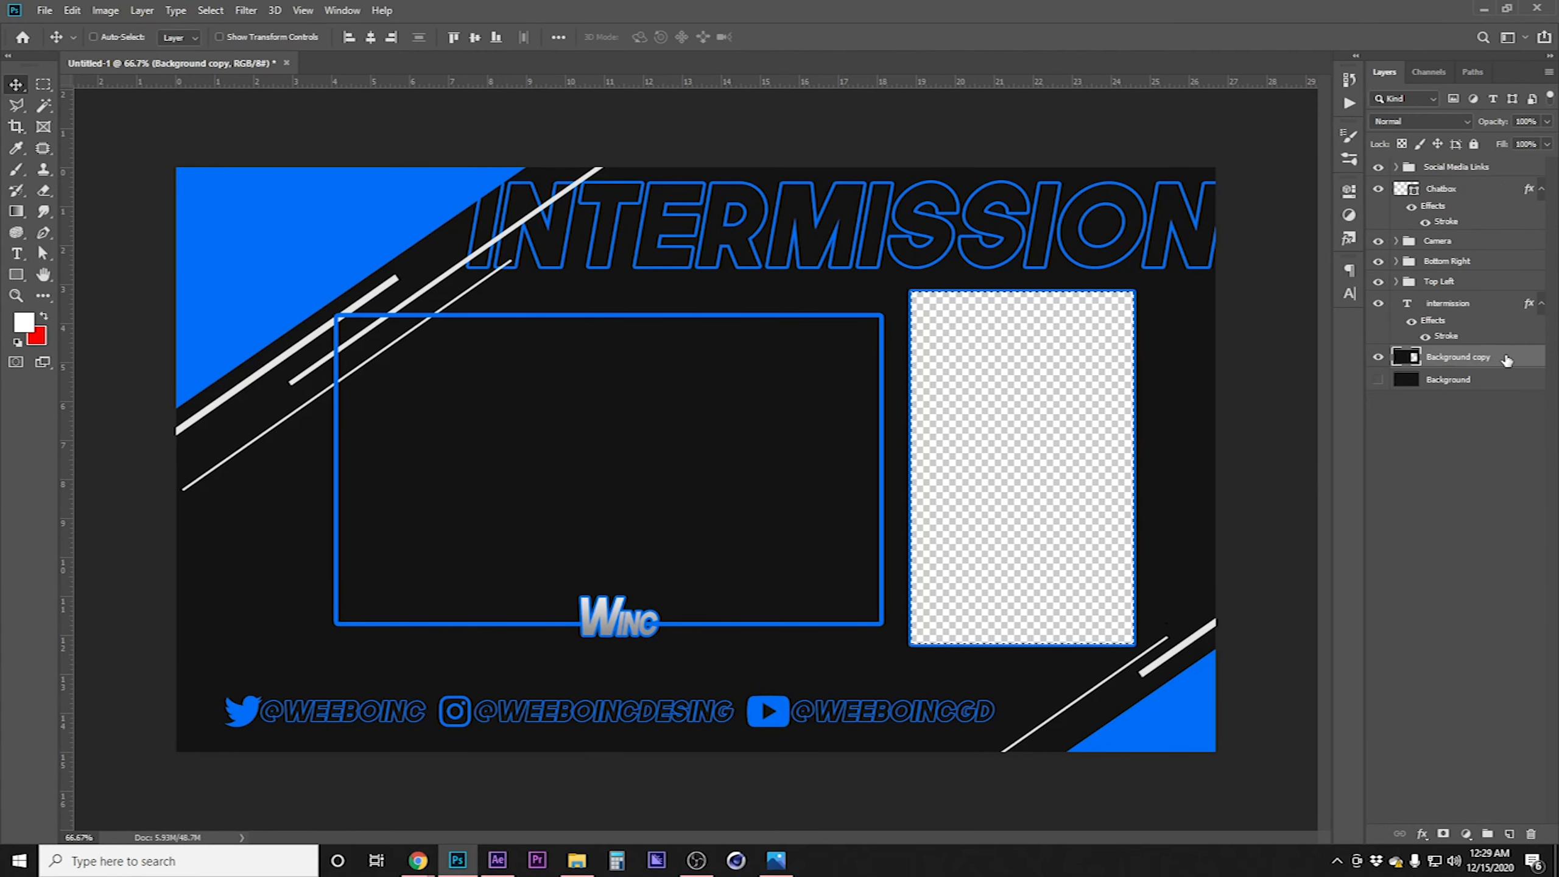
left_click(1396, 241)
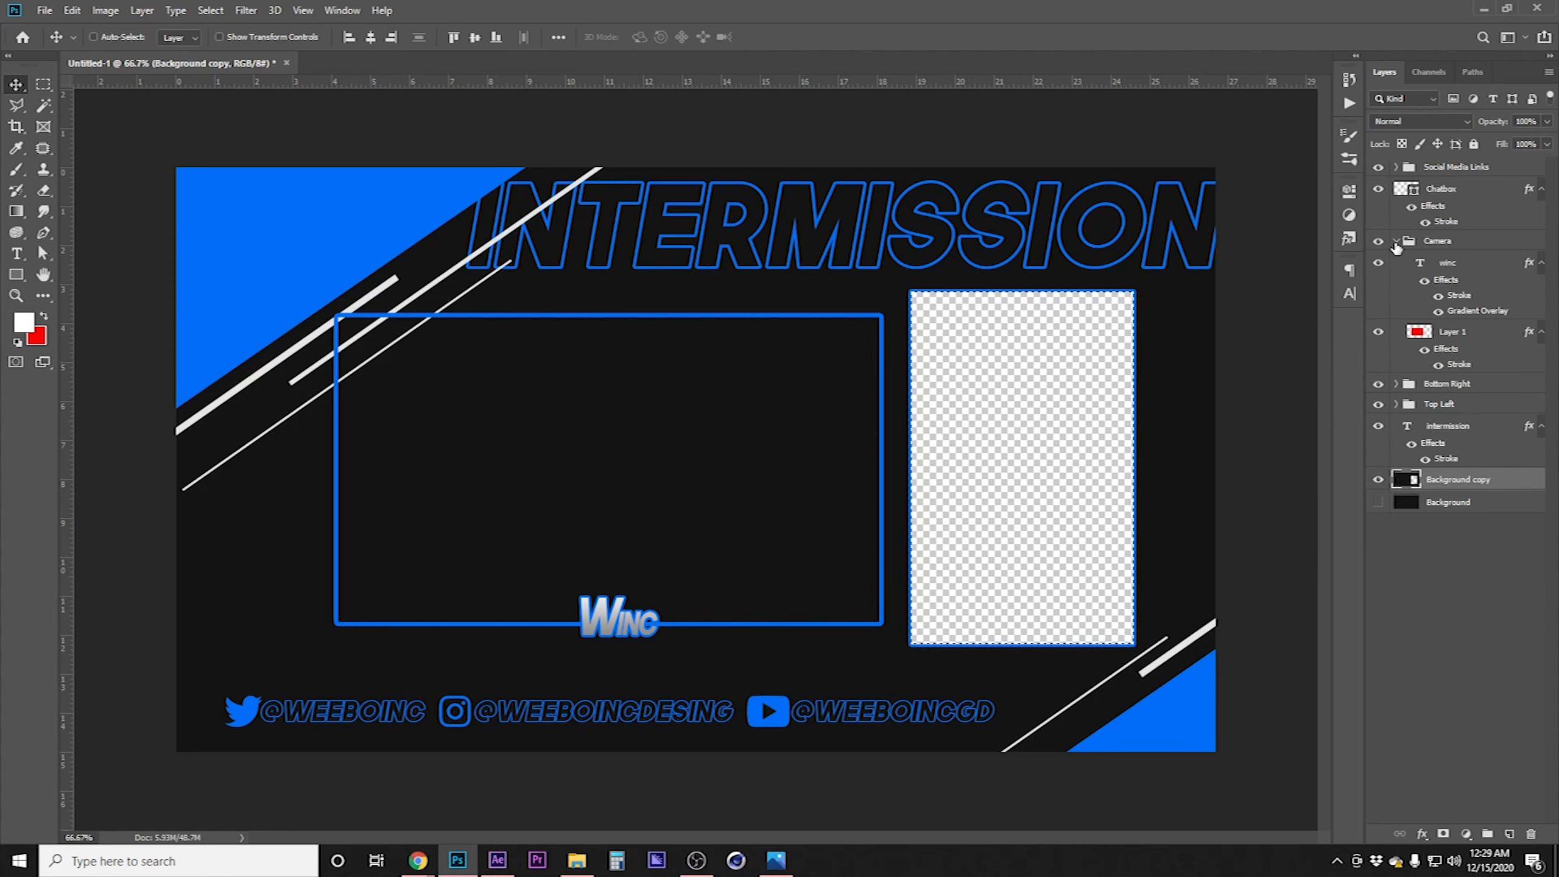
left_click(1416, 335, "ctrl")
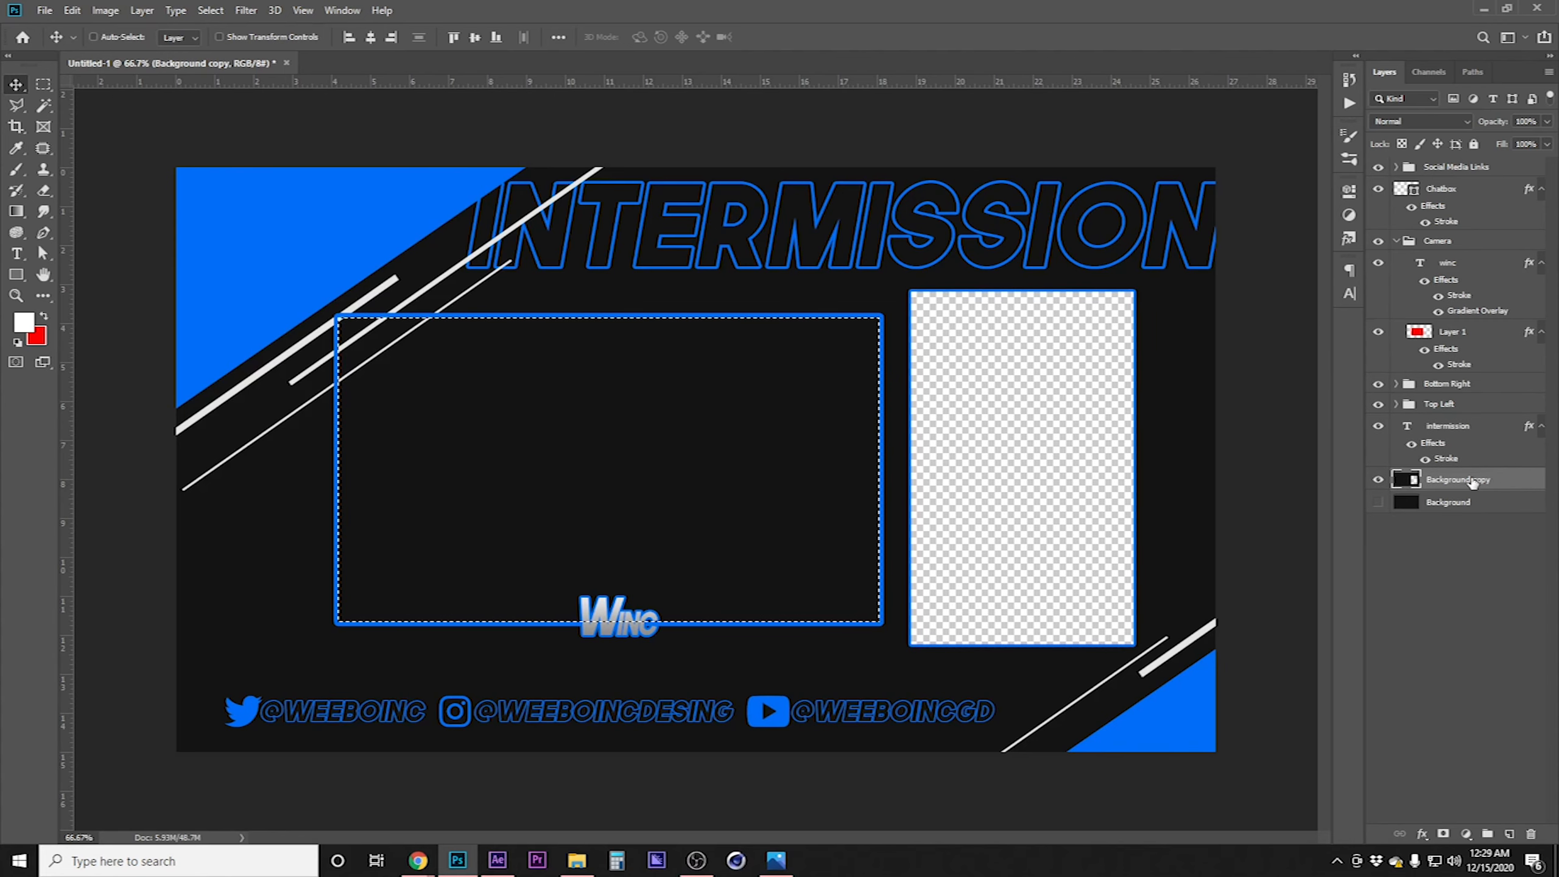
key("Delete")
key("ctrl+d")
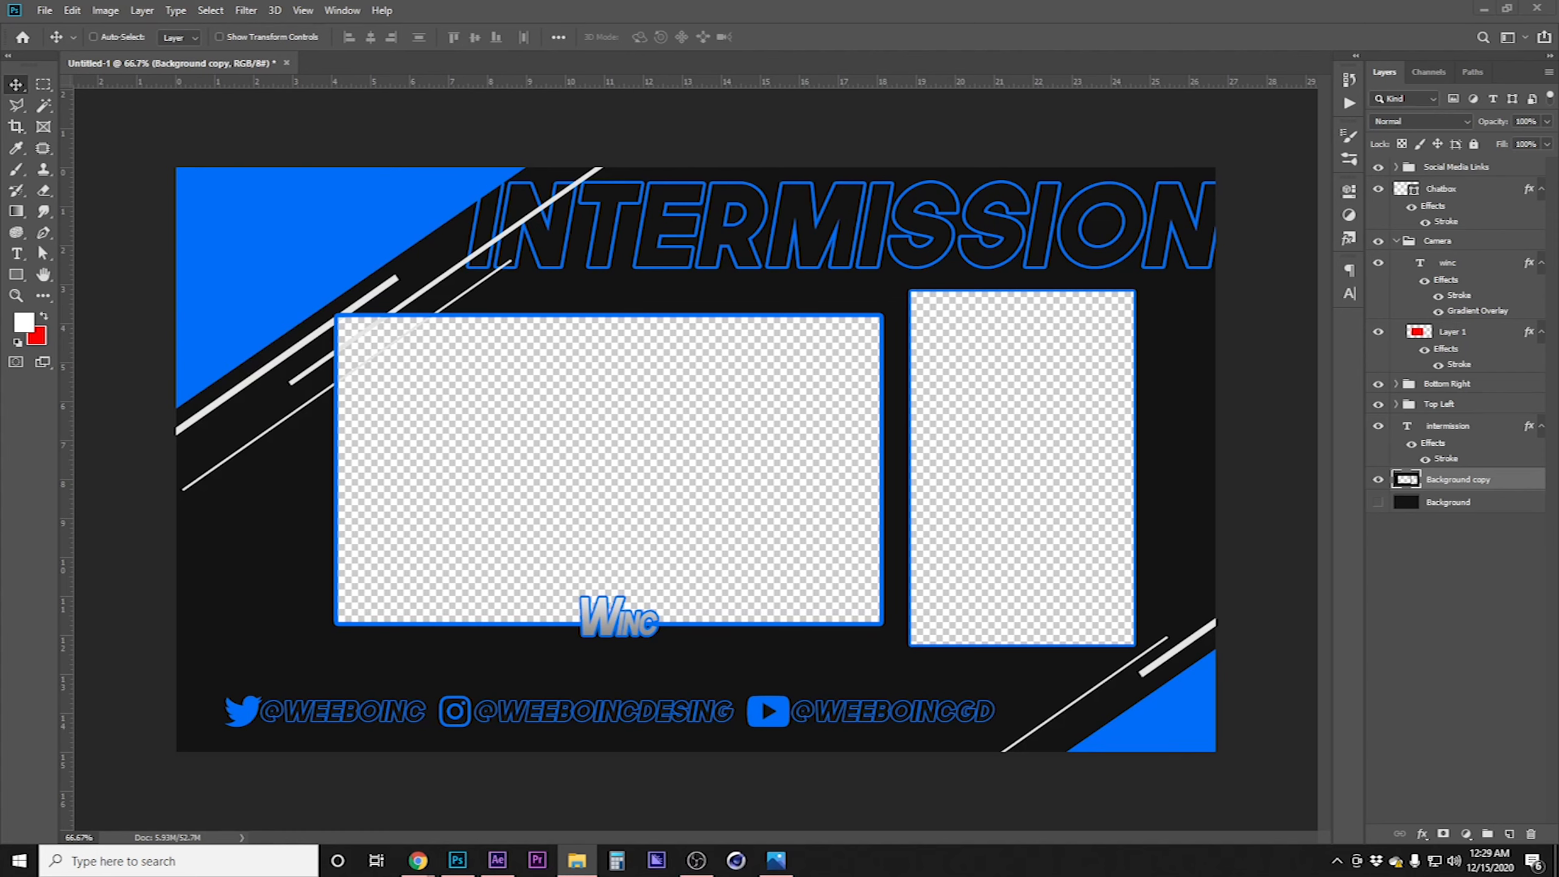
Place the webcam screenshot image above the Background and scale it to fill the camera box
left_click(1513, 510)
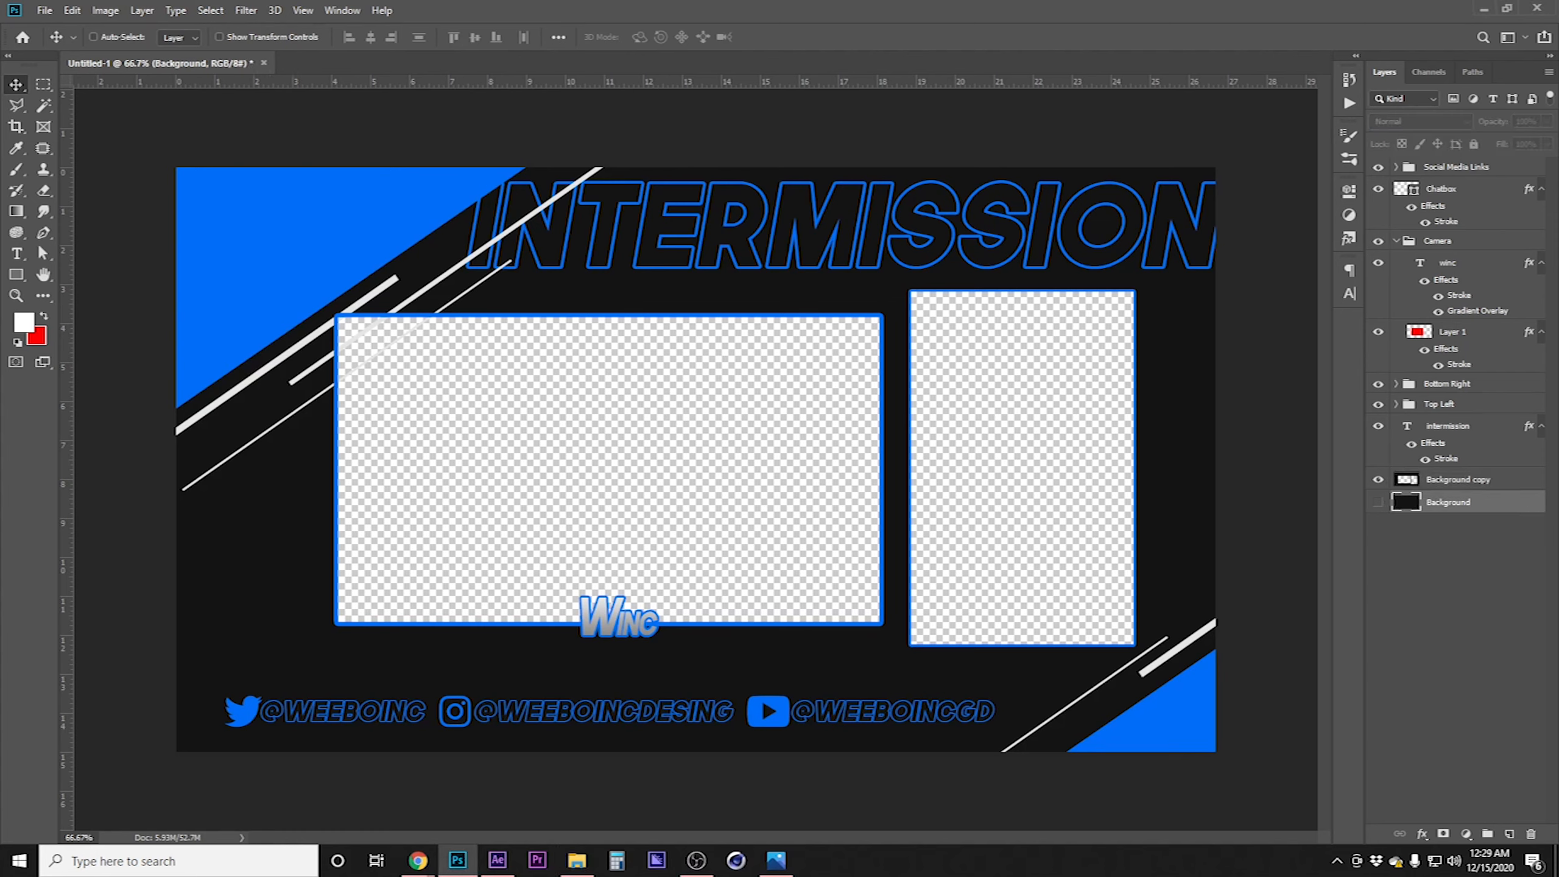
left_click_drag(1558, 510, 714, 520)
left_click_drag(735, 409, 574, 363)
left_click_drag(734, 536, 871, 648)
left_click_drag(783, 444, 790, 454)
key("Return")
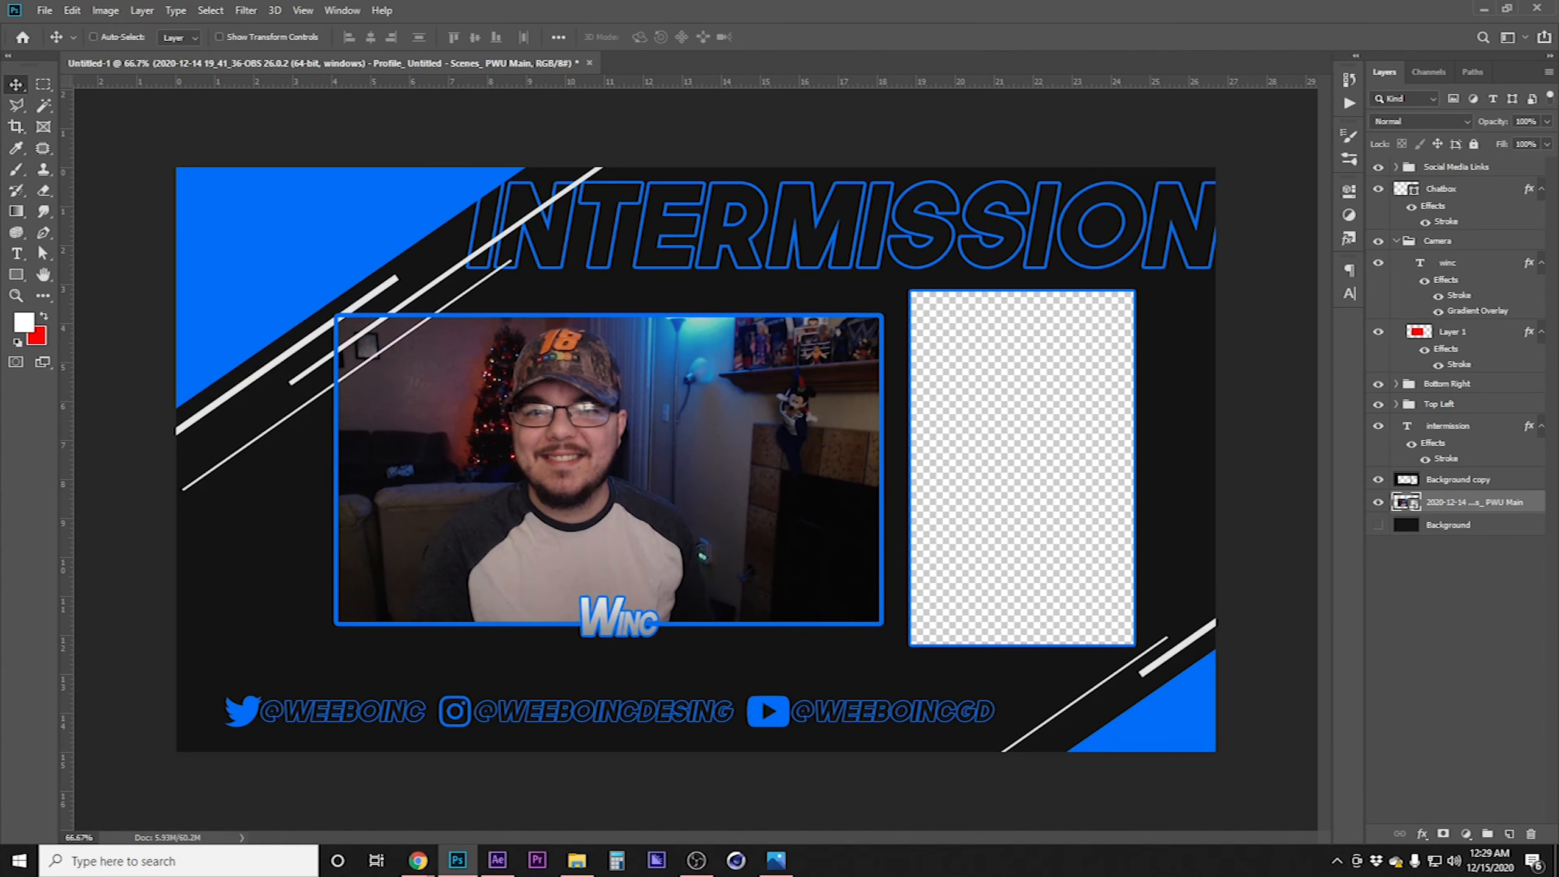
Place the chat screenshot image and scale it to fill the chatbox frame
left_click_drag(1558, 436, 1078, 421)
left_click_drag(748, 422, 981, 350)
left_click_drag(993, 501, 1067, 632)
left_click_drag(1067, 458, 1135, 463)
left_click_drag(1084, 466, 1136, 462)
key("Return")
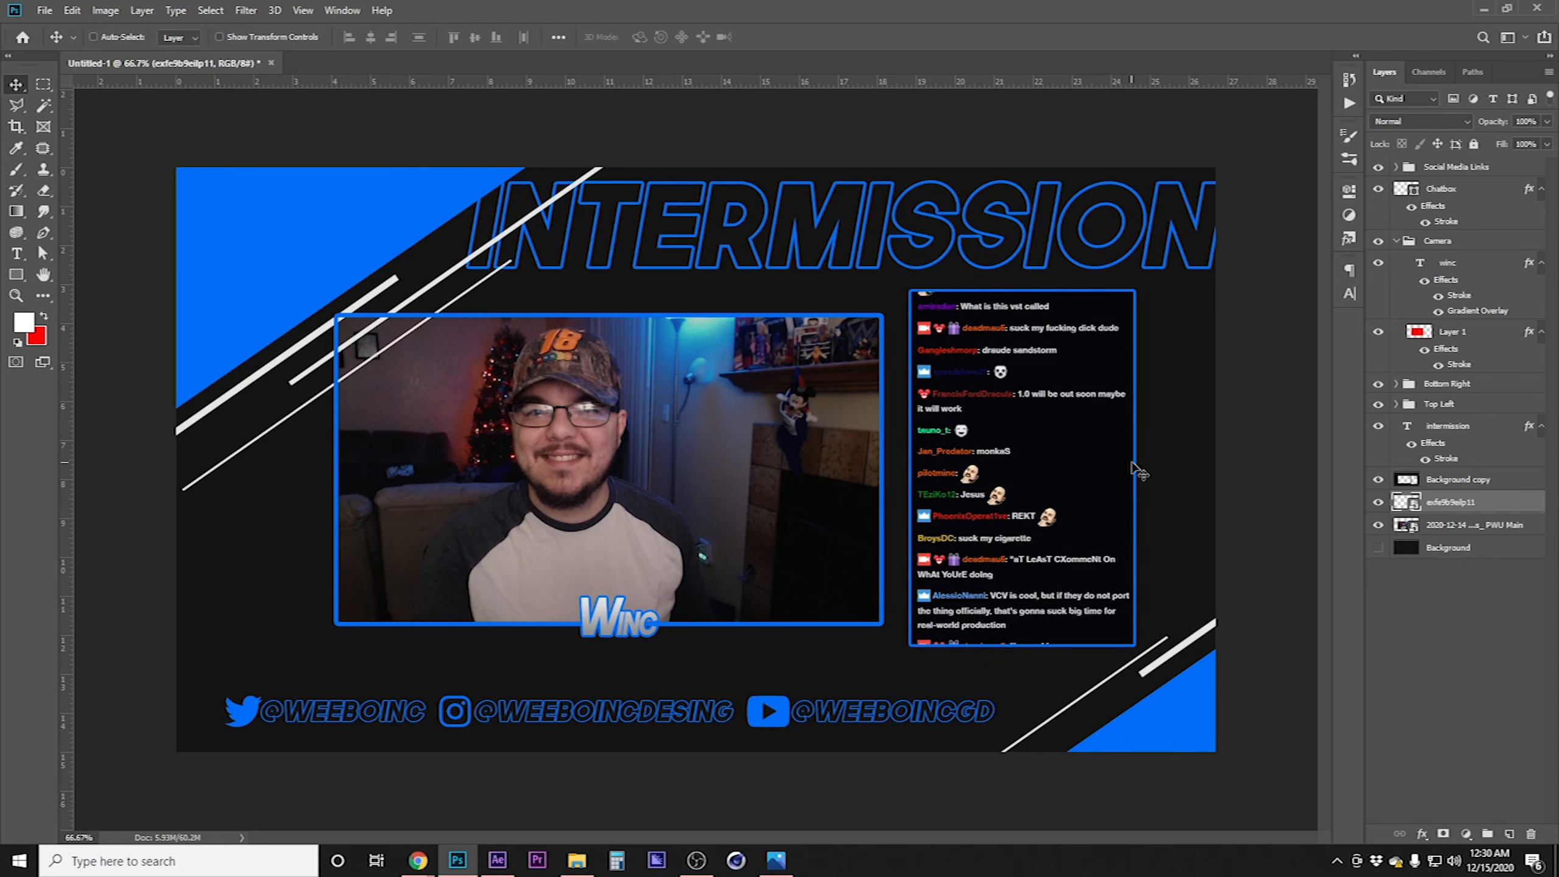
Nudge the chat screenshot upward by 30 pixels
key("shift+Up")
key("shift+Up")
key("shift+Up")
key("shift+Up")
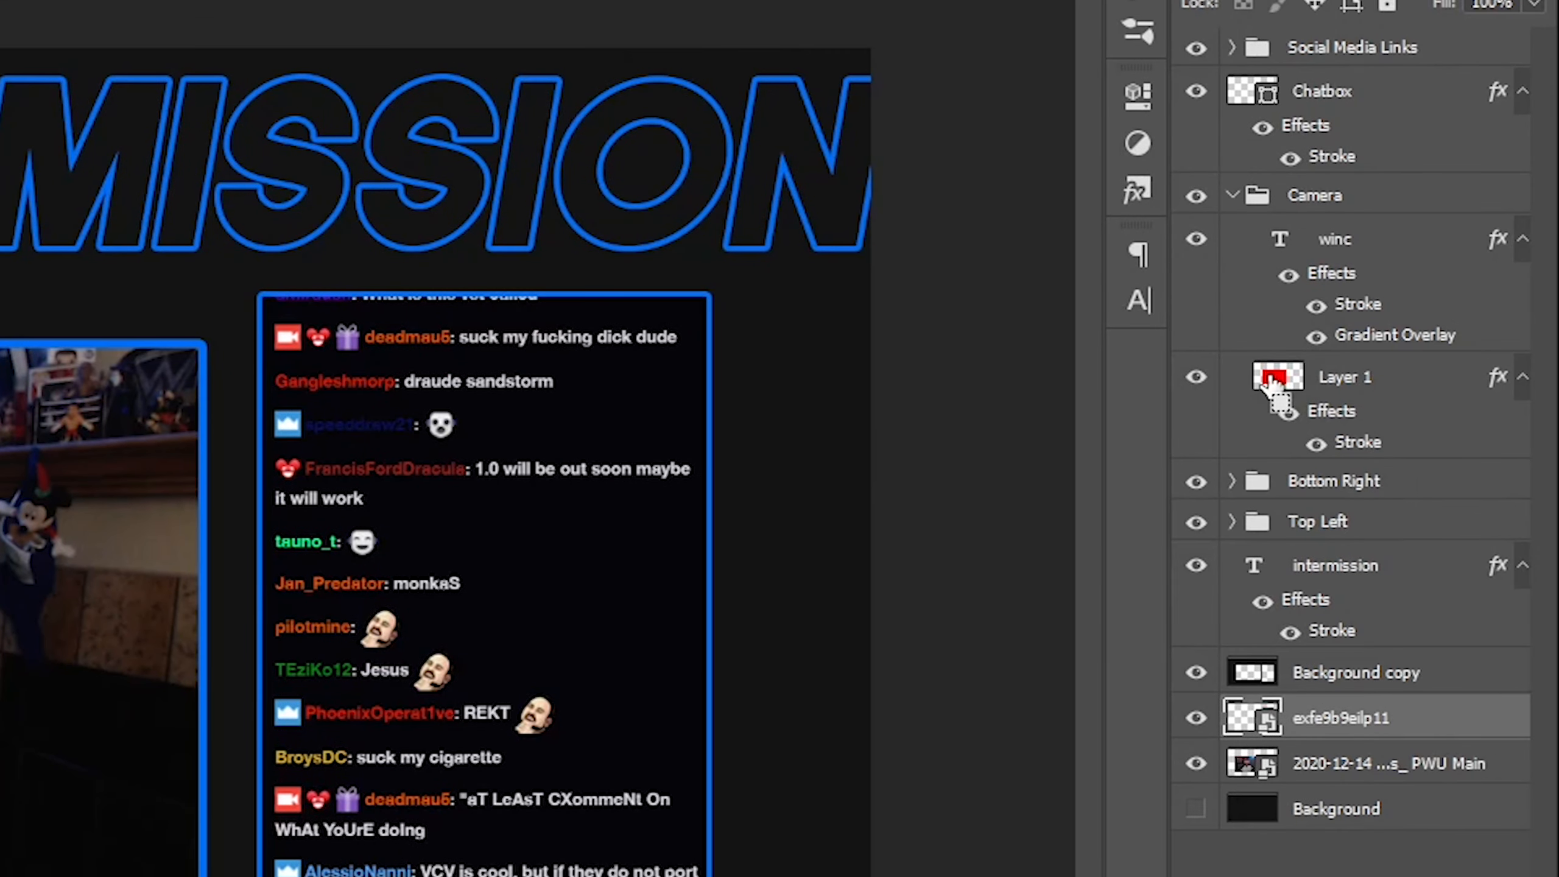
Select the Top Left corner group
left_click(1272, 379, "ctrl")
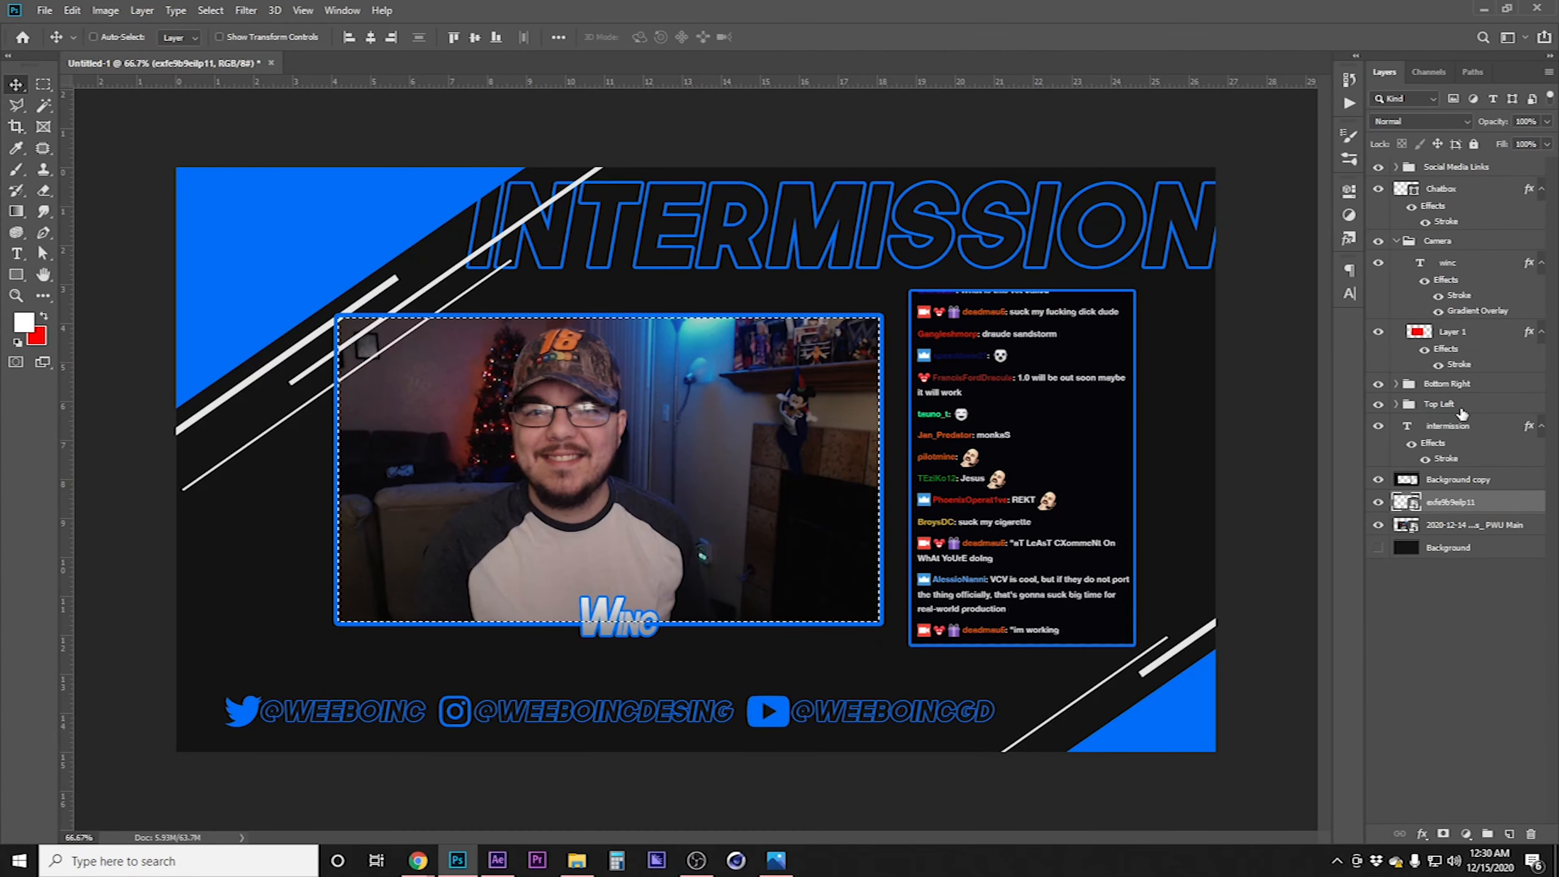
left_click(1471, 406)
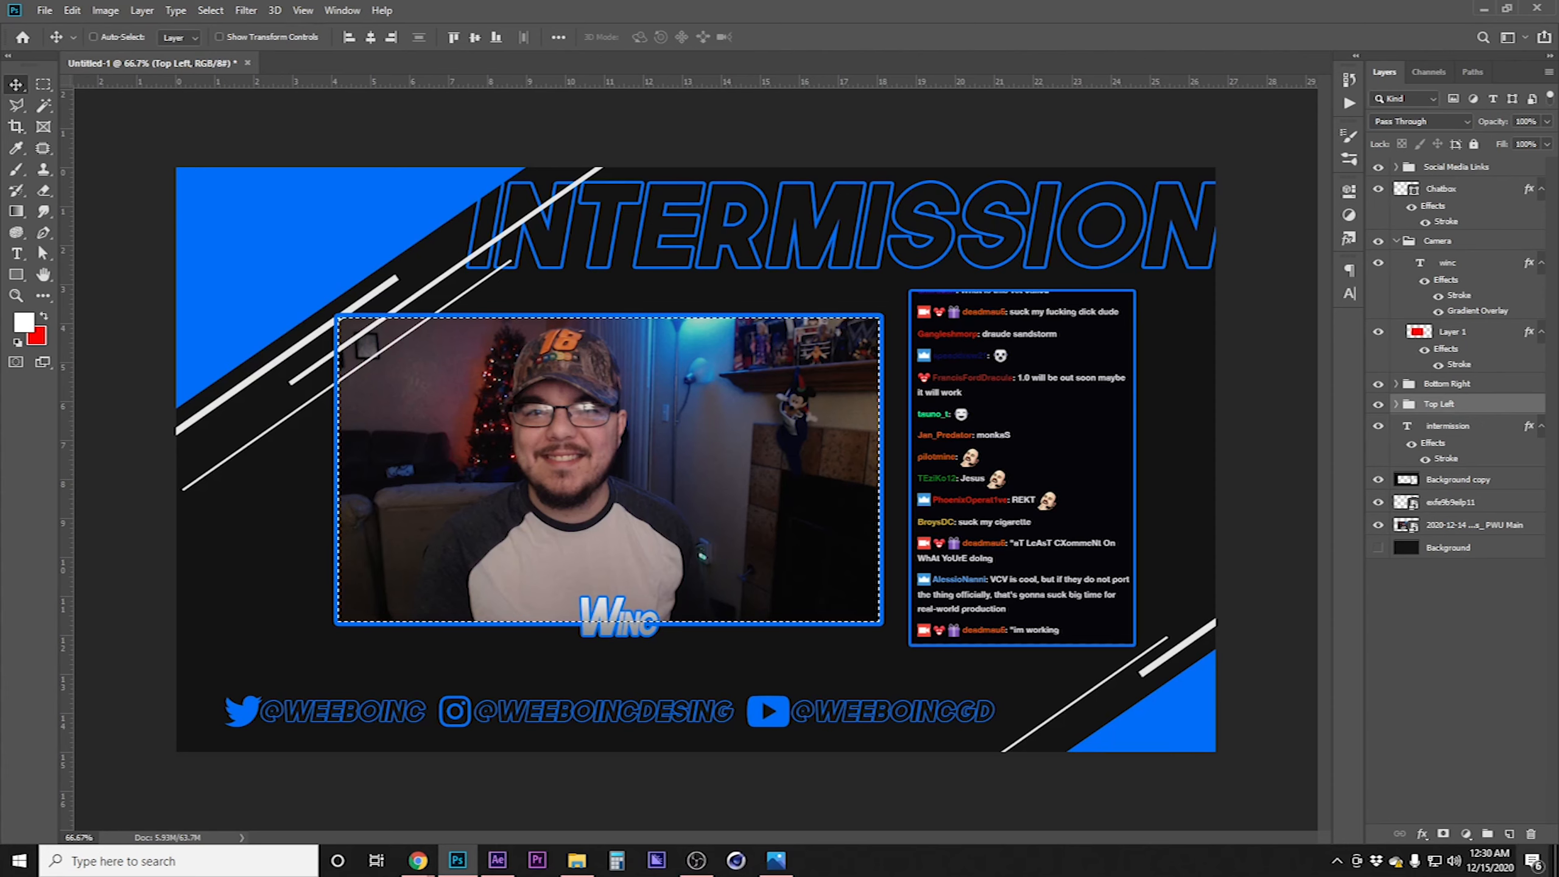
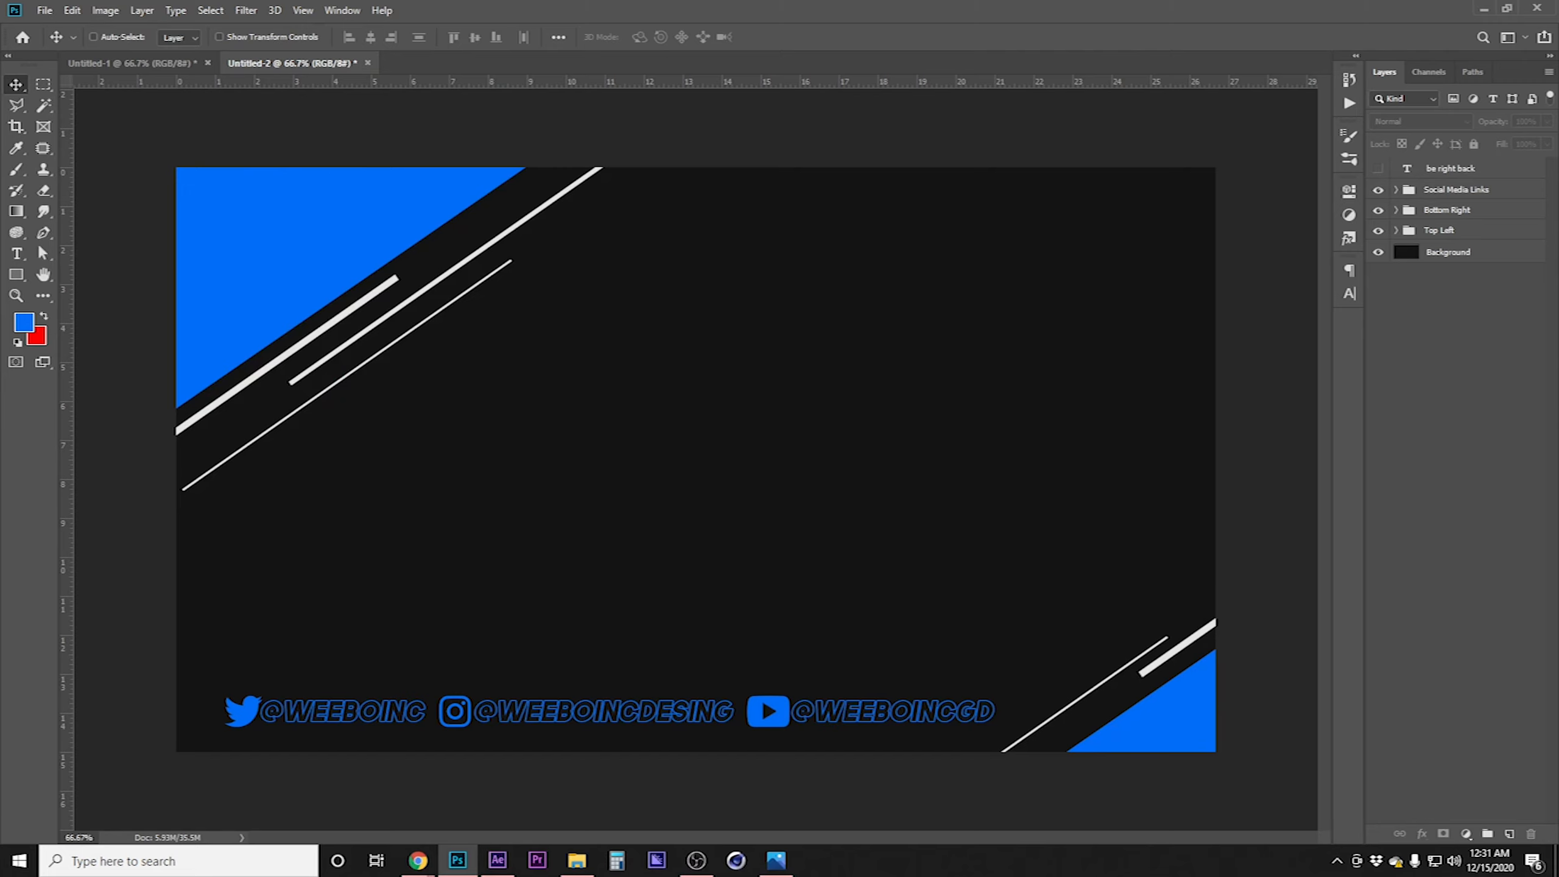
Add a text layer reading "starting" on the canvas and scale it up large
left_click(16, 253)
left_click(784, 464)
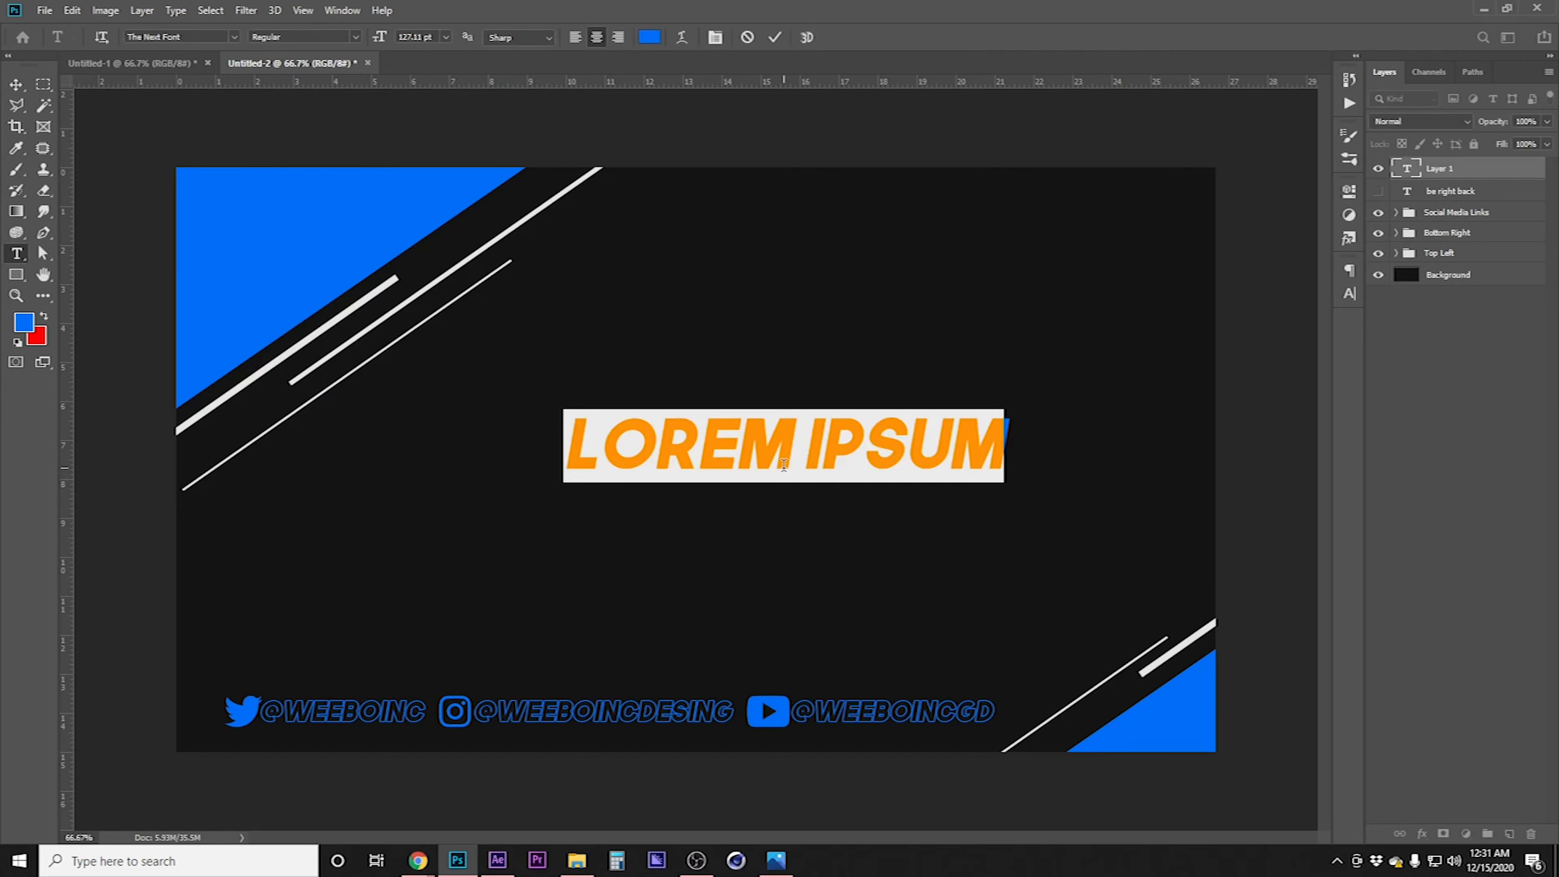
type("starting")
key("ctrl+t")
left_click_drag(788, 482, 788, 586)
key("Return")
Duplicate the STARTING text and move the copy straight up above the original
left_click(16, 85)
left_click_drag(271, 281, 249, 249)
key("ctrl")
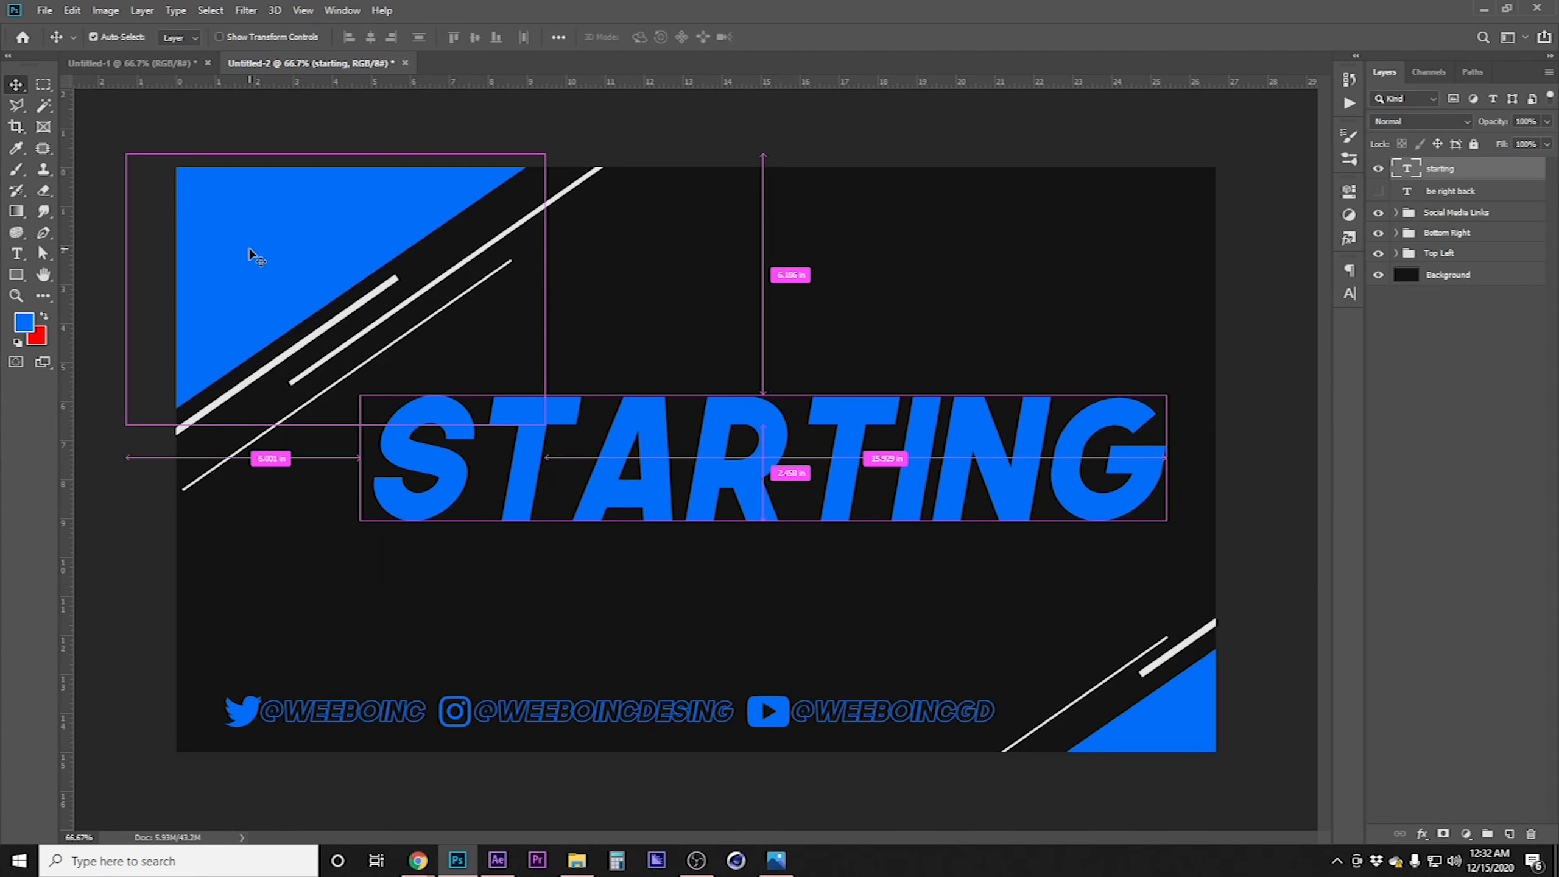
left_click_drag(798, 468, 800, 339)
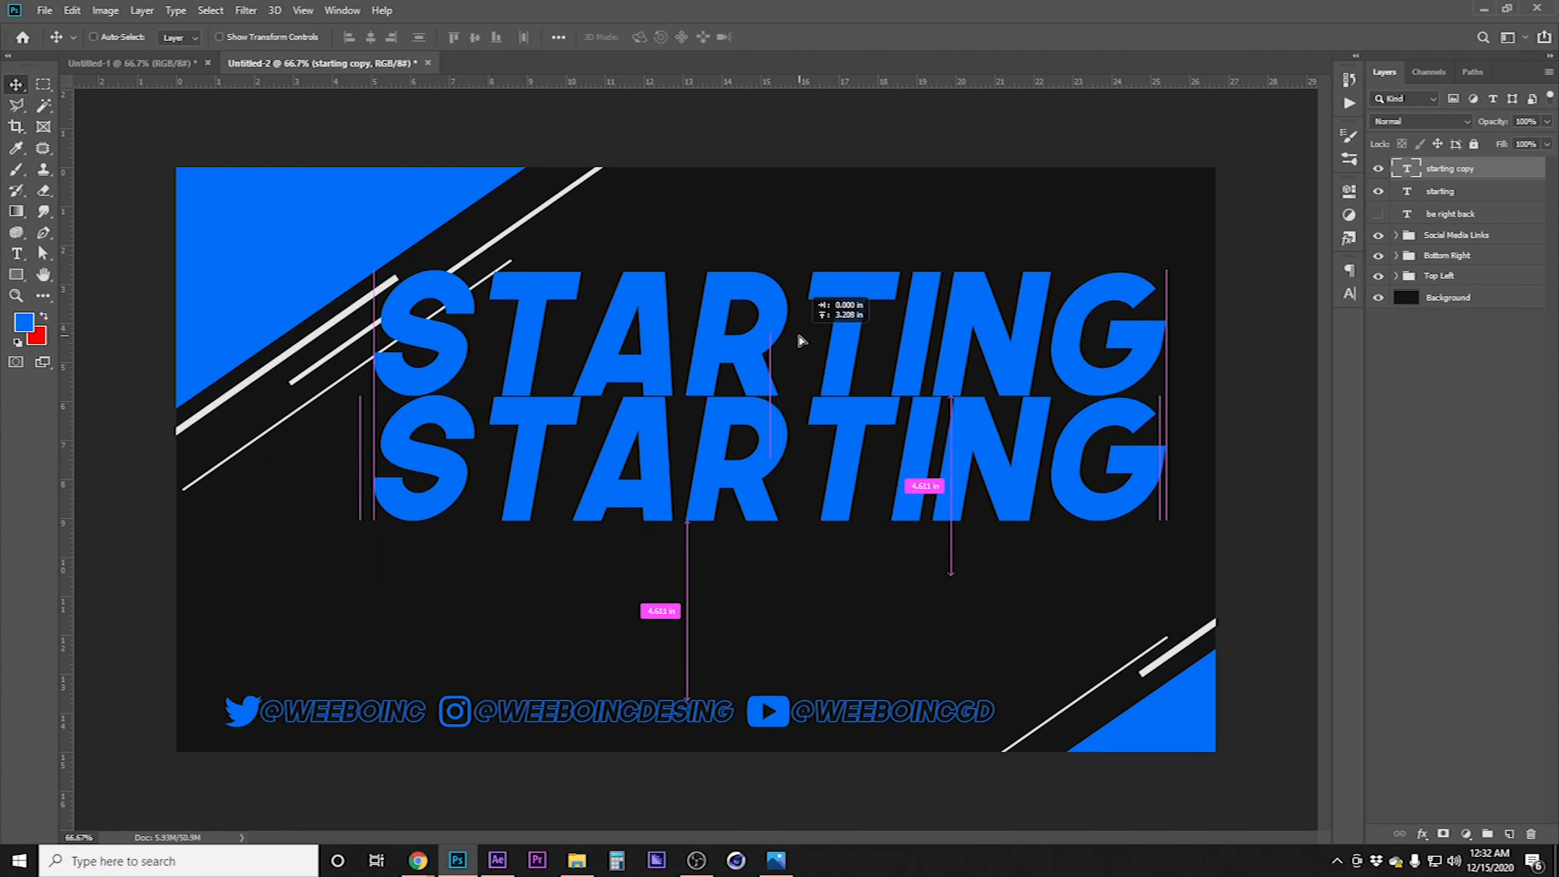
Change the copied text to STREAM and set its font size to 200 pt
double_click(814, 318)
key("ctrl+a")
type("STREAM")
key("ctrl+a")
left_click(414, 37)
type("200")
key("Return")
Move the STREAM text left to align with STARTING and nudge it up slightly
left_click(16, 85)
left_click_drag(636, 352, 484, 351)
key("shift+Up")
key("shift+Up")
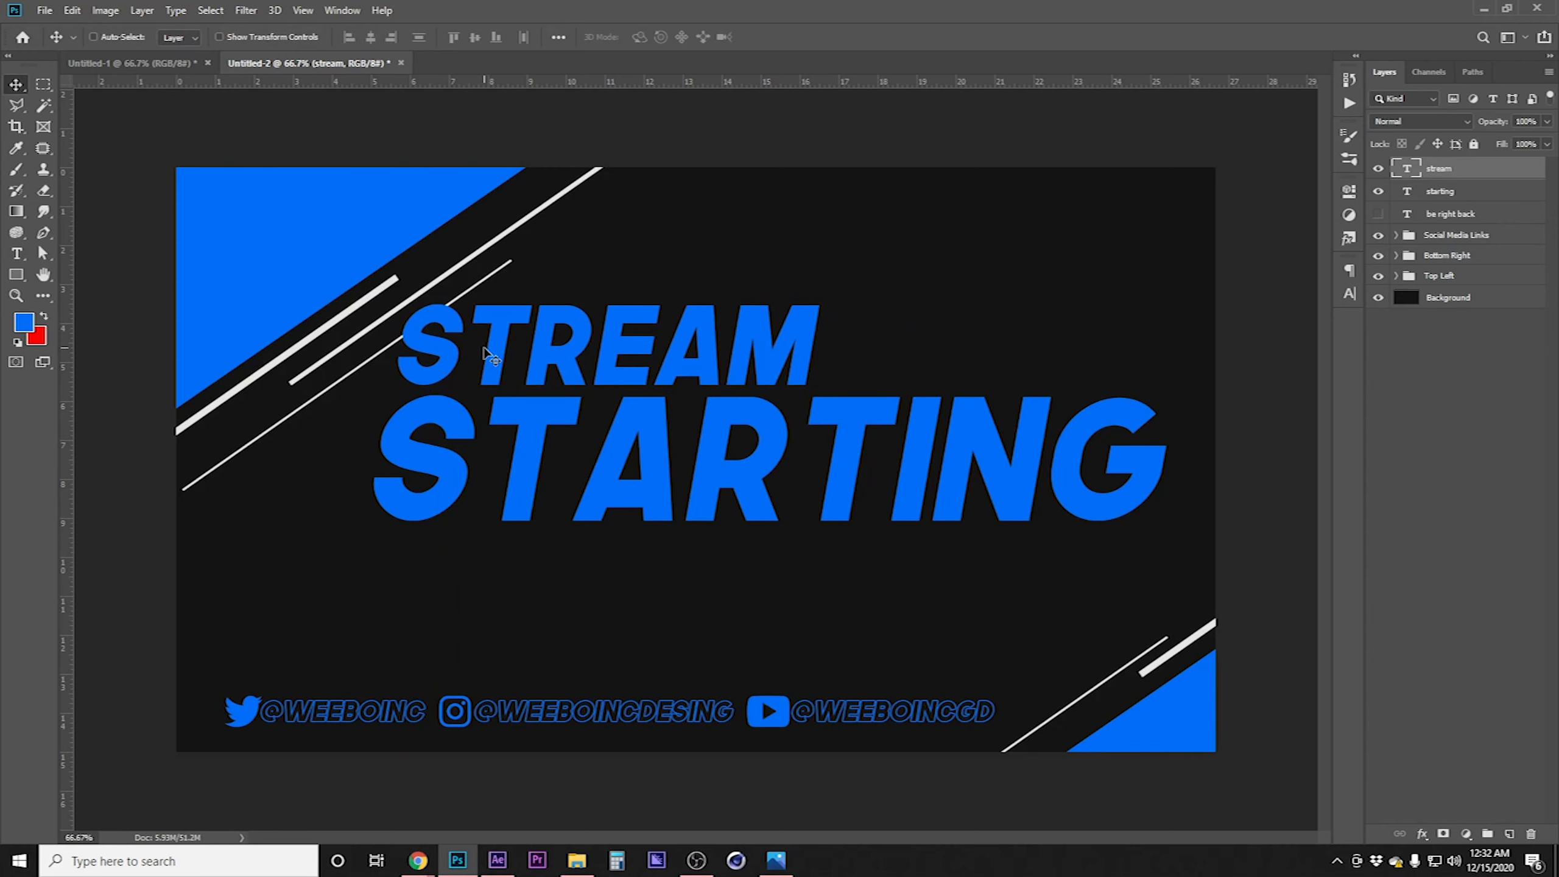
Recolor the STREAM text white
key("t")
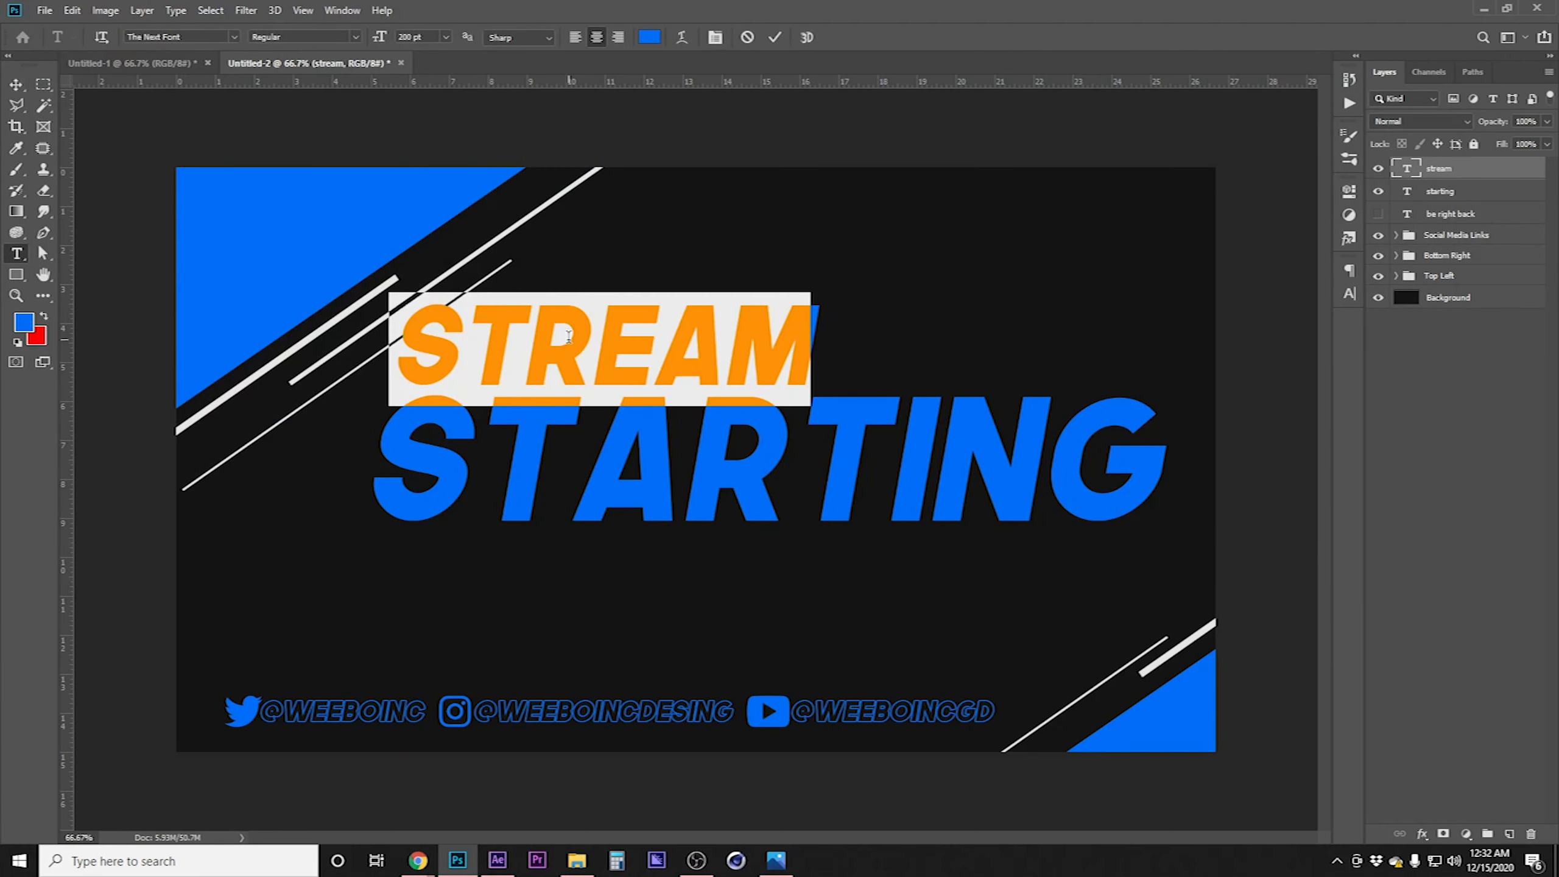
left_click(24, 322)
left_click(321, 332)
key("Return")
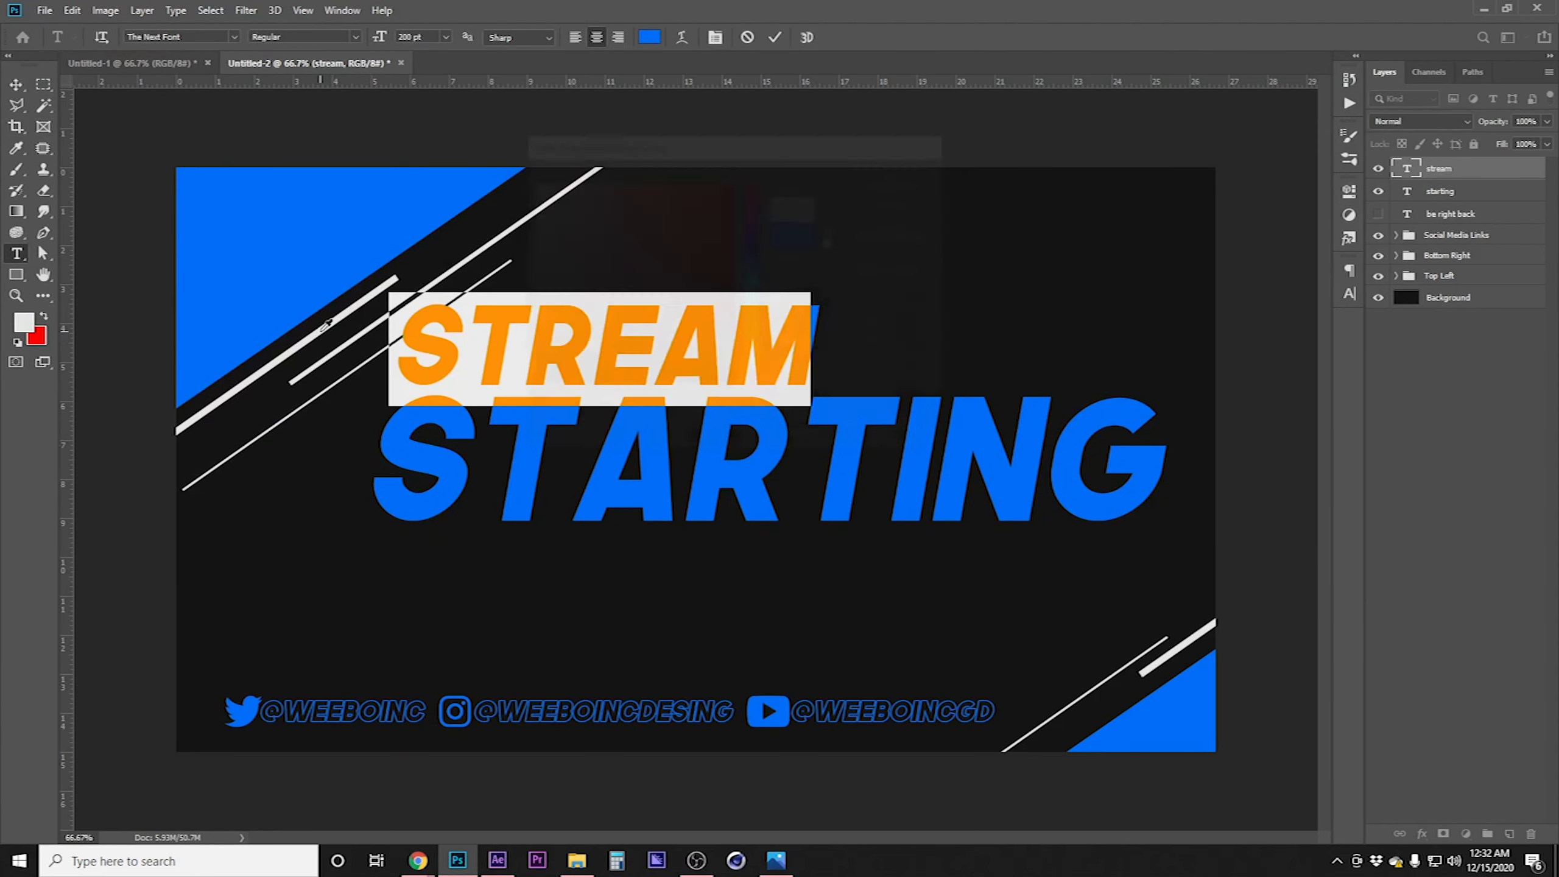
left_click(17, 86)
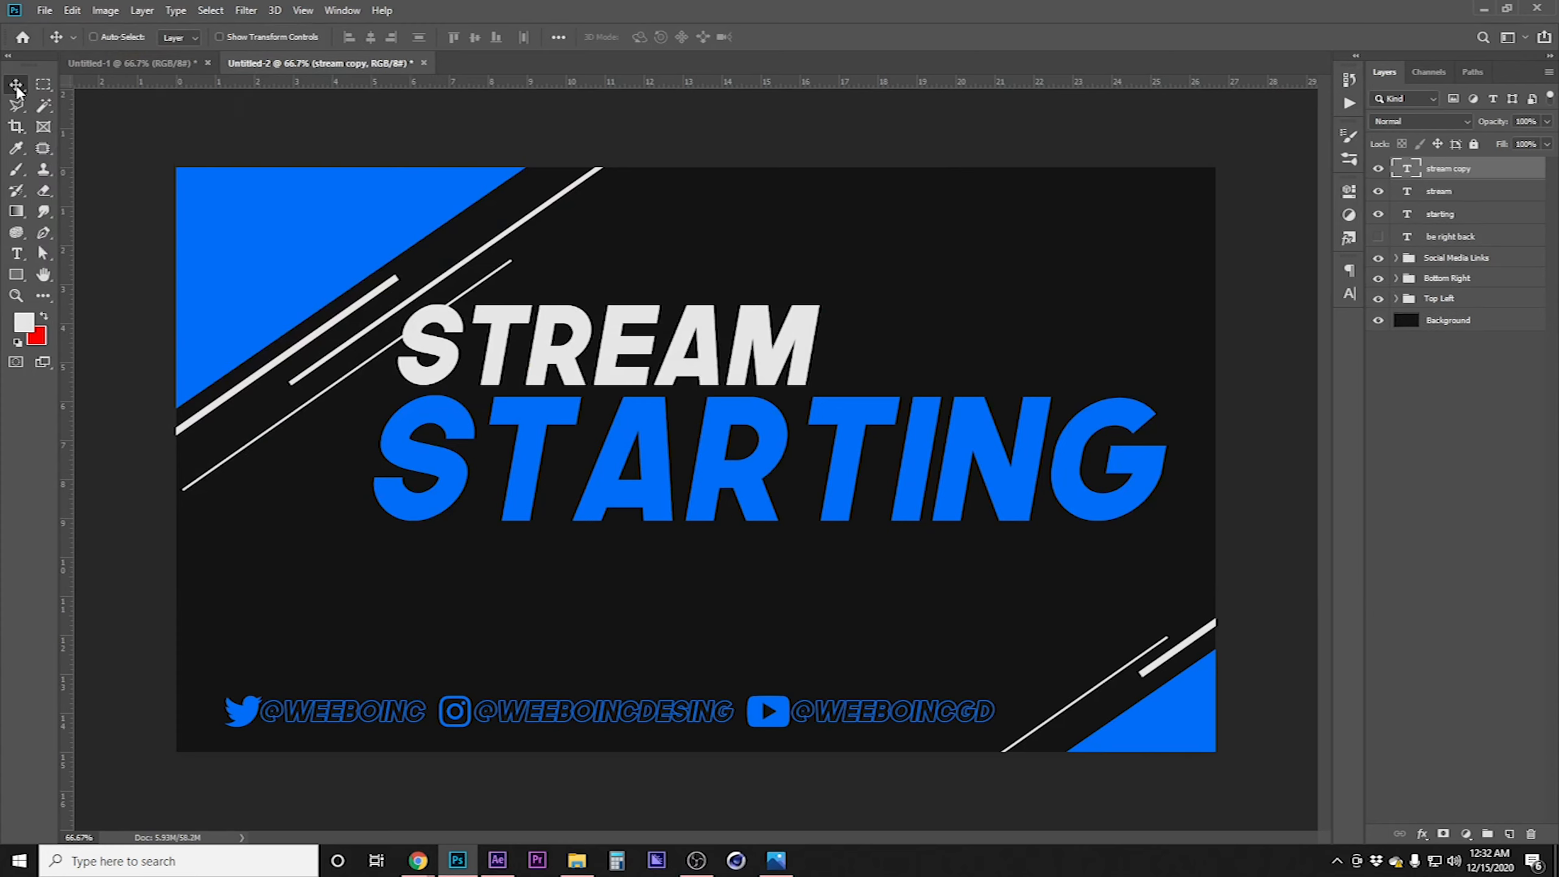
Duplicate STREAM below STARTING, retype the copy as SOON, and shift it slightly left
left_click_drag(706, 350, 1022, 572)
key("t")
left_click(954, 571)
key("ctrl+a")
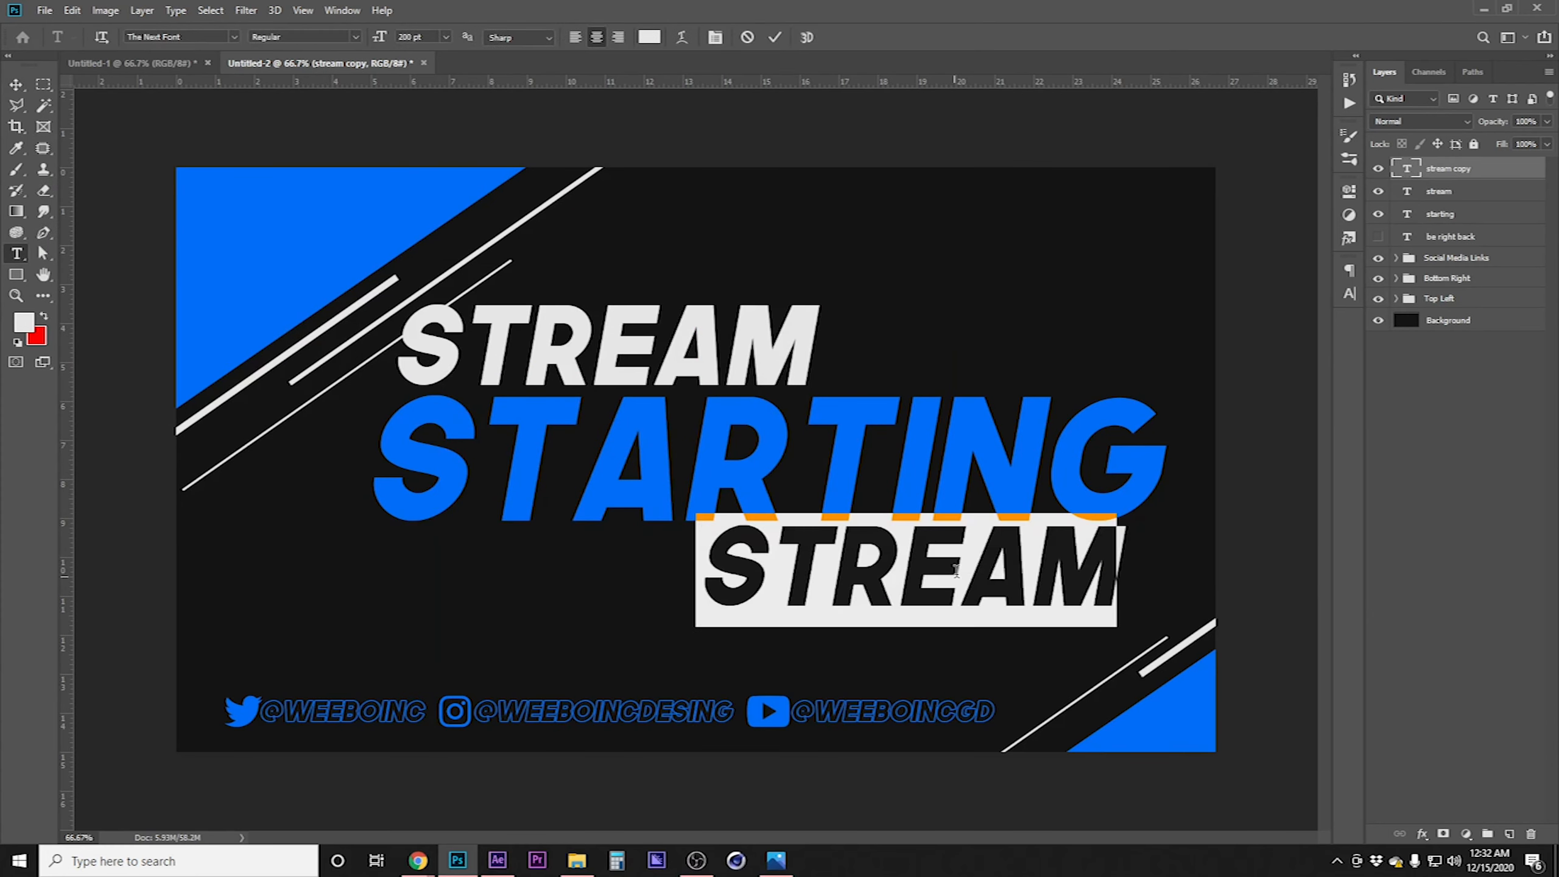
type("SOON")
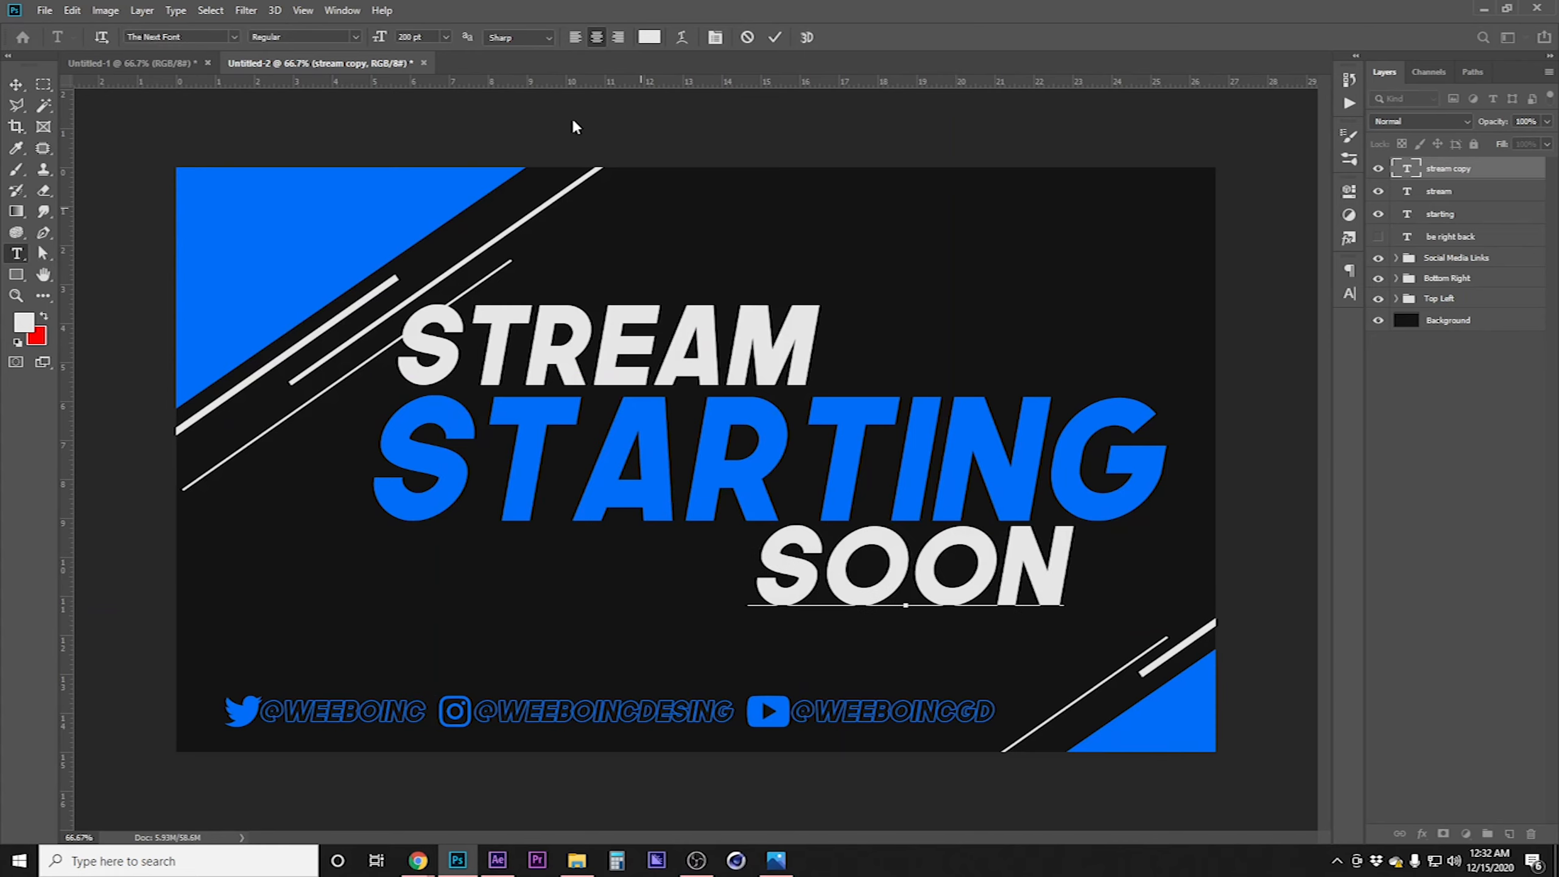
left_click(16, 84)
mouse_move(1099, 583)
left_mouse_down()
mouse_move(1046, 585)
mouse_move(1069, 583)
left_mouse_up()
Select the stream, starting and soon text layers together and scale them down slightly
left_click(1465, 214, "shift")
key("ctrl+t")
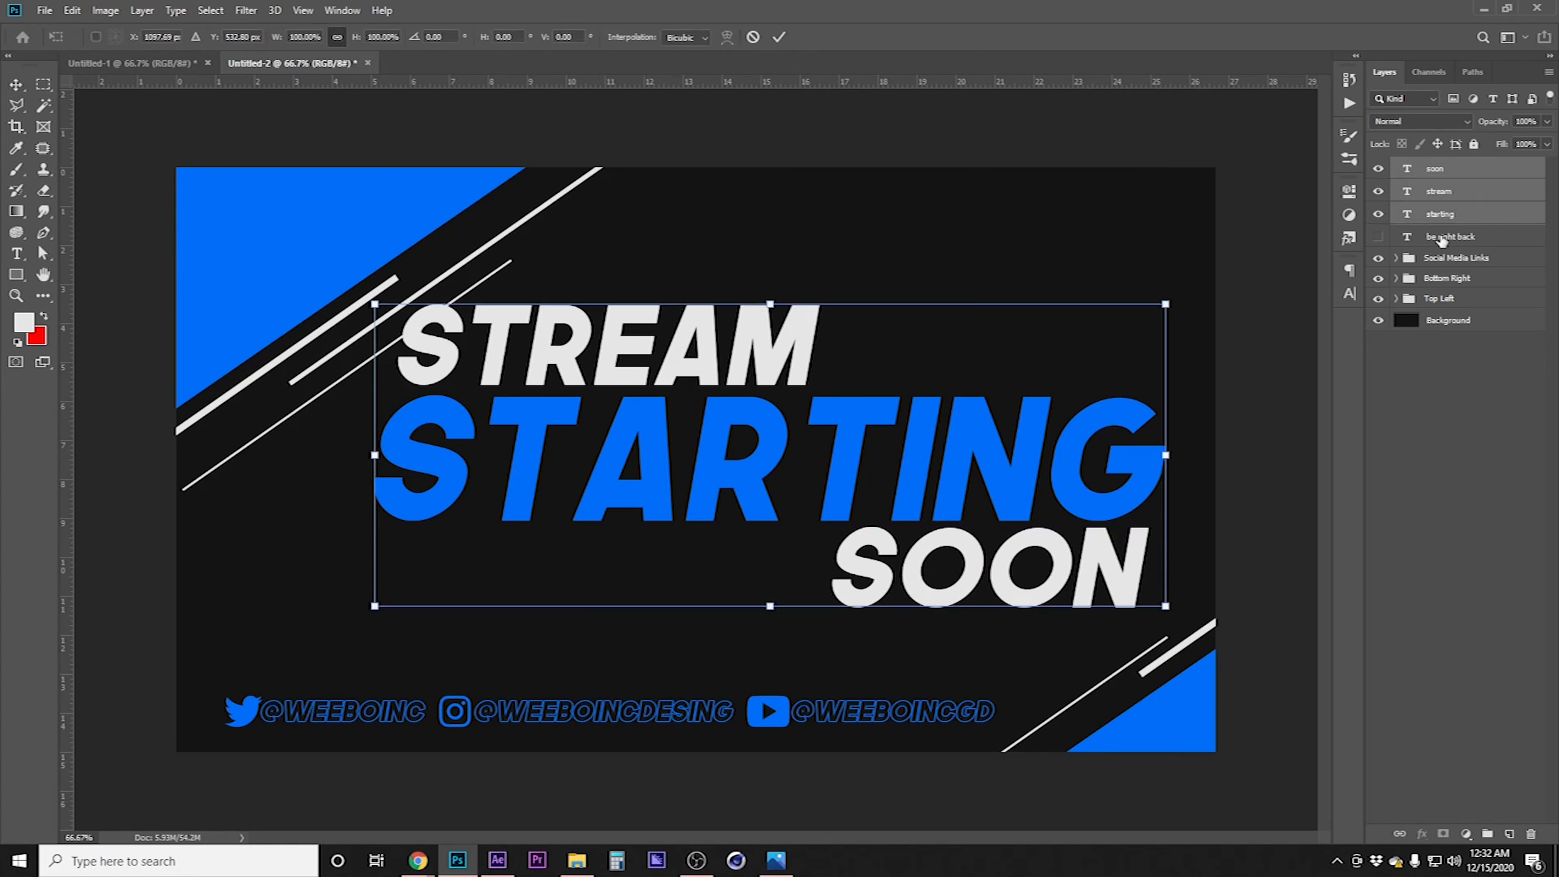
left_click_drag(374, 456, 408, 456)
left_click_drag(478, 495, 484, 500)
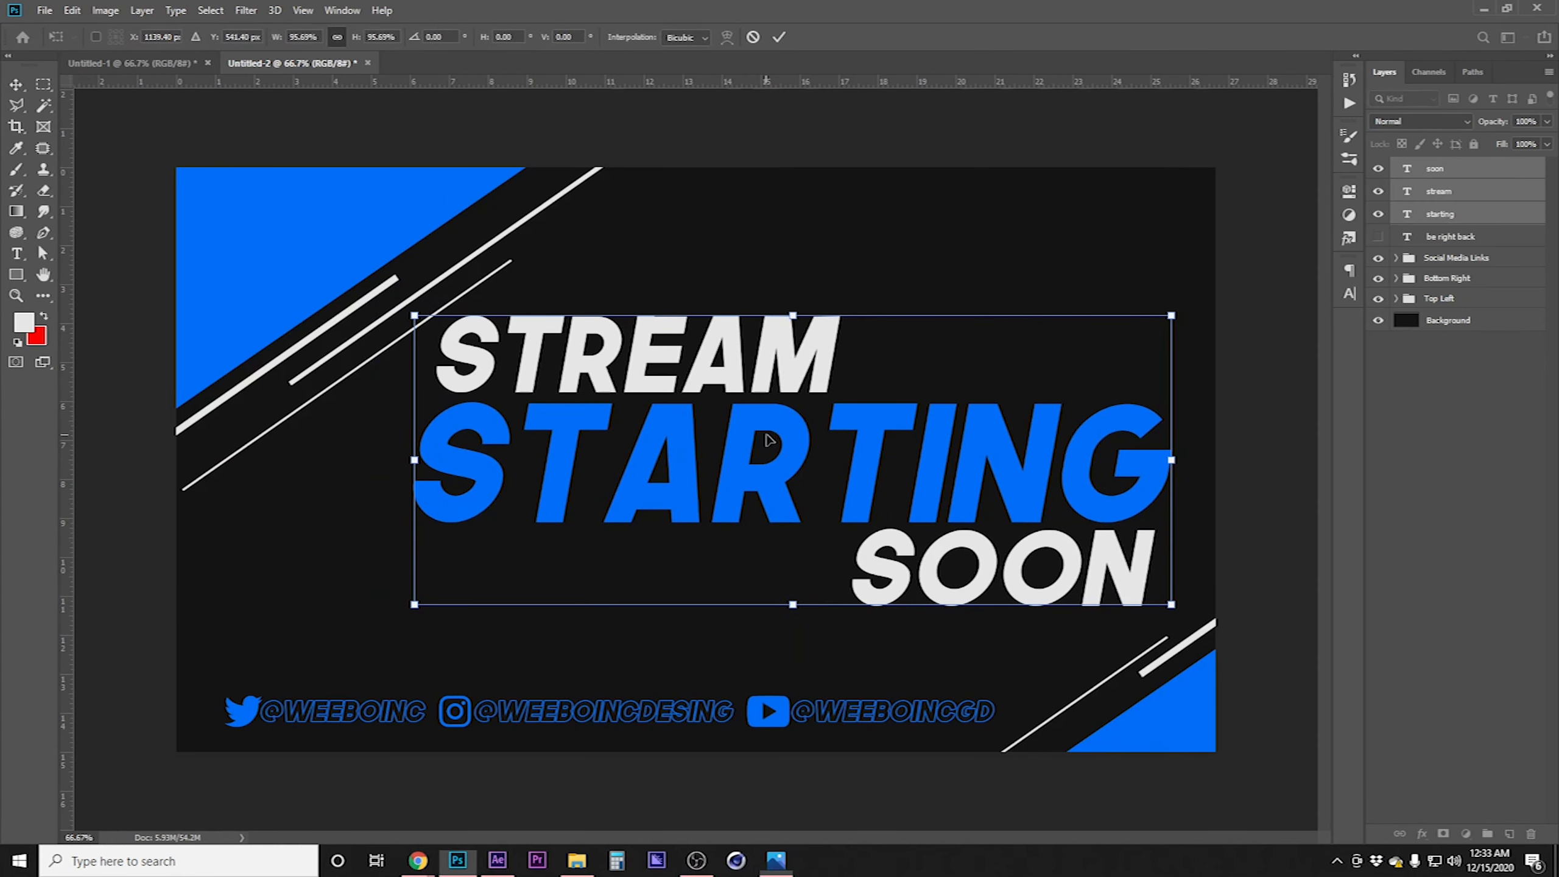
left_click(17, 85)
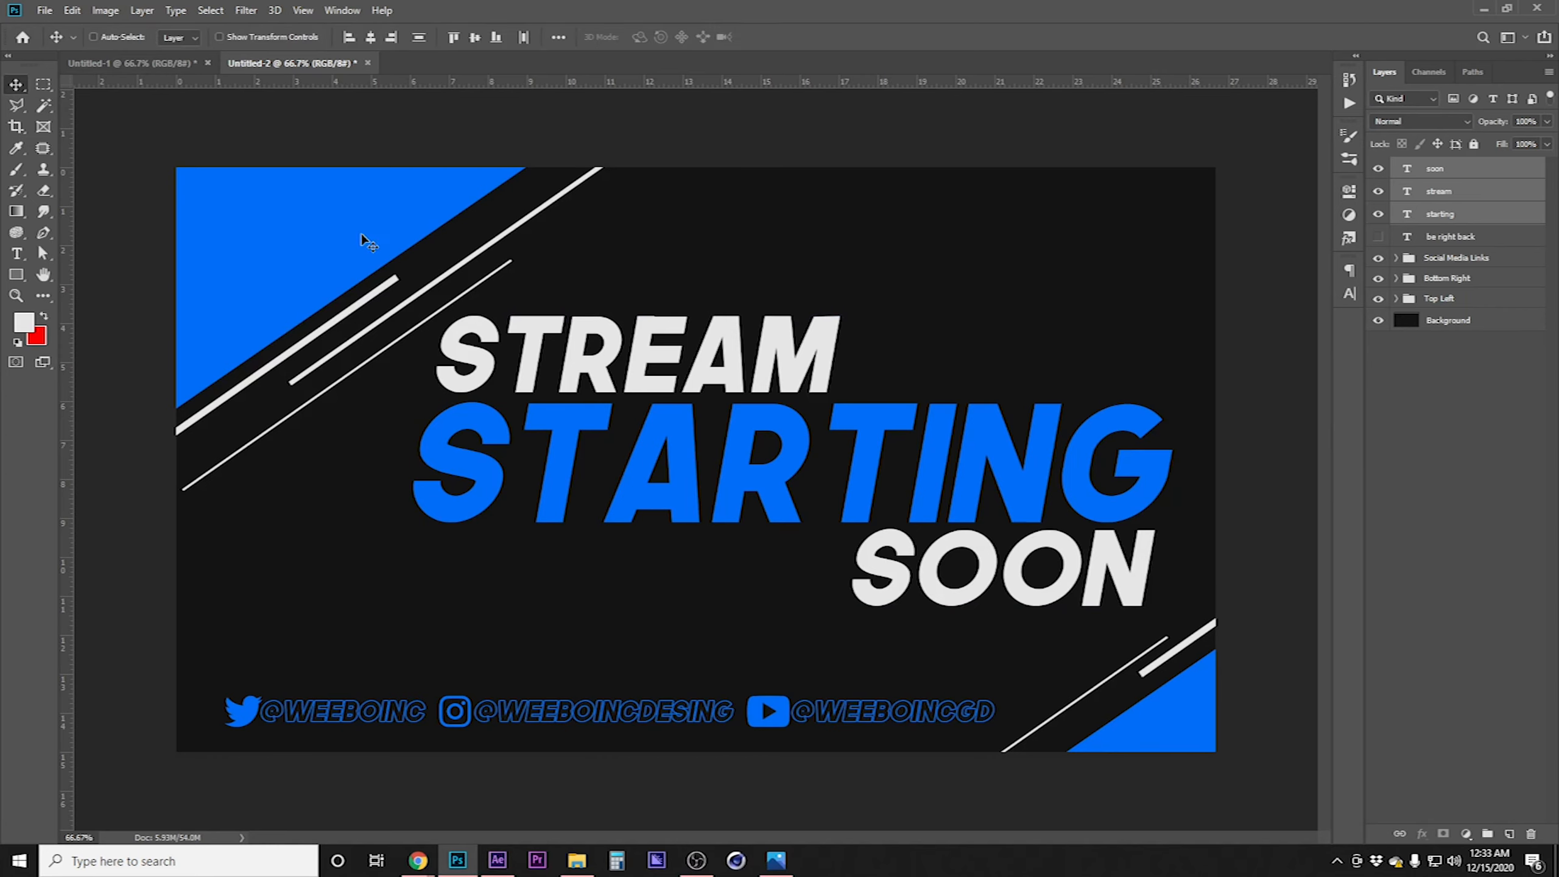
Nudge the three-line title block up and to the right to center it
key("shift+Up")
key("shift+Right")
key("shift+Right")
key("shift+Right")
key("shift+Right")
key("shift+Left")
key("shift+Left")
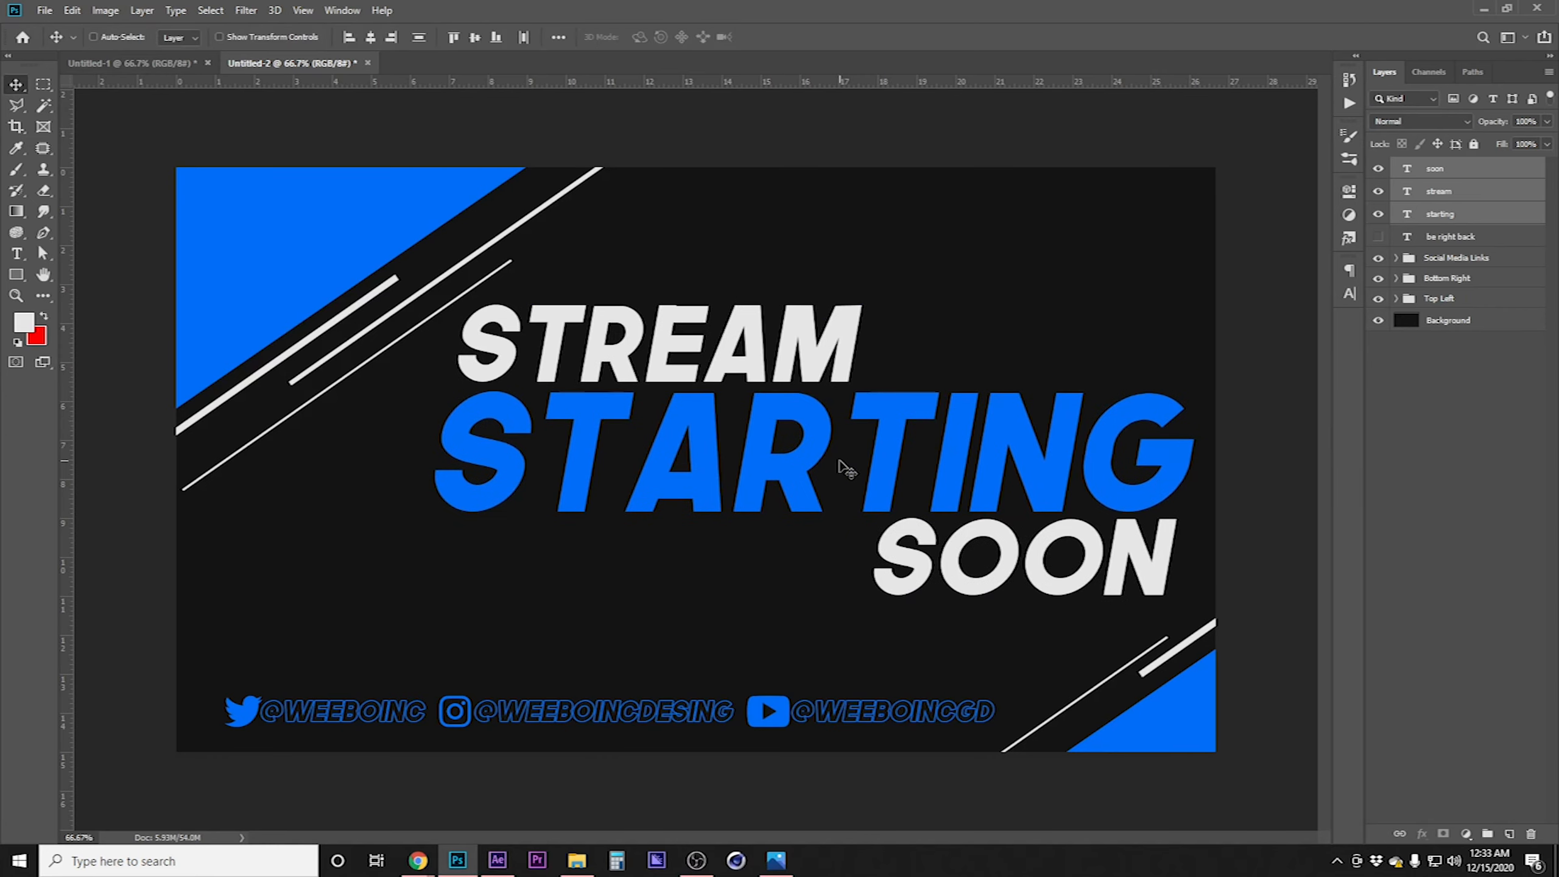
key("shift+Up")
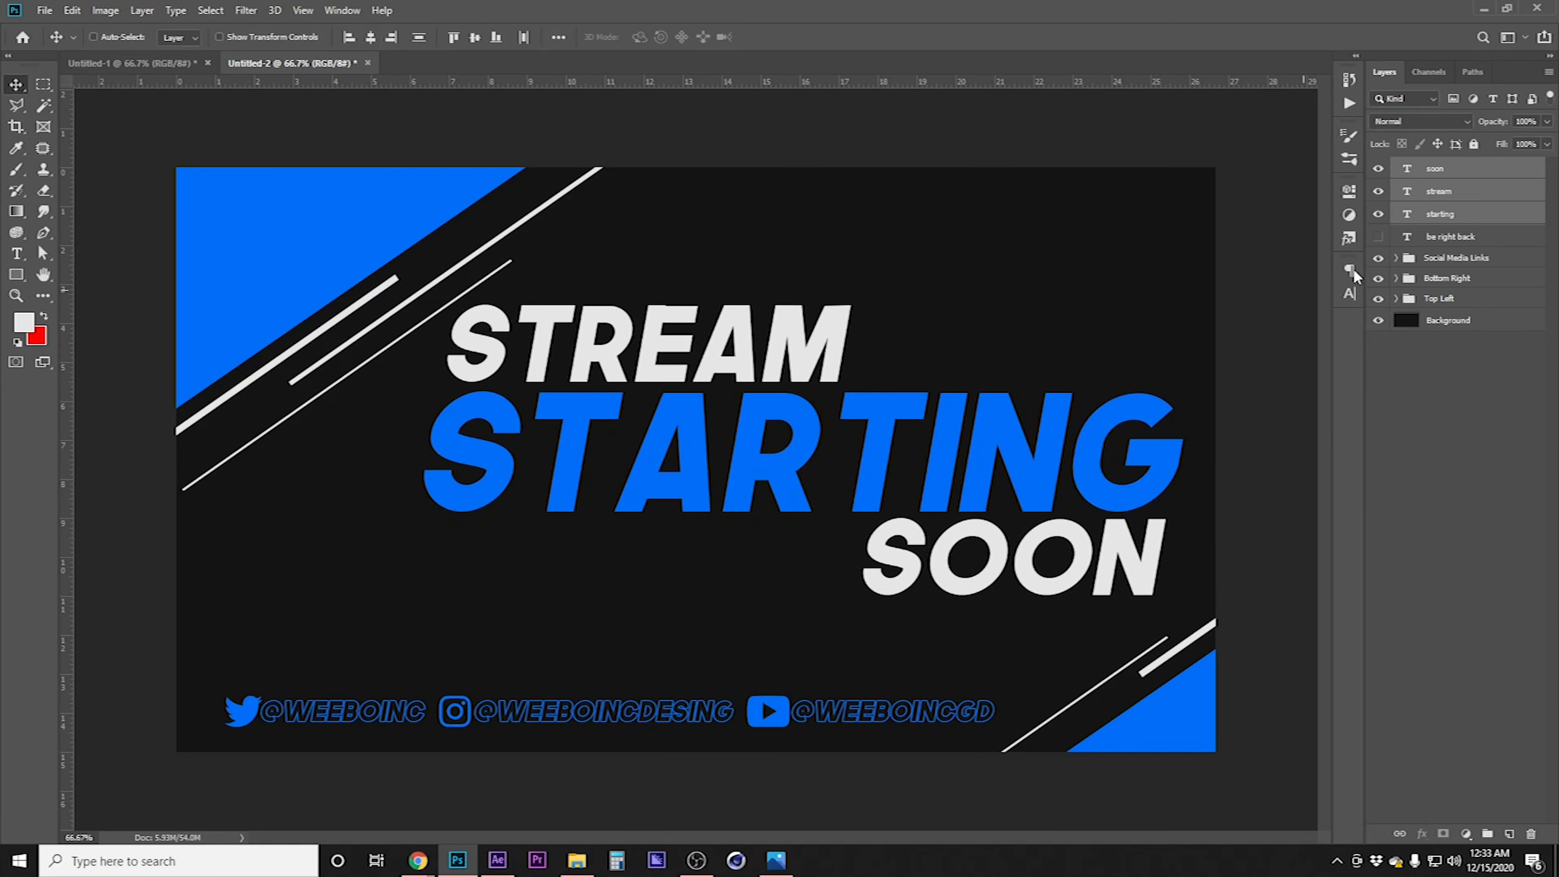
Hide the STREAM STARTING SOON text layers and show the be right back text
left_click_drag(1378, 168, 1380, 215)
left_click(1379, 237)
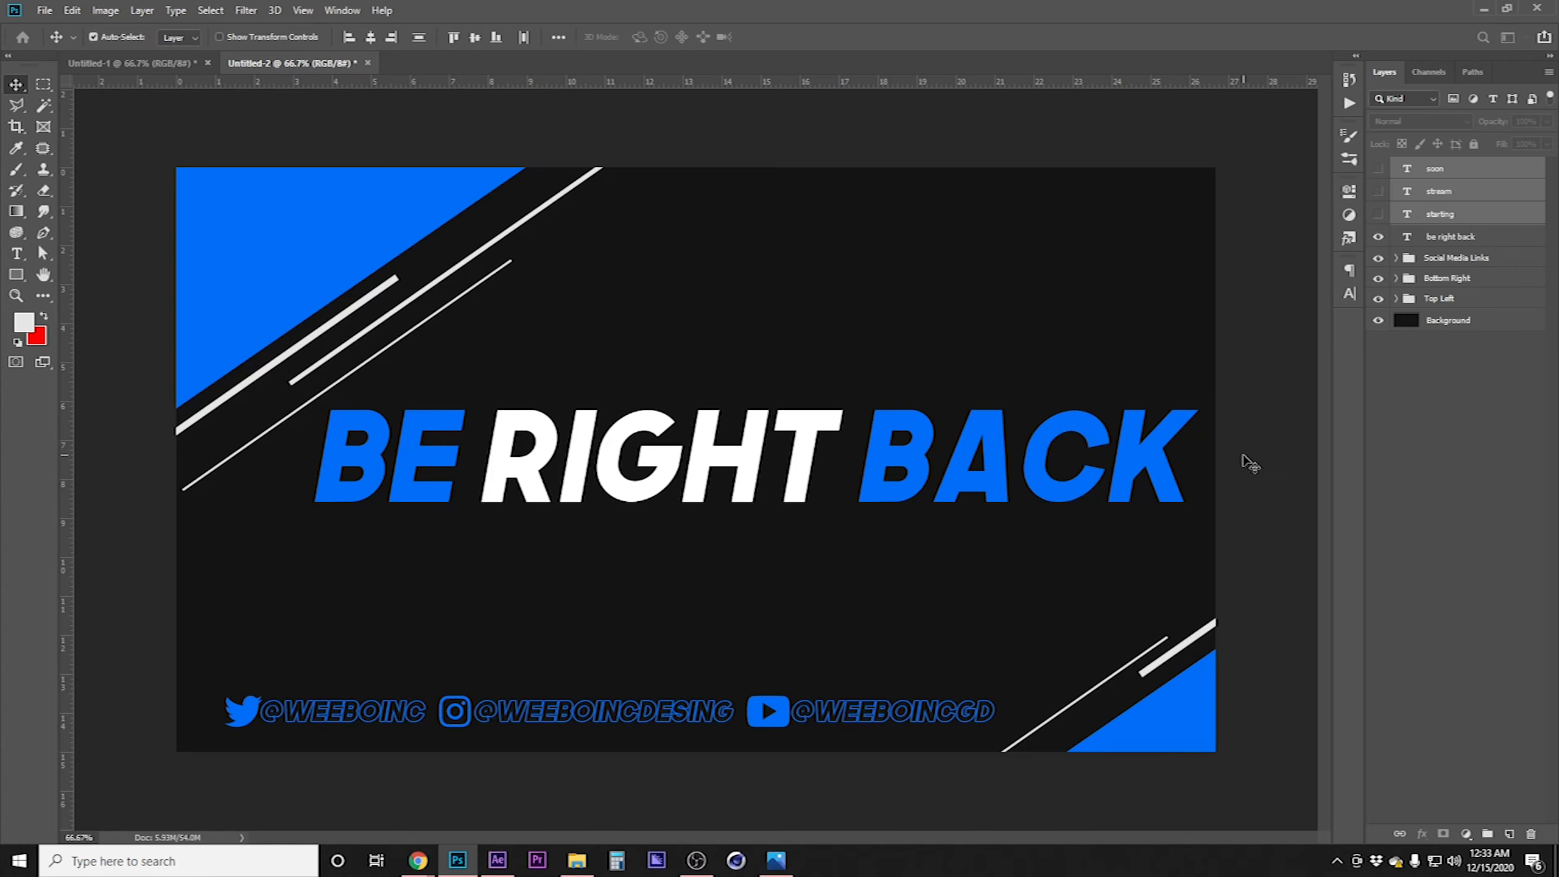
Create a new blank document with the default size
key("ctrl+n")
left_click(1054, 591)
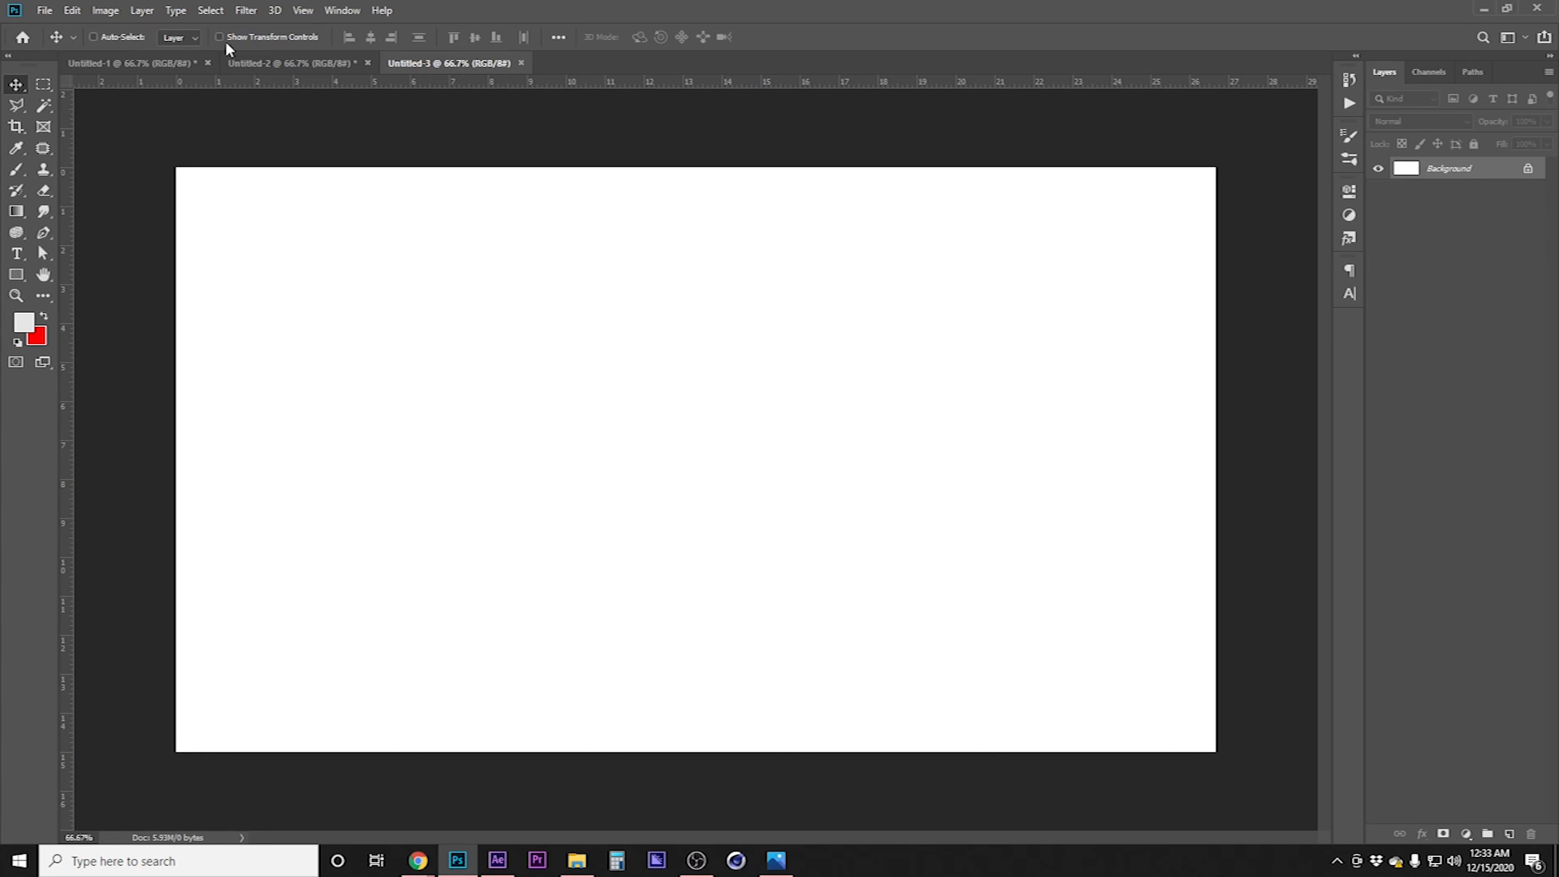
Duplicate the Camera group from the intermission design into the new Untitled-3 document
left_click(100, 63)
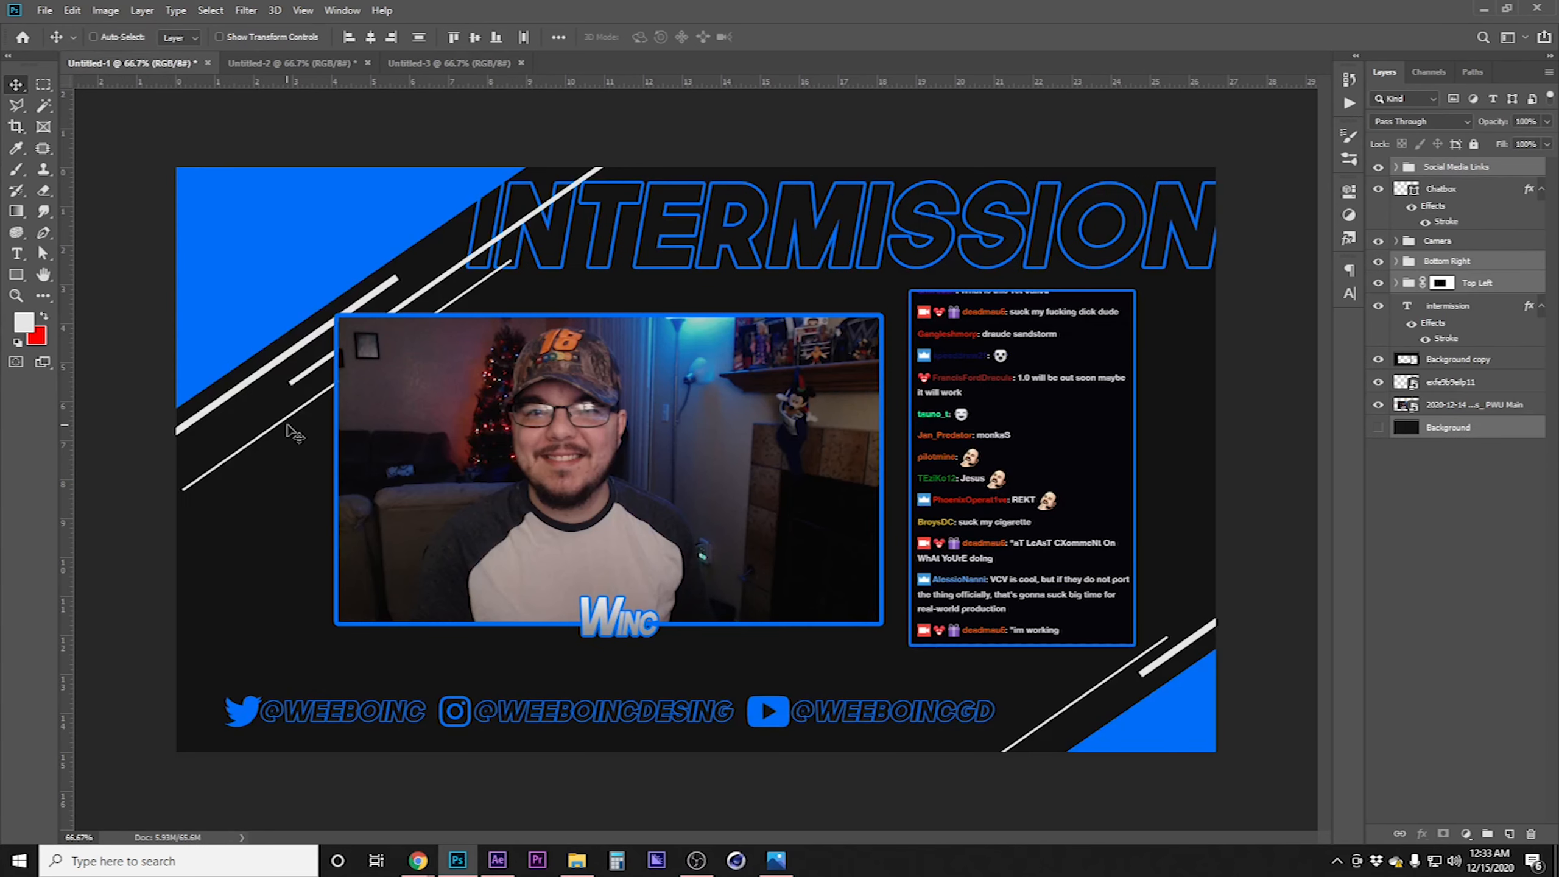
left_click(1497, 601)
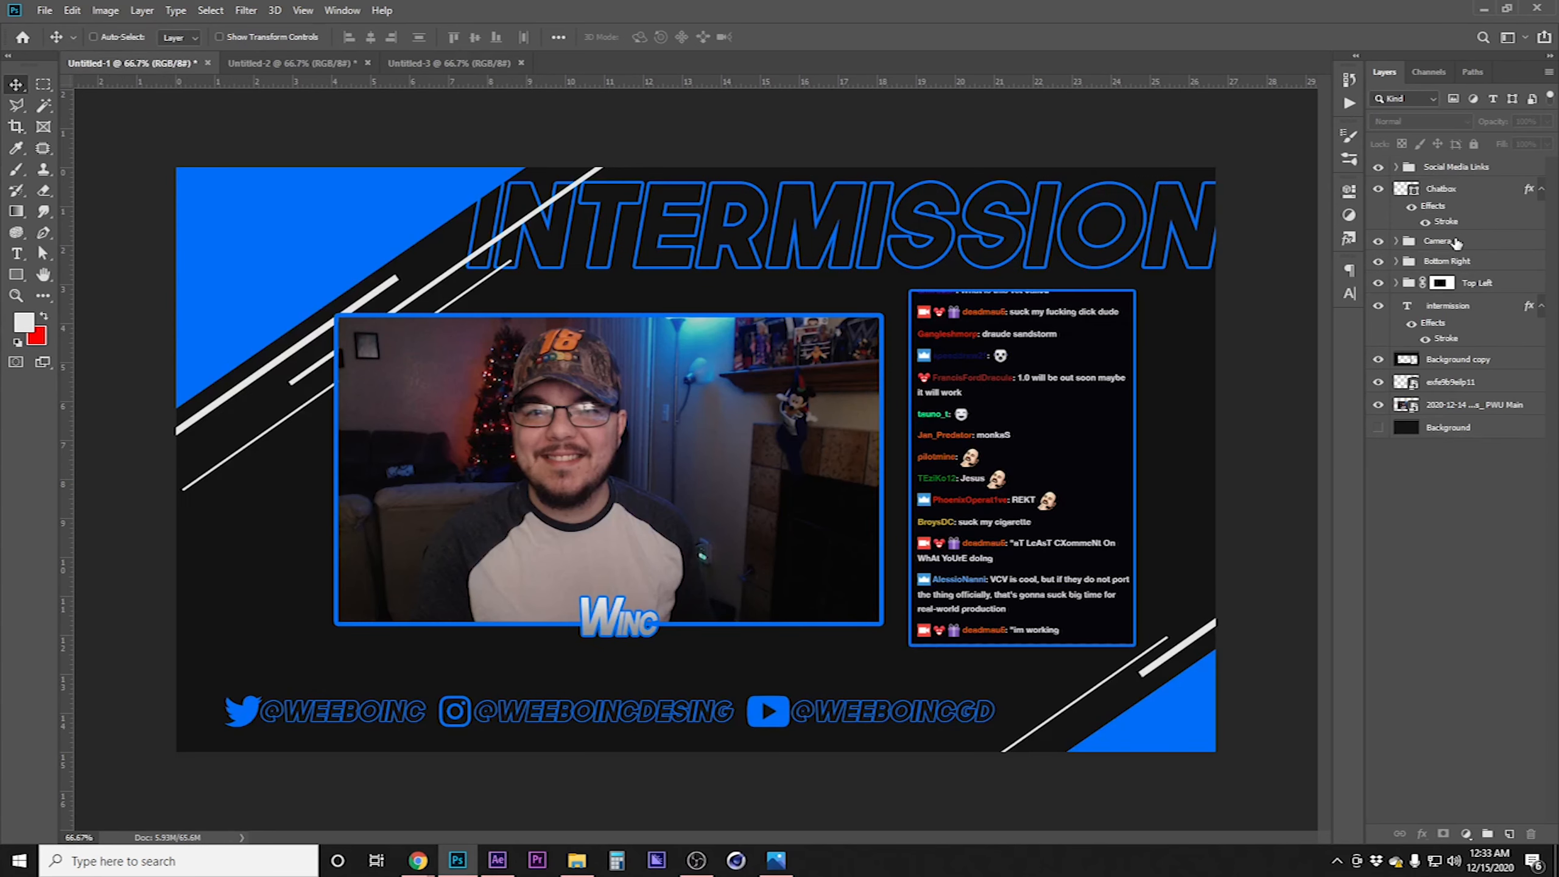
left_click(1479, 241)
right_click(1494, 245)
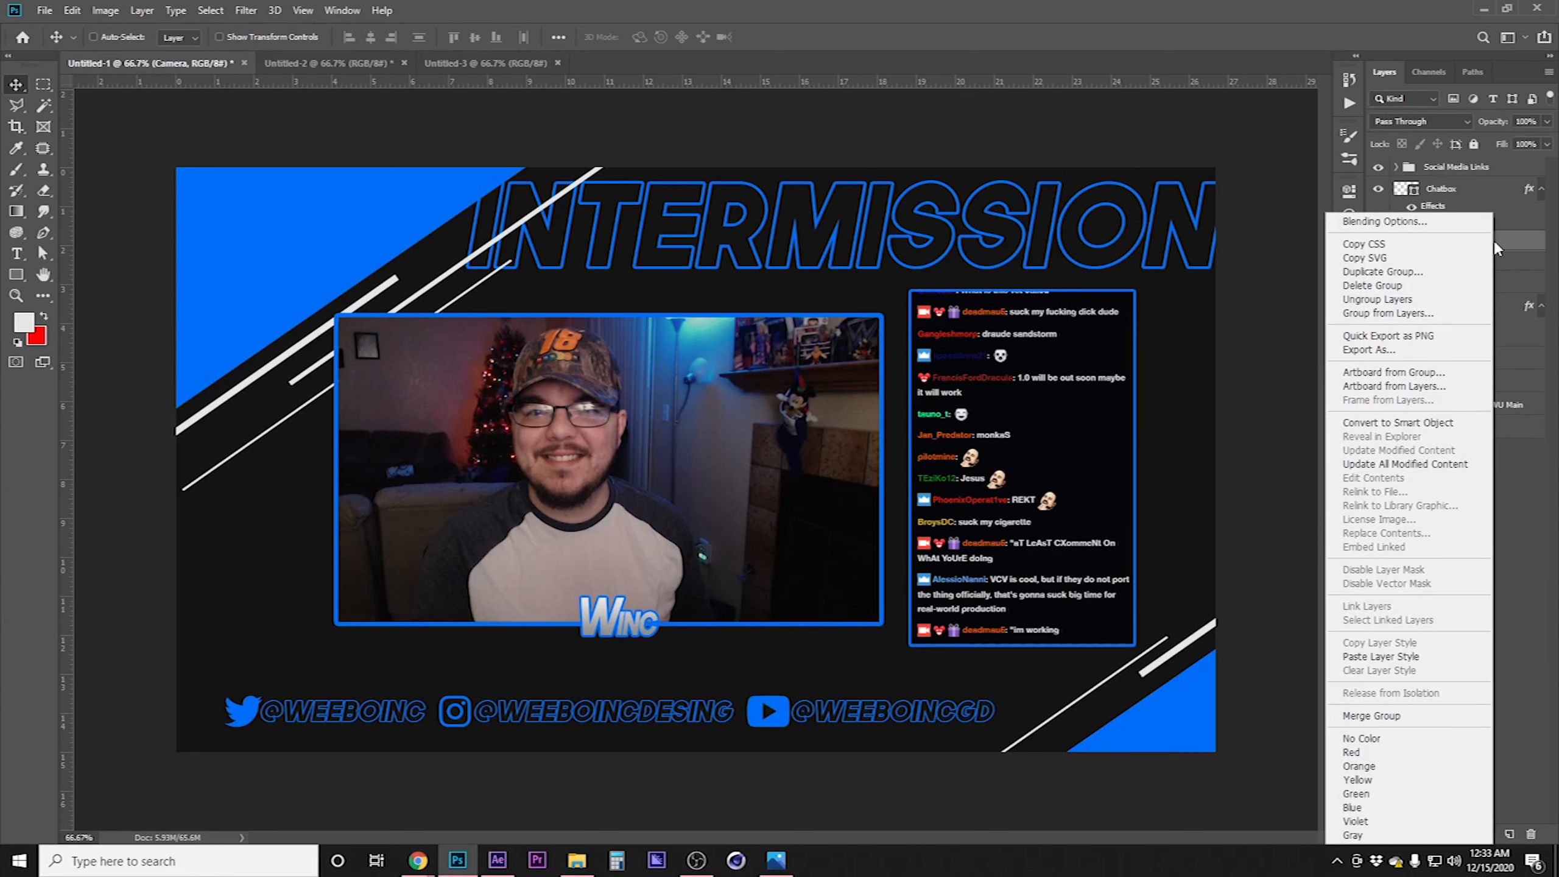
left_click(1383, 272)
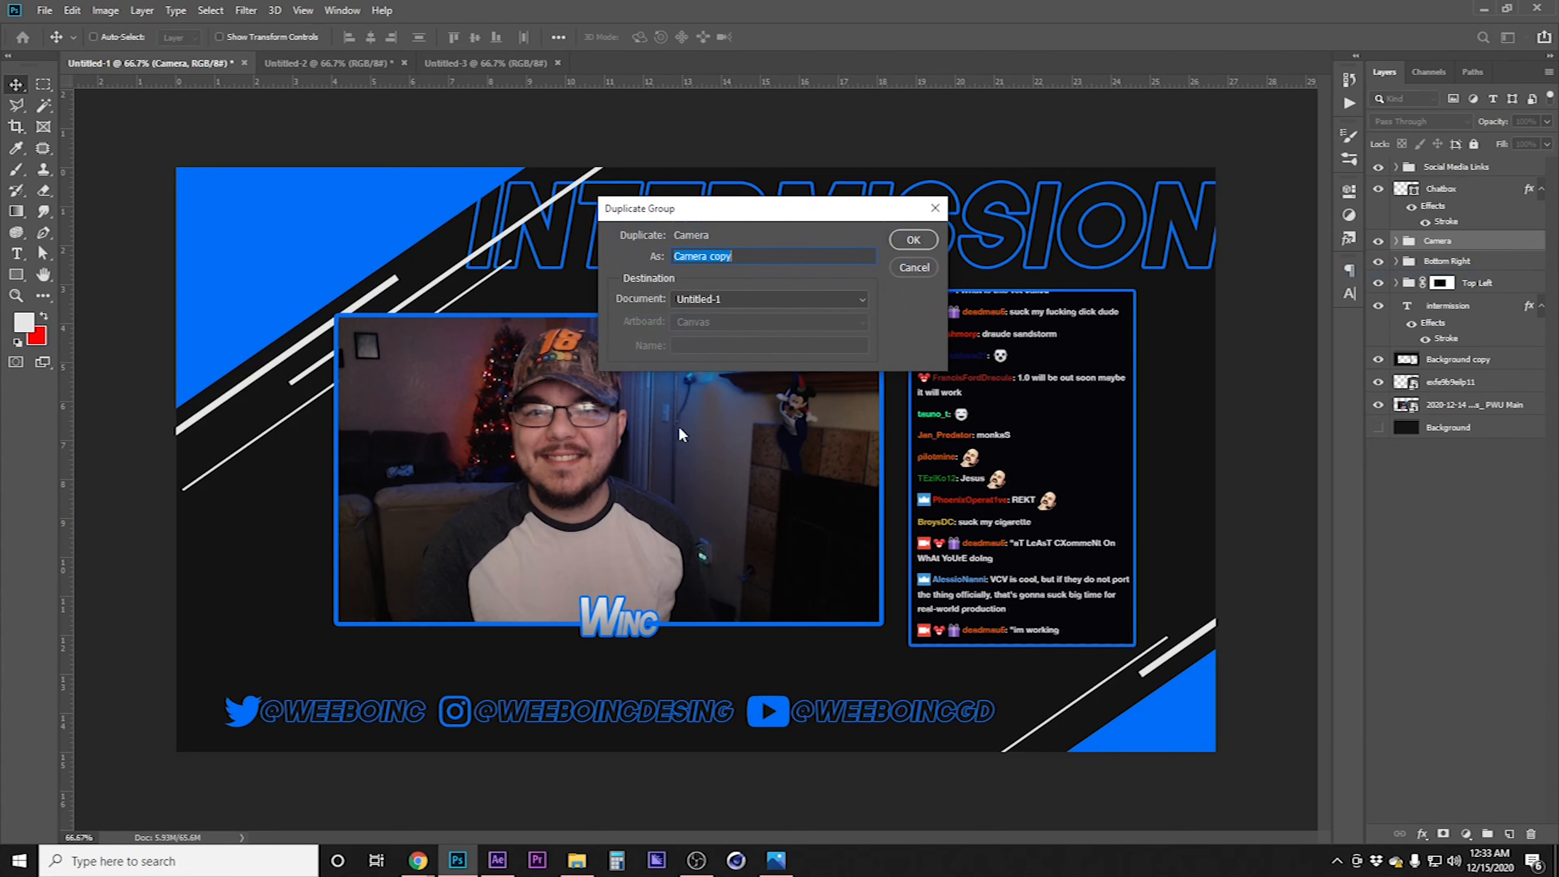
left_click(737, 299)
left_click(733, 345)
left_click(913, 239)
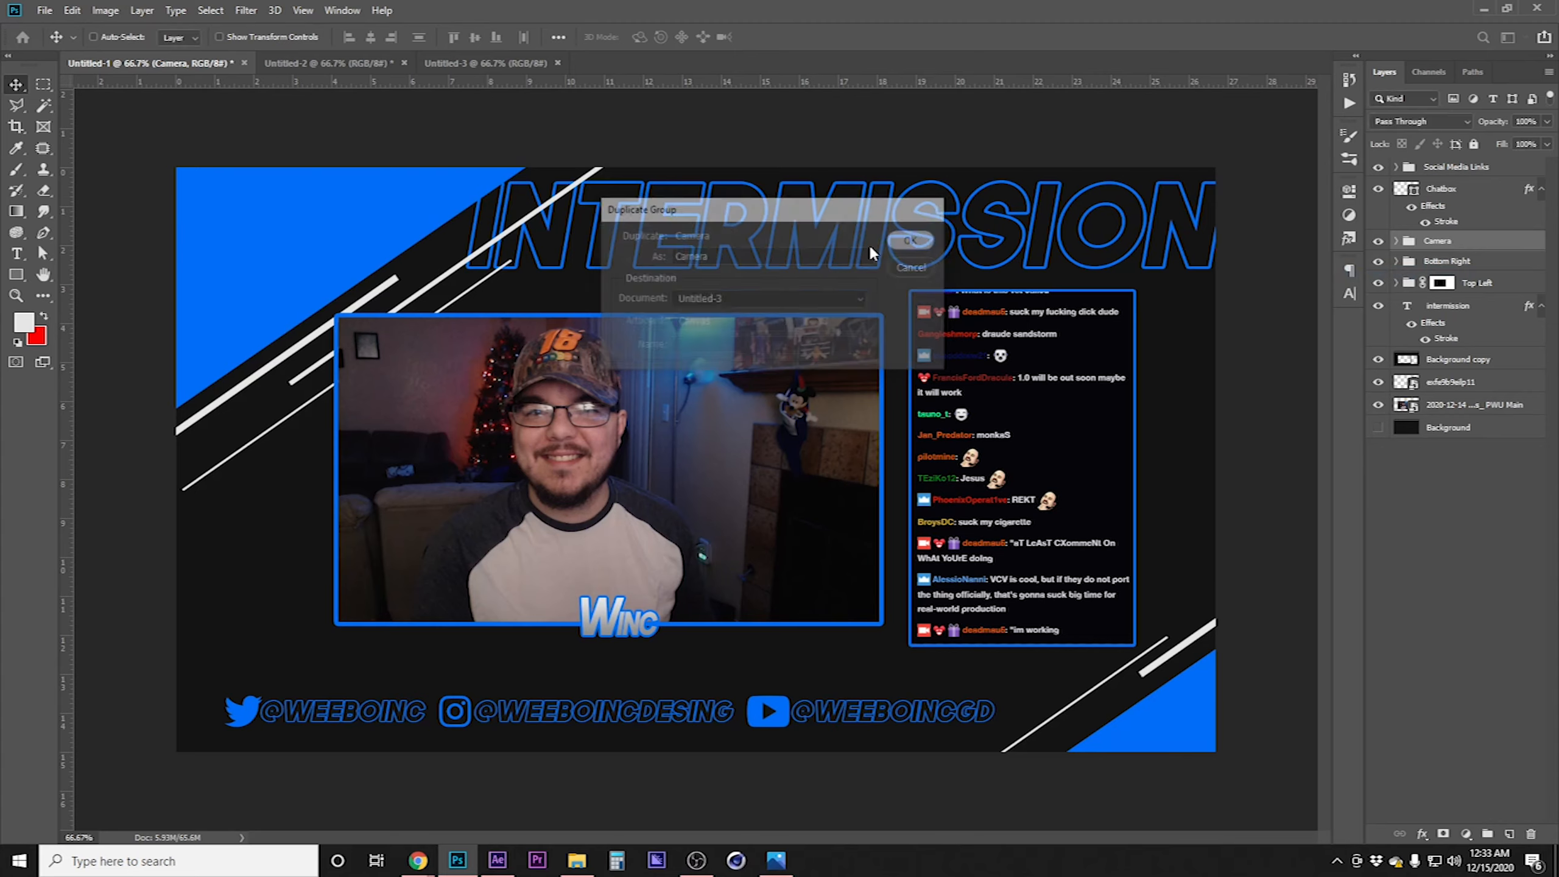
Switch to the new document and delete its white Background layer
left_click(515, 64)
left_click_drag(606, 459, 686, 430)
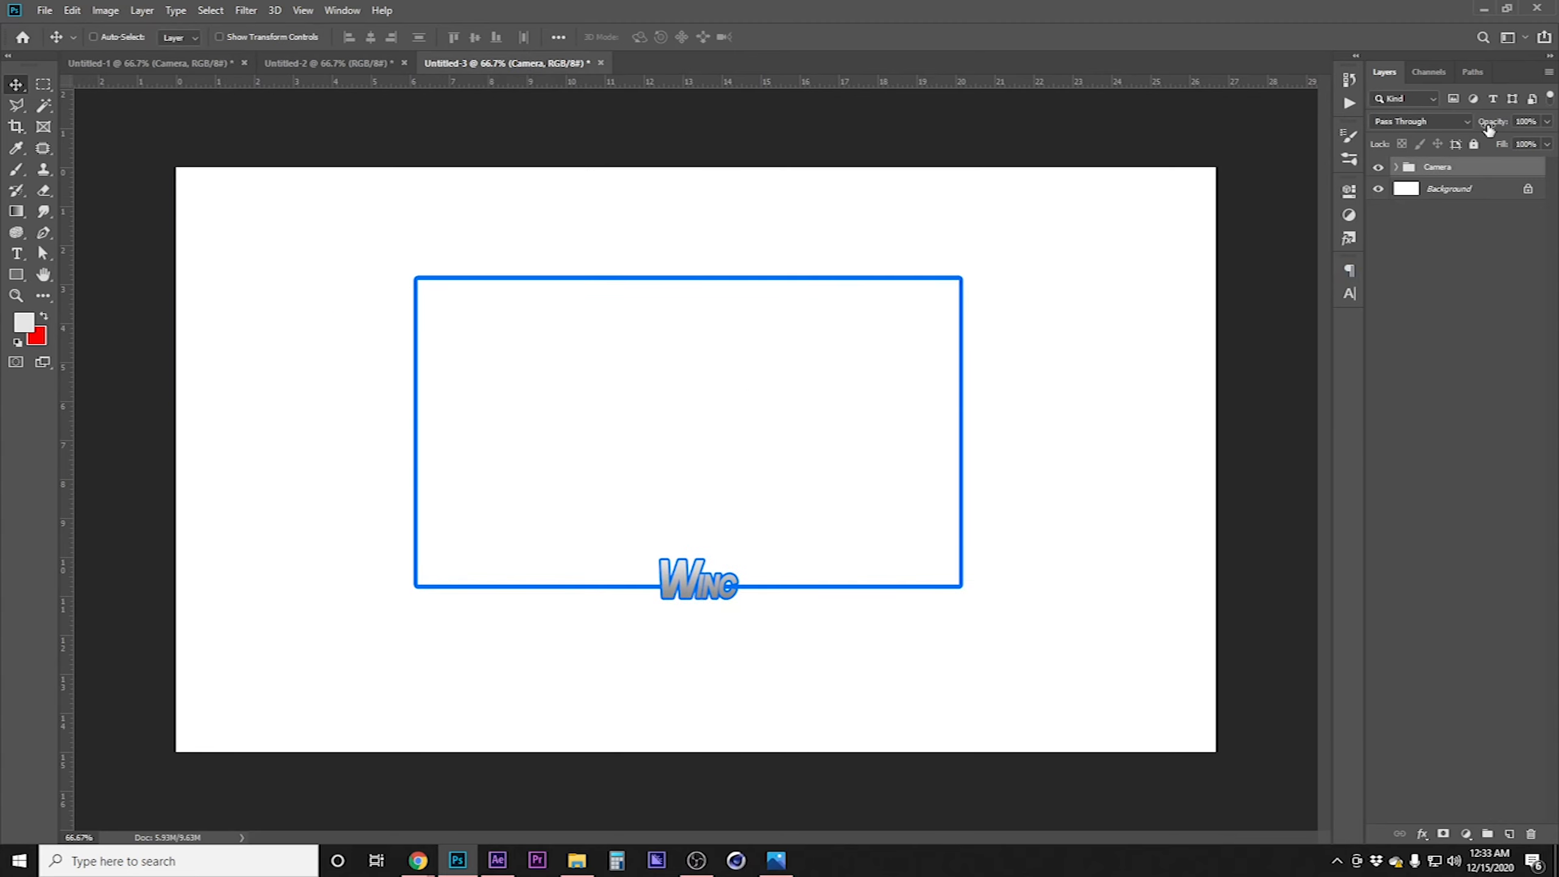
left_click(1378, 189)
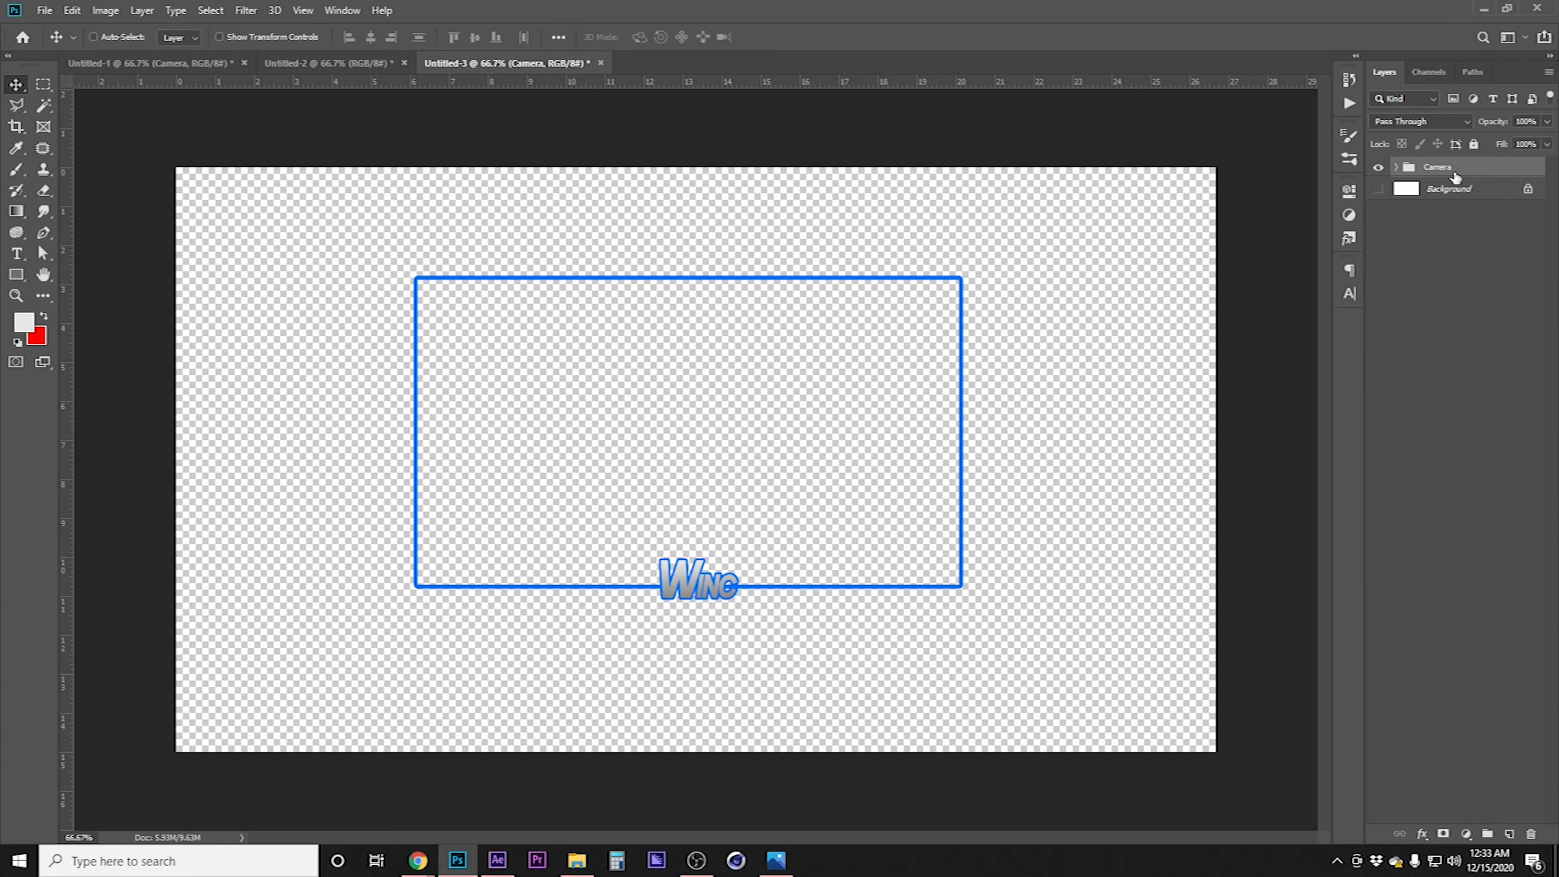
double_click(1504, 192)
key("Return")
left_click_drag(1503, 197, 1531, 833)
Place the webcam screenshot image and scale it to cover the camera frame
left_click_drag(1558, 393, 543, 340)
left_click_drag(816, 500, 961, 600)
key("Return")
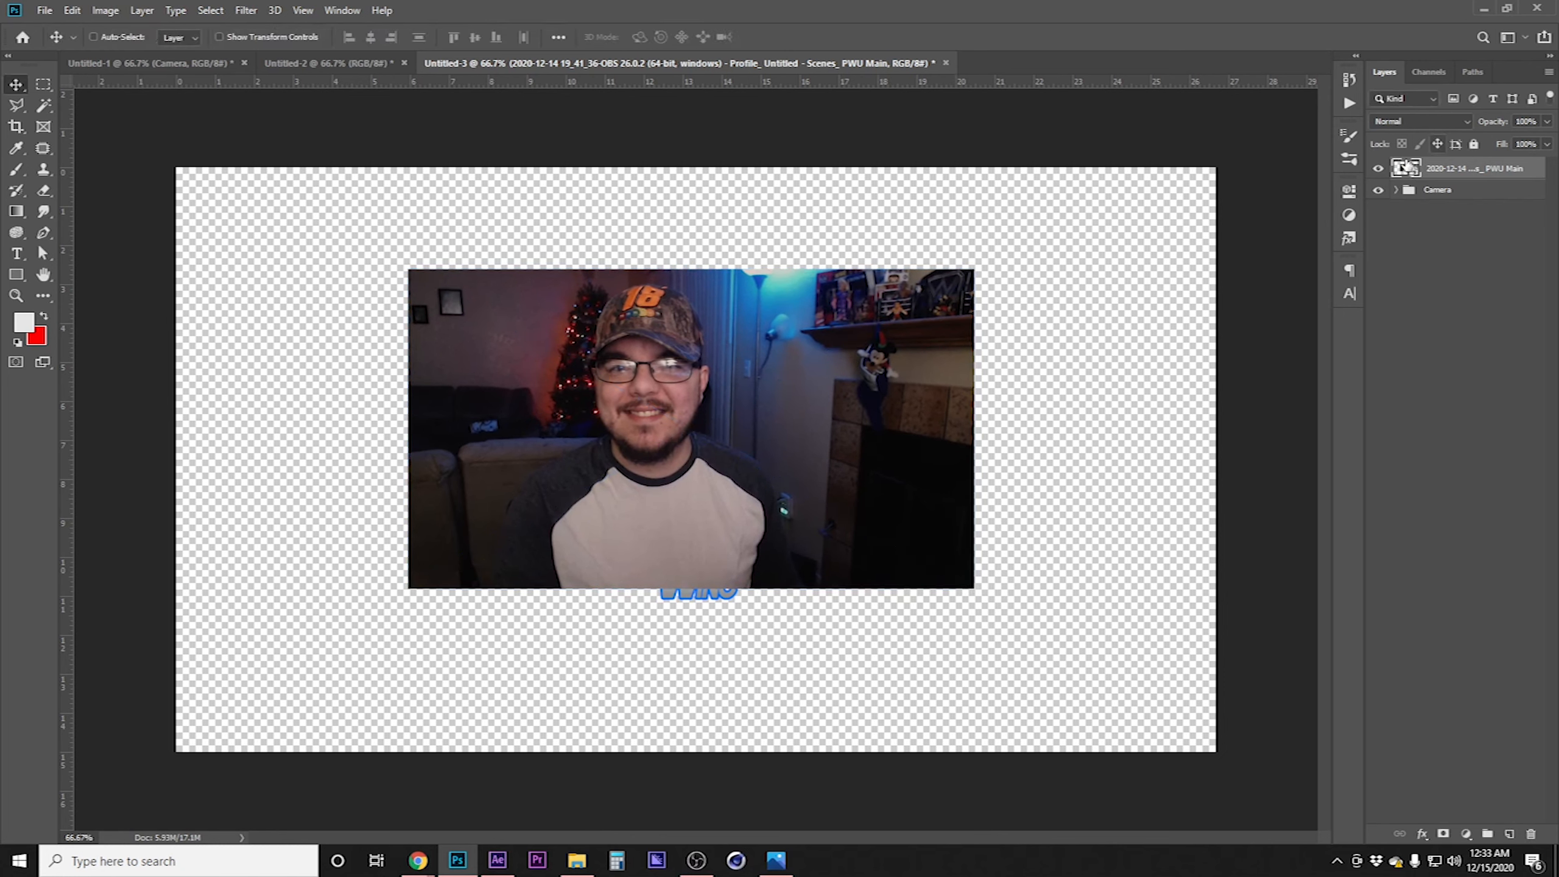
Move the webcam image below the Camera group and mask it to the camera box shape
left_click_drag(1405, 166, 1460, 435)
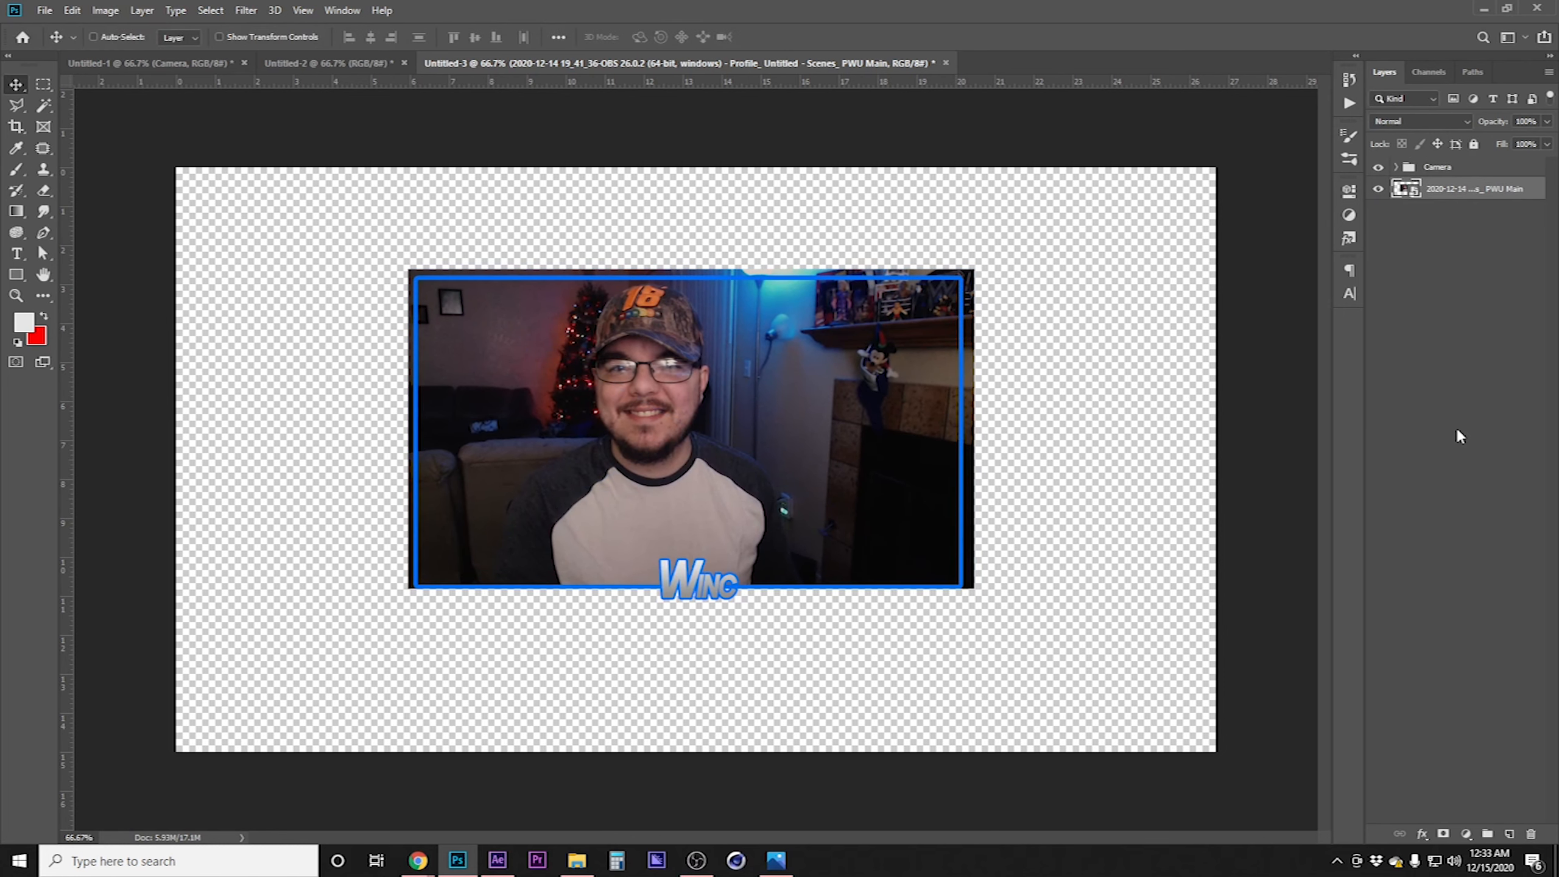
left_click(1396, 167)
left_click(1419, 258, "ctrl")
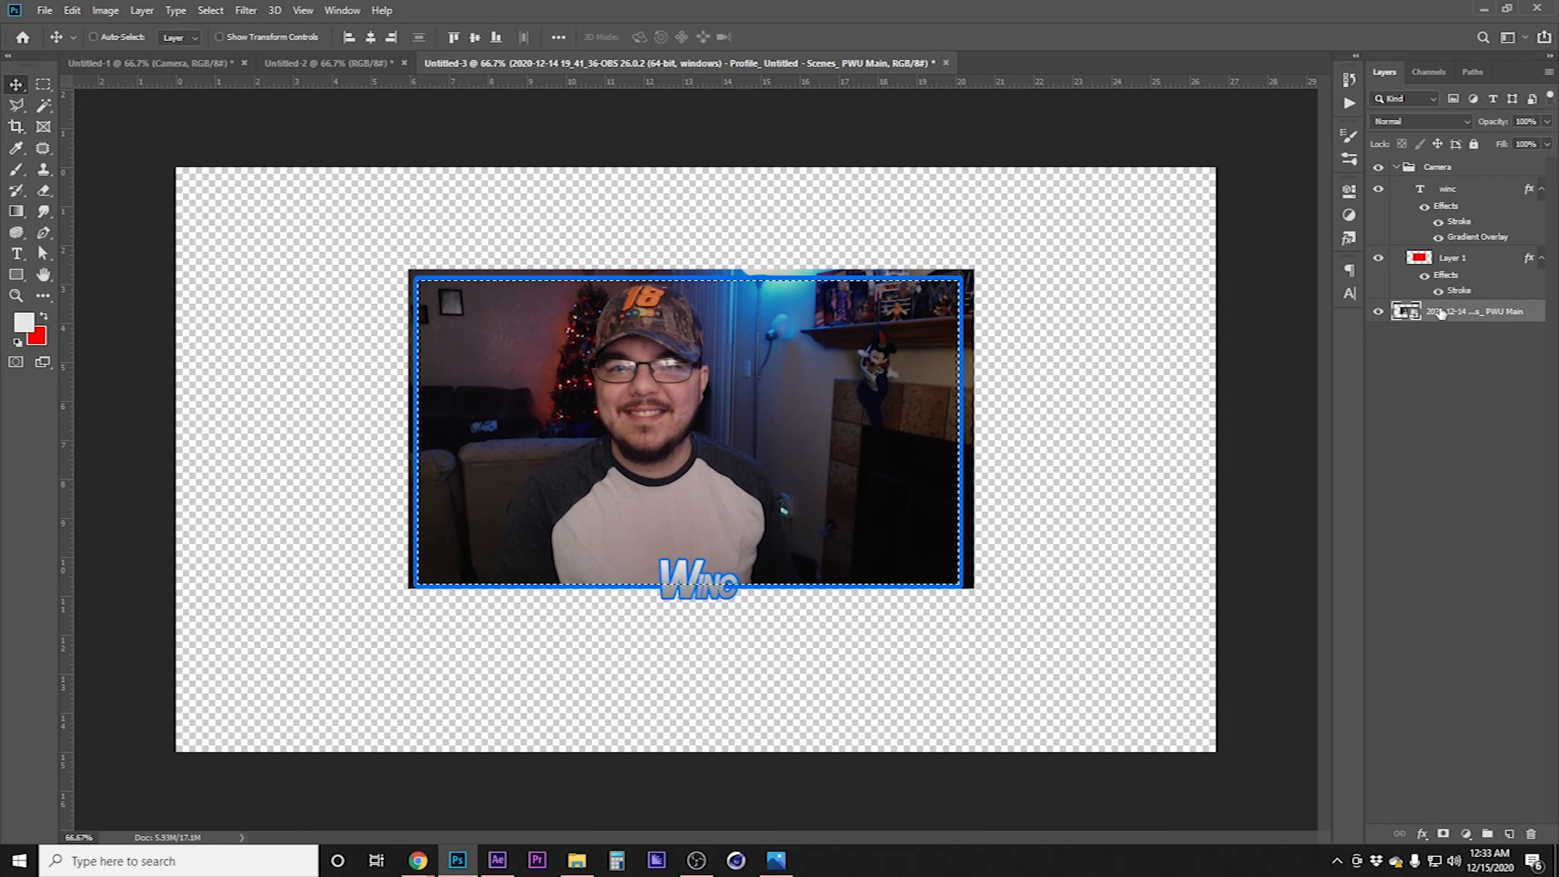
left_click(1443, 834)
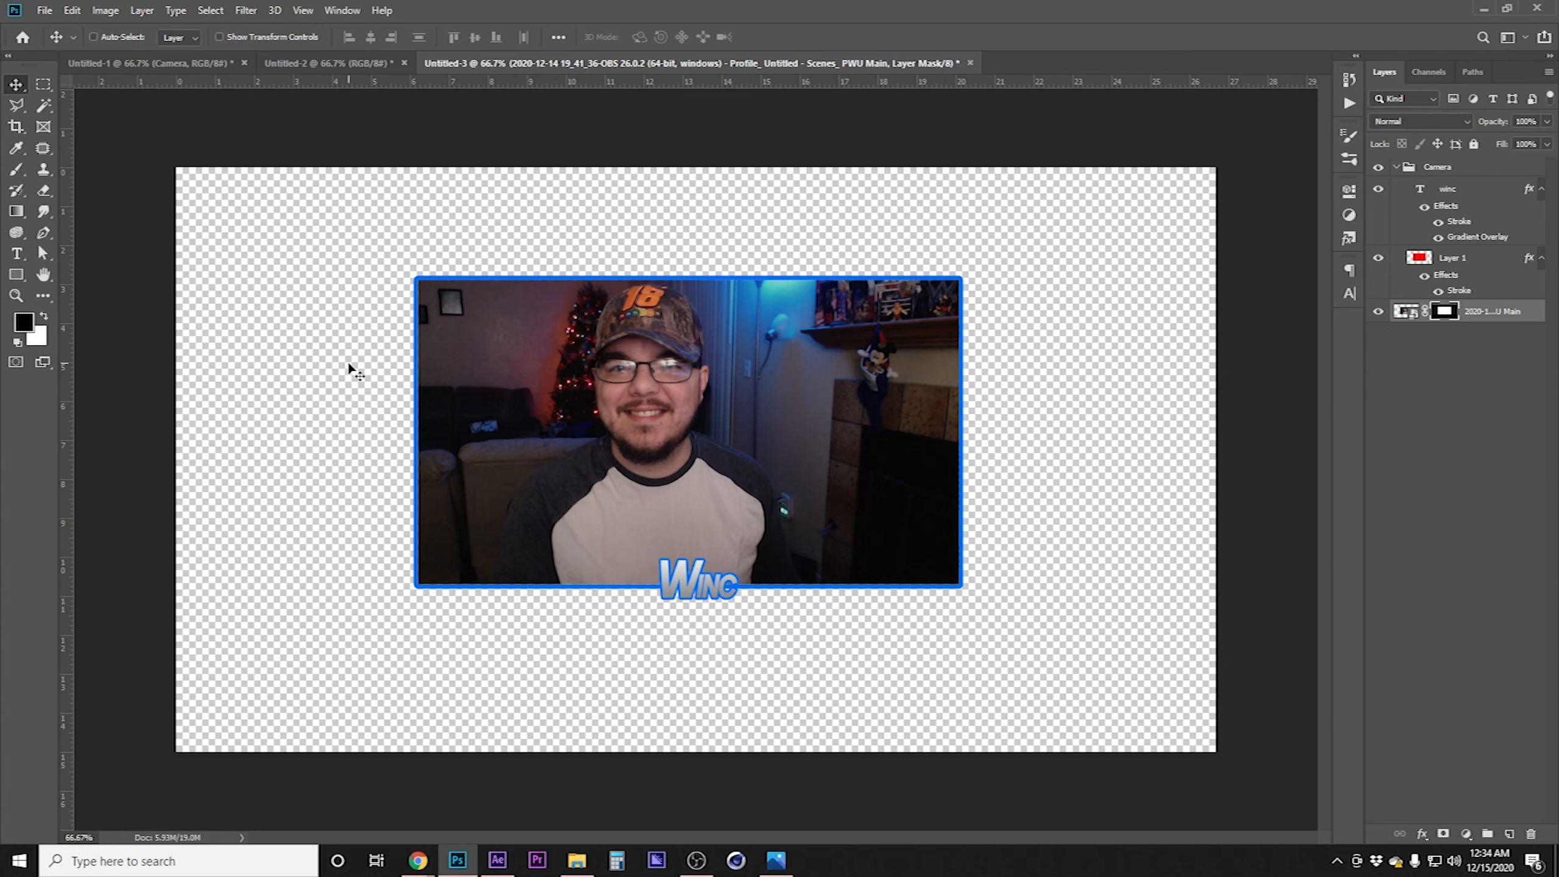
Duplicate the Bottom Right and Top Left corner groups from the intermission design into Untitled-3
left_click(1396, 168)
left_click(1448, 166)
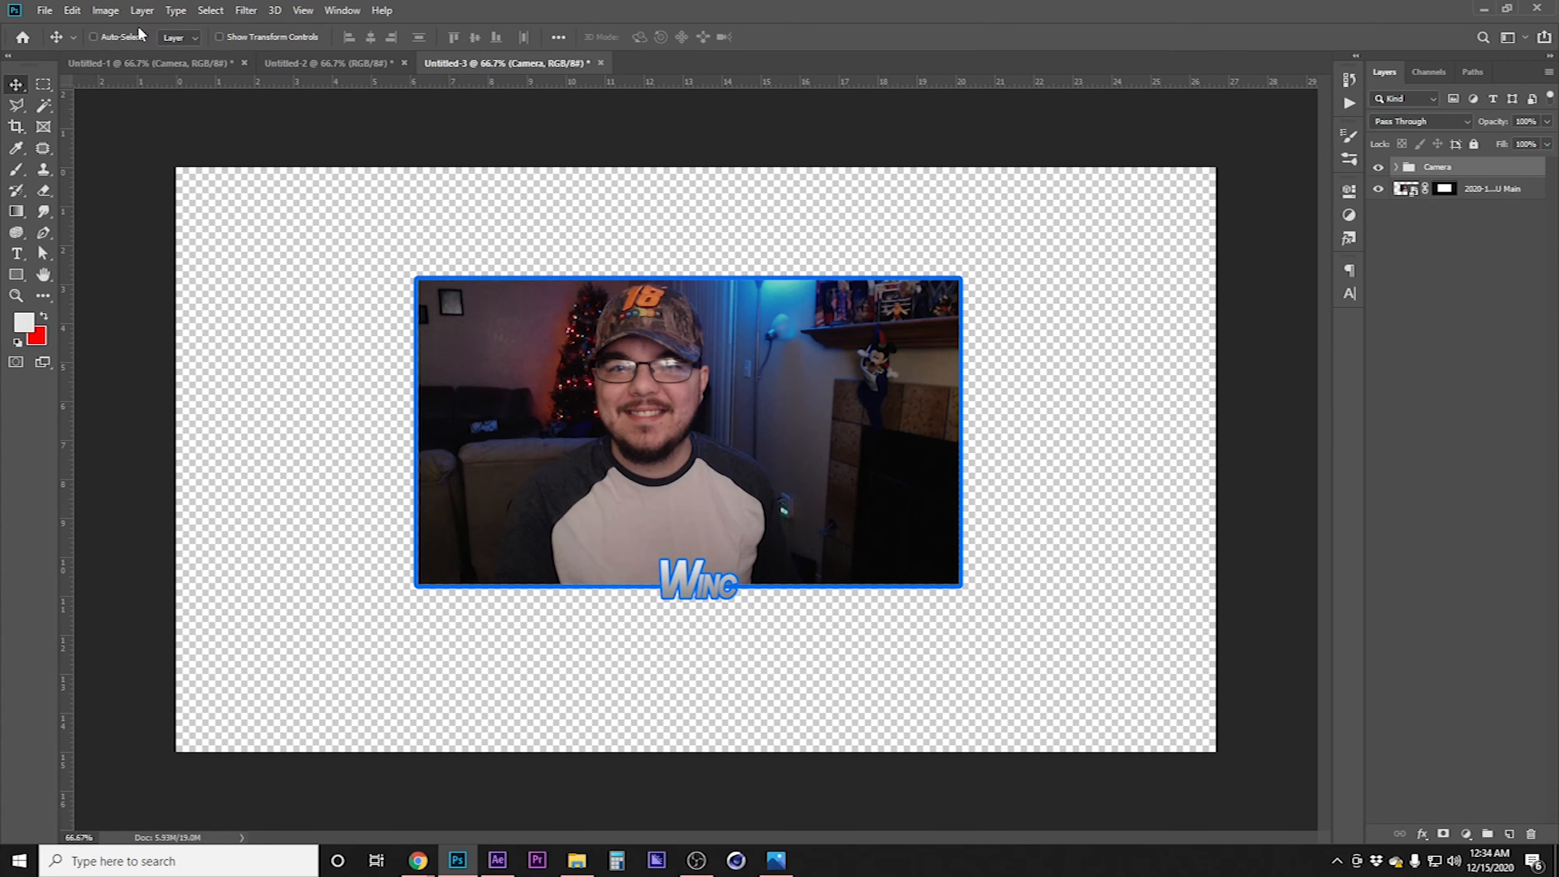
left_click(126, 64)
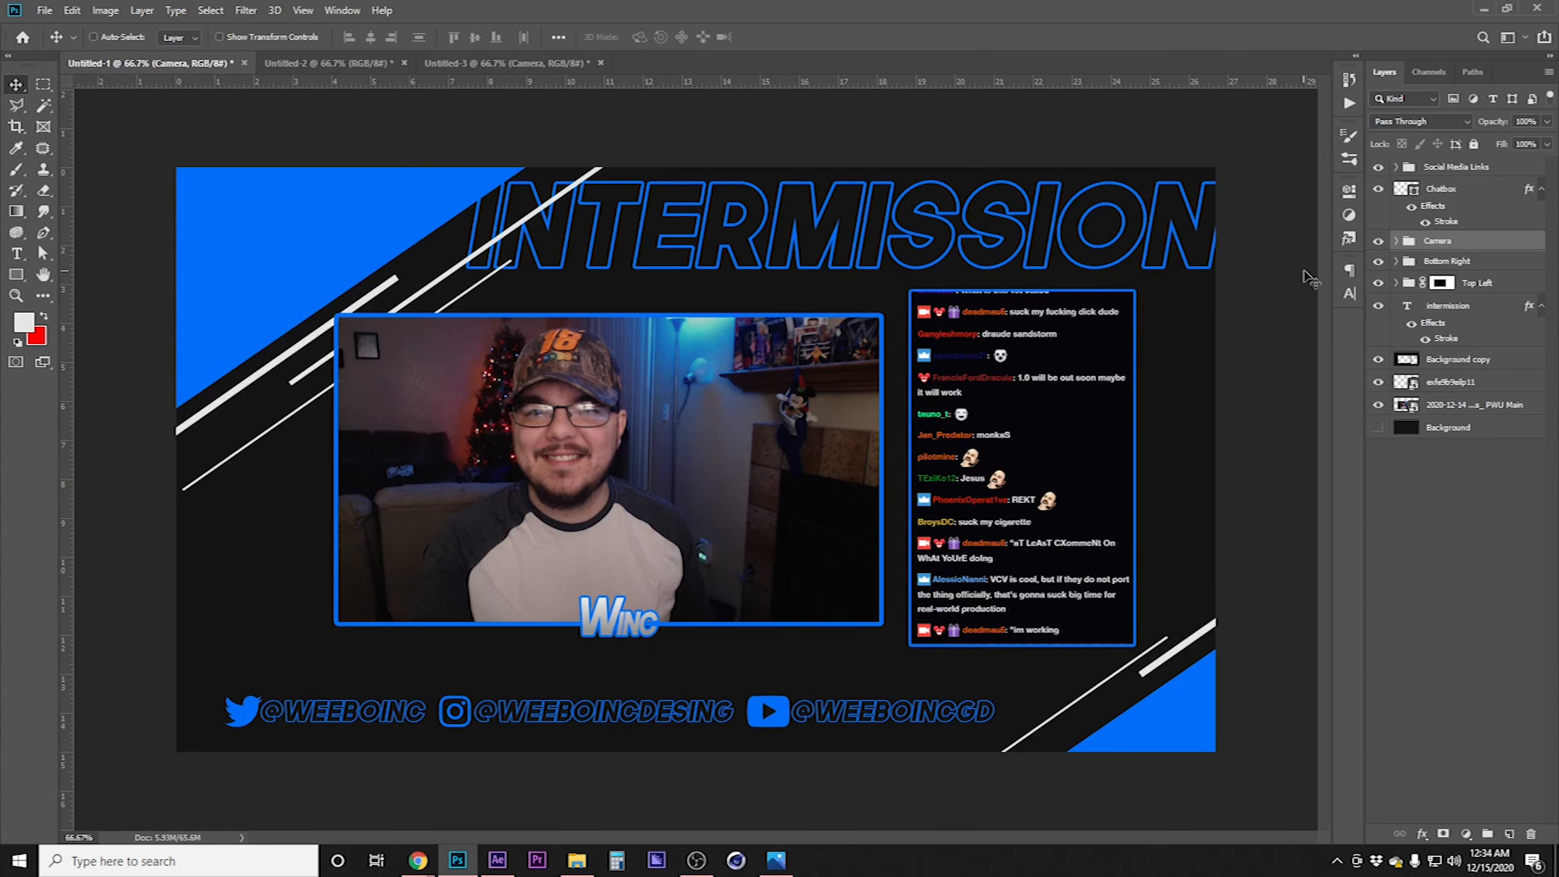
left_click(1476, 263)
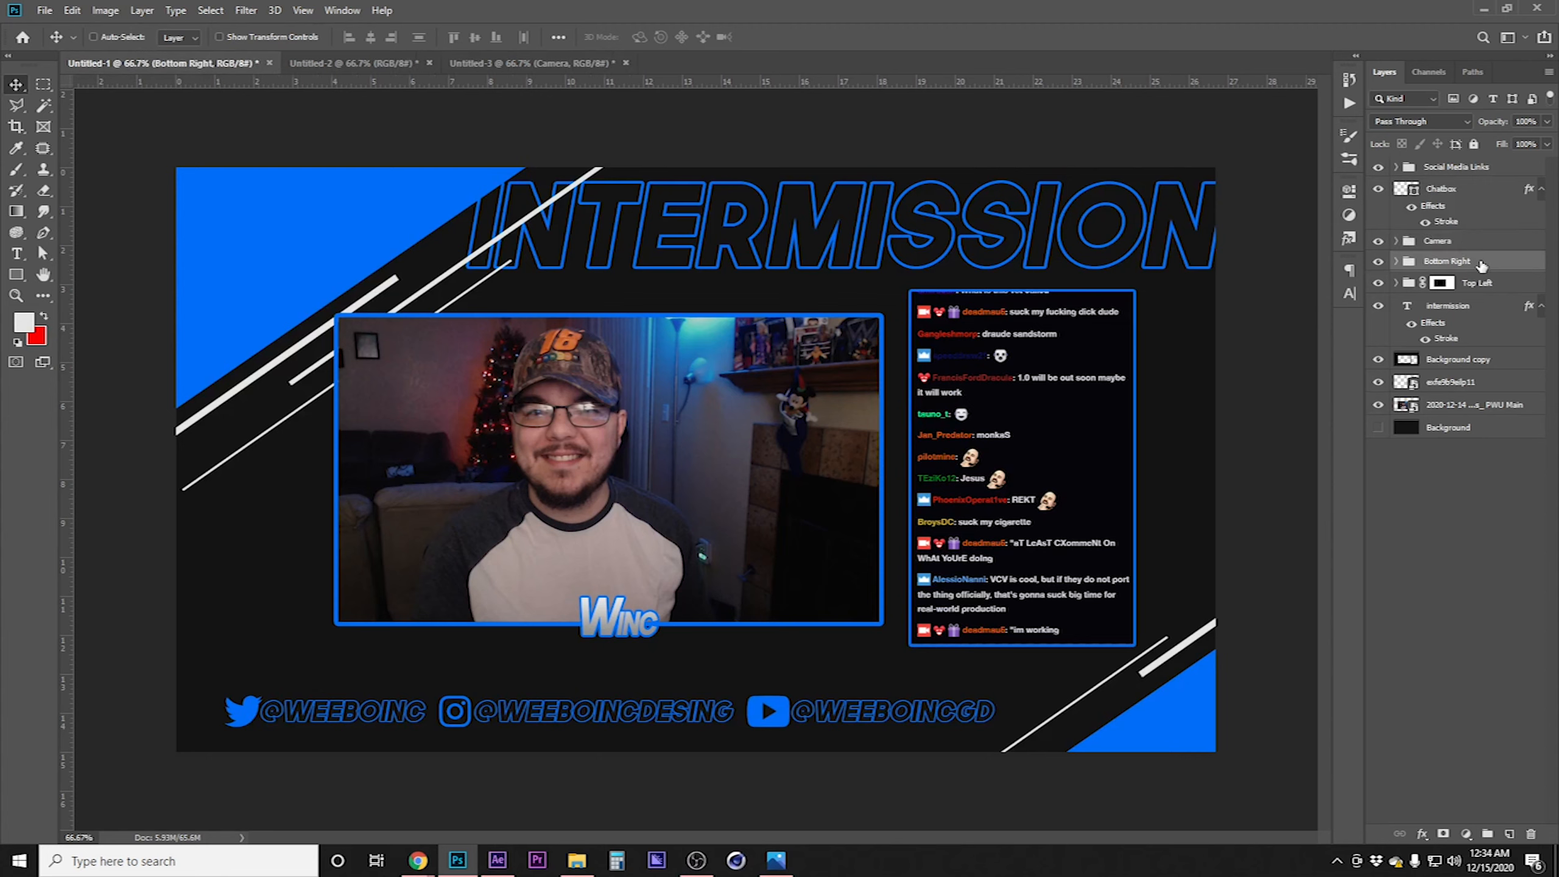
left_click(1521, 291, "shift")
right_click(1515, 285)
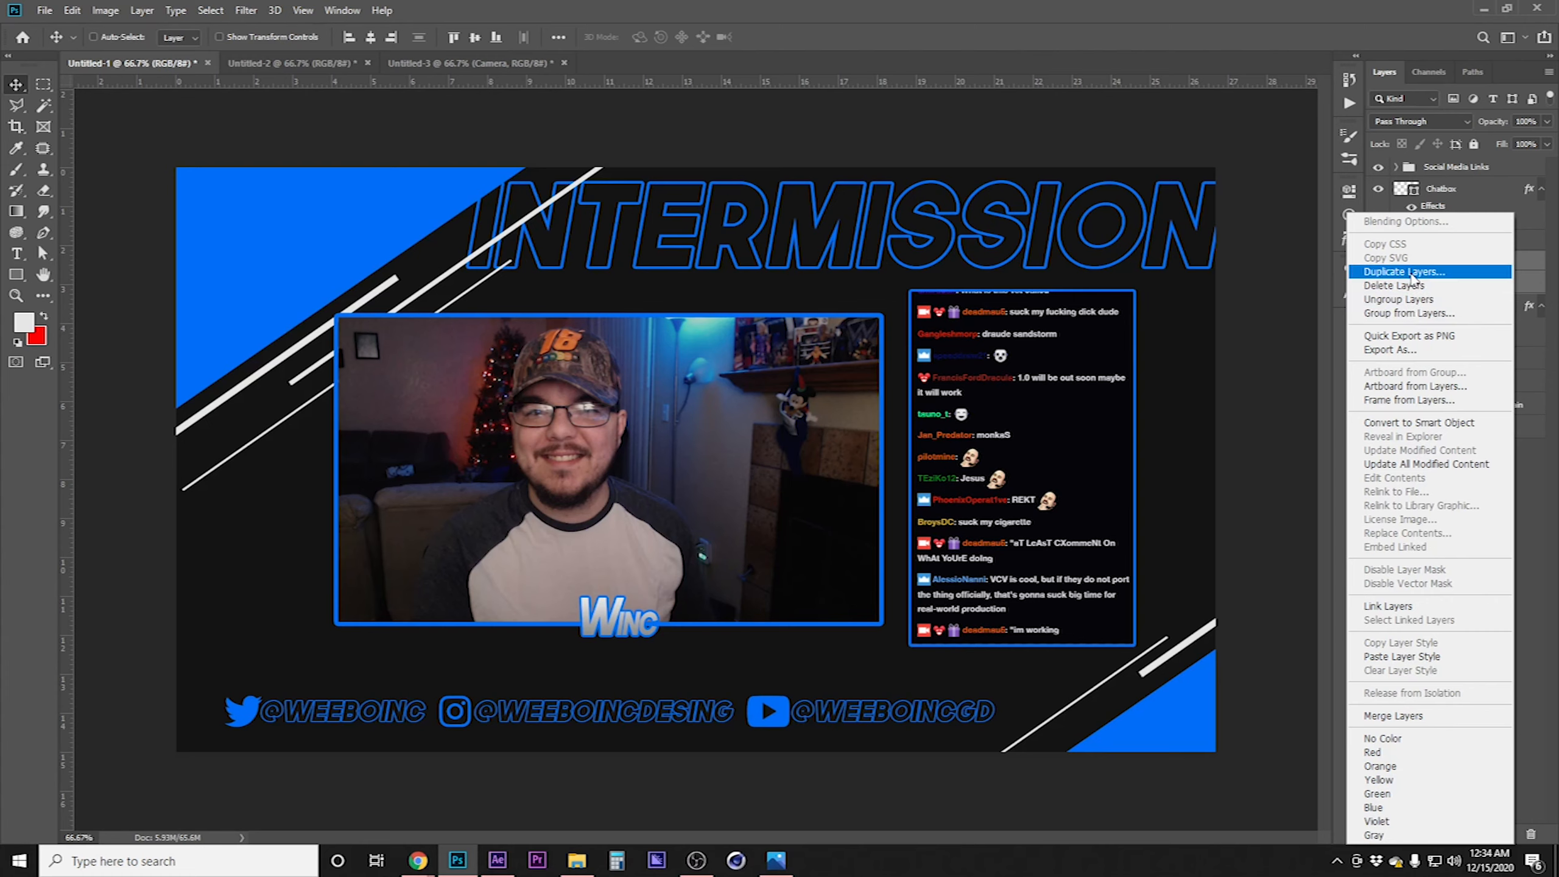
left_click(1404, 272)
left_click(755, 299)
left_click(718, 343)
left_click(913, 239)
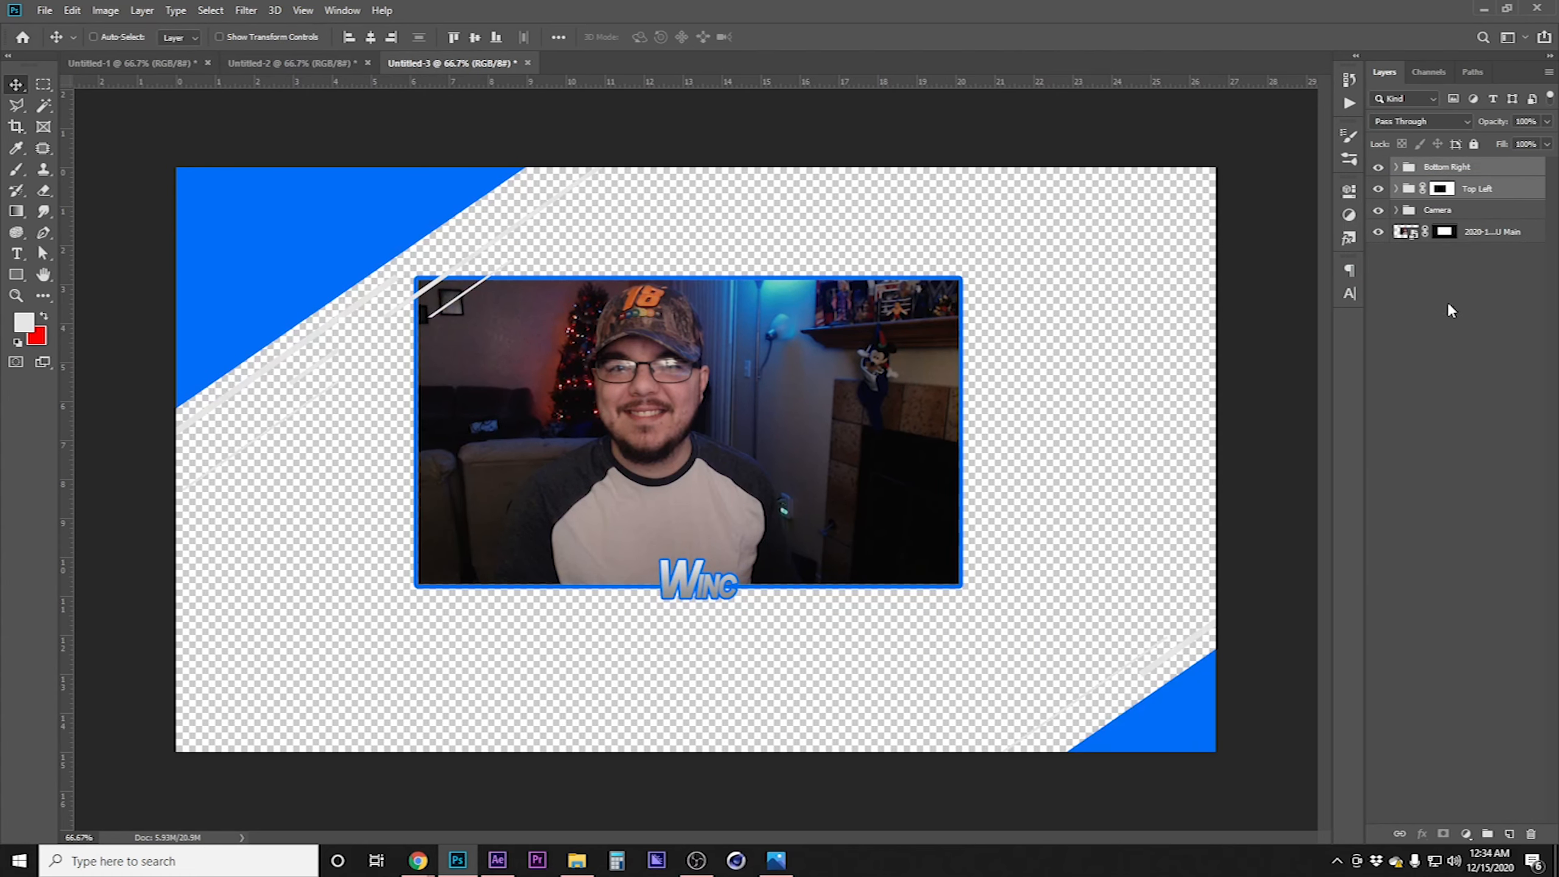
Delete the layer mask from the Top Left group
left_click(1442, 188)
right_click(1442, 189)
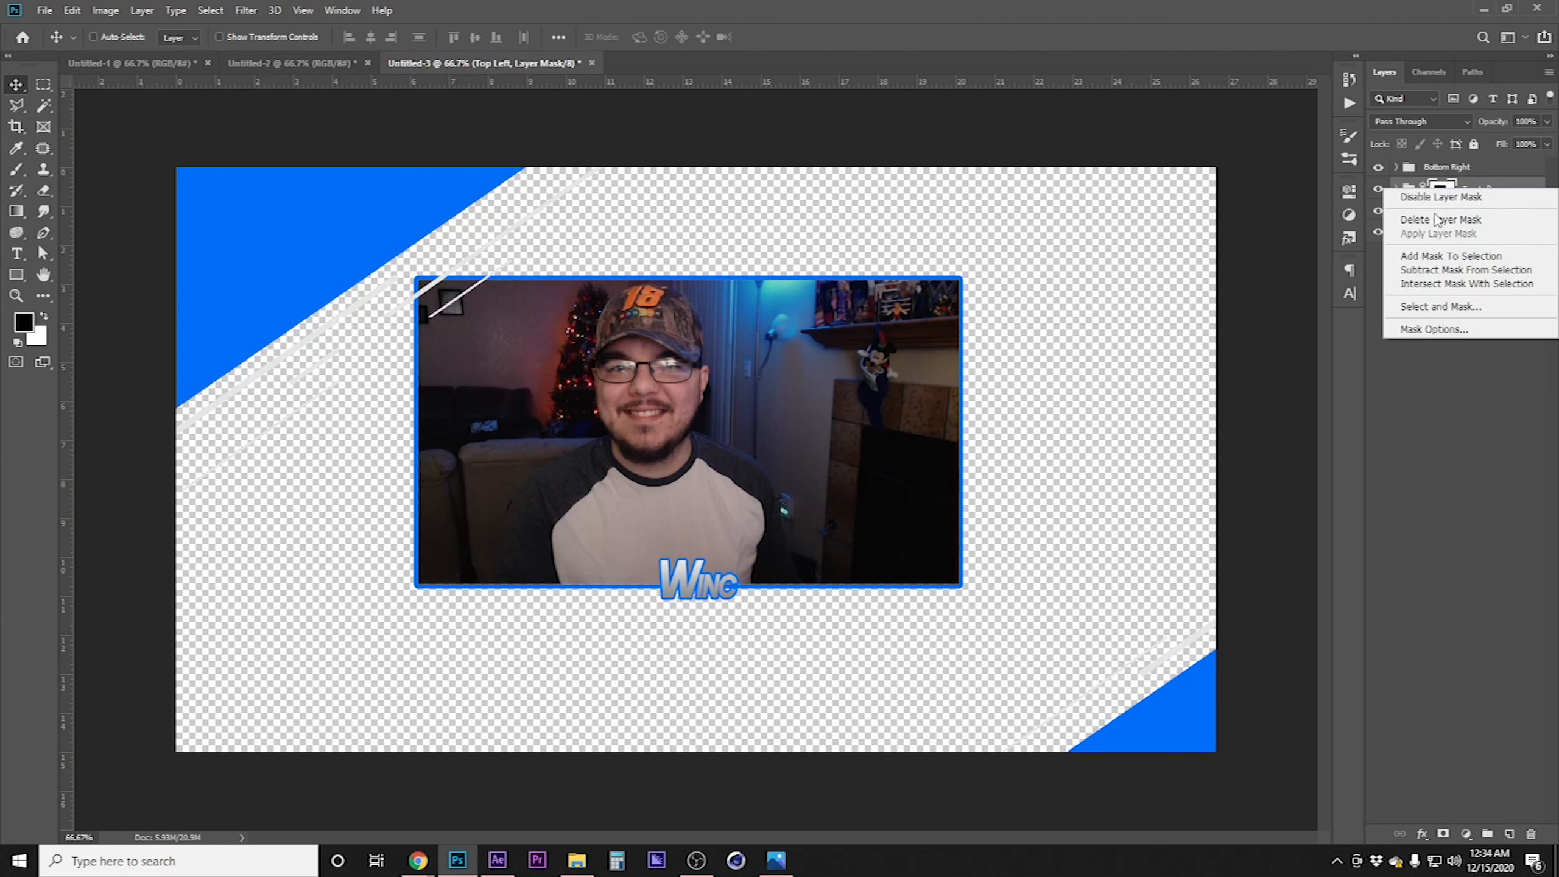
left_click(1434, 218)
Group the Bottom Right and Top Left groups into a new group named Corners
left_click(1482, 173, "shift")
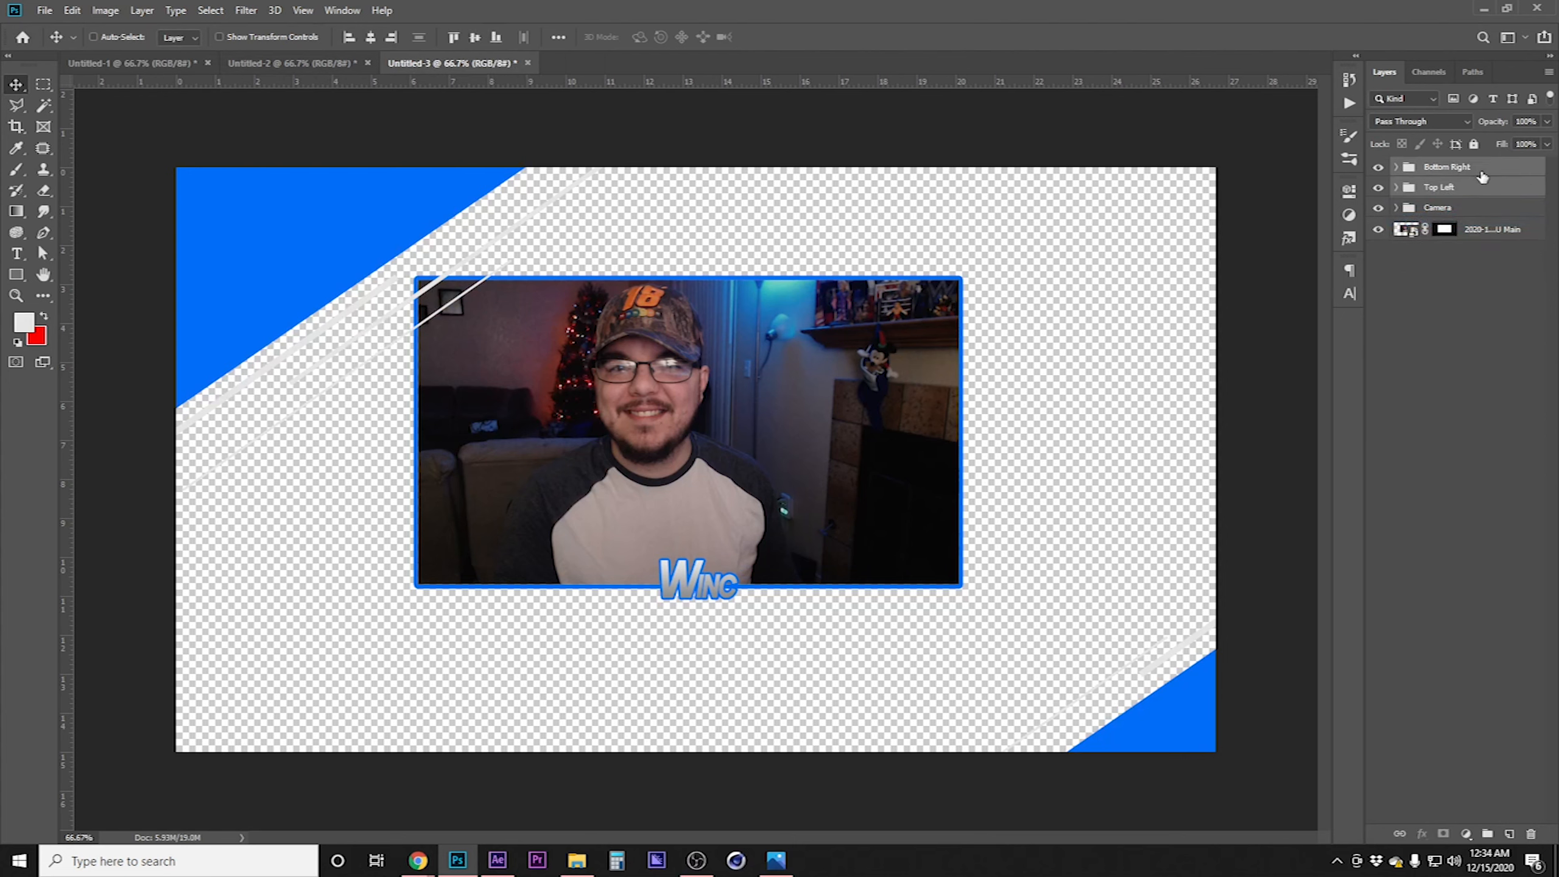
right_click(1485, 173)
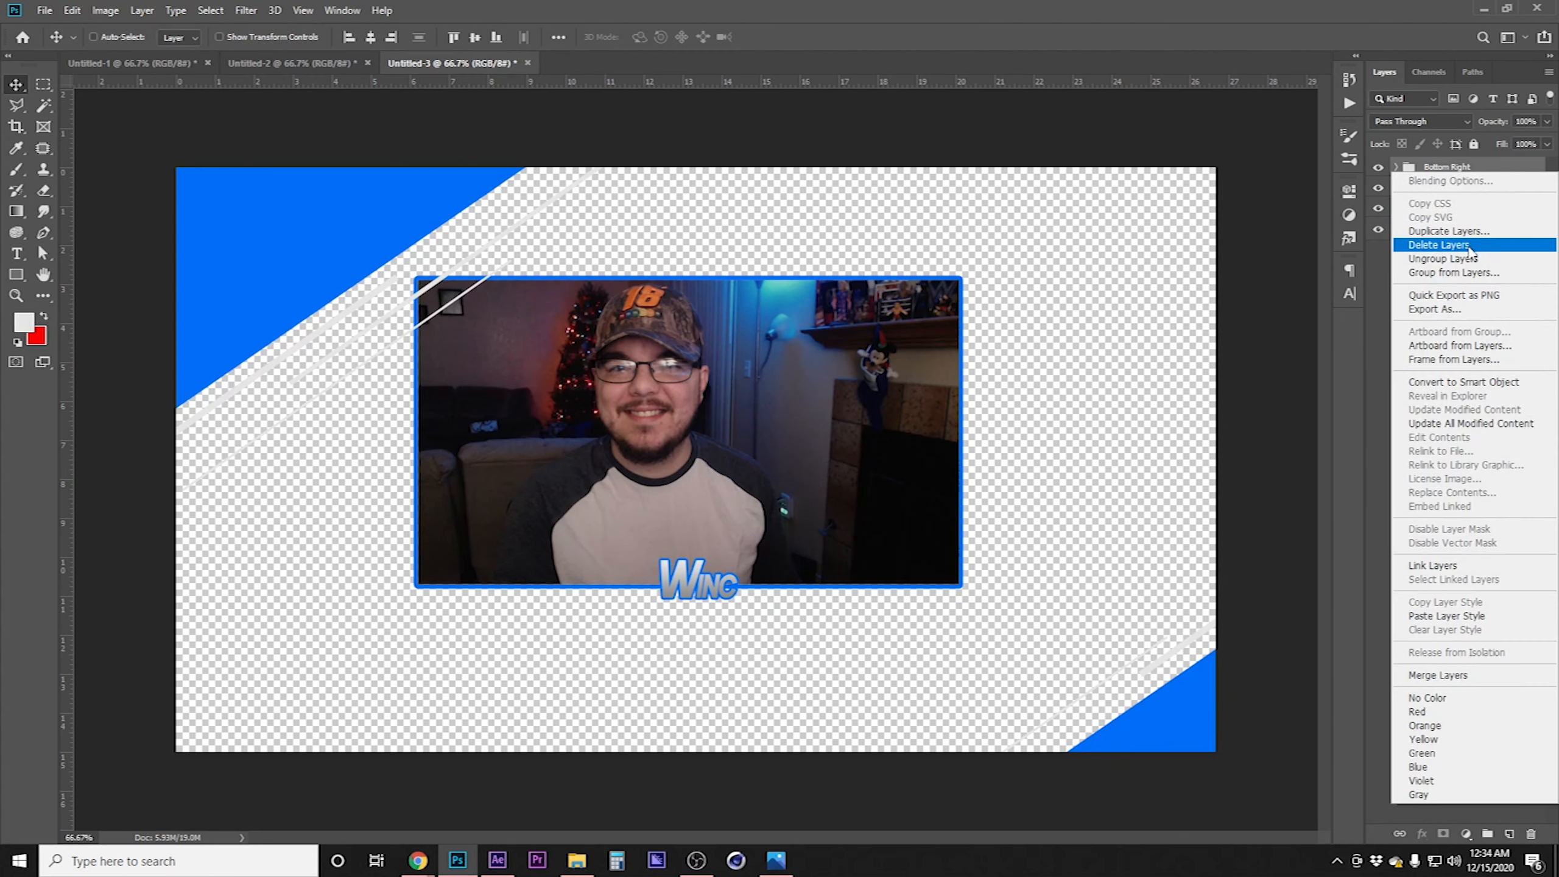
left_click(1463, 274)
type("C")
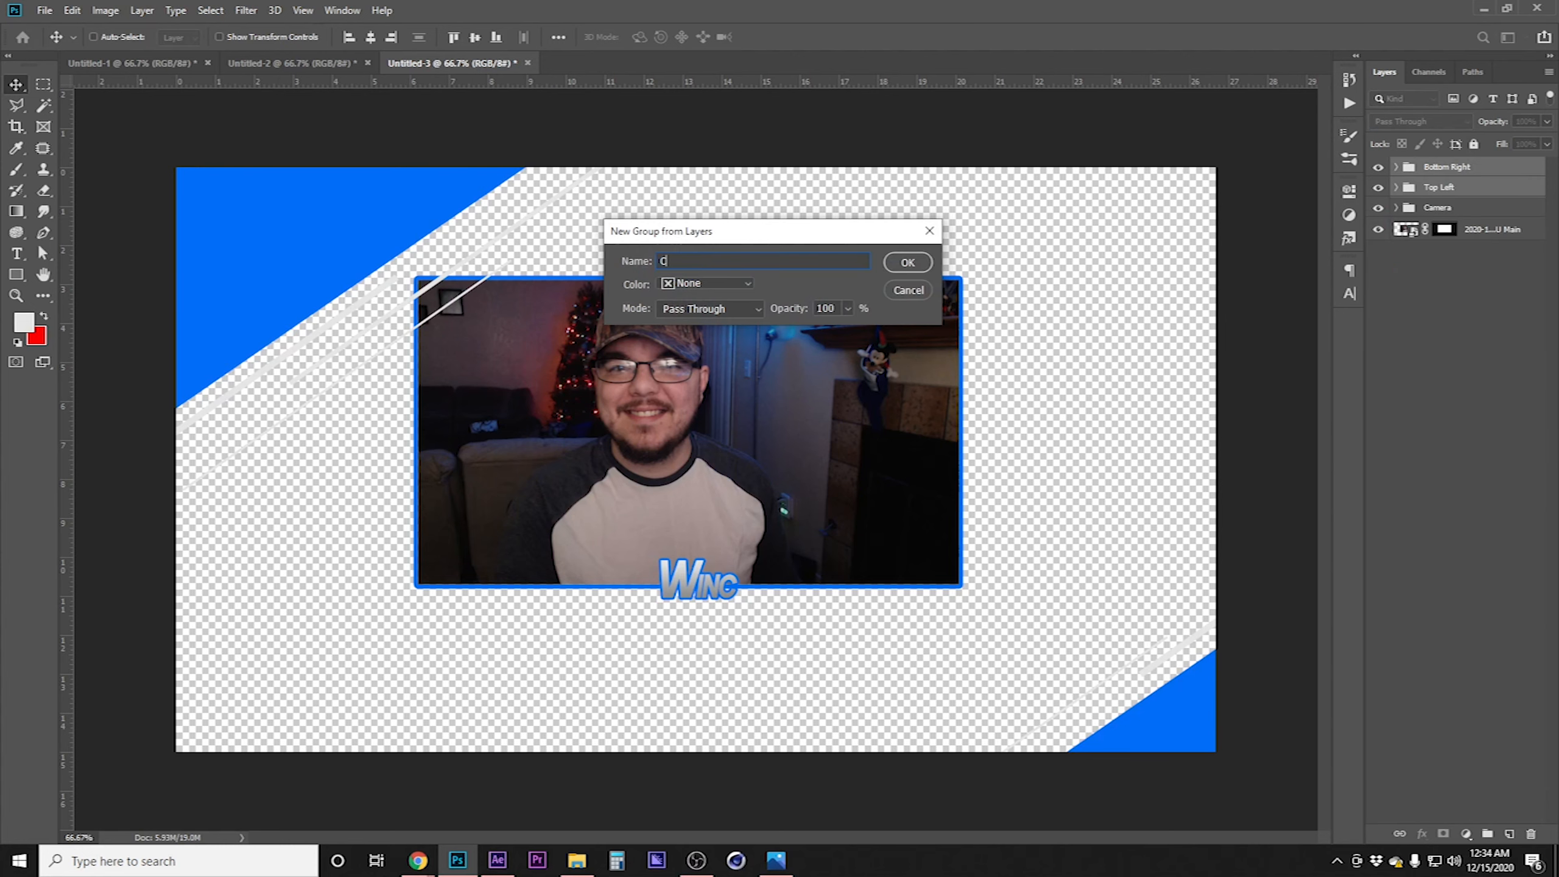
type("orners")
key("Return")
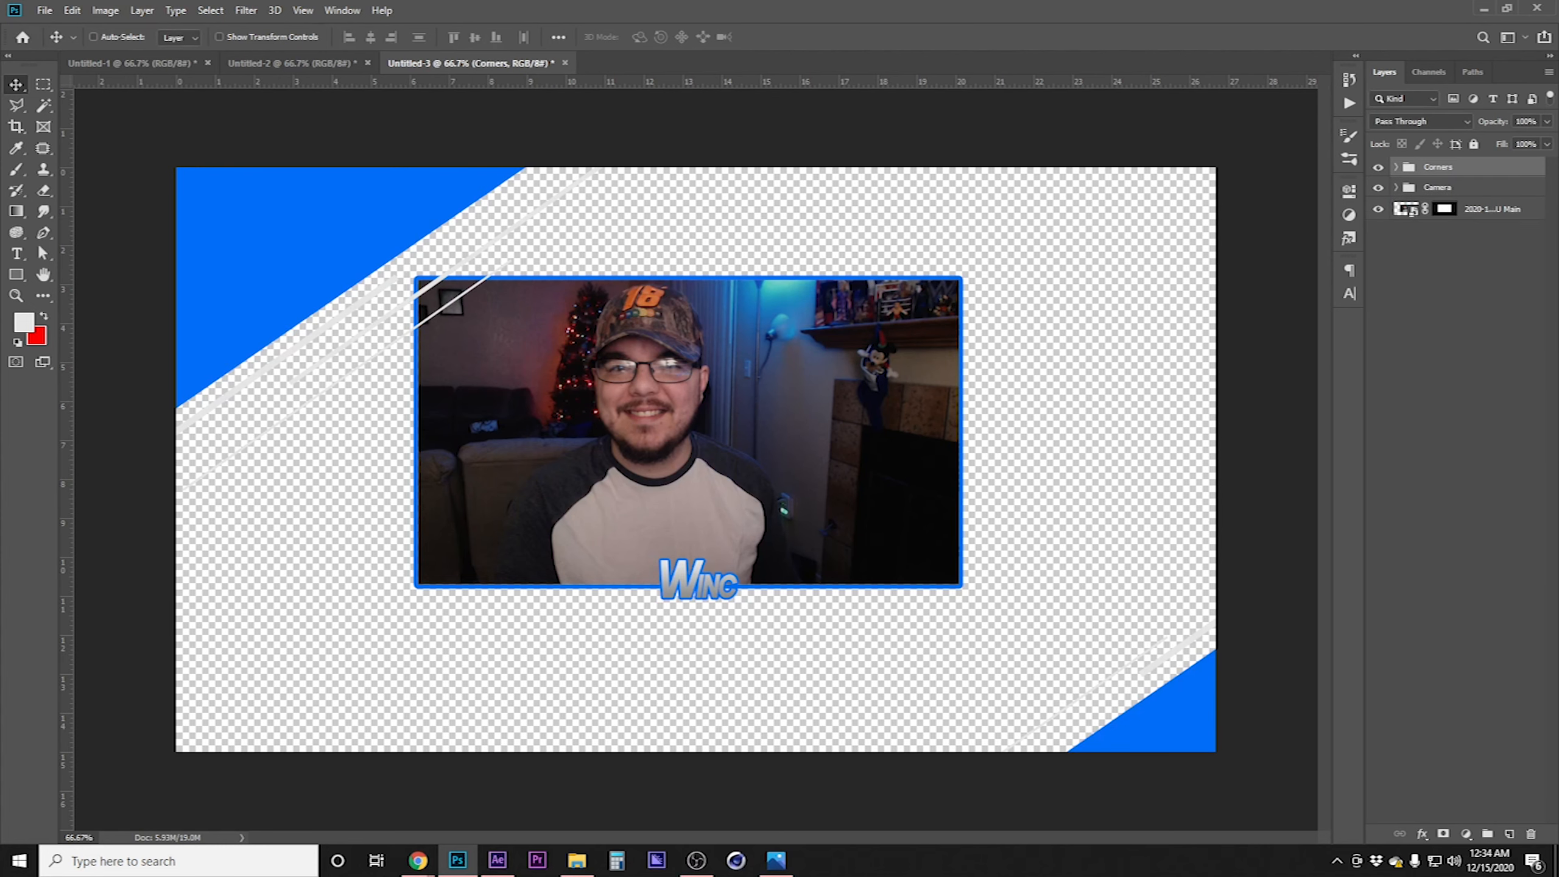
Load the webcam image's mask as a selection and add it as a layer mask on the Corners group
left_click(1430, 307)
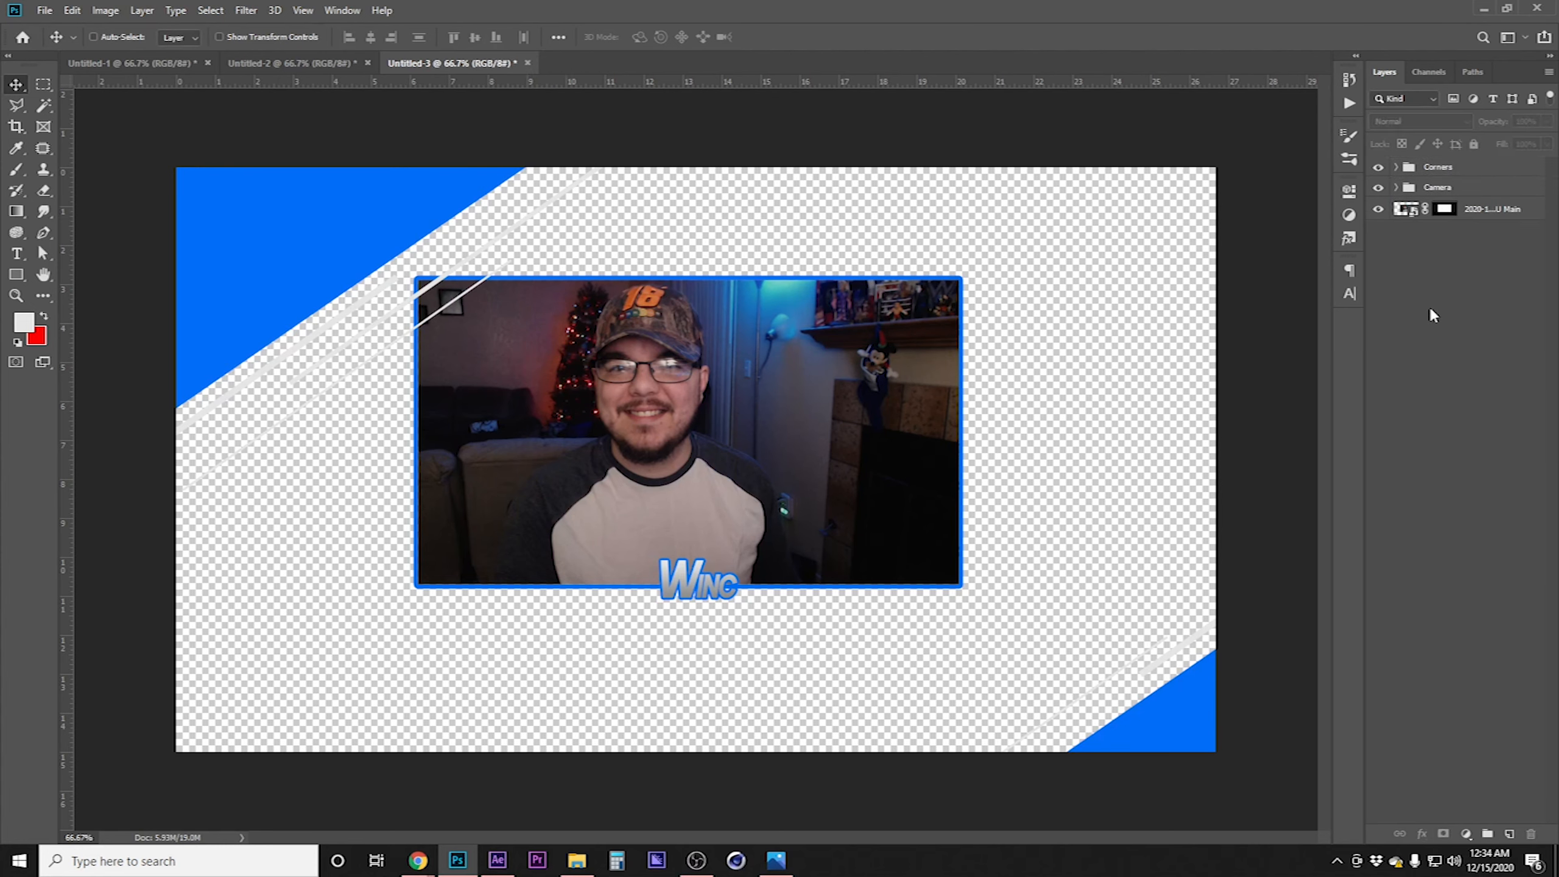
left_click(1445, 212, "ctrl")
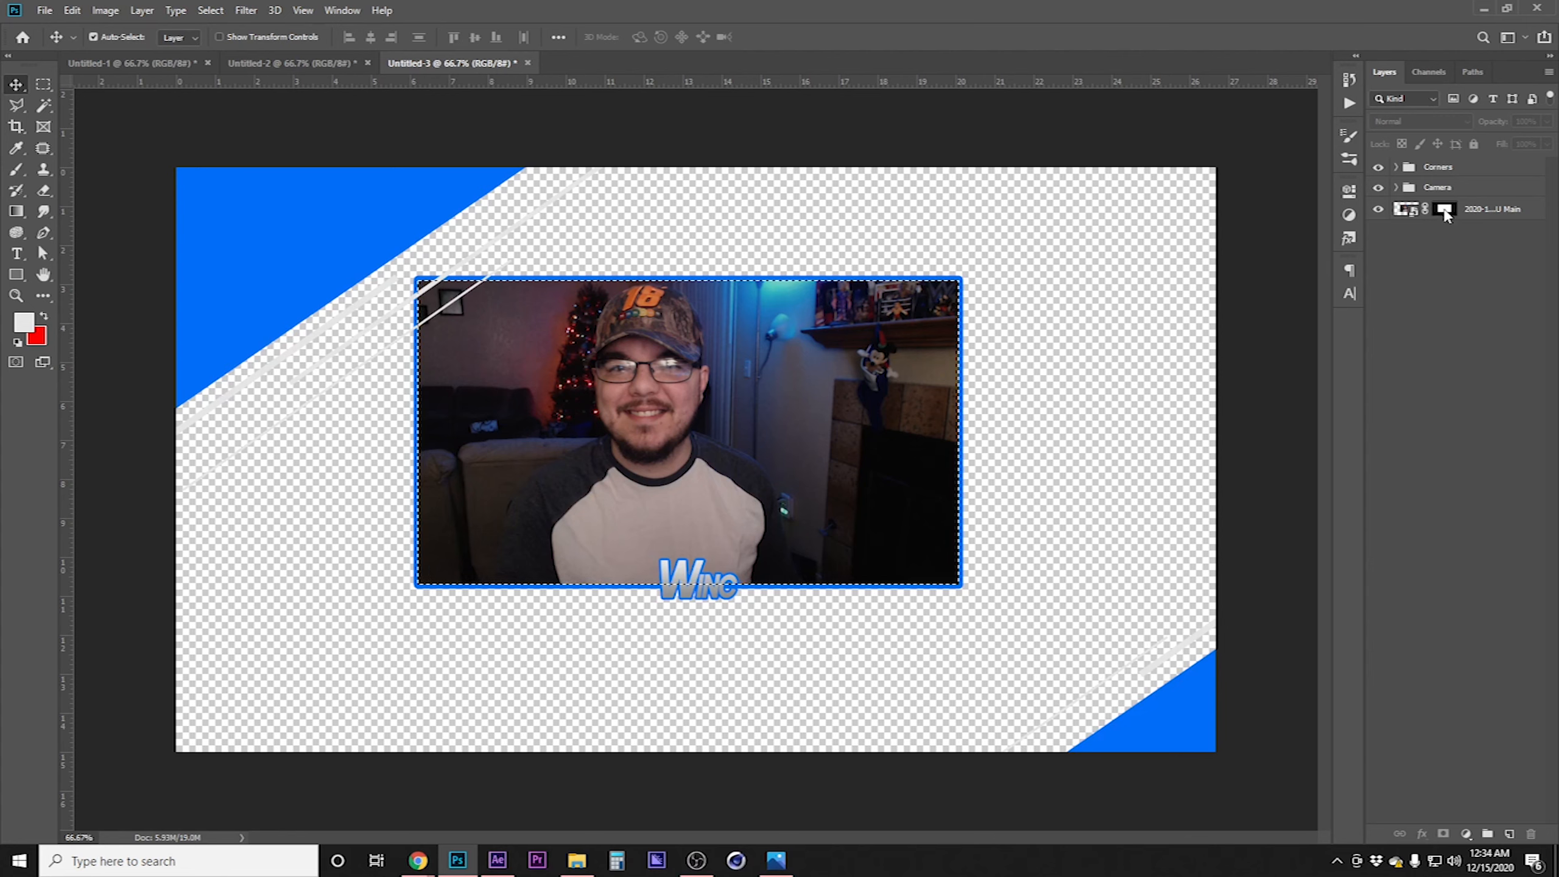
left_click(1467, 174)
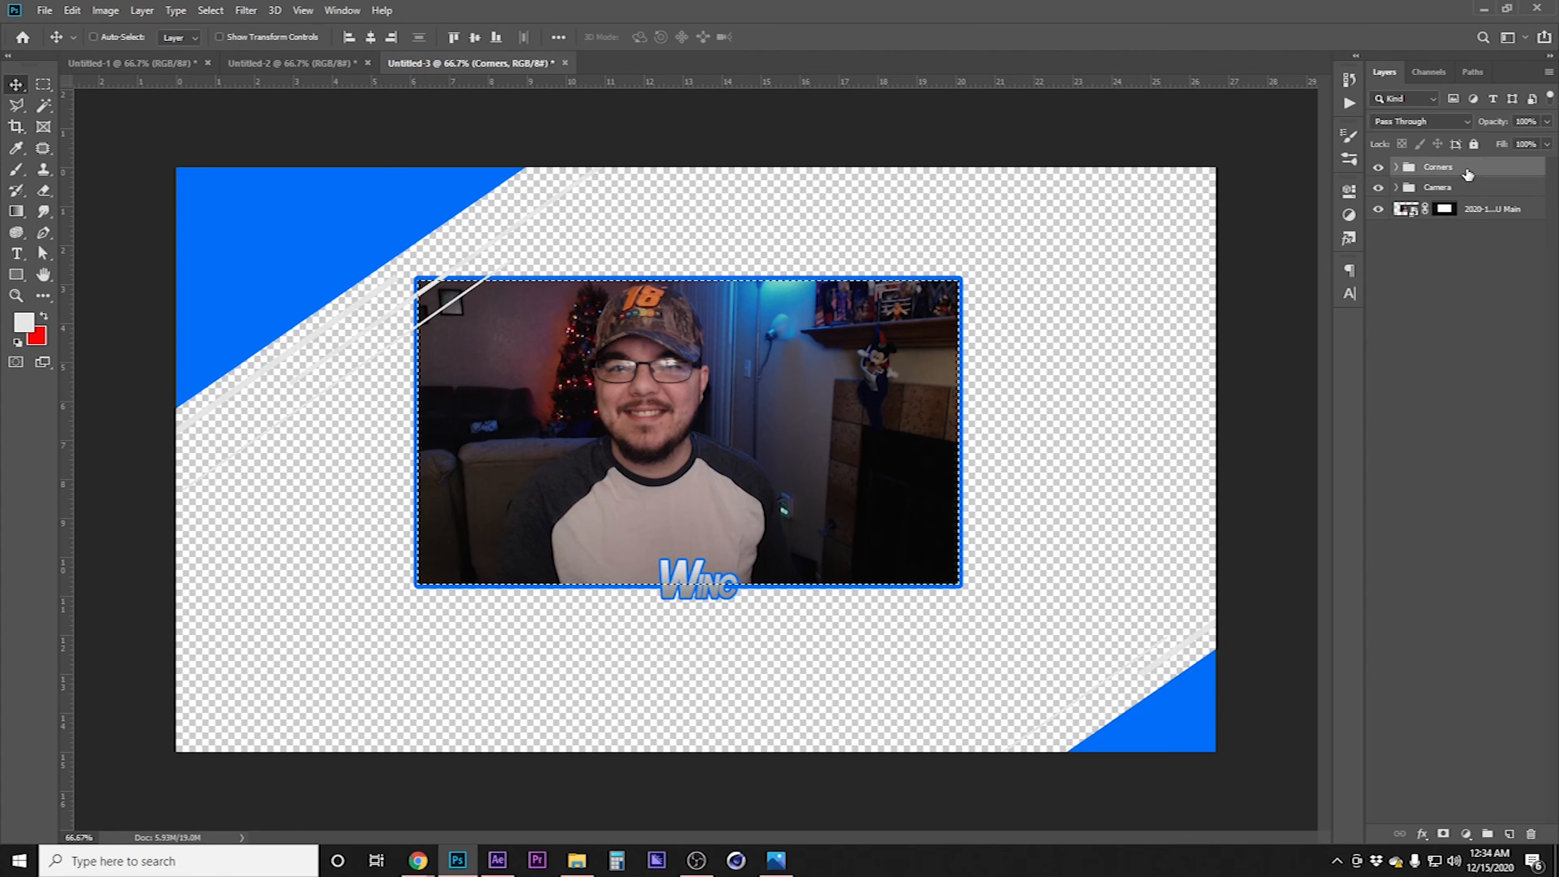
left_click(1444, 833)
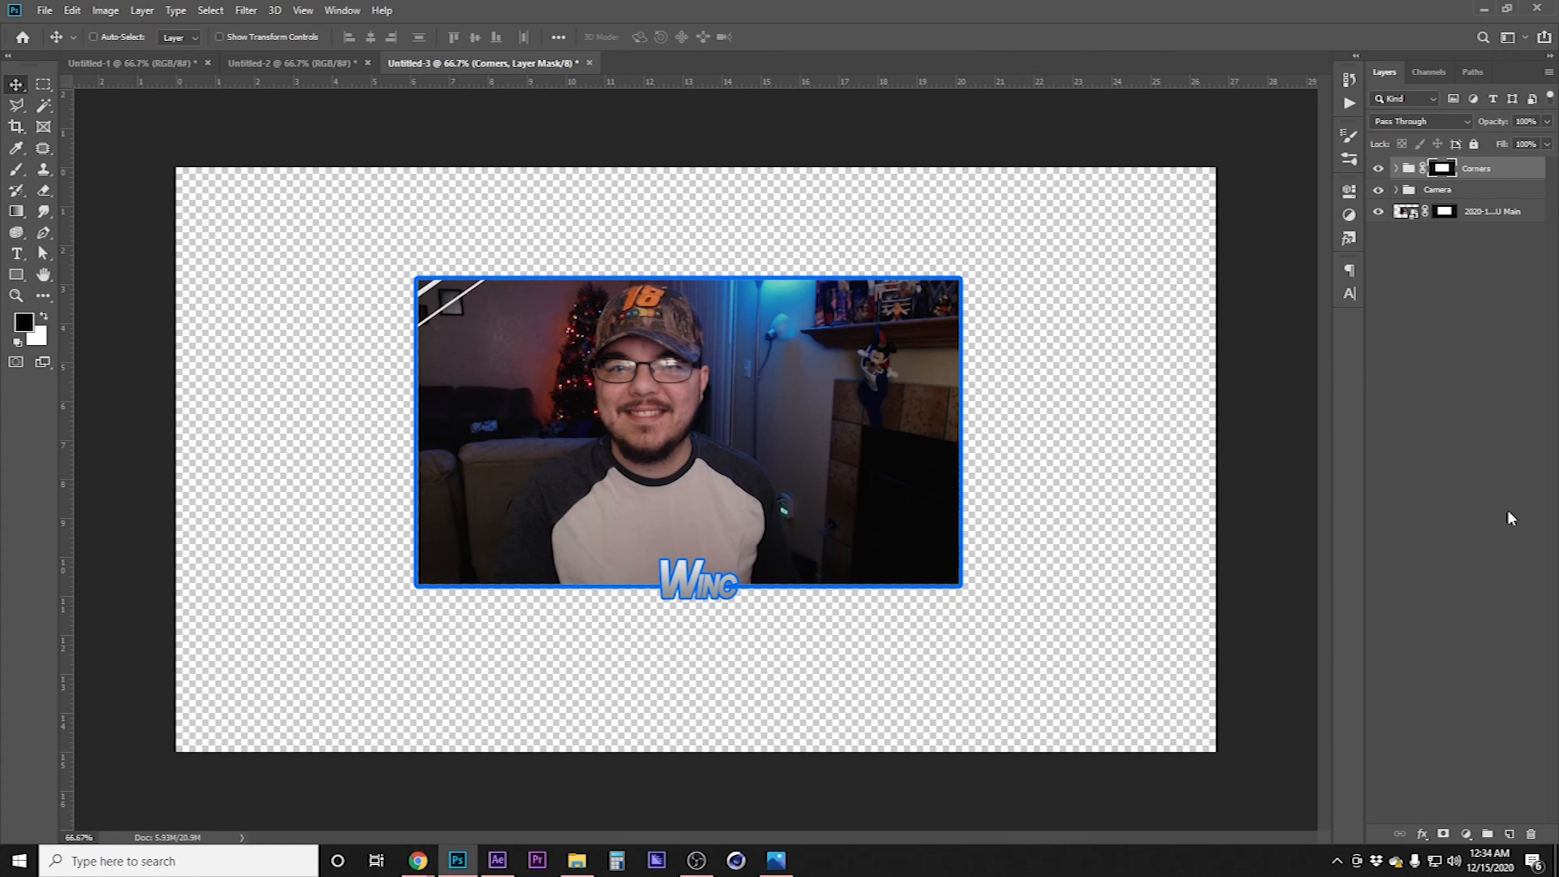
Expand Corners and scale and move the Bottom Right group into the camera frame's lower-right corner
left_click(1396, 168)
left_click(1476, 192)
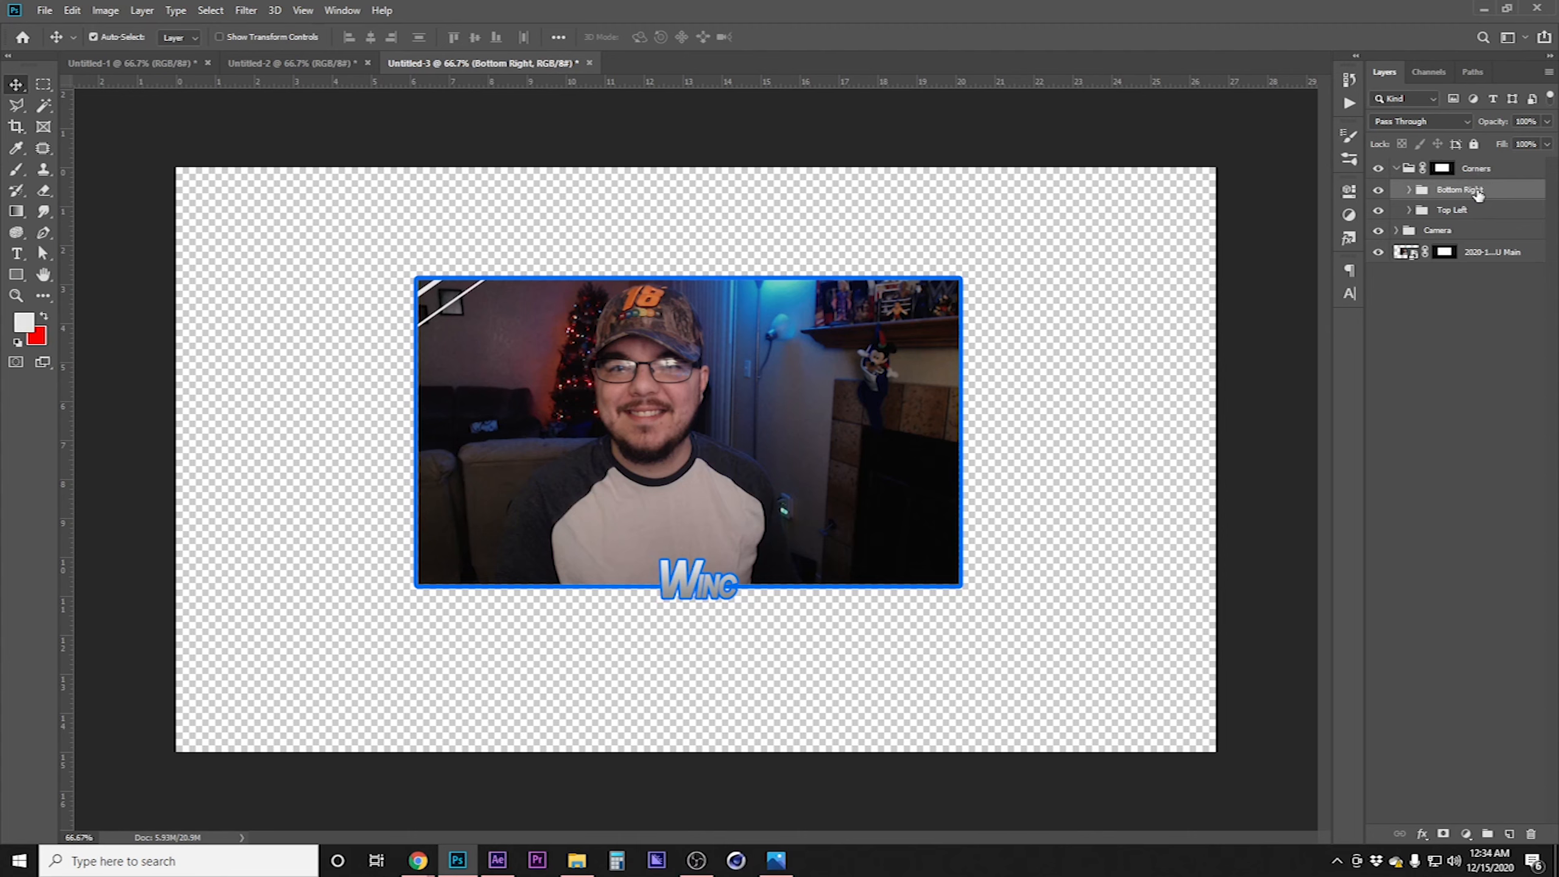
key("ctrl+t")
left_click_drag(839, 441, 1155, 436)
left_click_drag(1263, 463, 807, 393)
left_click_drag(1040, 580, 1005, 527)
key("Return")
Scale and move the Top Left group into the camera frame's upper-left corner
left_click(1462, 207)
key("ctrl+r")
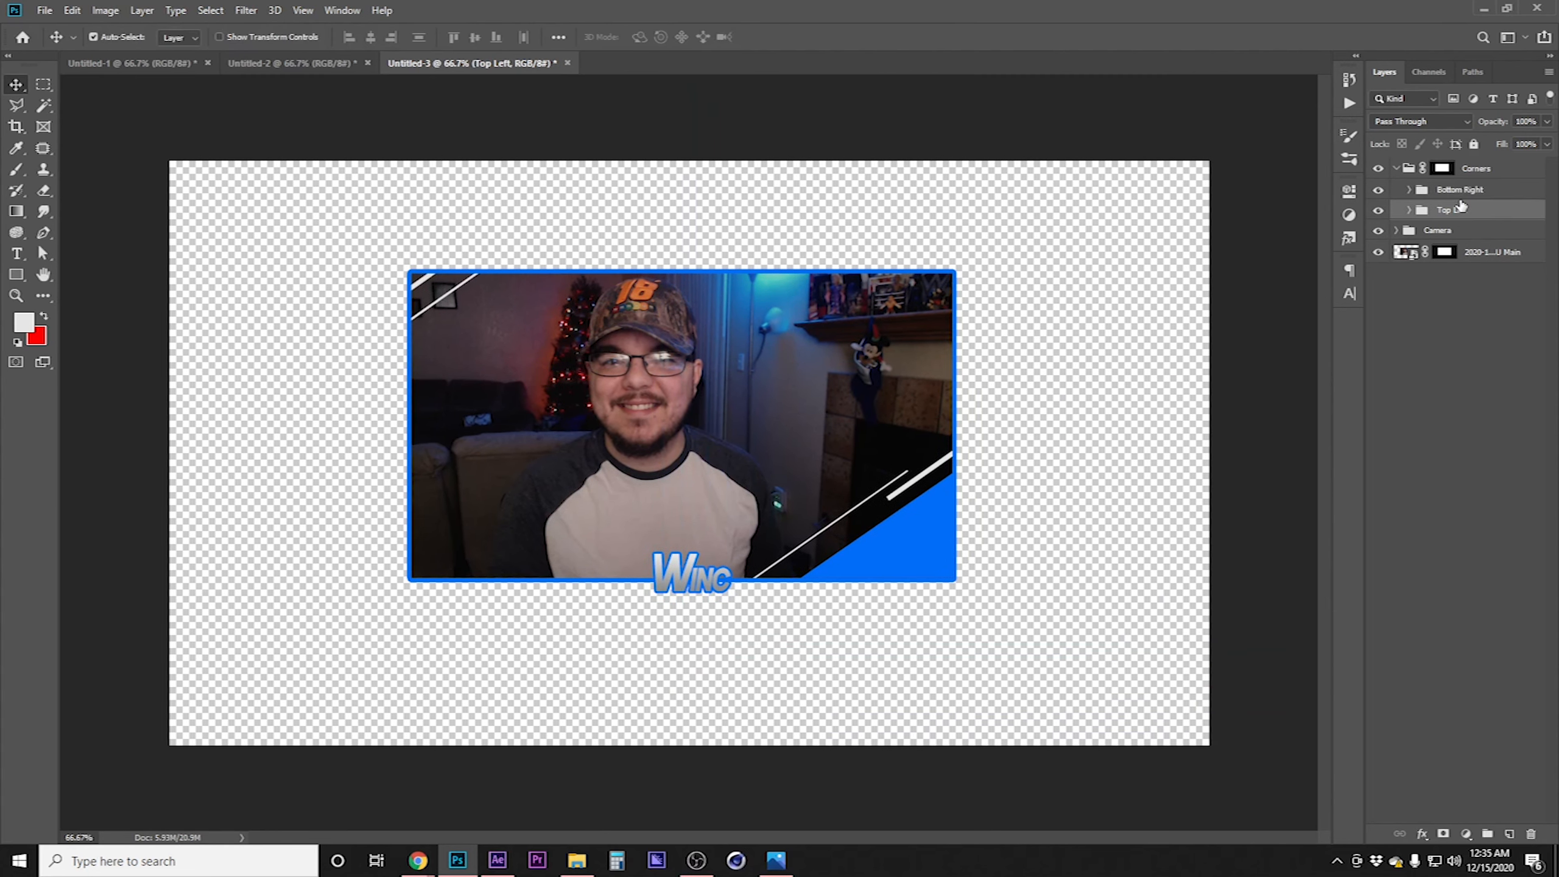
key("ctrl+r")
key("ctrl+t")
left_click_drag(947, 431, 435, 399)
left_click_drag(249, 287, 532, 369)
key("Return")
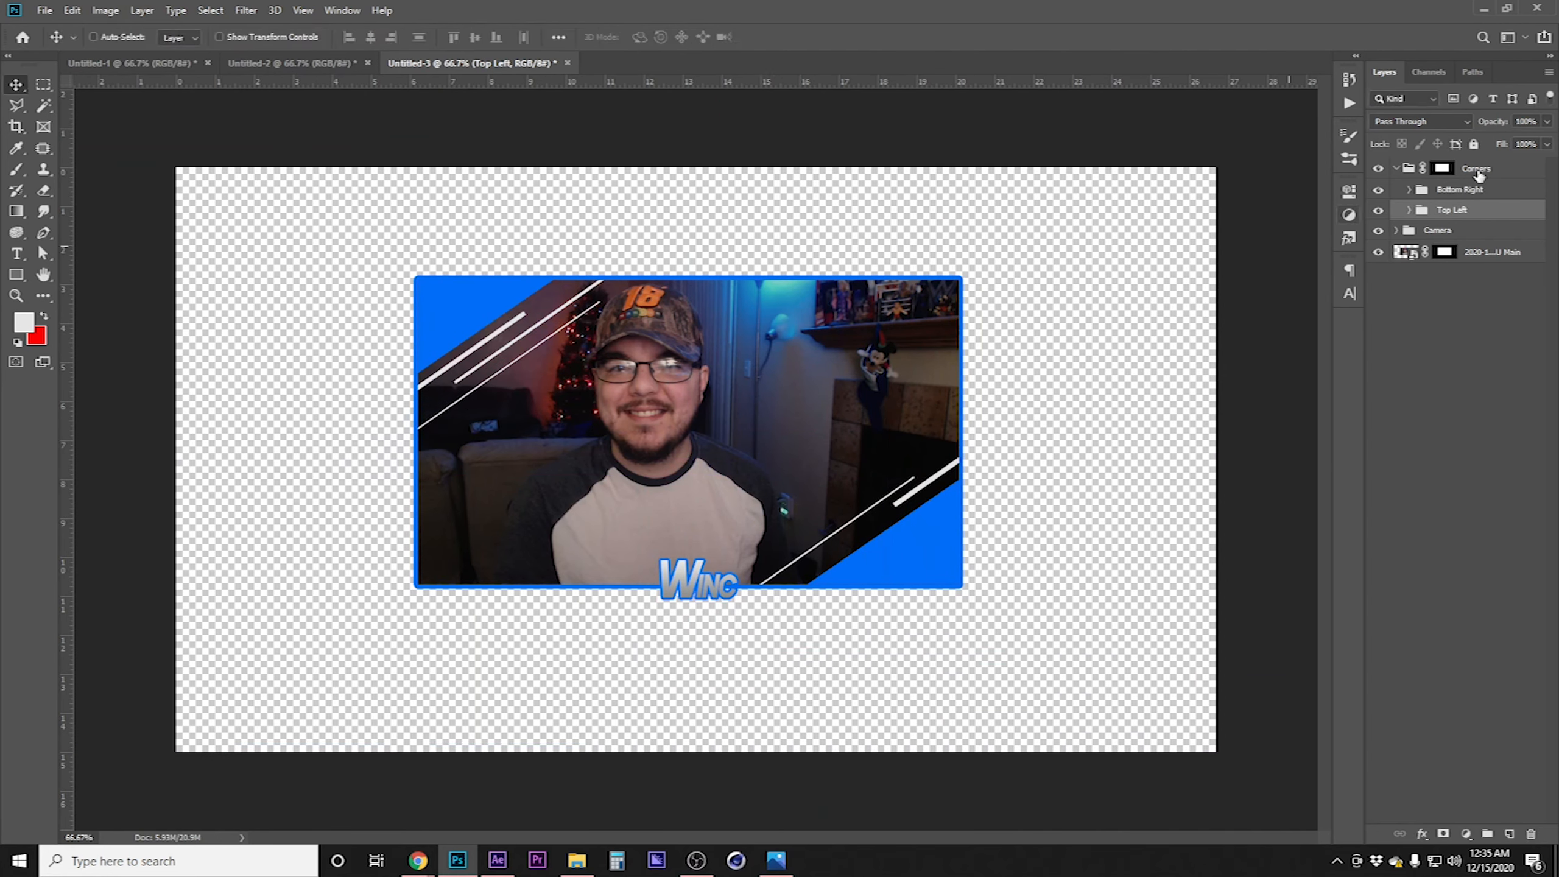
Expand Top Left and nudge its stripe shape layers leftward to reposition the stripes
left_click(1410, 210)
left_click(1466, 238)
left_click(1467, 257)
left_click(1467, 279)
key("shift+Left")
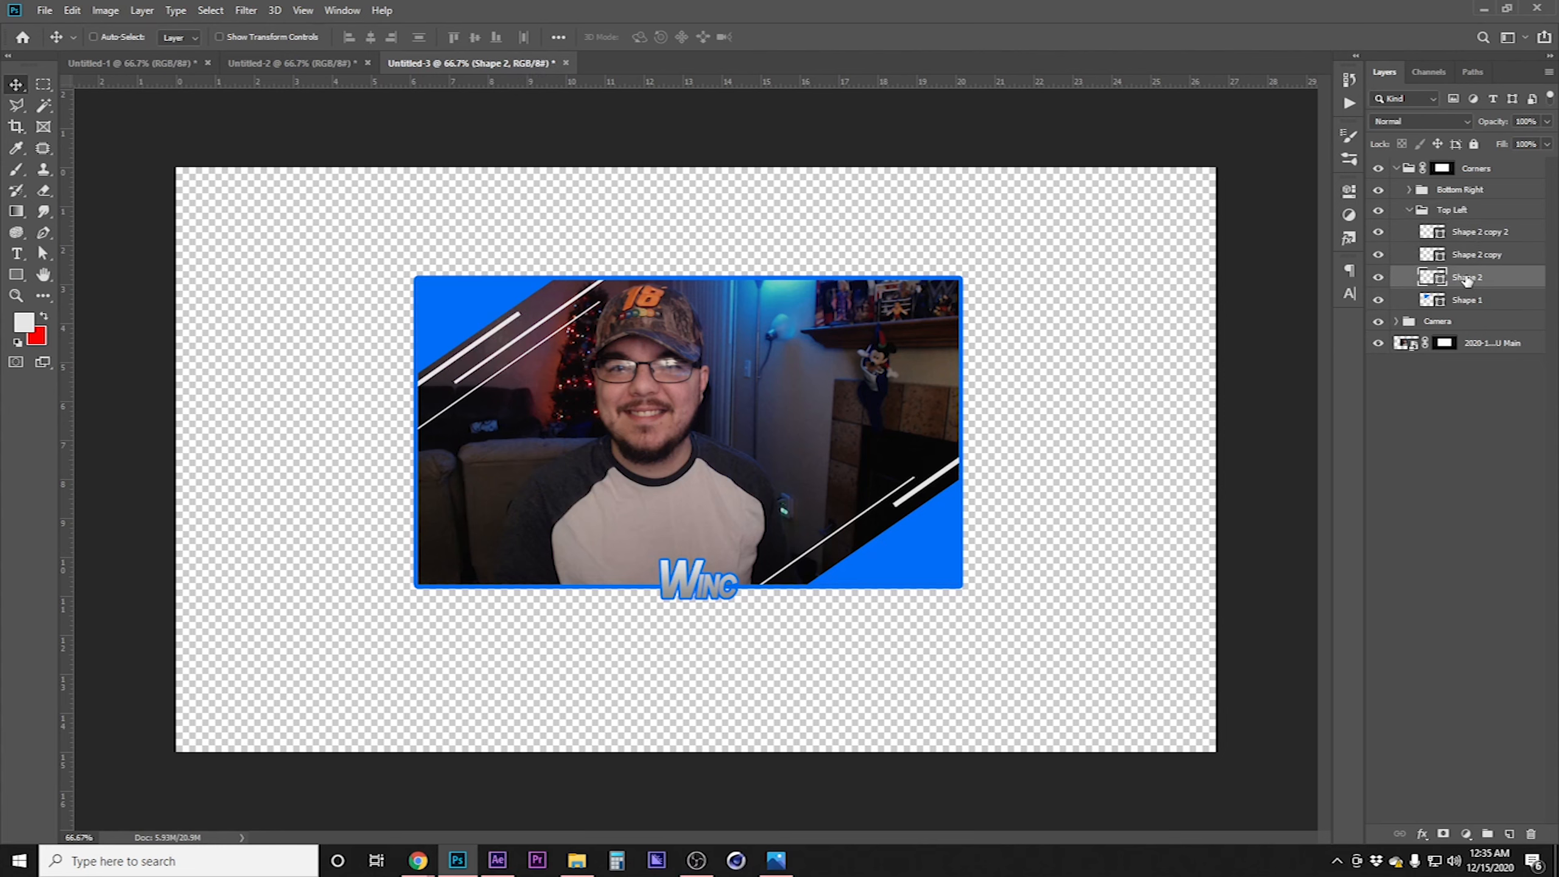
left_click(1498, 263)
key("shift+Left")
key("shift+Left")
key("shift+Left")
key("shift+Left")
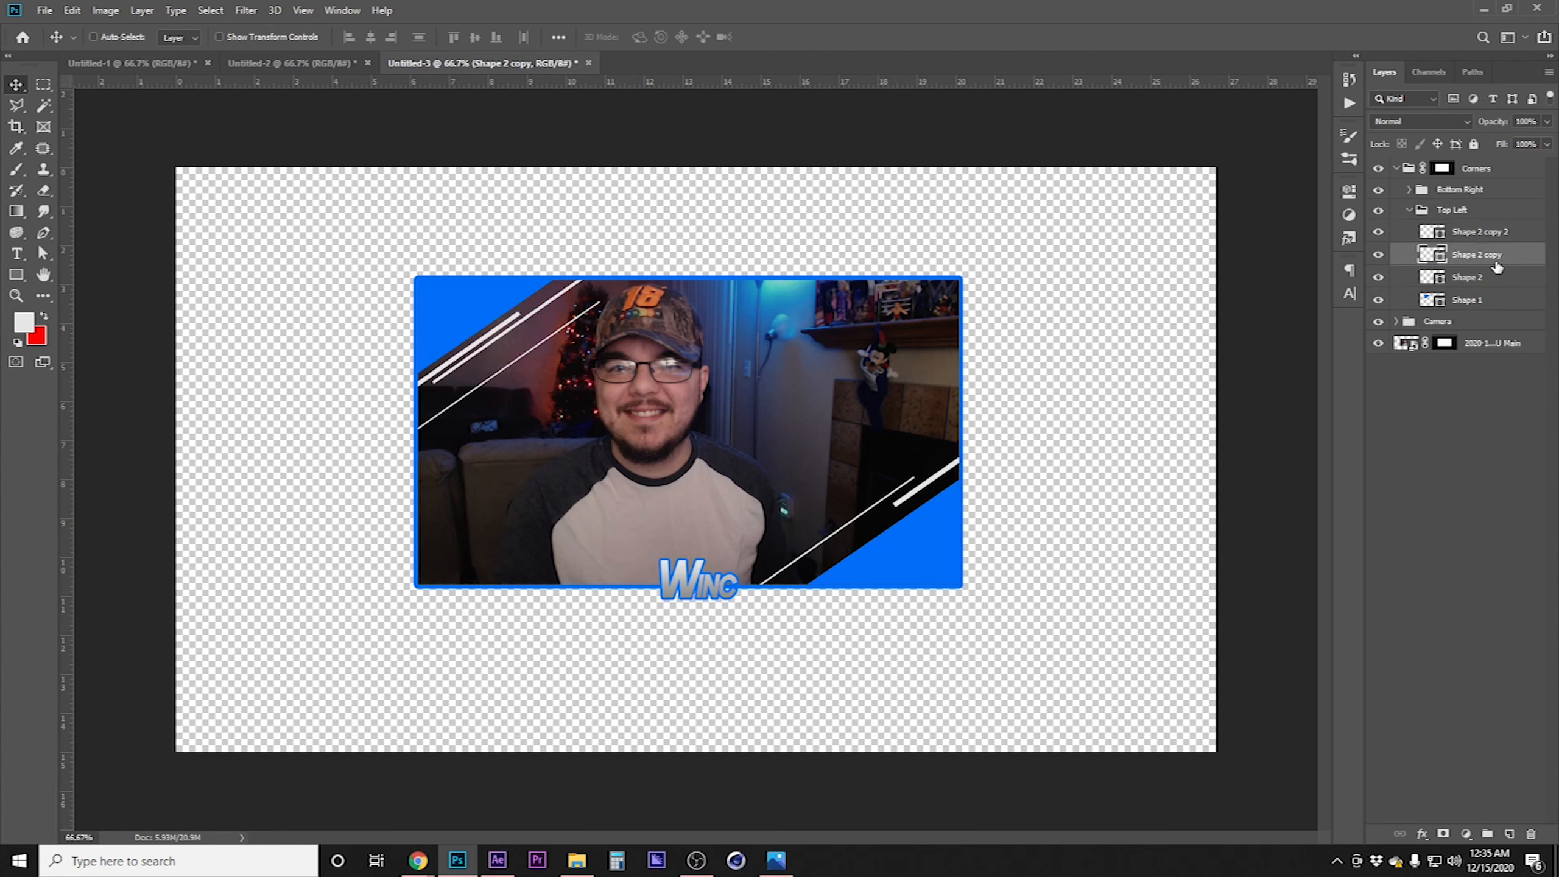
key("shift+Left")
key("shift+Left")
left_click(1484, 234)
key("shift+Left")
key("shift+Left")
key("shift+Left")
key("shift+Left")
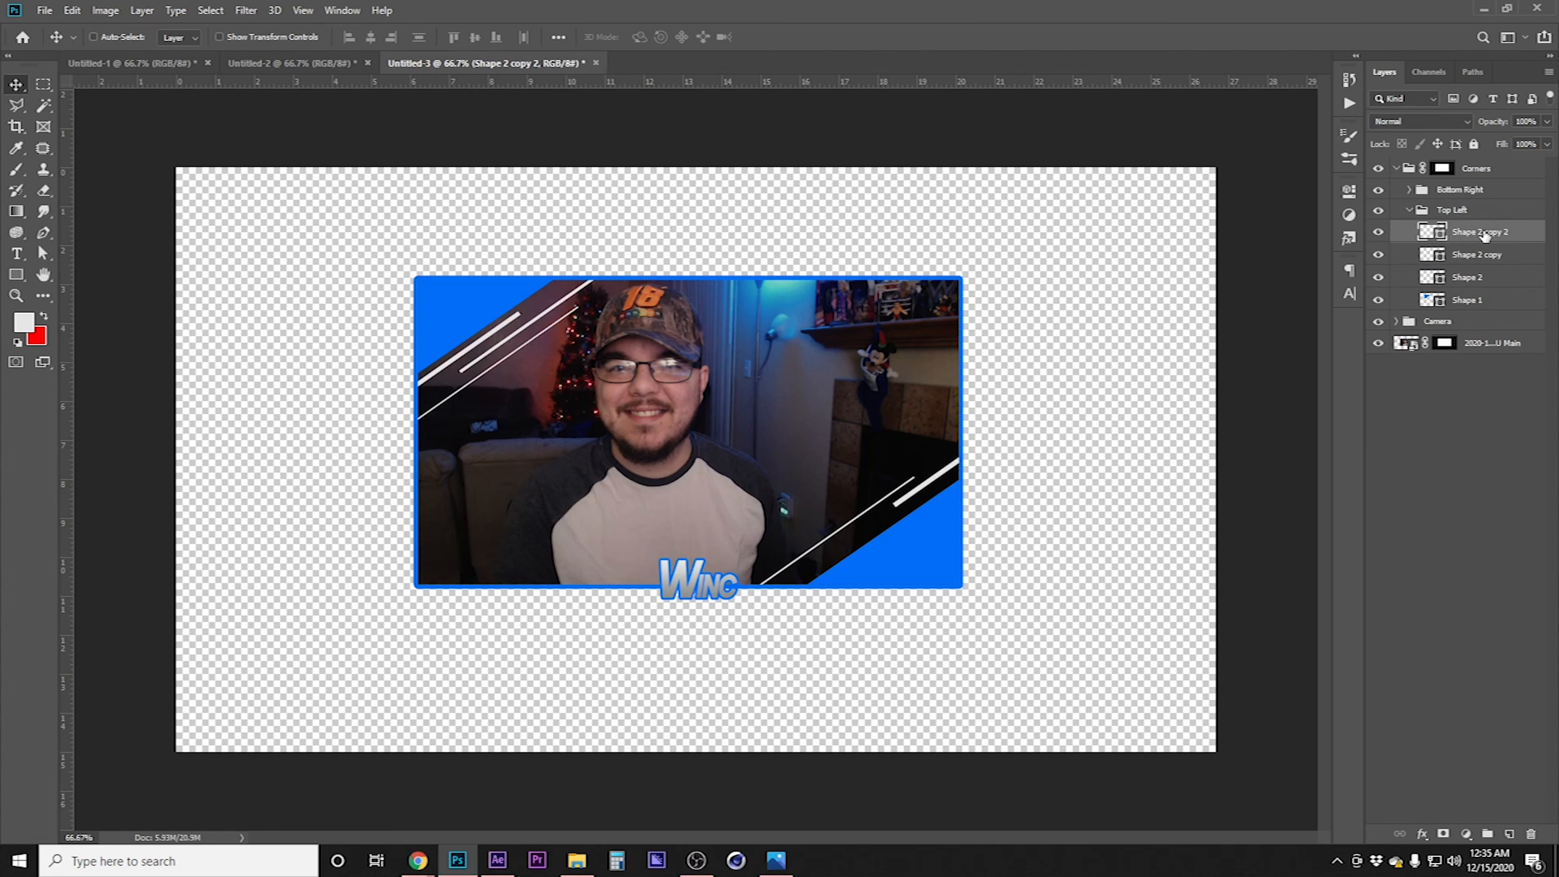
key("shift+Left")
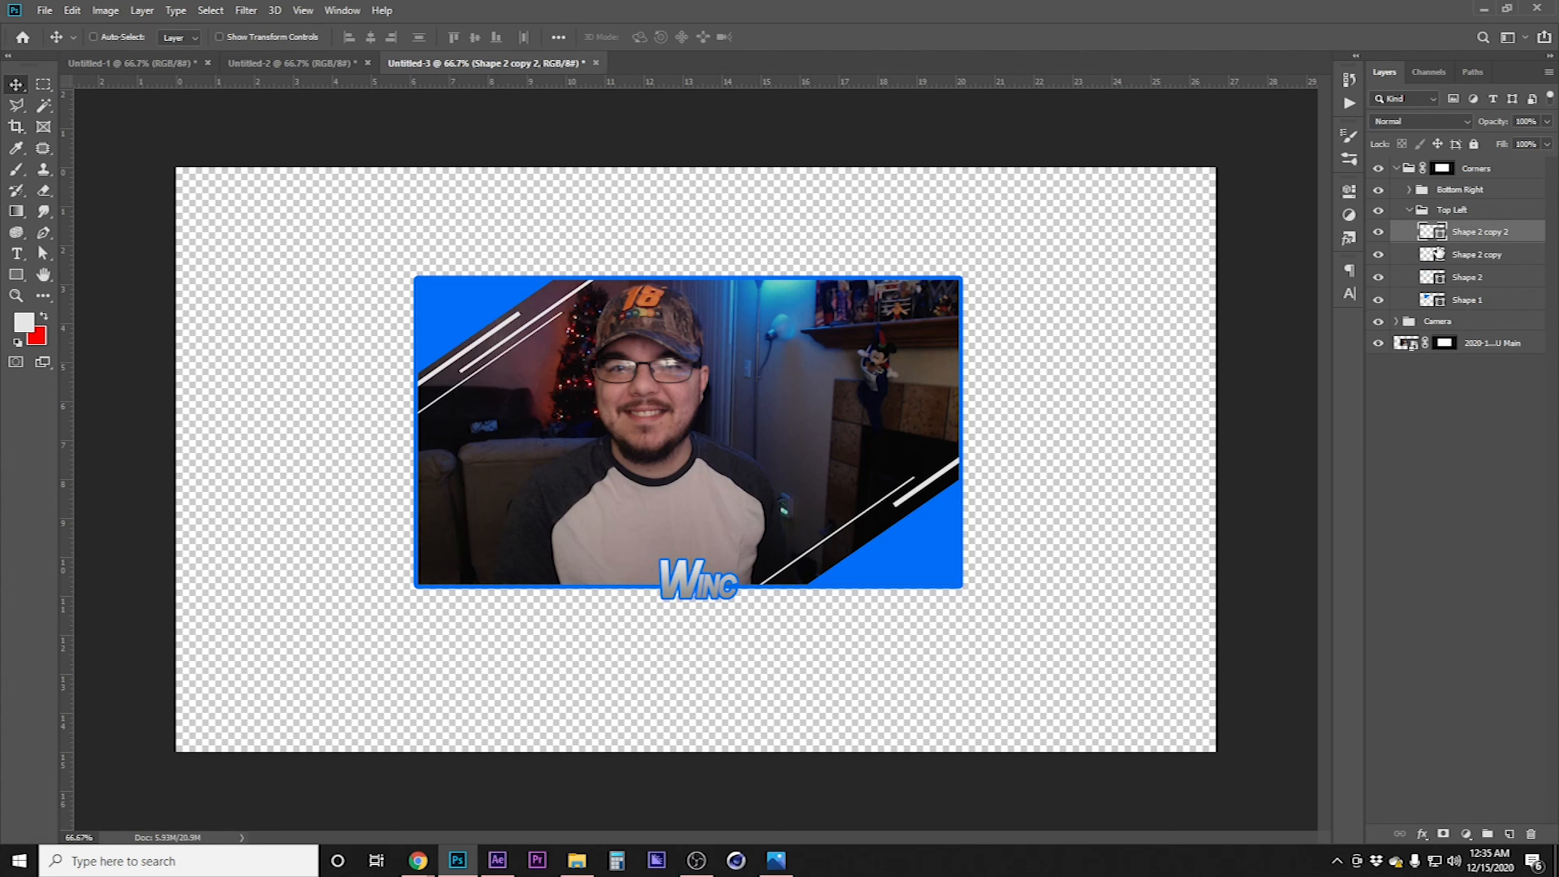
Expand Bottom Right and nudge its stripe shape layers left and down to reposition the stripes
left_click(1410, 210)
left_click(1409, 190)
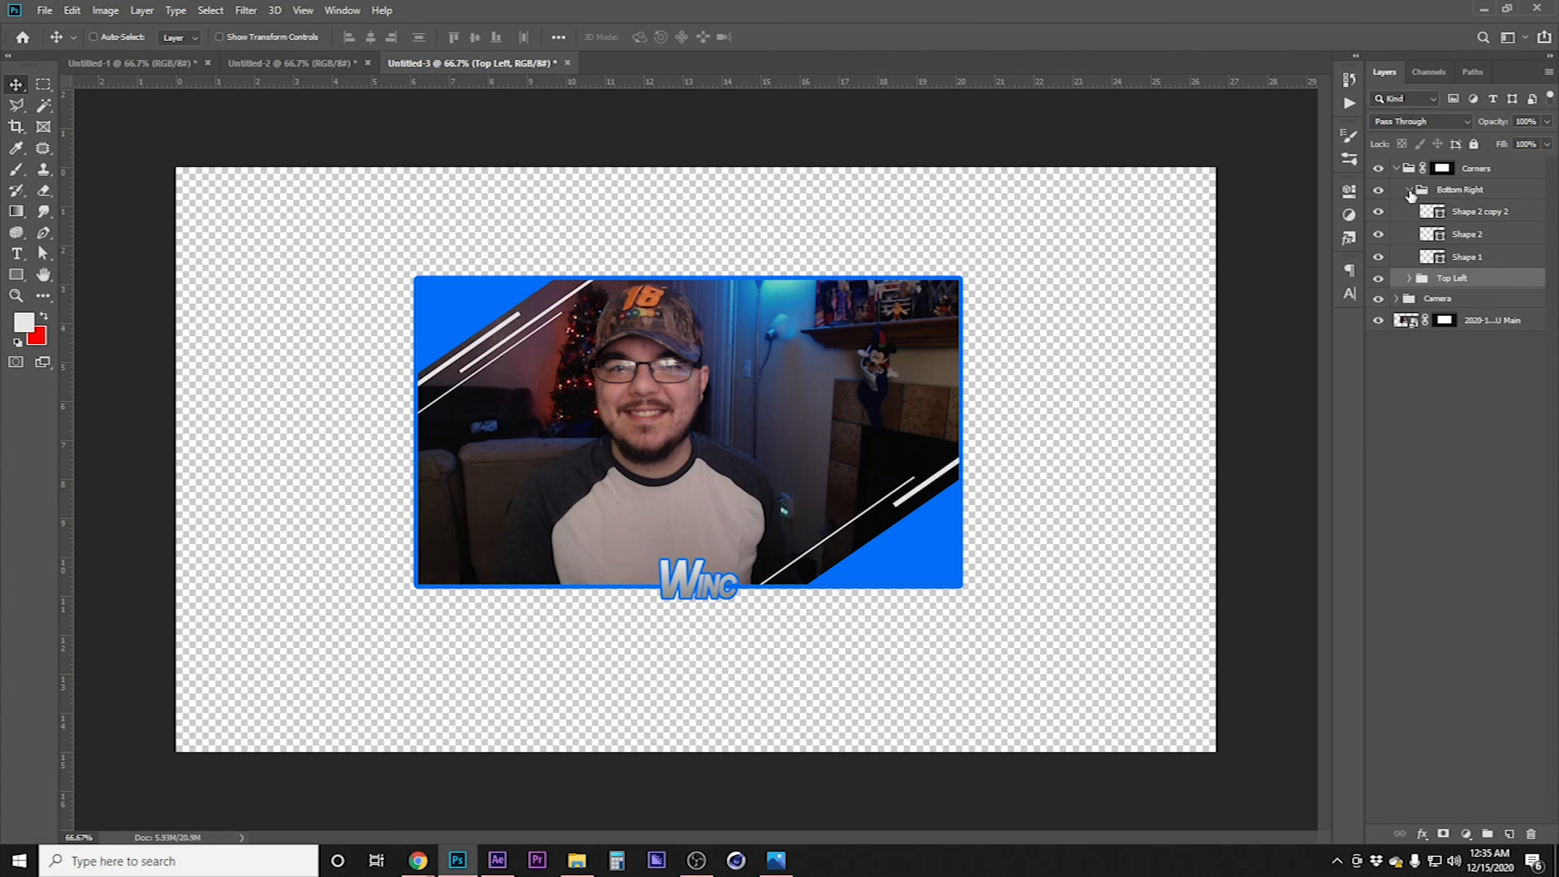
left_click(1476, 235)
key("shift+Left")
key("shift+Down")
key("shift+Left")
key("shift+Down")
key("shift+Left")
key("shift+Down")
key("shift+Left")
key("shift+Down")
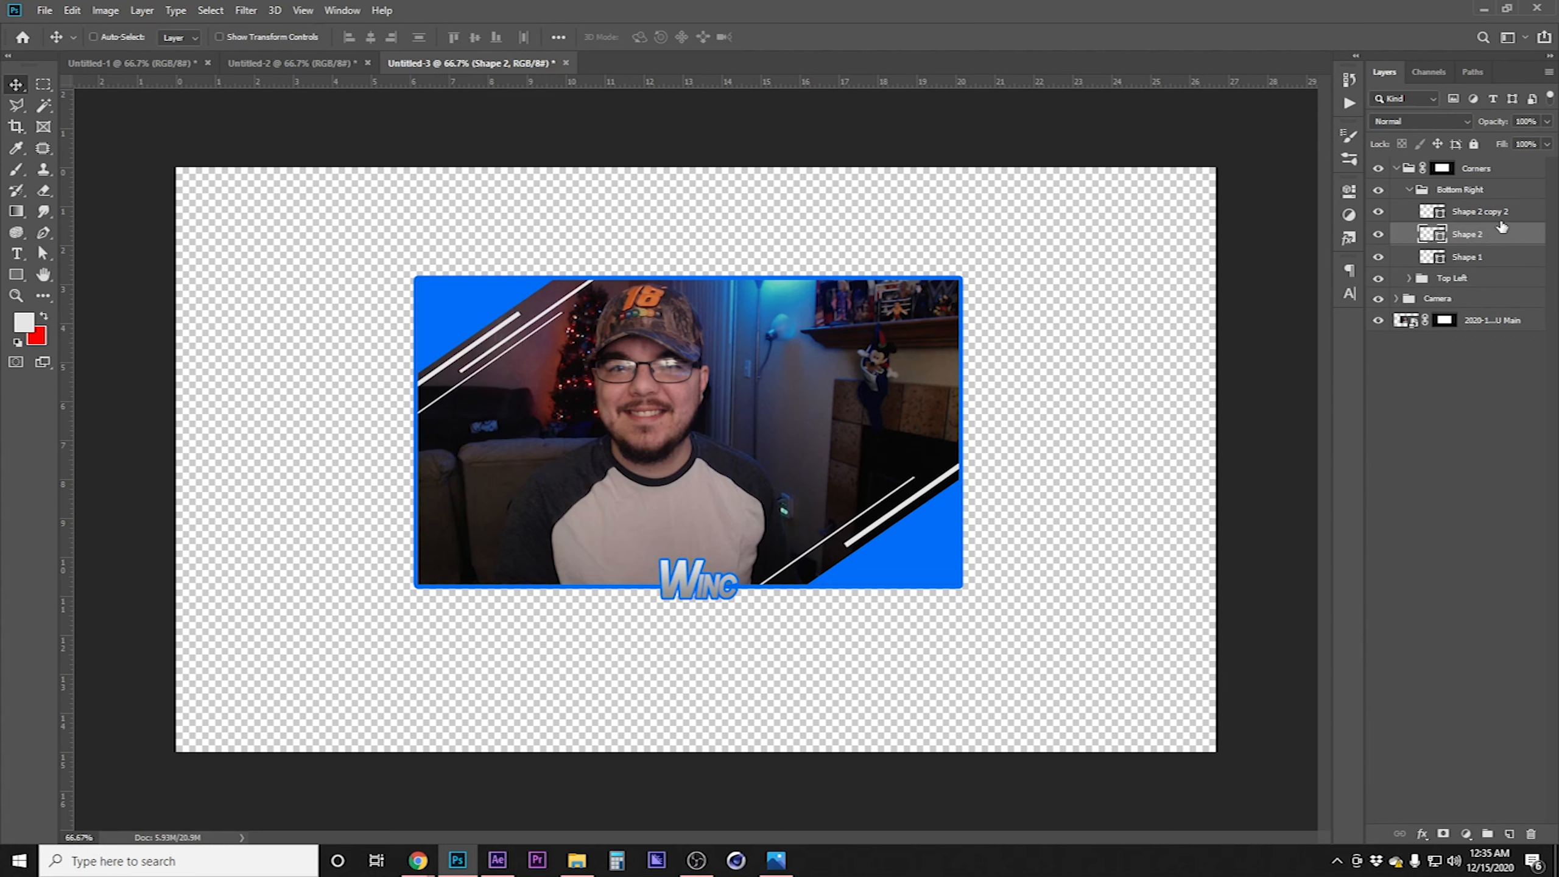
left_click(1500, 221)
key("shift+Down")
key("shift+Down")
key("Up")
key("Up")
key("Up")
key("Up")
key("Up")
key("Up")
left_click(1499, 463)
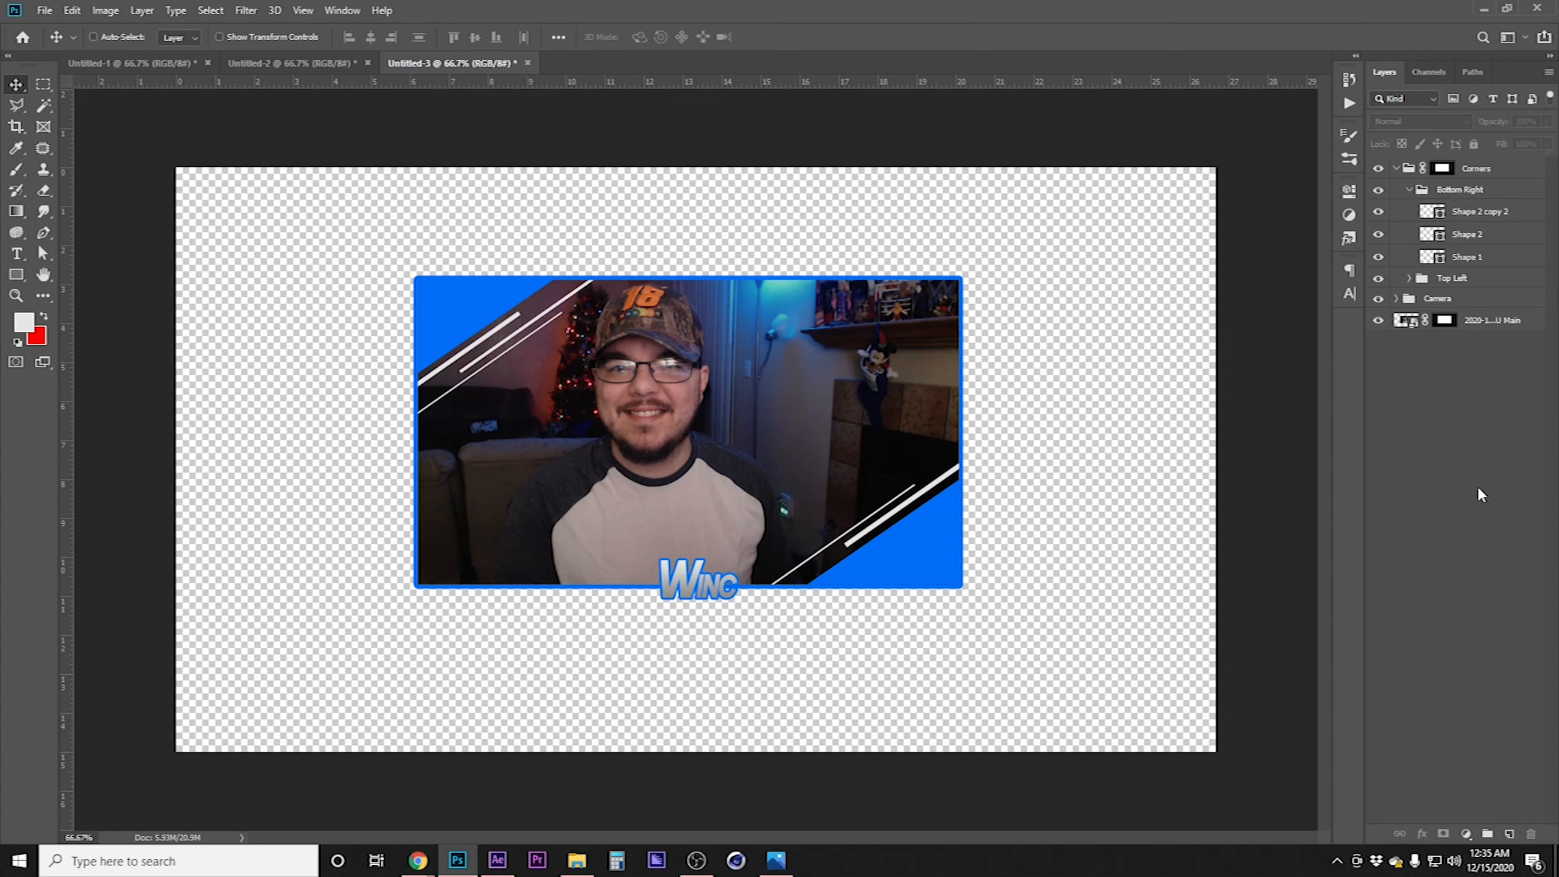